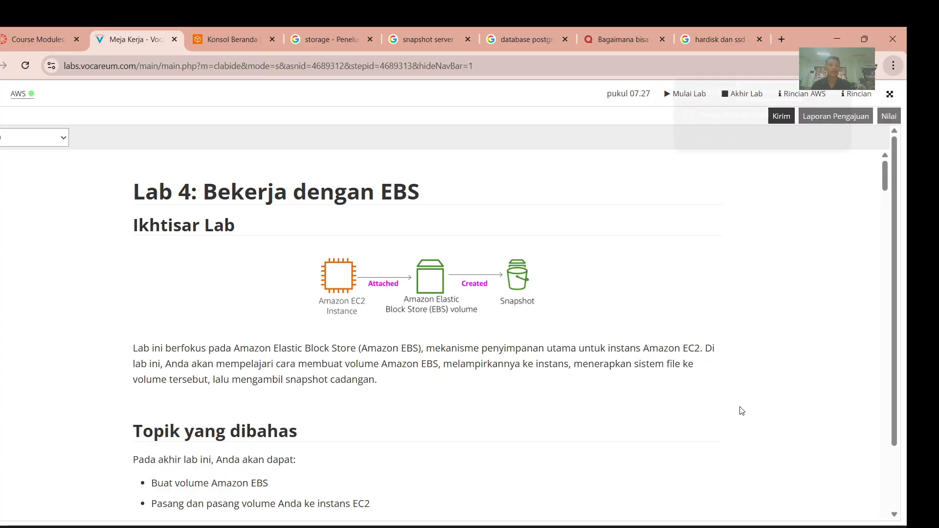
# Display the Lab 4 page in English and skim it from the lab overview to the console access instructions.
pyautogui.click(718, 90)
pyautogui.scroll(-1, 425, 206)
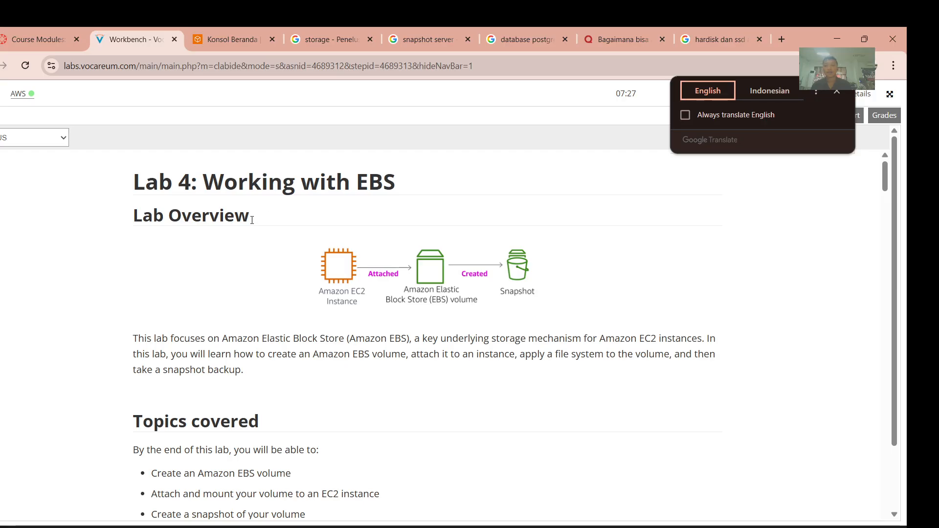
pyautogui.scroll(-8, 252, 218)
pyautogui.scroll(-12, 252, 219)
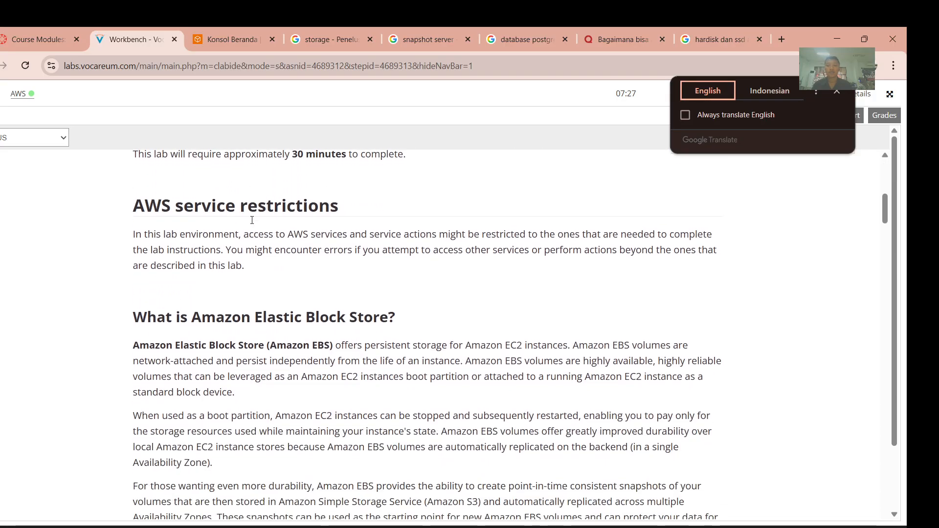
pyautogui.scroll(-5, 252, 220)
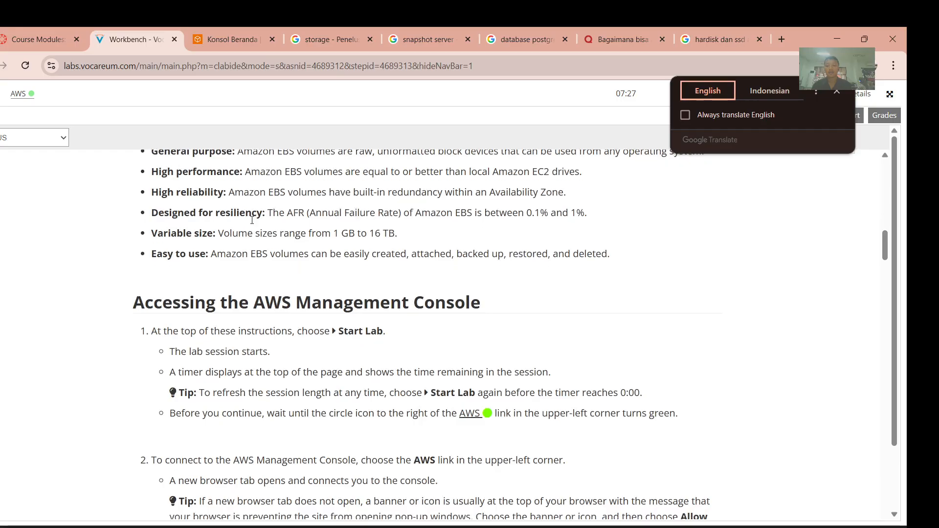
pyautogui.scroll(17, 252, 220)
pyautogui.scroll(3, 251, 220)
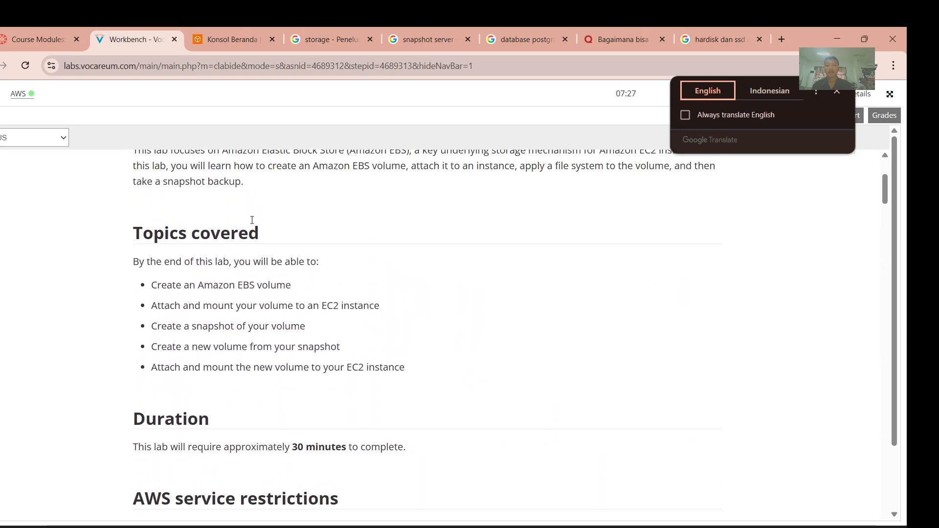
pyautogui.scroll(3, 252, 219)
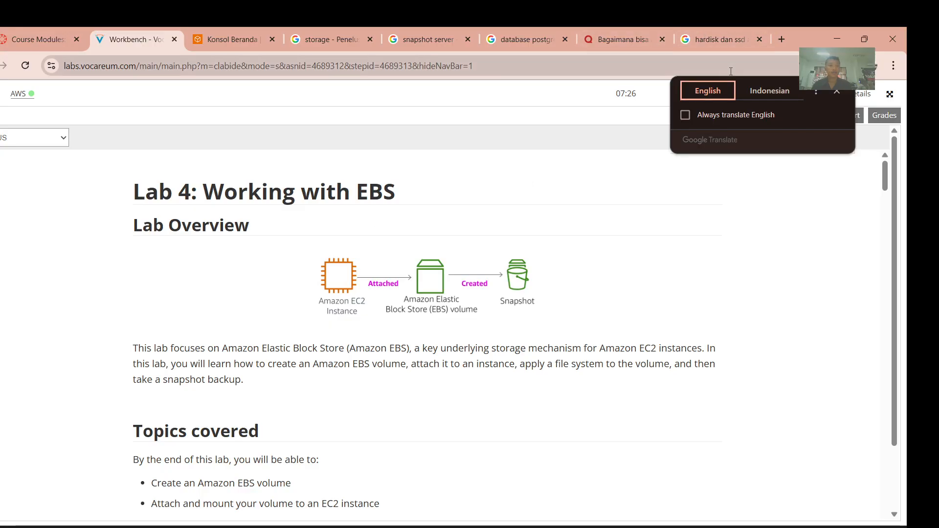
# Translate the lab page into Indonesian and read the overview, the covered topics and the duration.
pyautogui.click(762, 87)
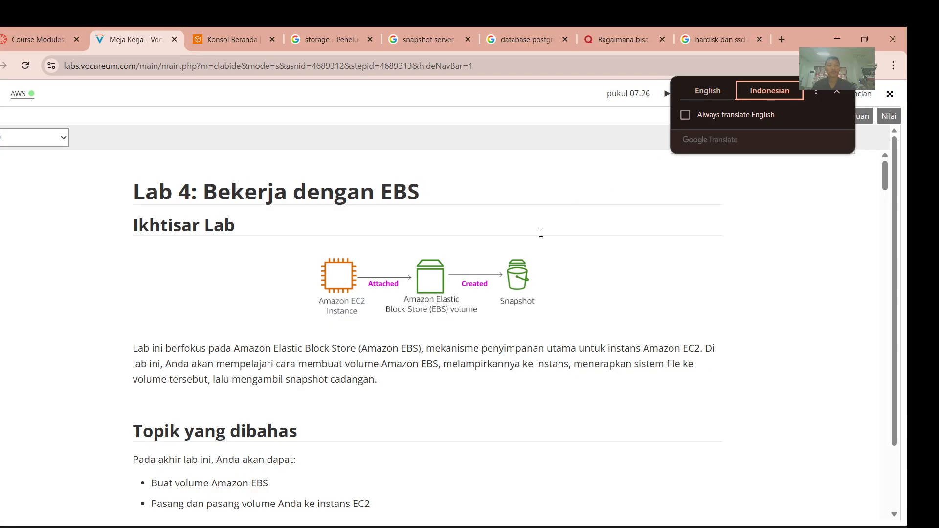
pyautogui.scroll(-1, 521, 266)
pyautogui.scroll(-3, 521, 267)
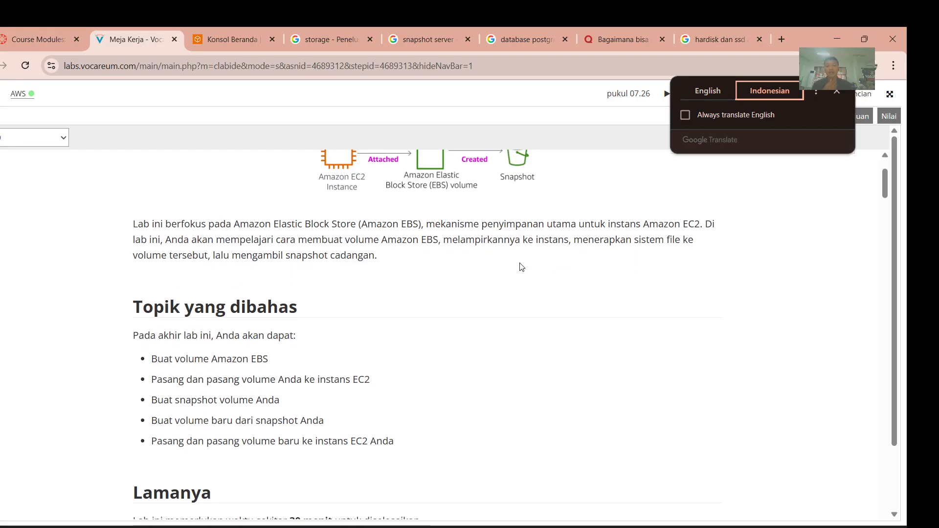
pyautogui.scroll(-1, 521, 267)
pyautogui.scroll(-2, 522, 267)
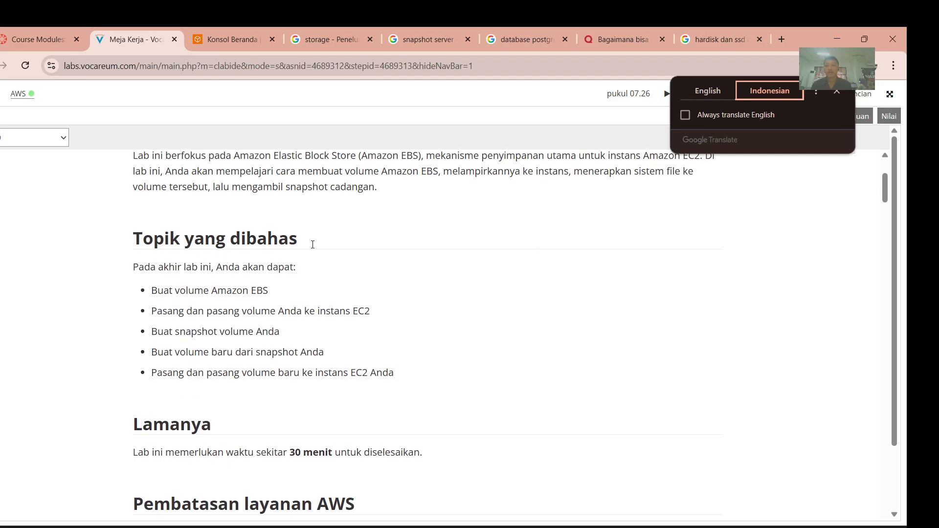
pyautogui.scroll(-1, 256, 247)
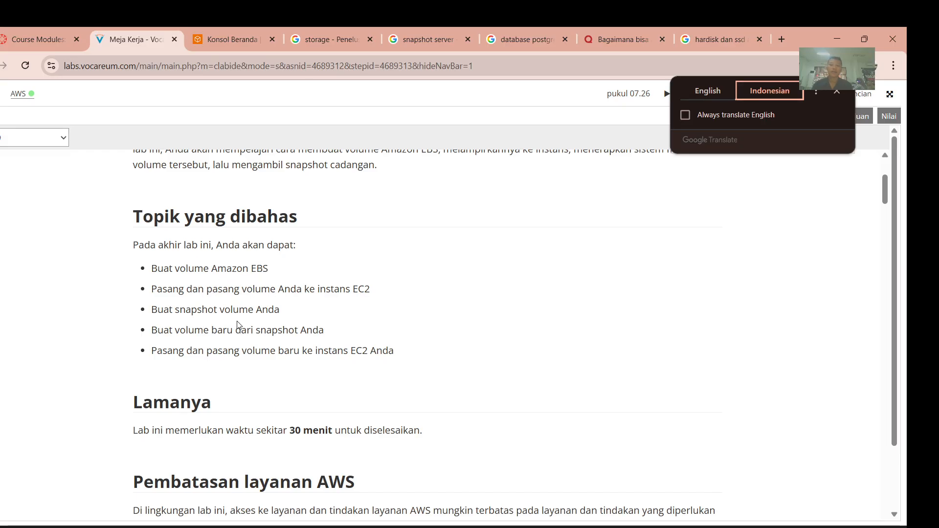
pyautogui.scroll(-1, 272, 303)
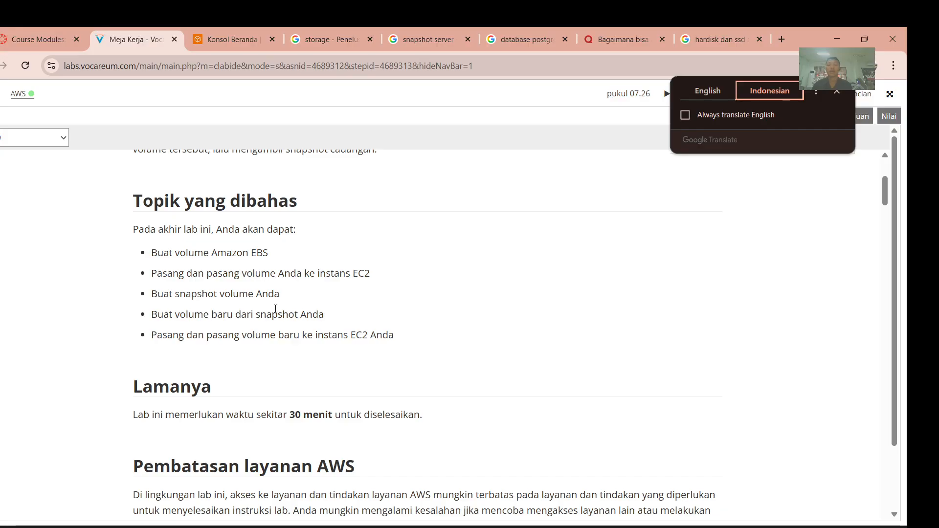
pyautogui.scroll(-1, 293, 297)
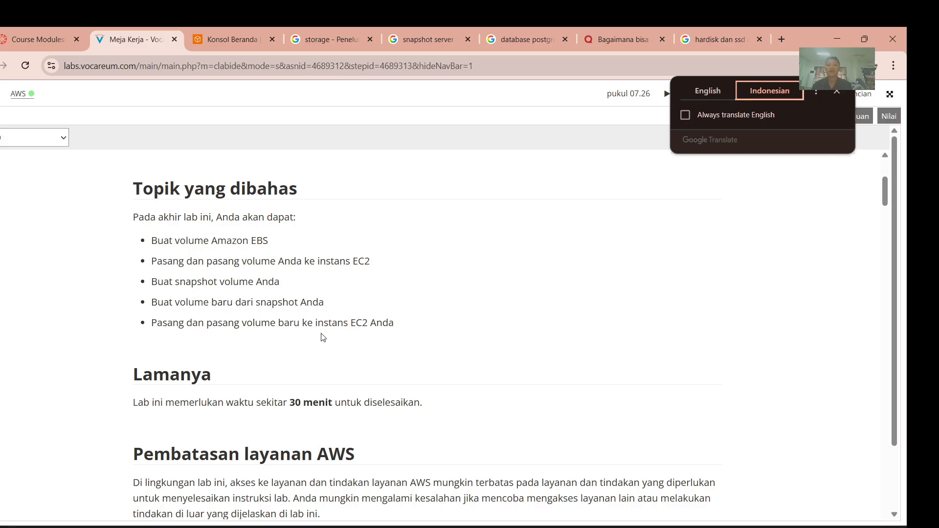
pyautogui.scroll(-2, 332, 337)
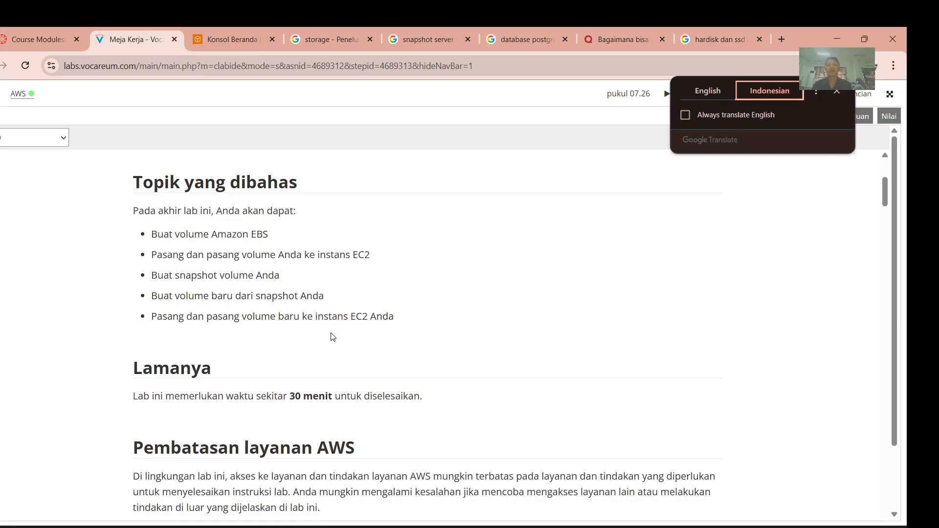
pyautogui.scroll(-3, 404, 304)
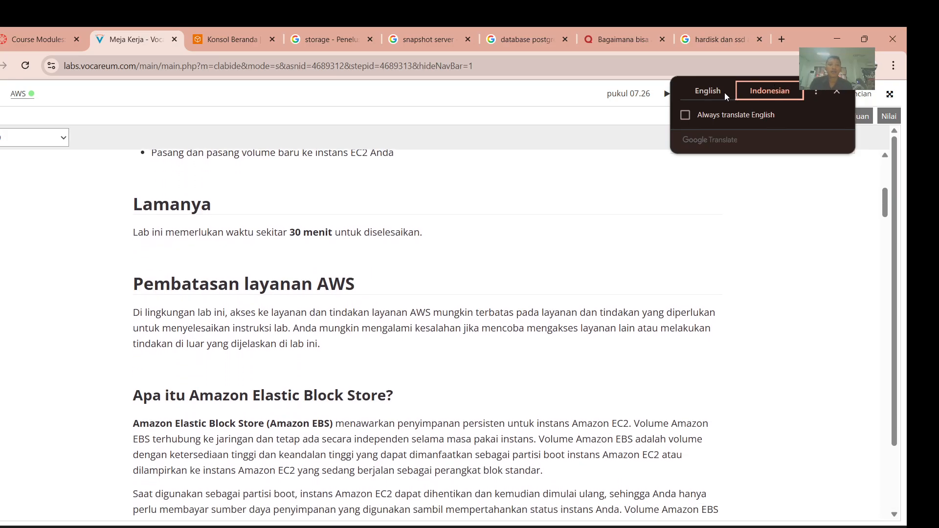
# Compare the AWS service restrictions section in English and Indonesian, ending on the Indonesian translation.
pyautogui.click(724, 93)
pyautogui.scroll(-1, 459, 237)
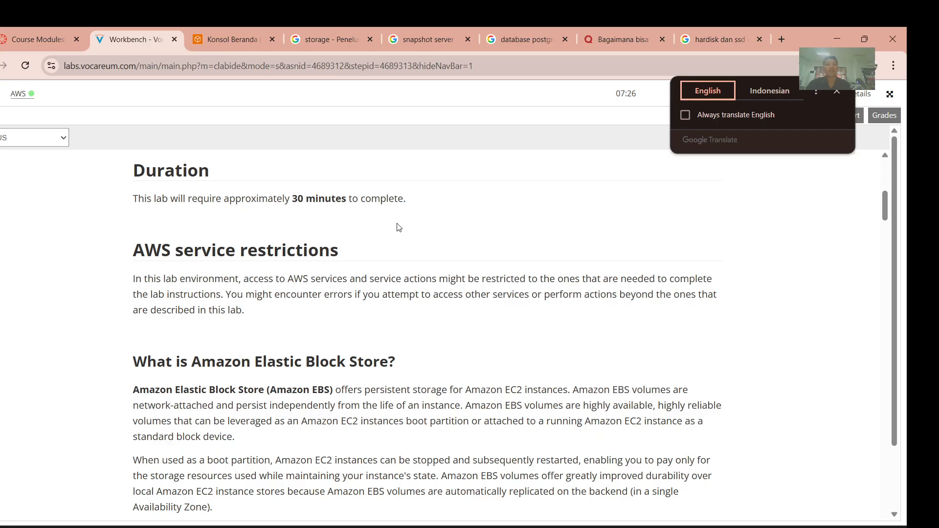
pyautogui.scroll(-1, 361, 233)
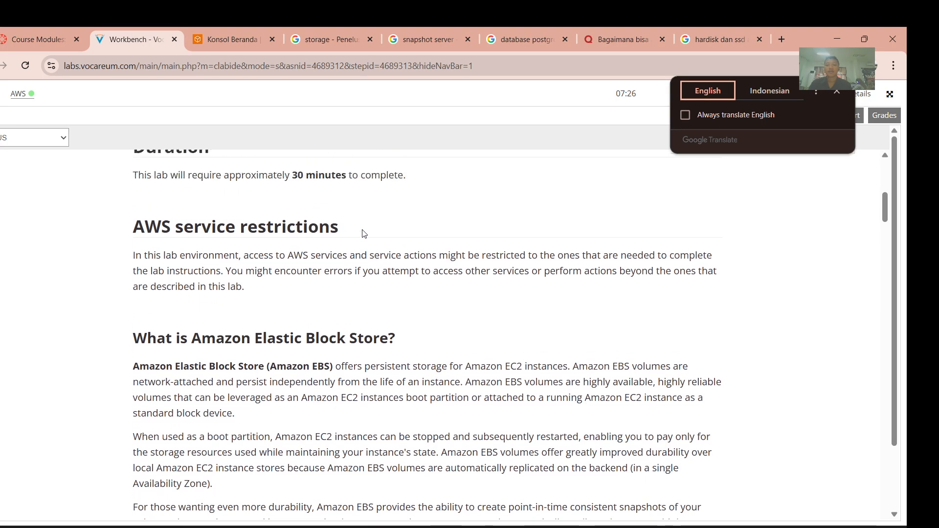
pyautogui.scroll(1, 362, 233)
pyautogui.click(767, 89)
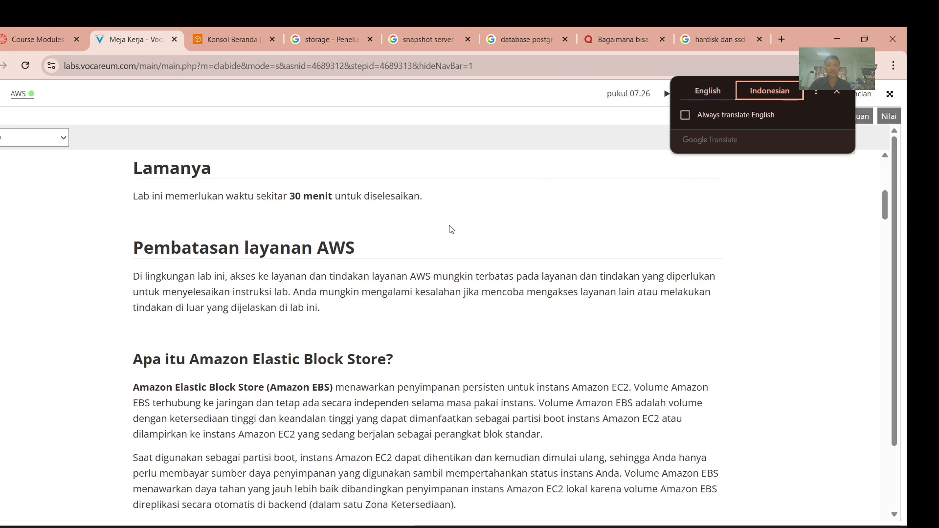
pyautogui.scroll(-2, 415, 270)
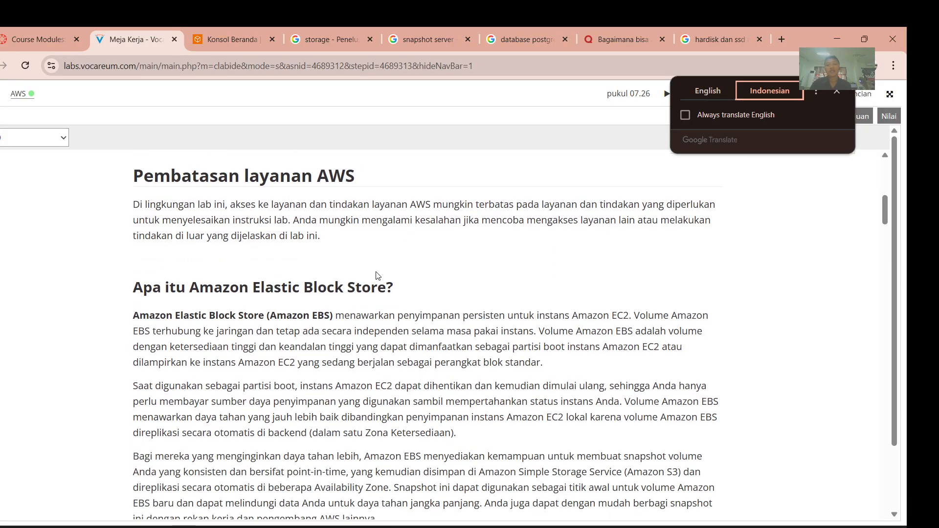
pyautogui.click(715, 92)
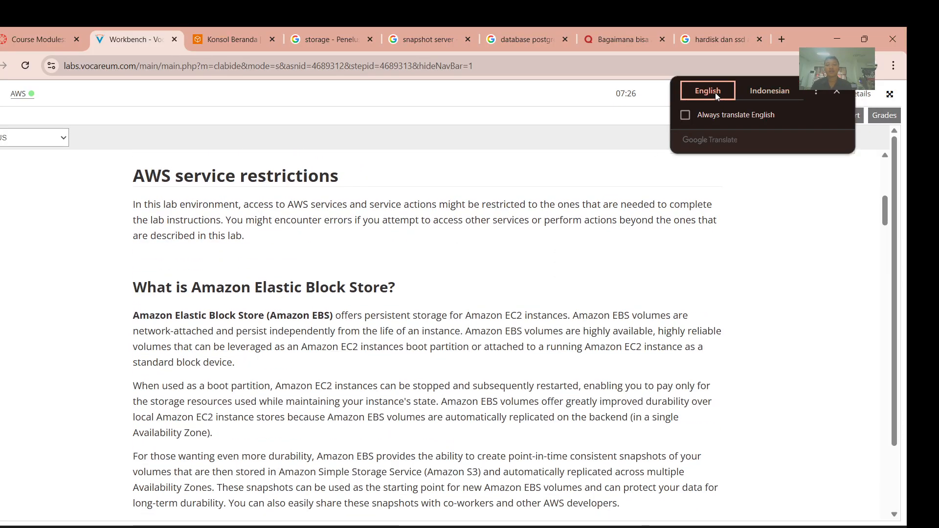
pyautogui.click(771, 88)
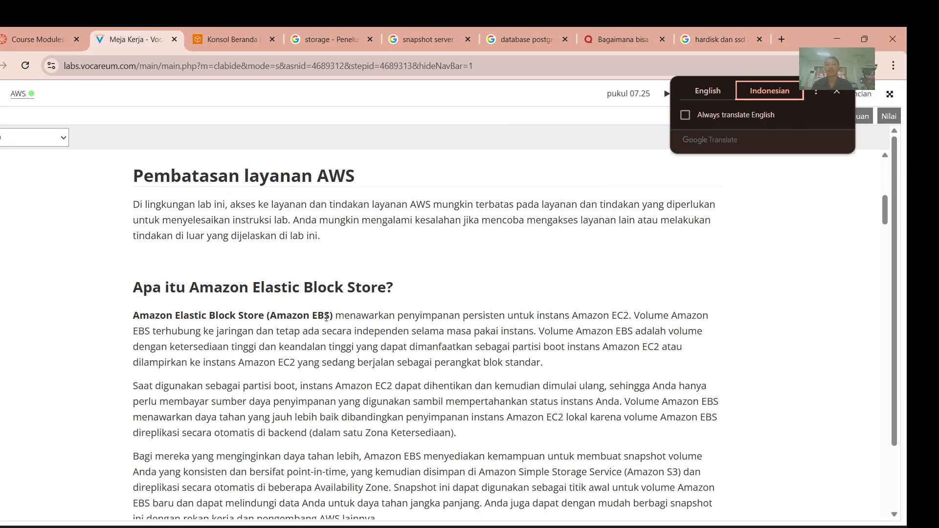
# Read the Indonesian section explaining what Amazon Elastic Block Store is, through to the volume features heading.
pyautogui.scroll(-1, 326, 318)
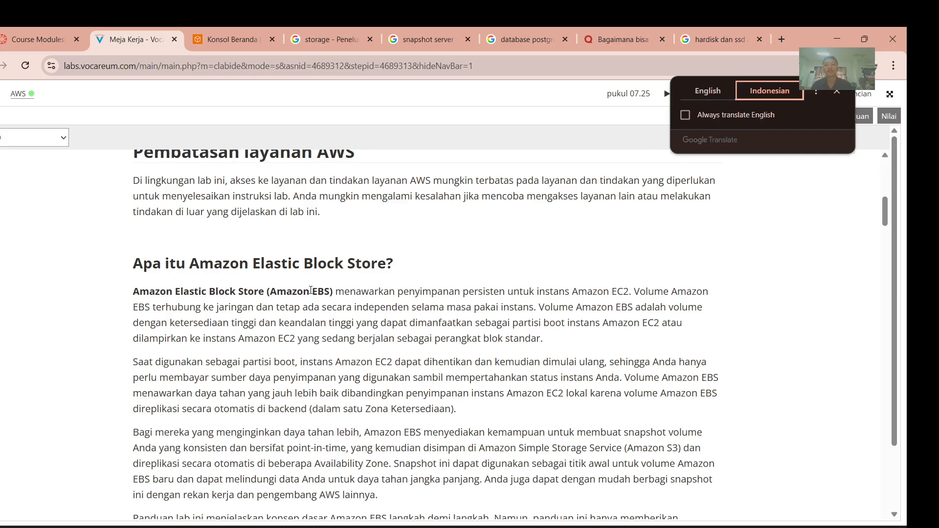
pyautogui.scroll(-1, 313, 288)
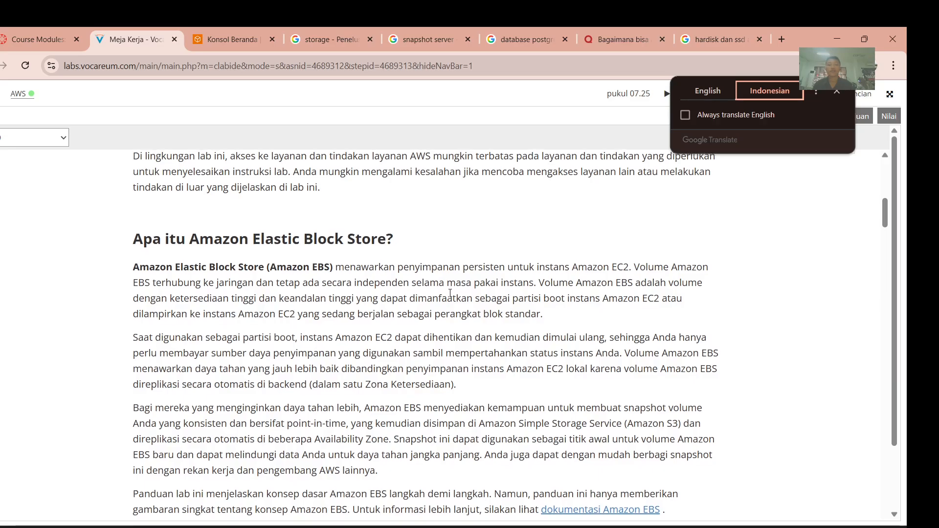
pyautogui.scroll(-1, 450, 292)
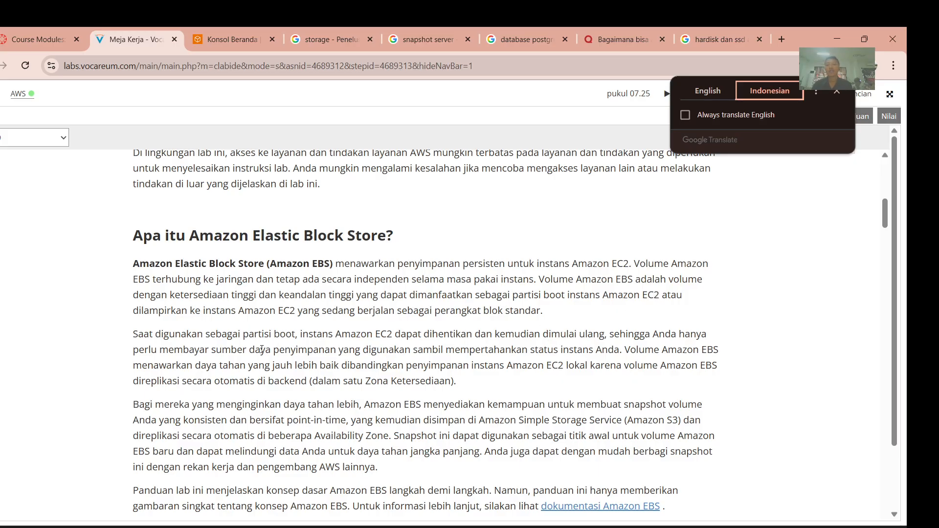
pyautogui.scroll(-1, 261, 349)
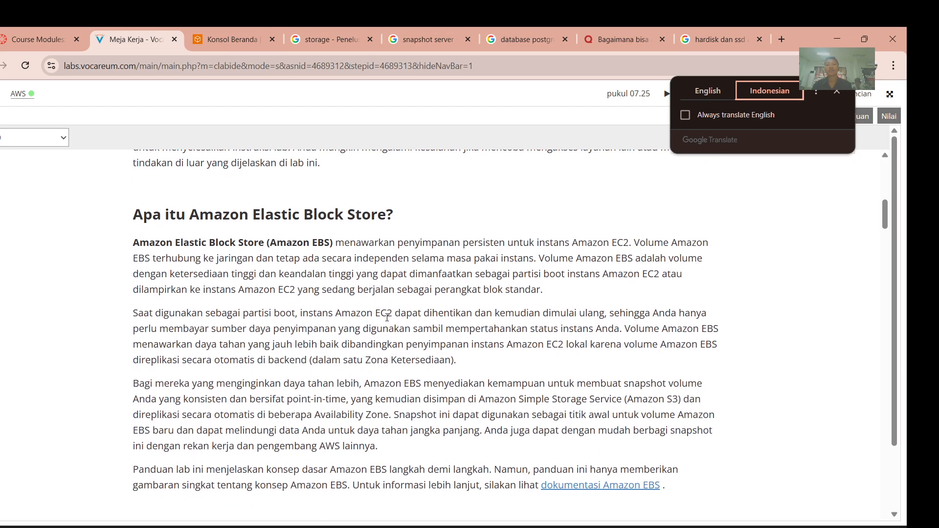
pyautogui.scroll(-3, 411, 304)
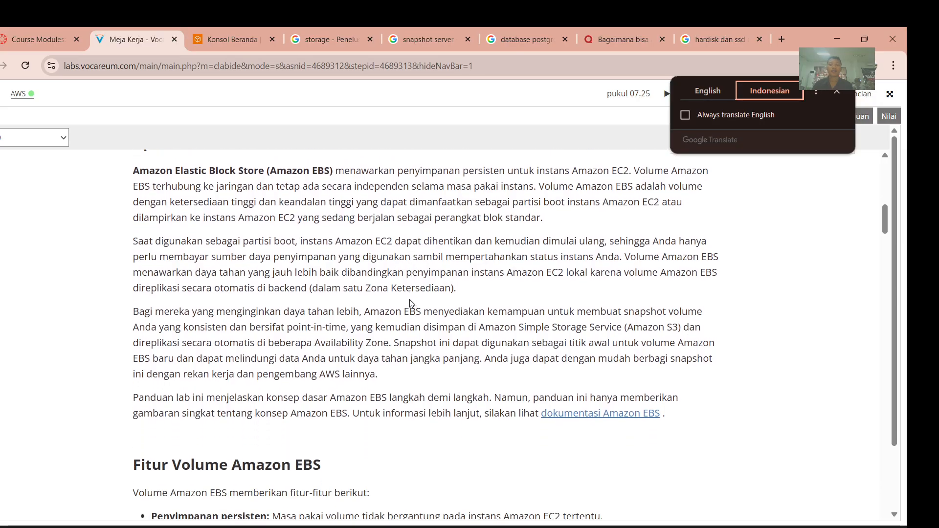
pyautogui.scroll(-1, 410, 304)
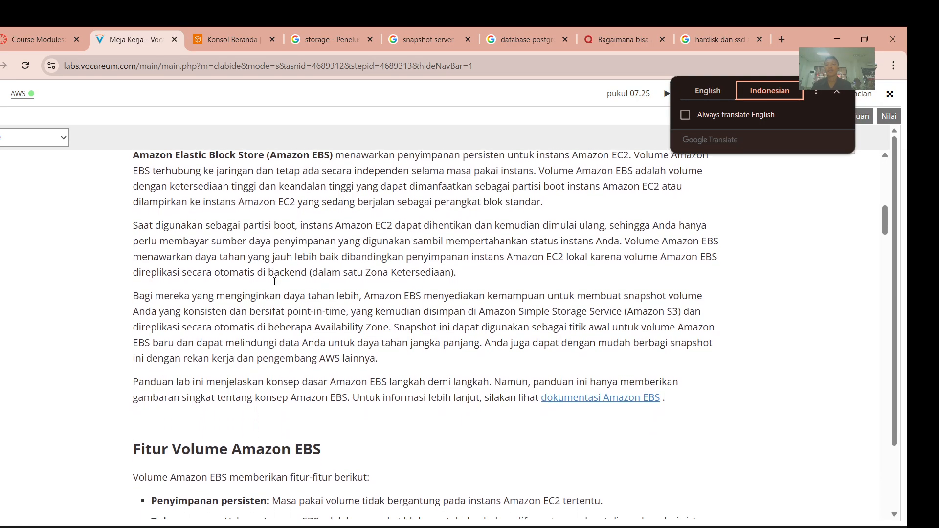
pyautogui.scroll(-1, 275, 281)
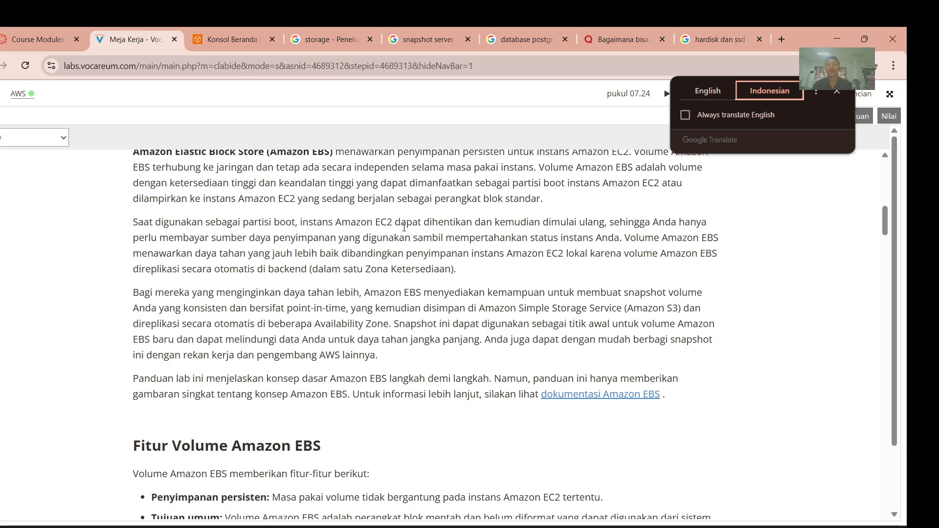
pyautogui.scroll(-3, 404, 227)
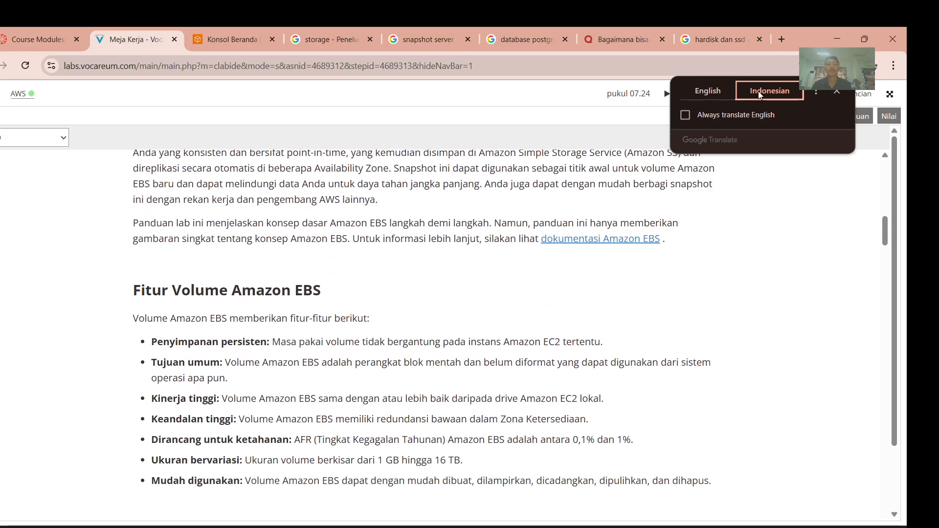
# Review the Amazon EBS Volume Features list in English and again in Indonesian.
pyautogui.click(713, 93)
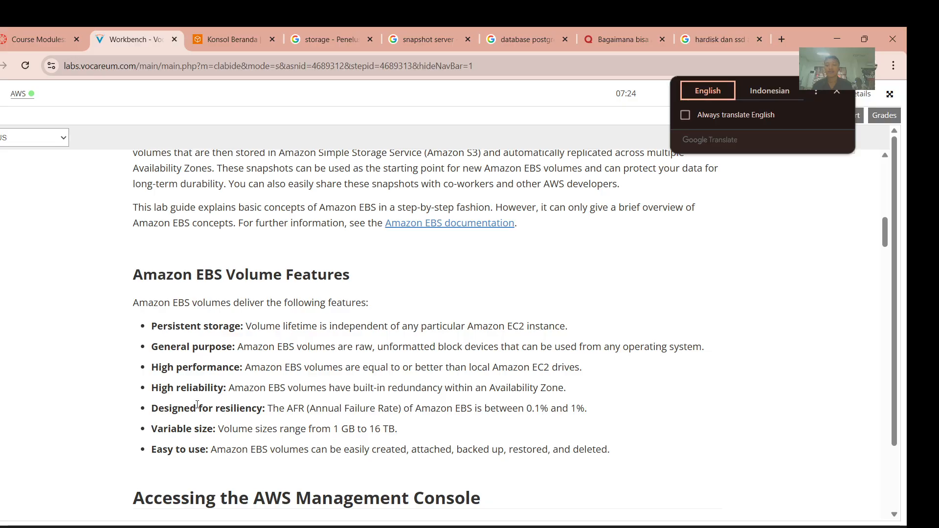
pyautogui.scroll(-1, 197, 405)
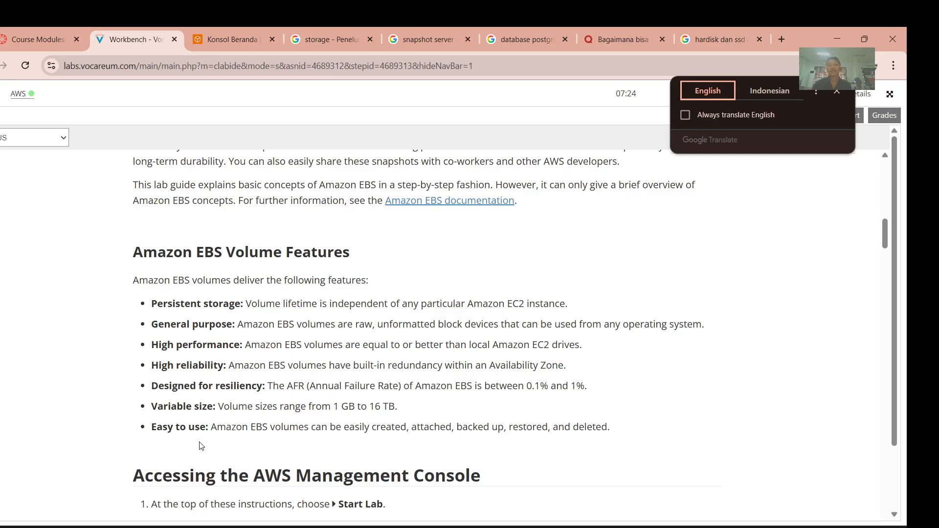
pyautogui.click(763, 94)
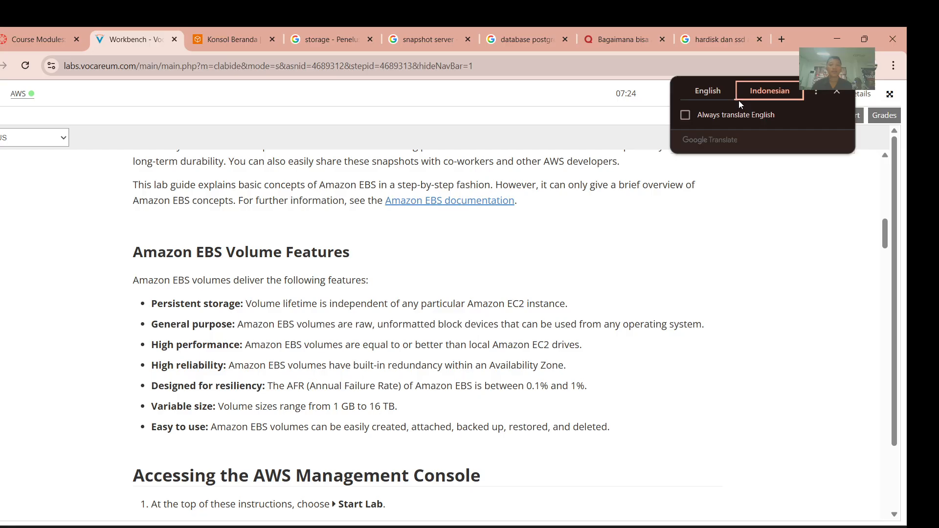
pyautogui.scroll(-1, 294, 323)
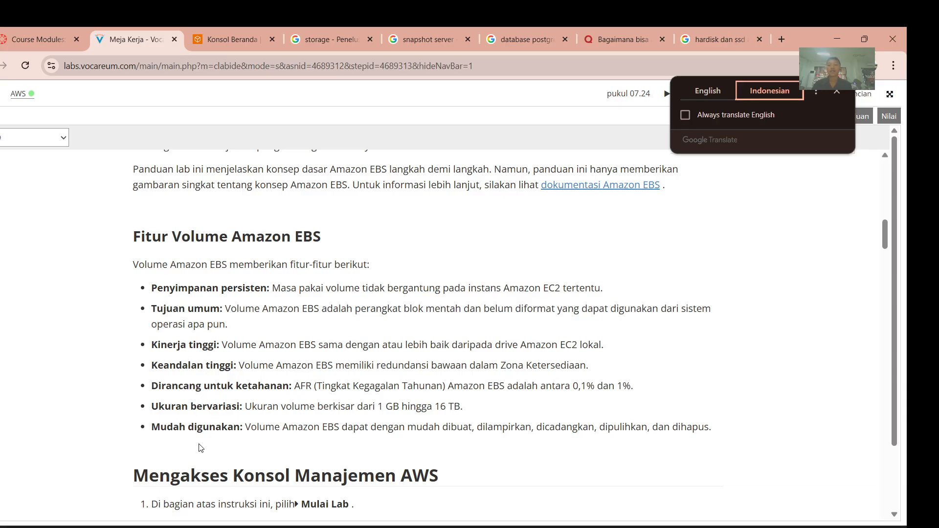
pyautogui.scroll(-1, 200, 447)
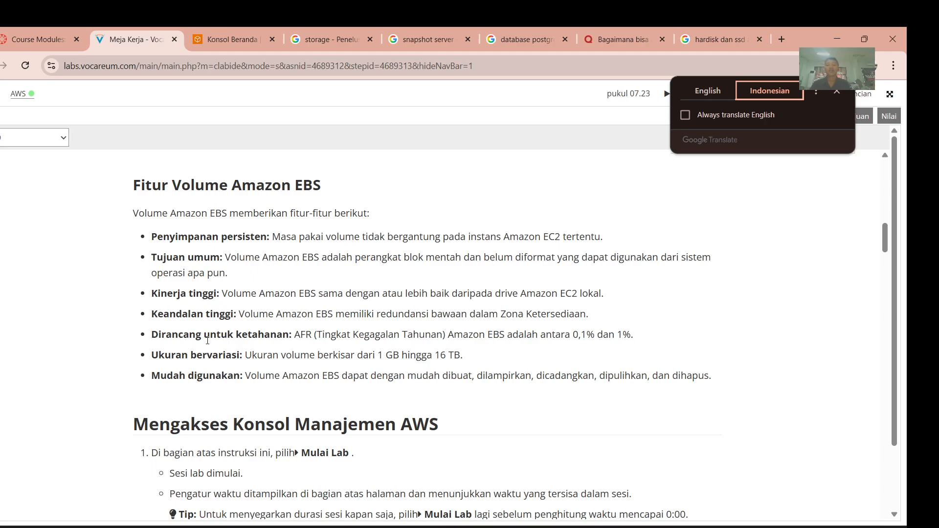
# Read the instructions for accessing the AWS Management Console and return the lab page to English.
pyautogui.scroll(-1, 207, 341)
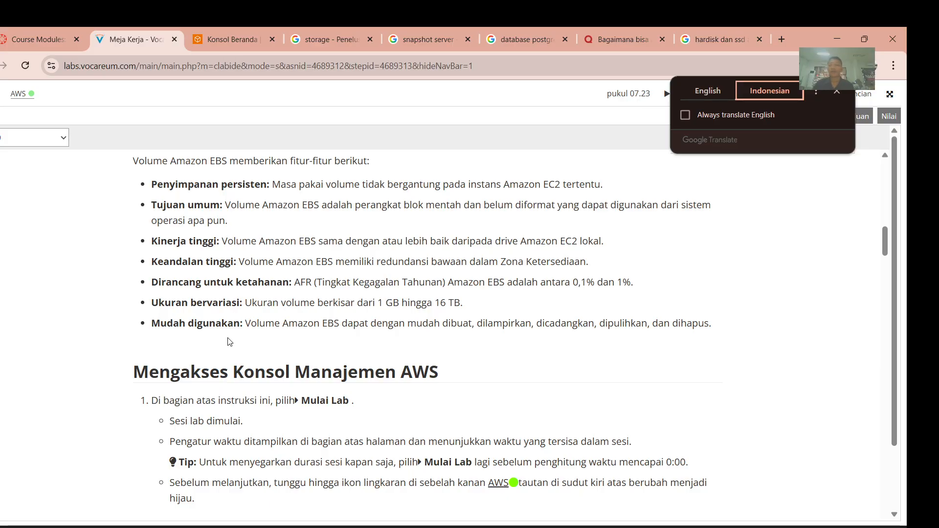
pyautogui.scroll(-3, 255, 337)
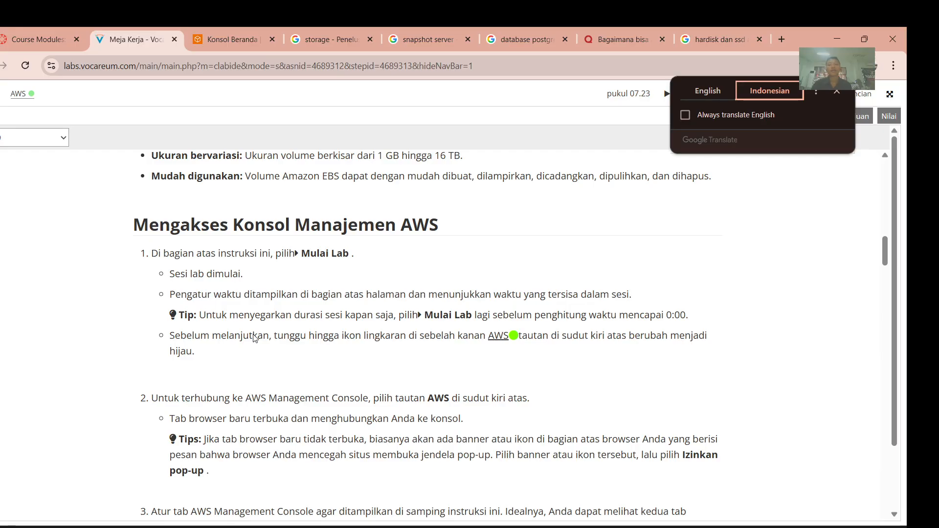
pyautogui.click(707, 91)
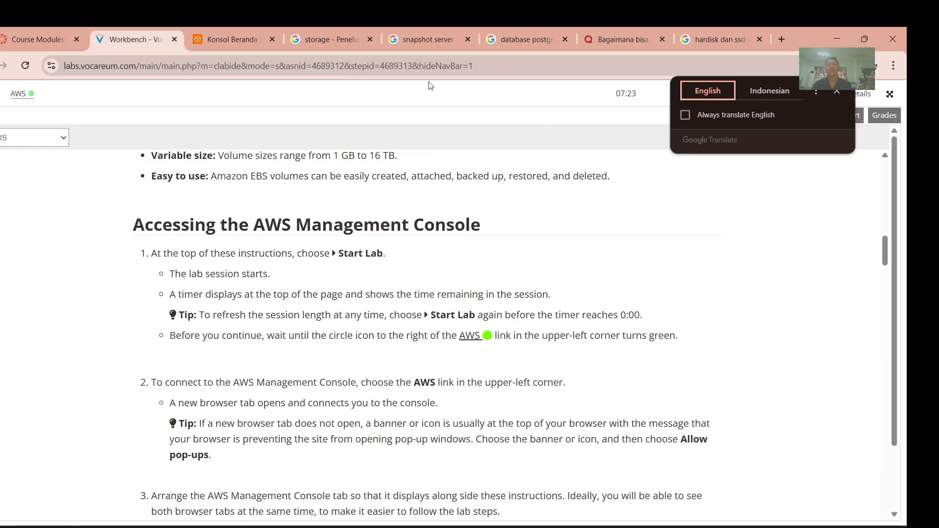
# Read the lab instructions from the credit section to Task 1's step on searching for and selecting EC2.
pyautogui.click(53, 41)
pyautogui.click(135, 38)
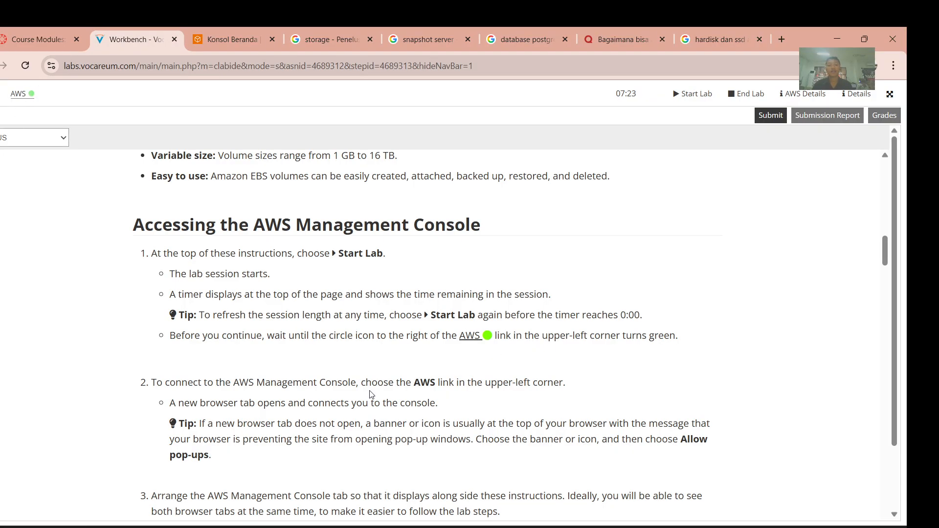
pyautogui.scroll(-6, 370, 395)
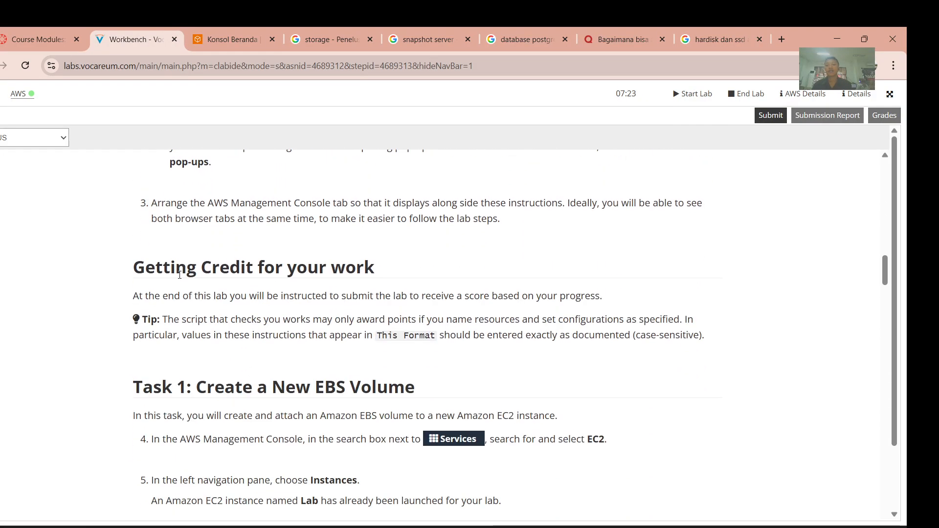
pyautogui.scroll(-2, 346, 275)
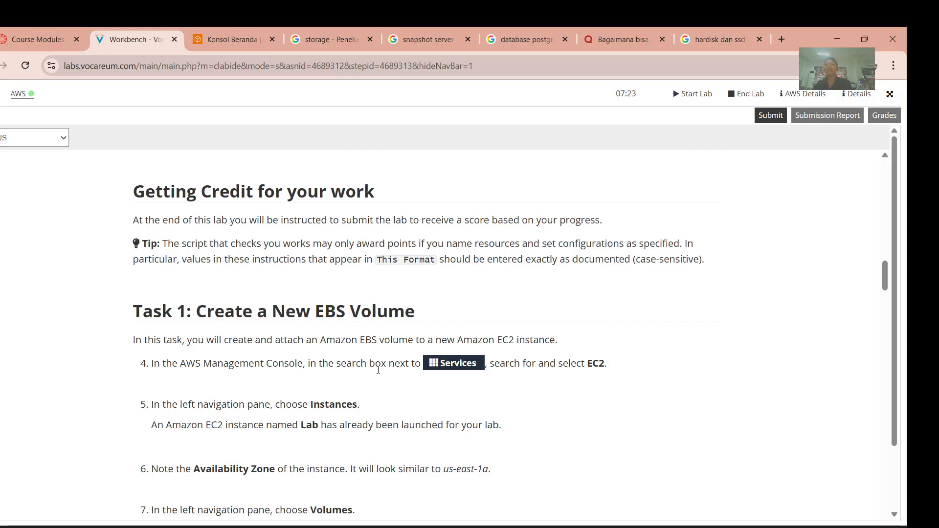
pyautogui.scroll(-1, 474, 359)
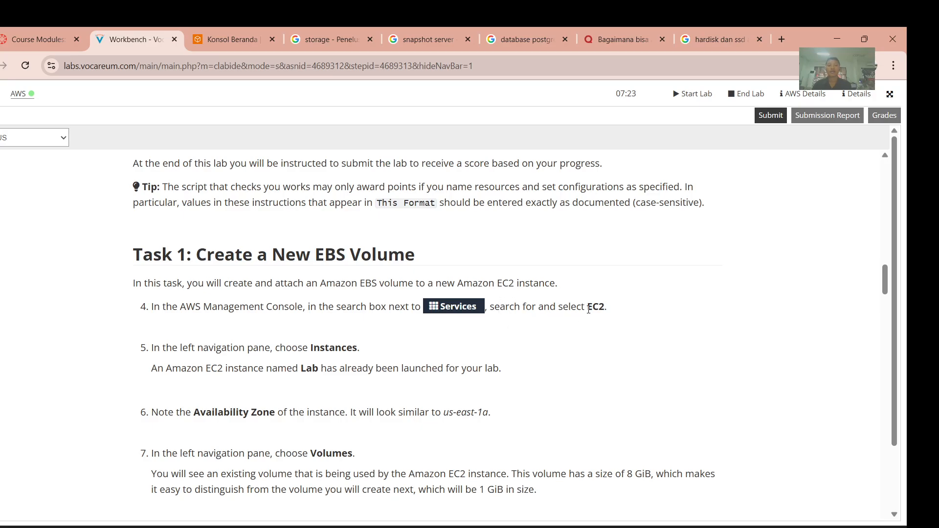
pyautogui.moveTo(588, 309); pyautogui.dragTo(606, 310)
# In the AWS console, search for "ec2" and open the EC2 service.
pyautogui.click(219, 48)
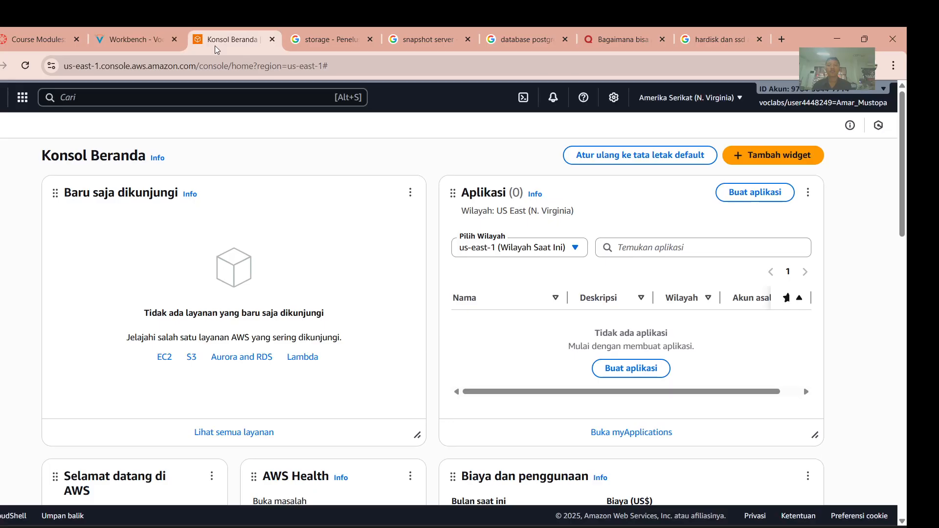
pyautogui.click(164, 99)
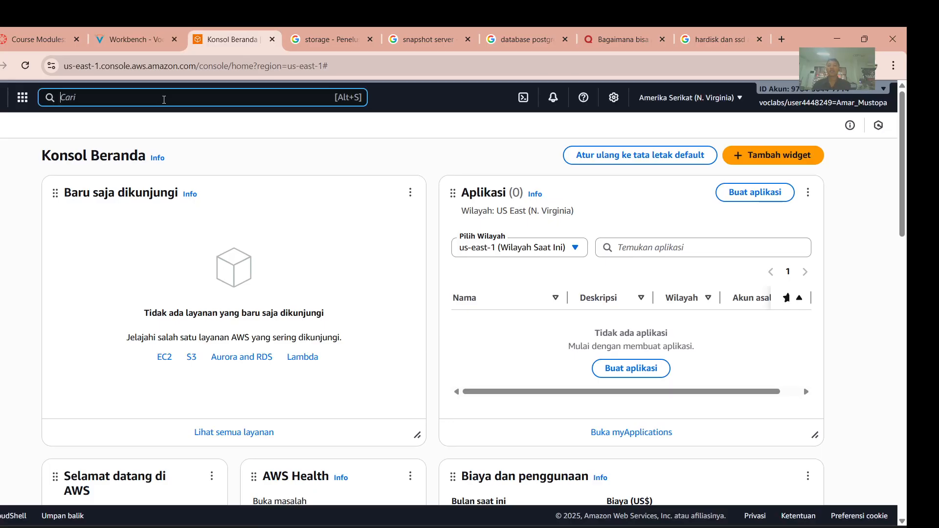
pyautogui.write('ec2')
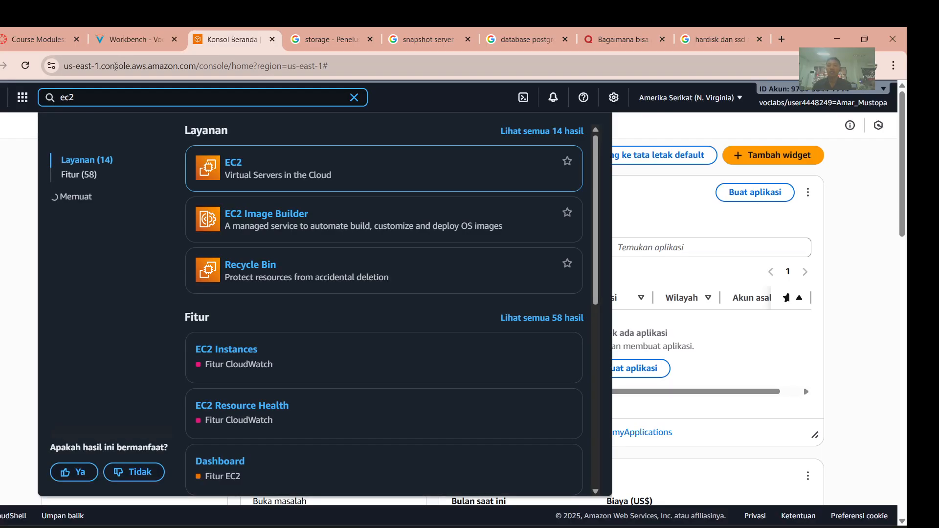
pyautogui.click(230, 170)
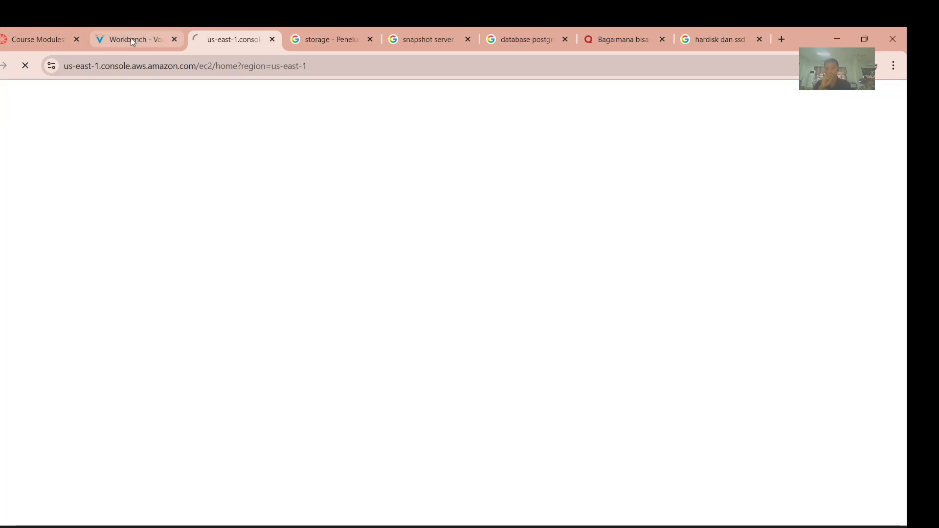
# Return to Task 1 of the lab instructions and translate the page to Indonesian.
pyautogui.click(131, 37)
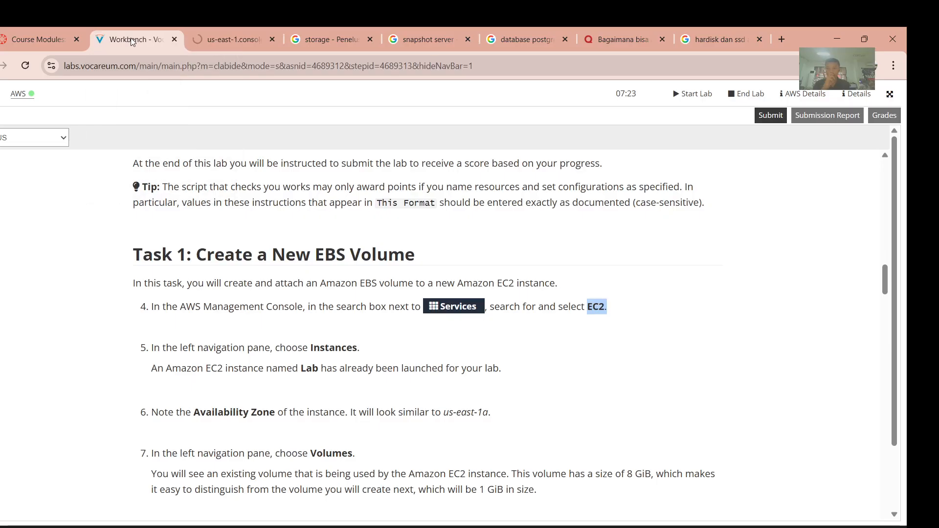
pyautogui.scroll(-3, 347, 326)
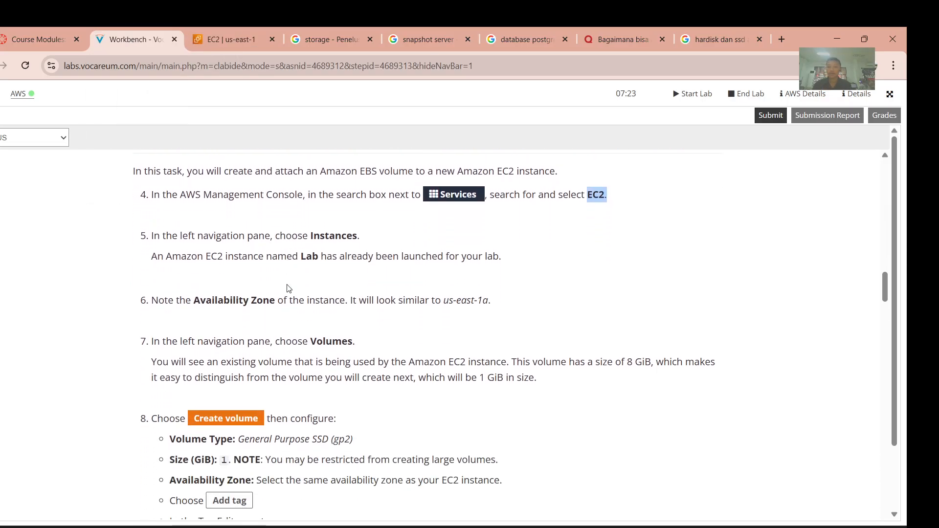
pyautogui.scroll(1, 358, 253)
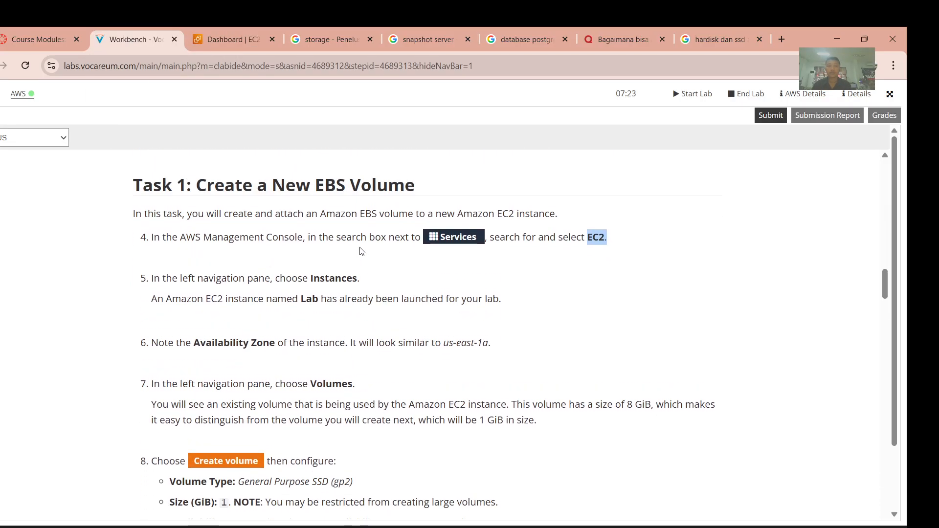
pyautogui.click(899, 68)
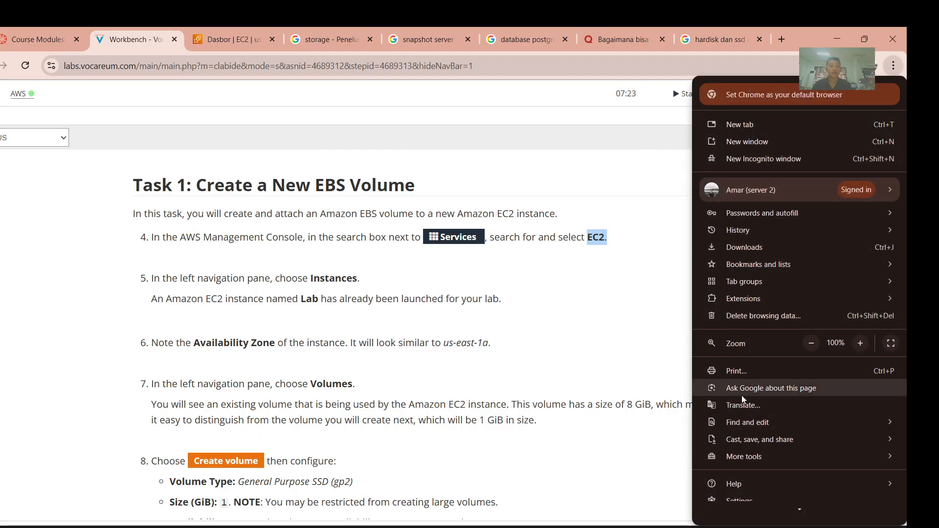
pyautogui.click(743, 405)
pyautogui.click(758, 90)
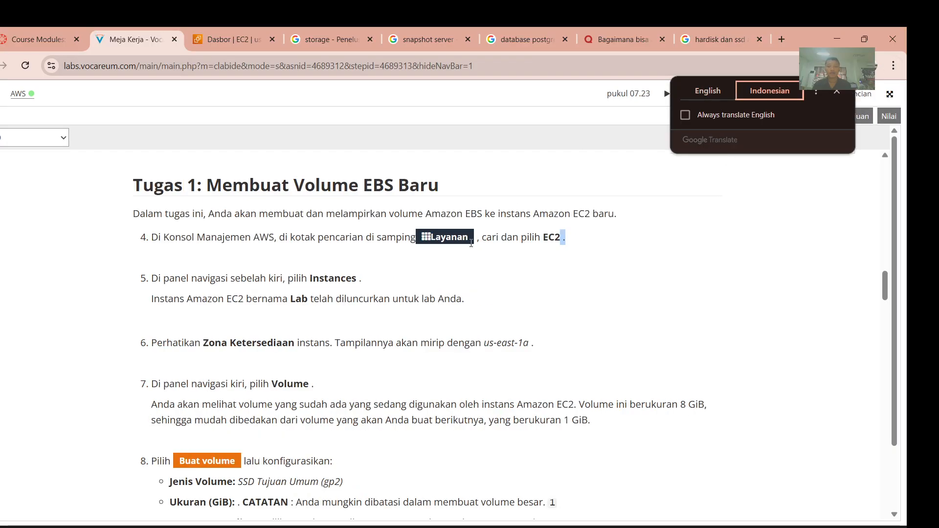
pyautogui.scroll(-1, 275, 317)
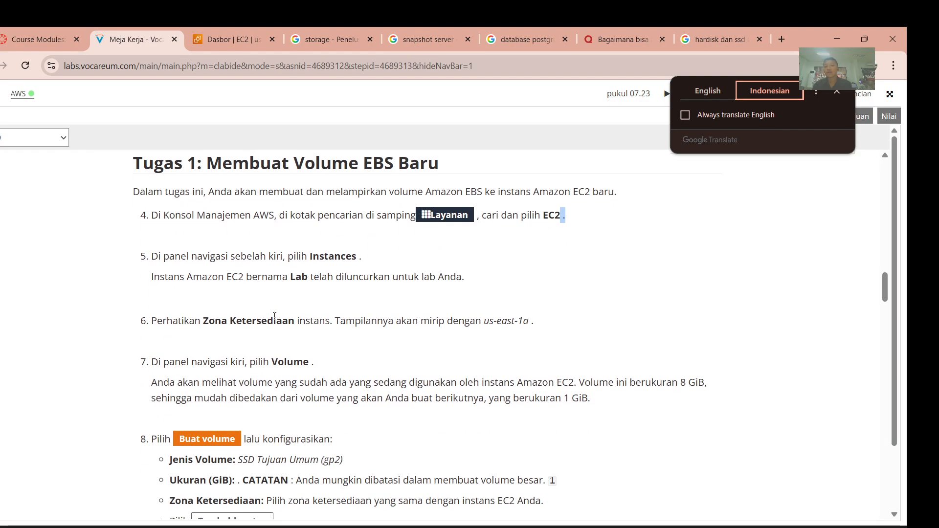
# Open the EC2 instances list and place the console in its own window side by side with the lab instructions.
pyautogui.click(245, 34)
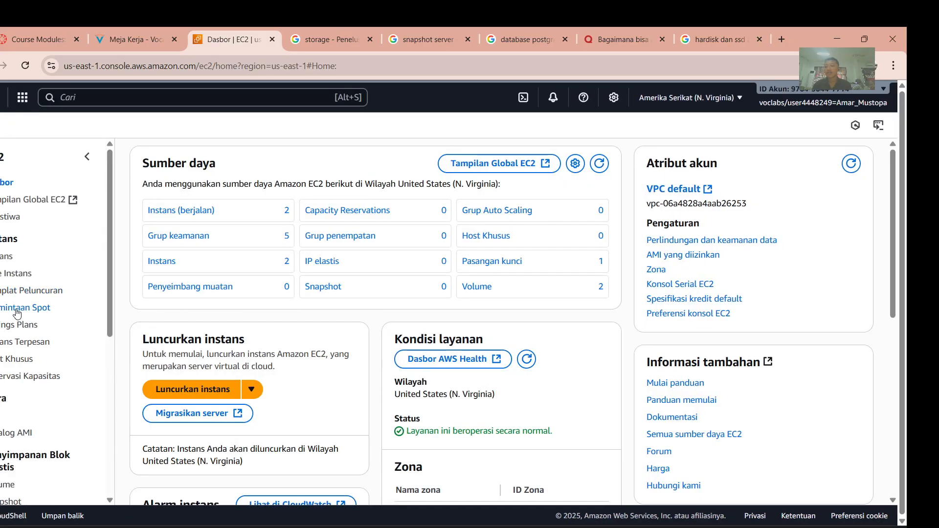
pyautogui.click(11, 261)
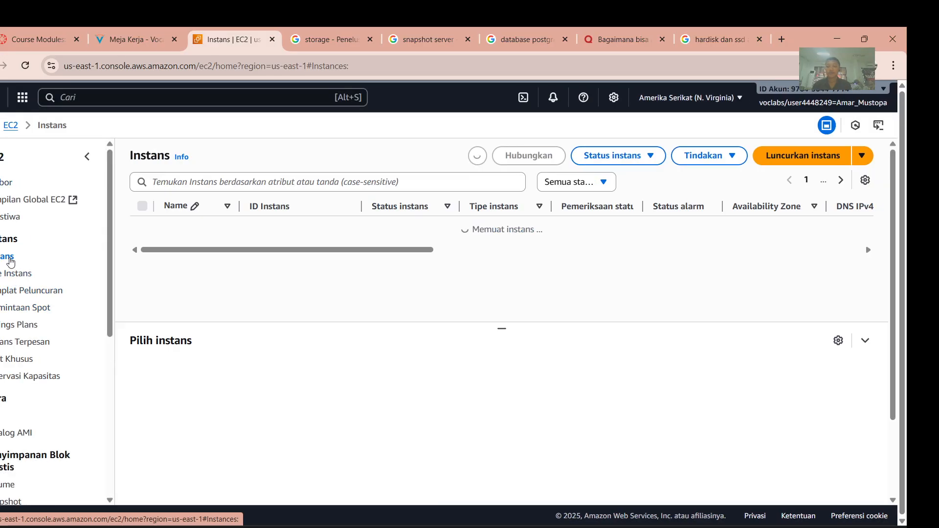
pyautogui.moveTo(213, 46); pyautogui.dragTo(205, 141)
pyautogui.click(581, 137)
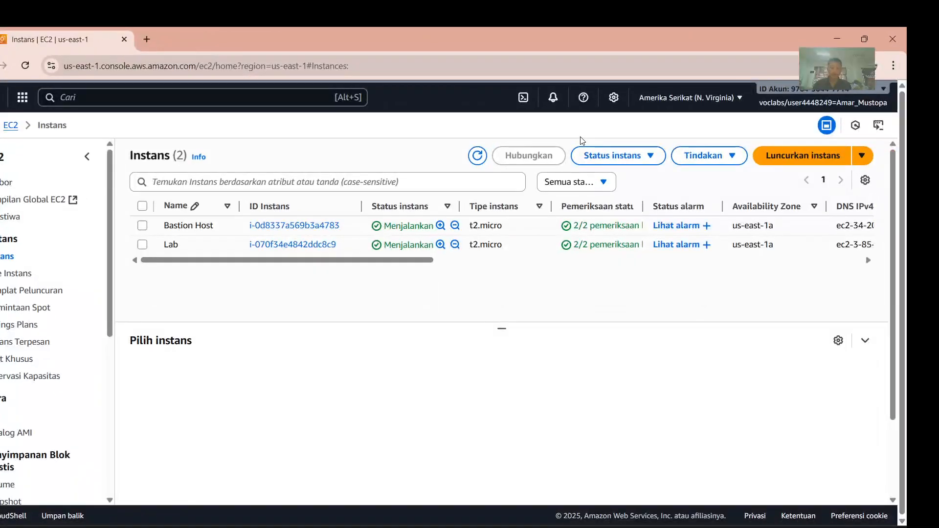
pyautogui.press('super+Right')
pyautogui.click(127, 117)
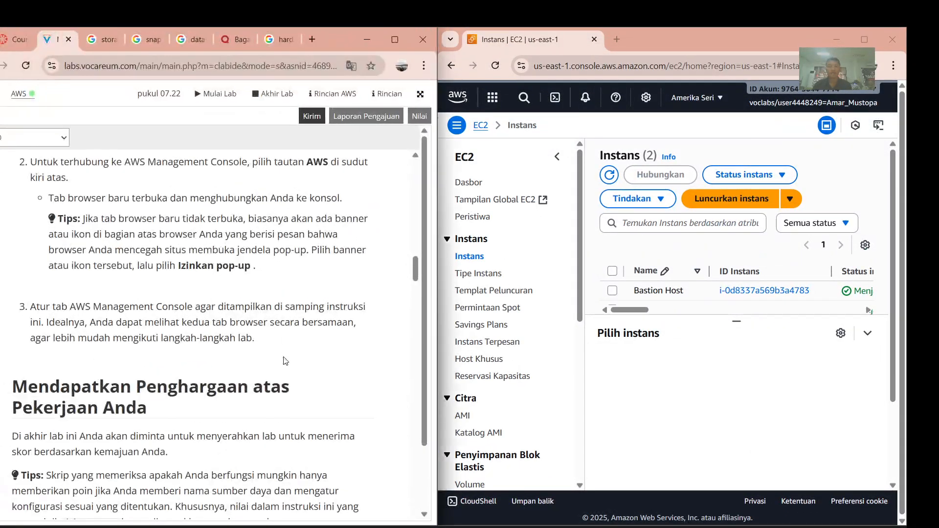
# Read the Task 1 steps through the volume configuration and check the instances list for the Lab instance.
pyautogui.scroll(5, 238, 312)
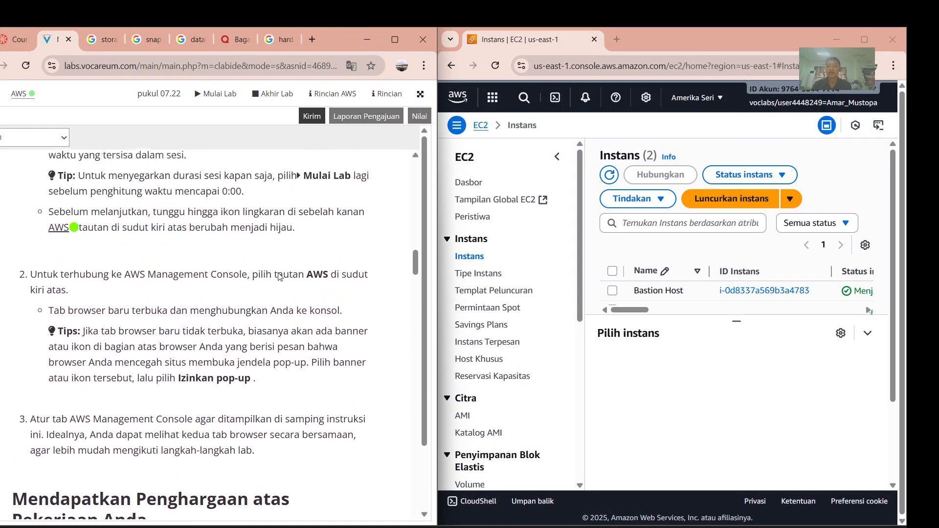
pyautogui.scroll(-8, 280, 275)
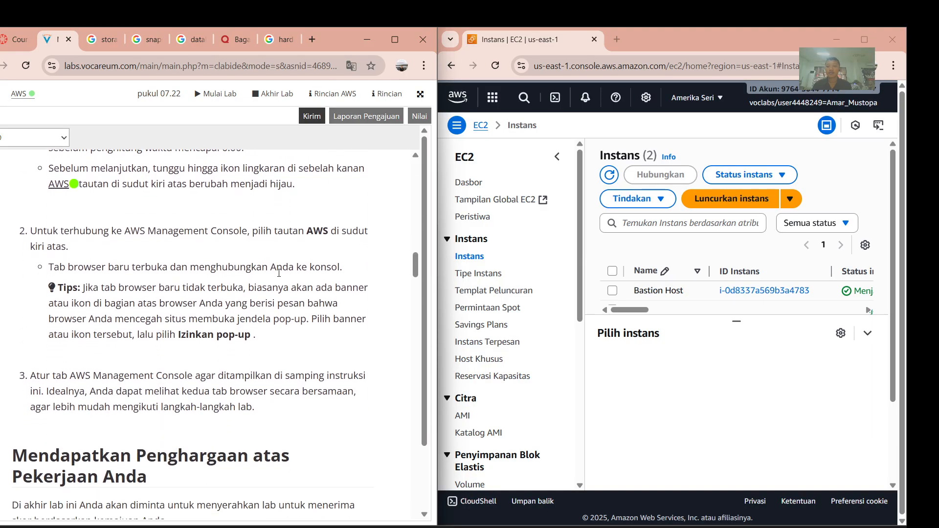
pyautogui.scroll(-6, 279, 273)
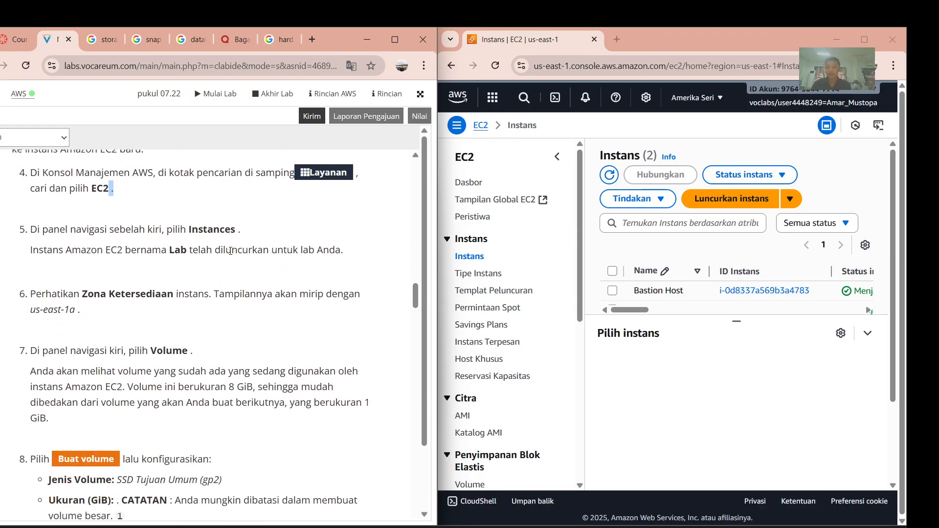
pyautogui.scroll(-2, 242, 307)
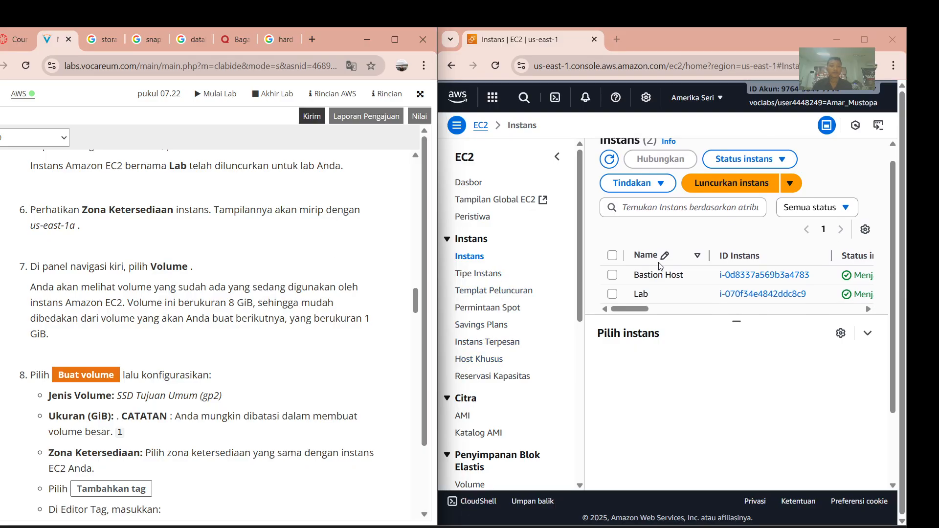
pyautogui.scroll(-3, 657, 279)
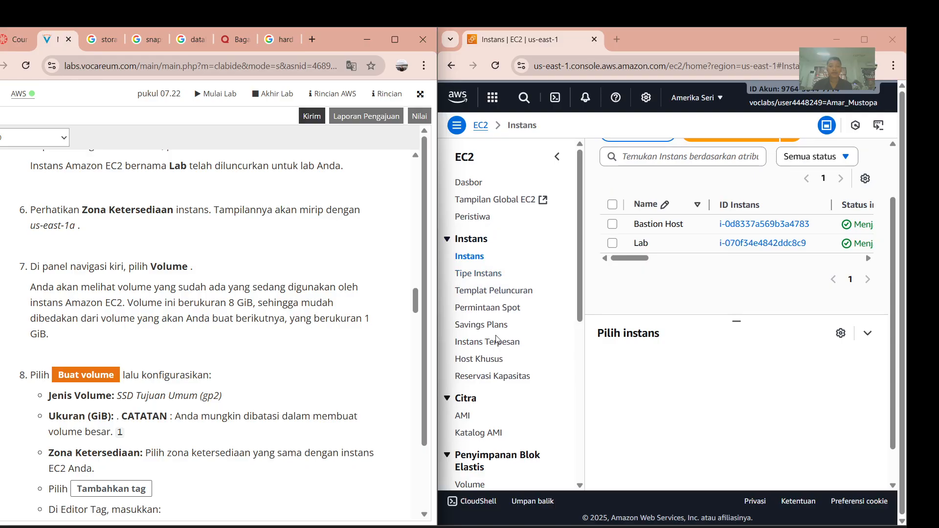
# Open the Elastic Block Store volumes list and start creating a new volume.
pyautogui.scroll(-1, 485, 343)
pyautogui.click(471, 441)
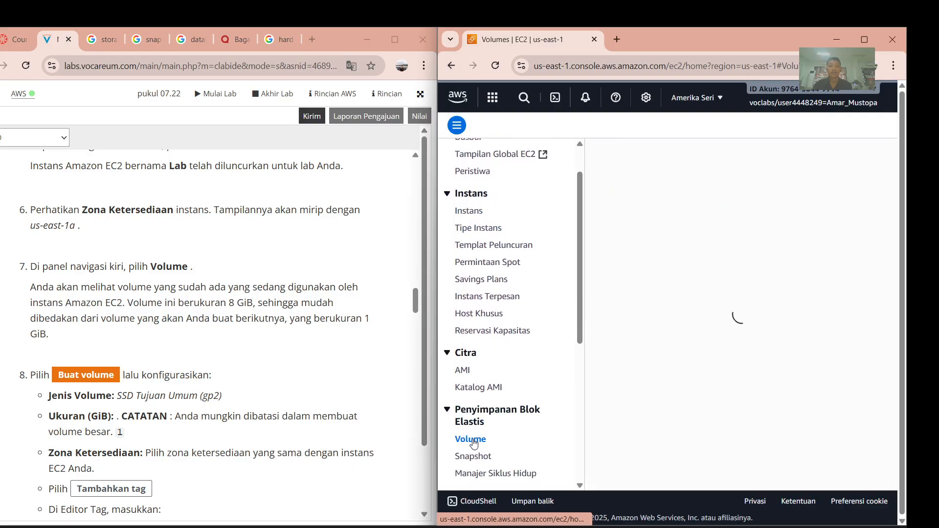
pyautogui.scroll(-1, 263, 367)
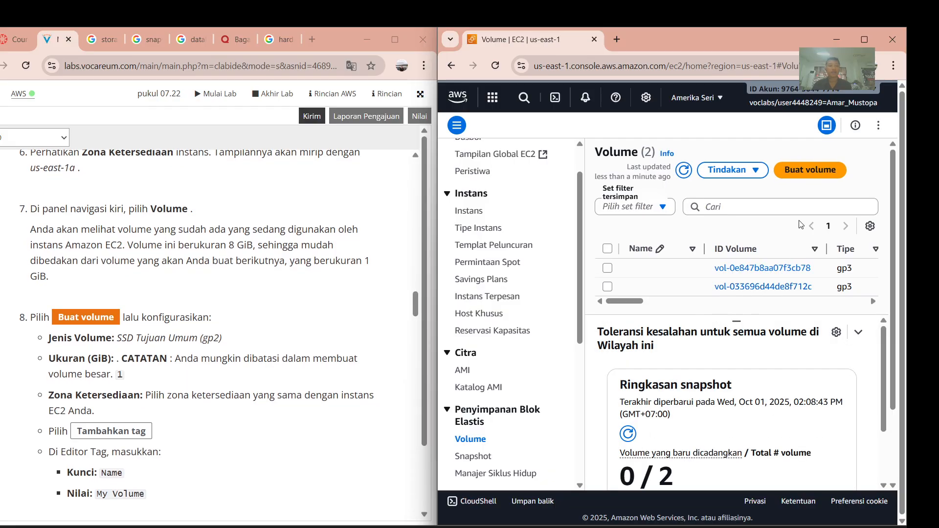
pyautogui.click(802, 171)
# Following the volume configuration in step 8, set the new volume's type to General Purpose SSD (gp2).
pyautogui.scroll(1, 274, 346)
pyautogui.scroll(3, 274, 346)
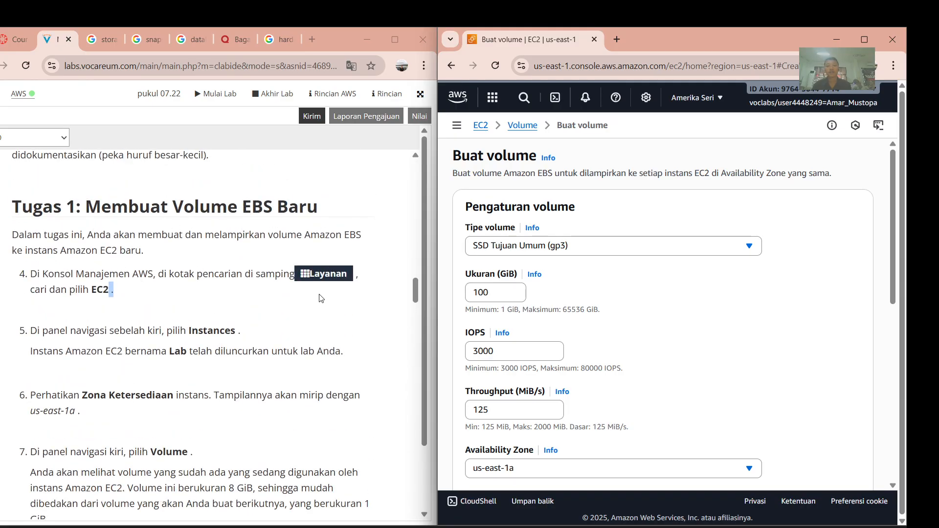
pyautogui.scroll(-5, 321, 298)
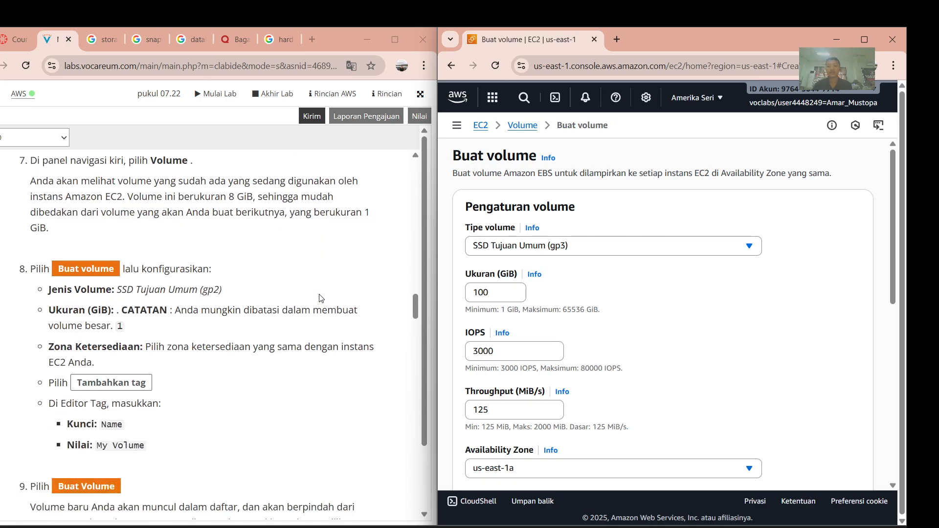
pyautogui.scroll(-1, 321, 298)
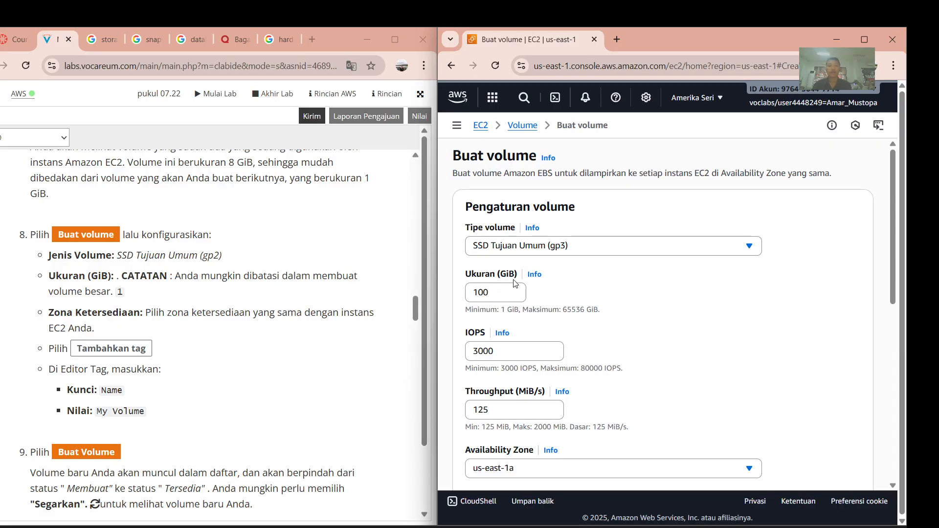
pyautogui.click(590, 252)
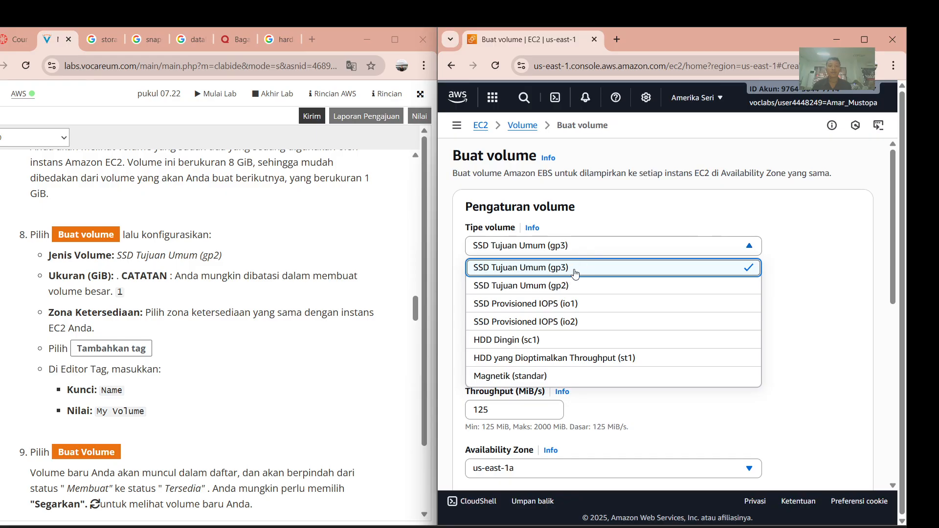
pyautogui.click(570, 288)
# Set the new volume's size to 1 GiB.
pyautogui.scroll(-1, 253, 333)
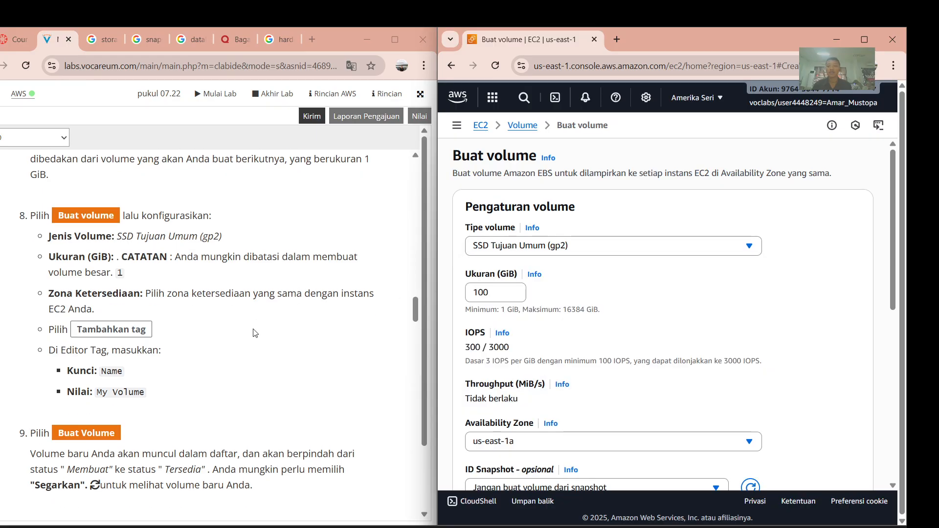
pyautogui.click(514, 295)
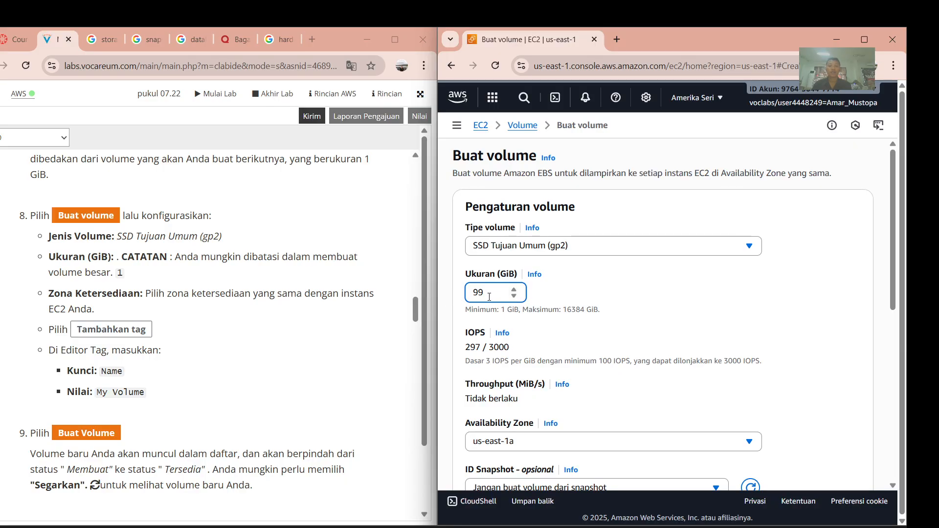
pyautogui.press('BackSpace')
pyautogui.press('BackSpace')
pyautogui.write('1')
# Compare the new volume's remaining settings, including the availability zone options, with step 8 of the lab instructions.
pyautogui.scroll(-3, 221, 398)
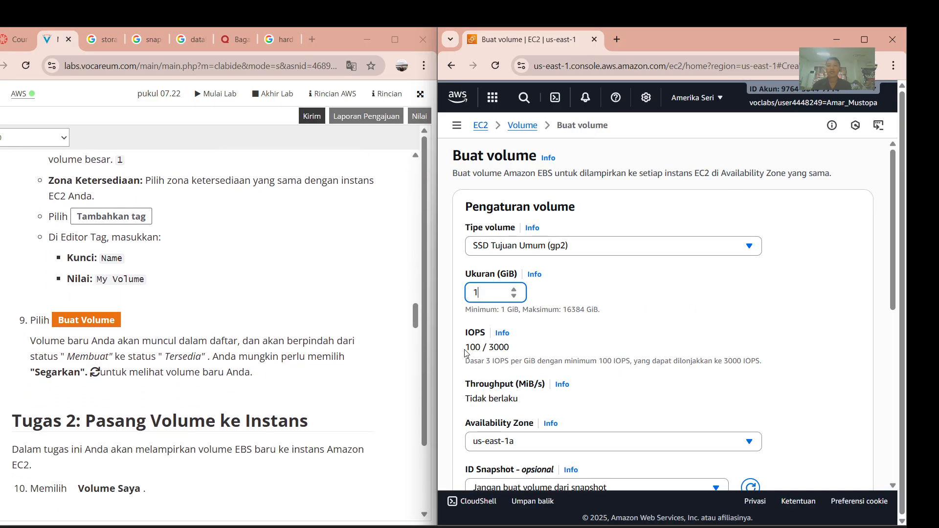
pyautogui.scroll(-2, 525, 362)
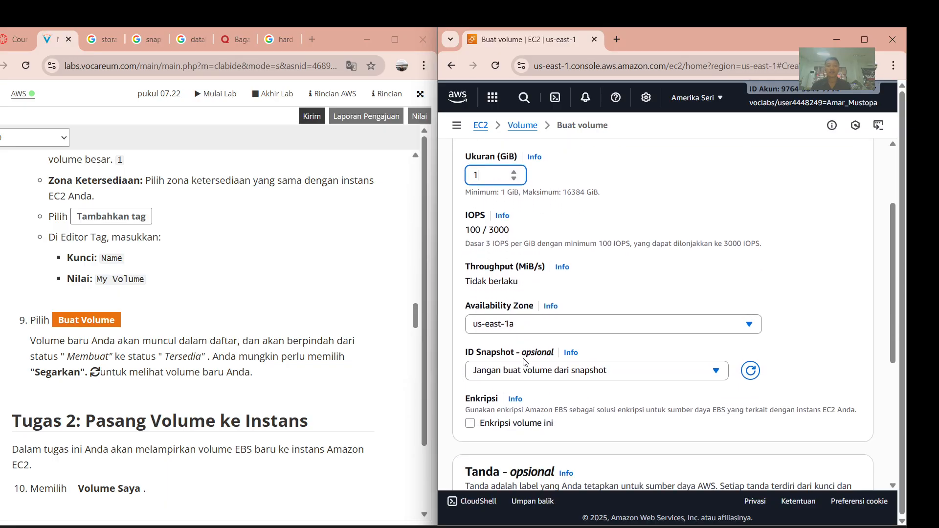
pyautogui.scroll(-1, 525, 362)
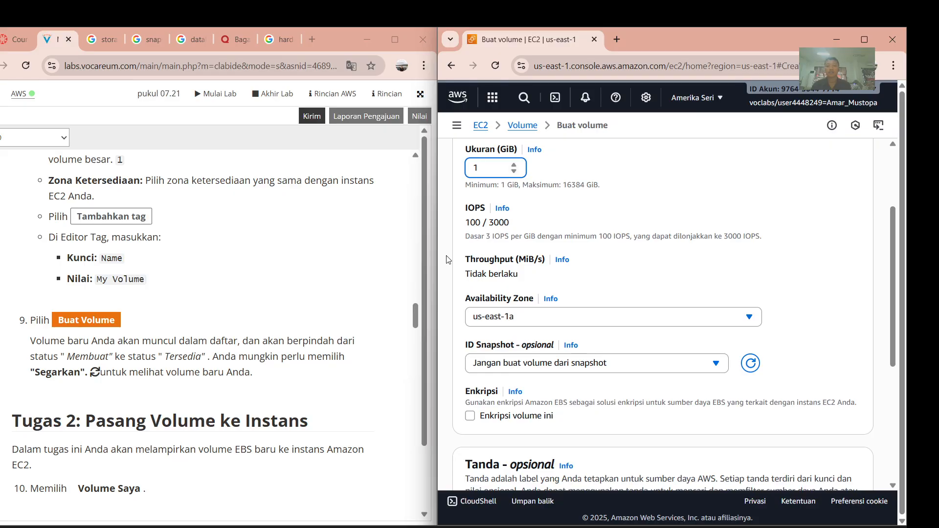
pyautogui.scroll(-4, 573, 326)
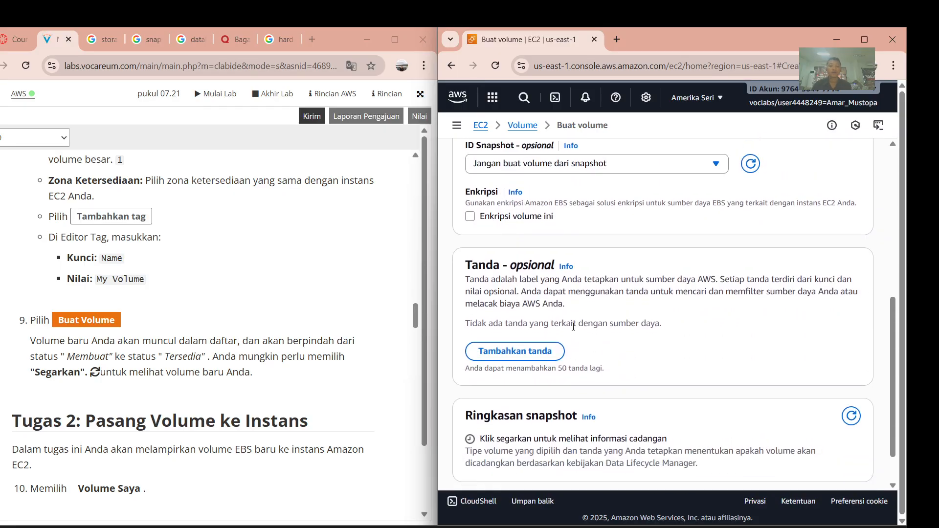
pyautogui.scroll(-1, 573, 326)
pyautogui.scroll(7, 574, 327)
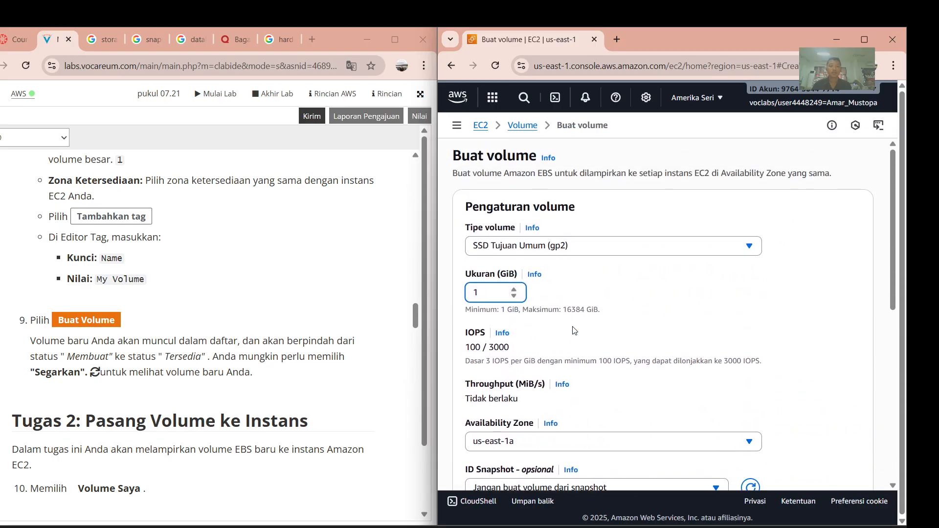
pyautogui.scroll(-1, 522, 377)
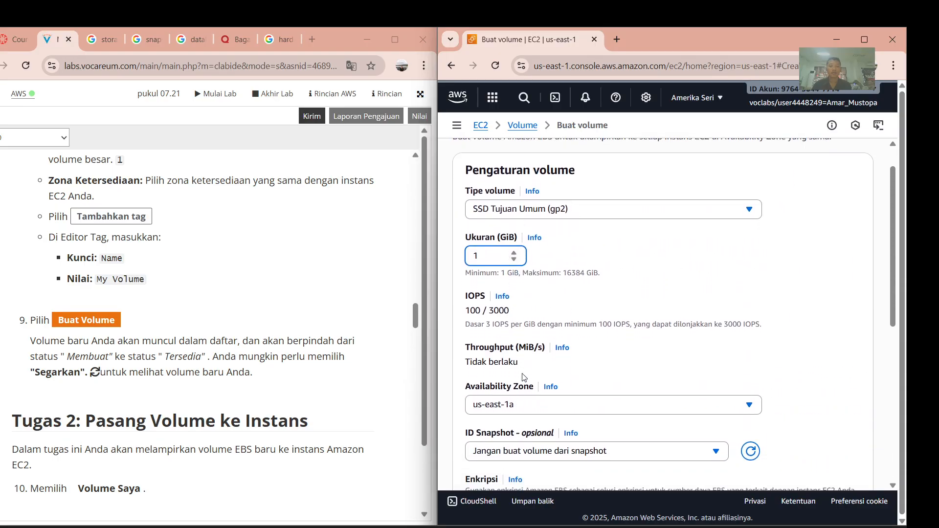
pyautogui.click(562, 409)
pyautogui.click(563, 409)
pyautogui.scroll(2, 178, 374)
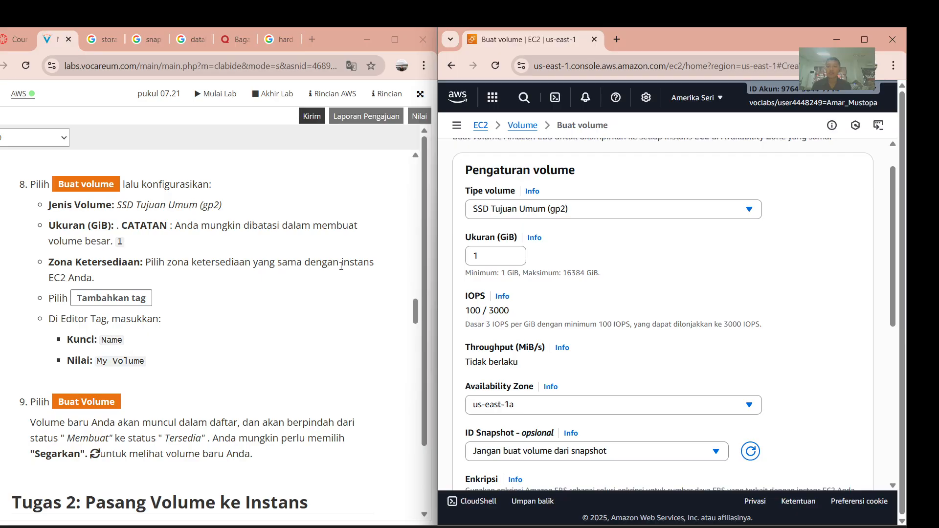
pyautogui.scroll(1, 522, 323)
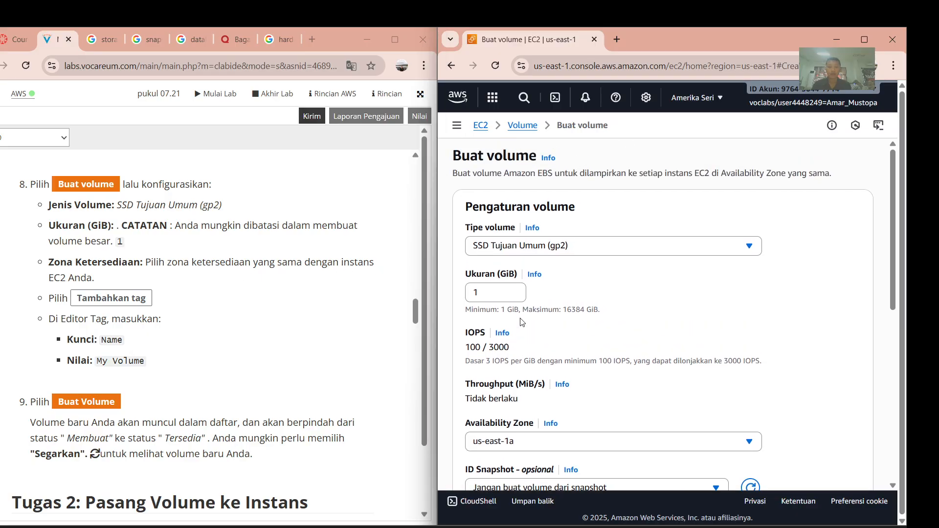
pyautogui.scroll(-3, 522, 322)
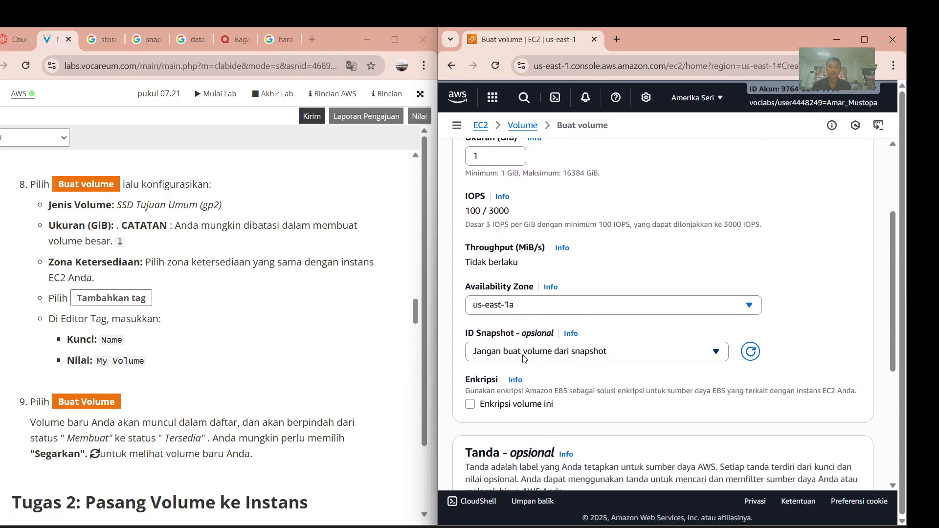
pyautogui.scroll(-5, 524, 359)
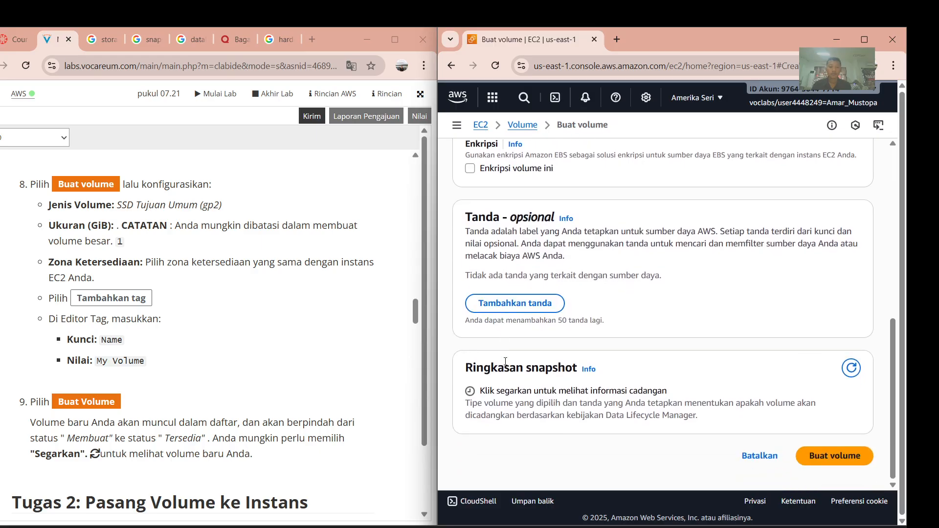
pyautogui.scroll(7, 725, 333)
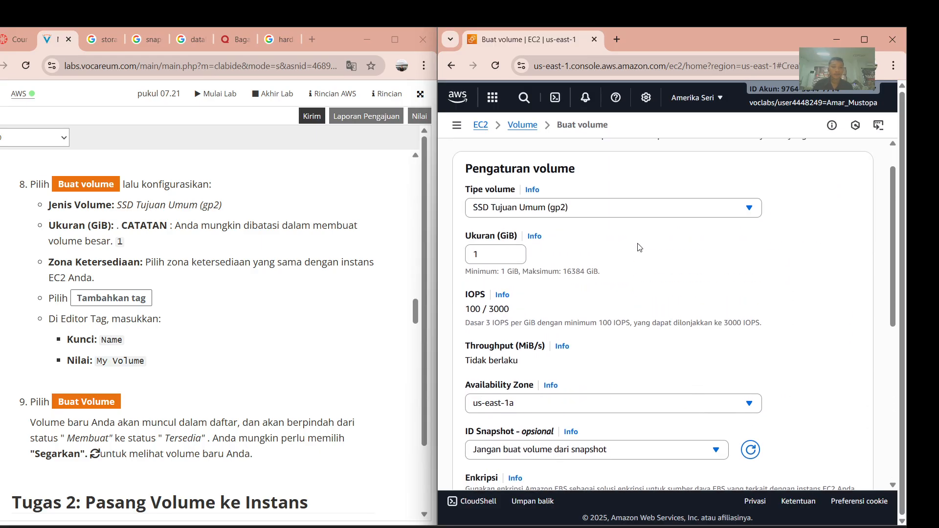
# Set the new volume's availability zone to us-east-1b.
pyautogui.scroll(-1, 471, 339)
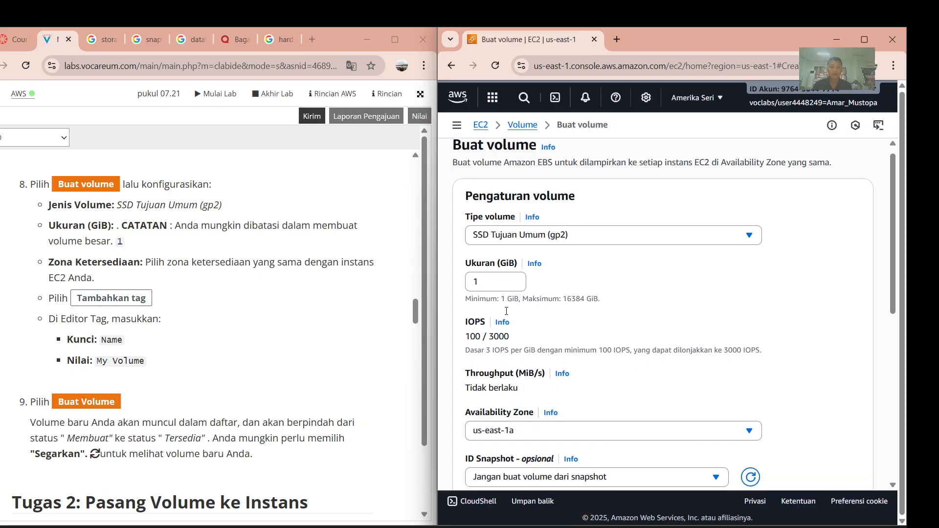
pyautogui.scroll(-1, 515, 357)
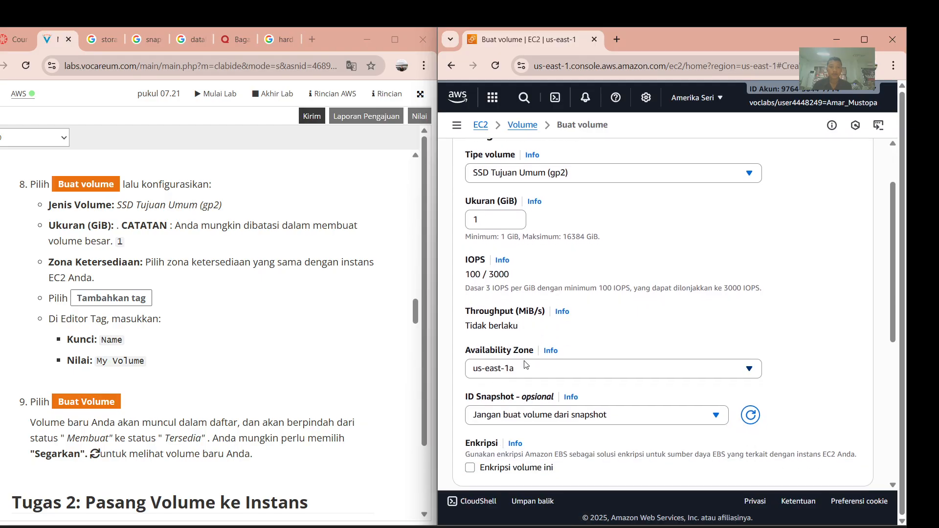
pyautogui.click(527, 368)
pyautogui.scroll(-1, 529, 326)
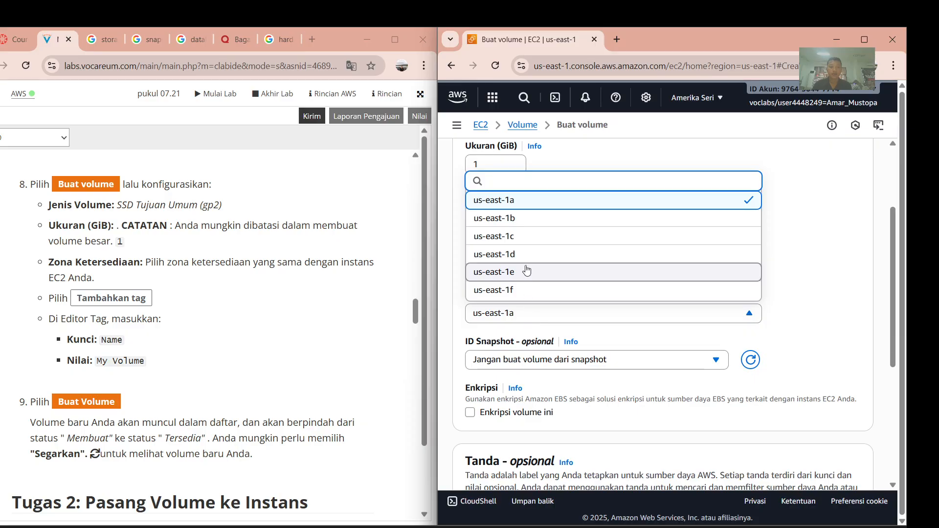
pyautogui.click(518, 219)
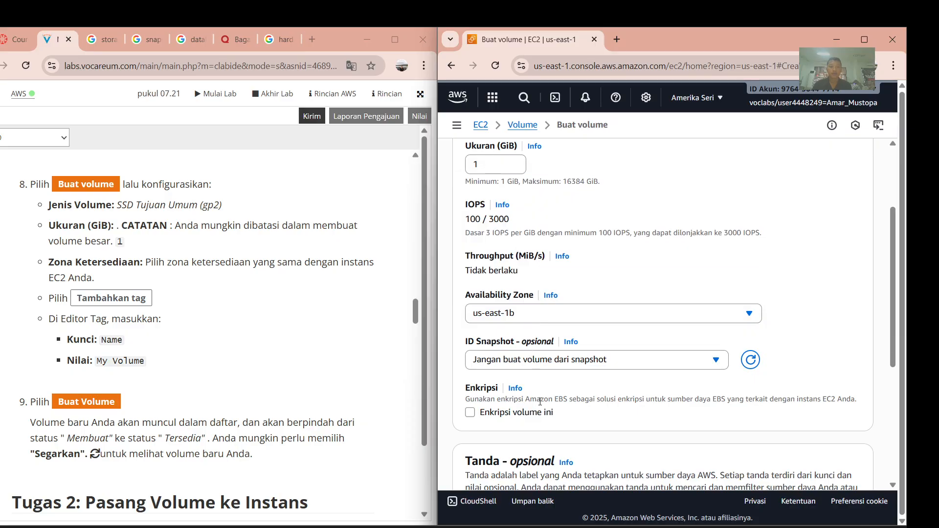
# For the snapshot ID, choose not to create the volume from a snapshot.
pyautogui.scroll(-1, 526, 397)
pyautogui.click(632, 337)
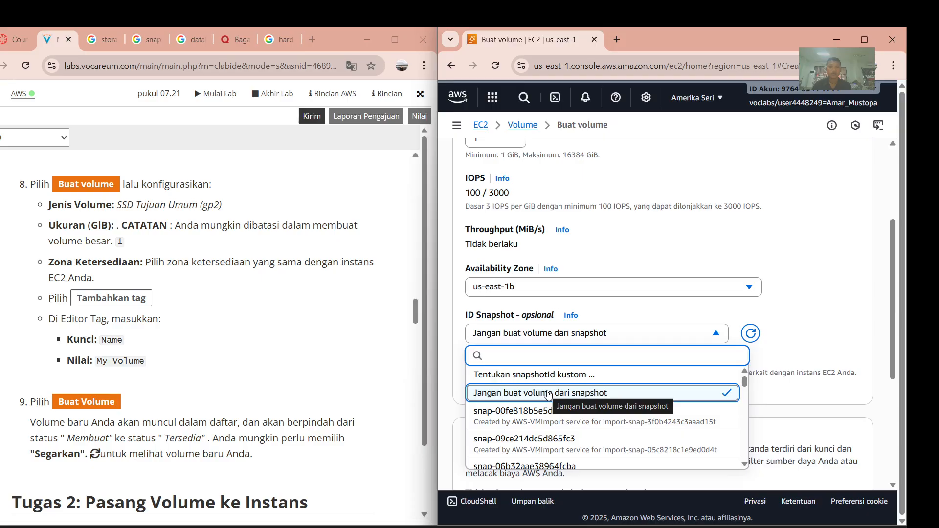
pyautogui.click(552, 396)
pyautogui.scroll(-1, 155, 285)
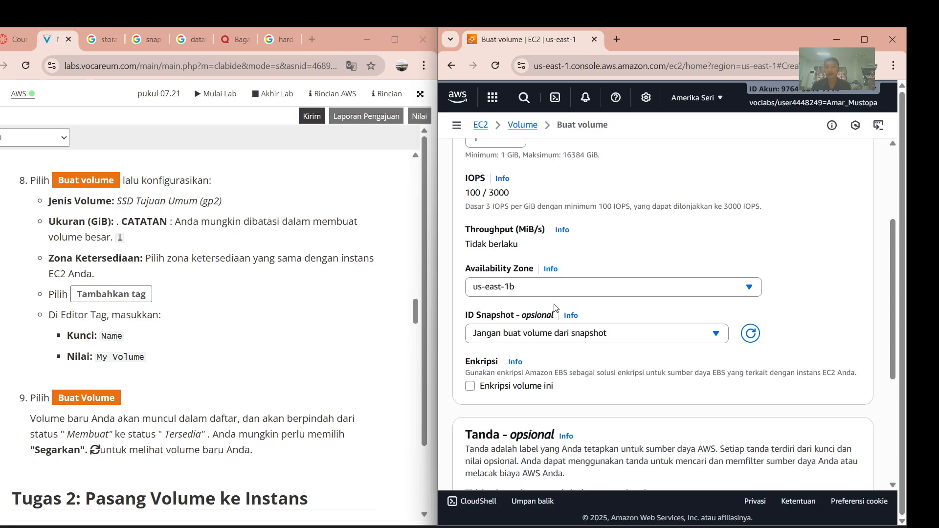
# Review the volume settings again and add an empty tag to the new volume.
pyautogui.scroll(3, 557, 309)
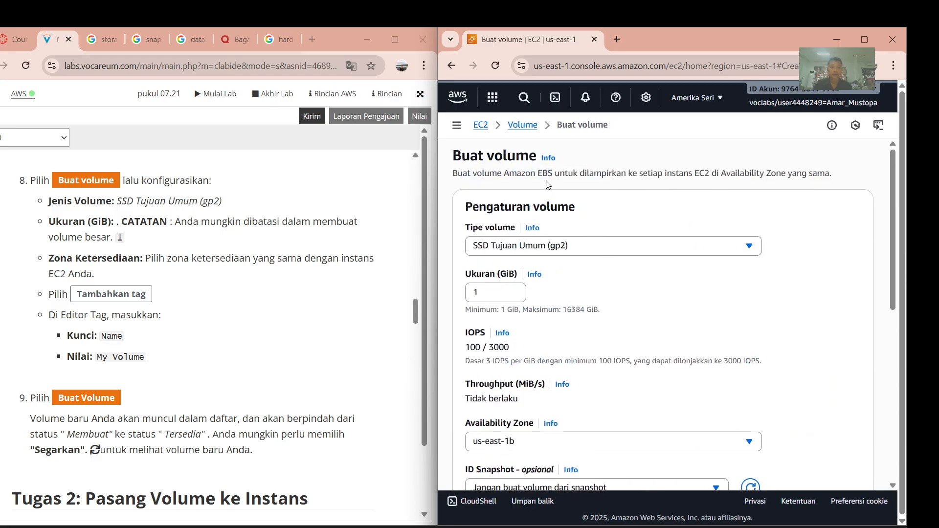
pyautogui.scroll(-2, 533, 343)
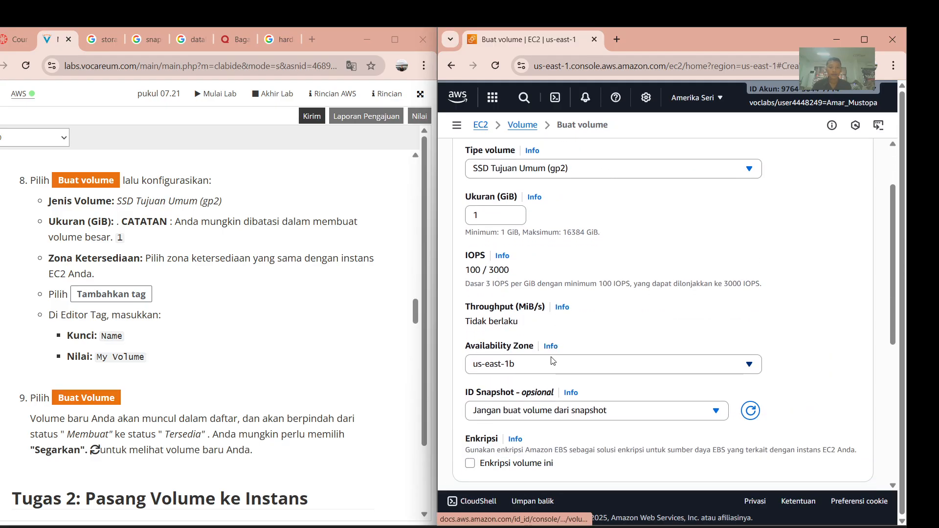
pyautogui.scroll(-2, 537, 378)
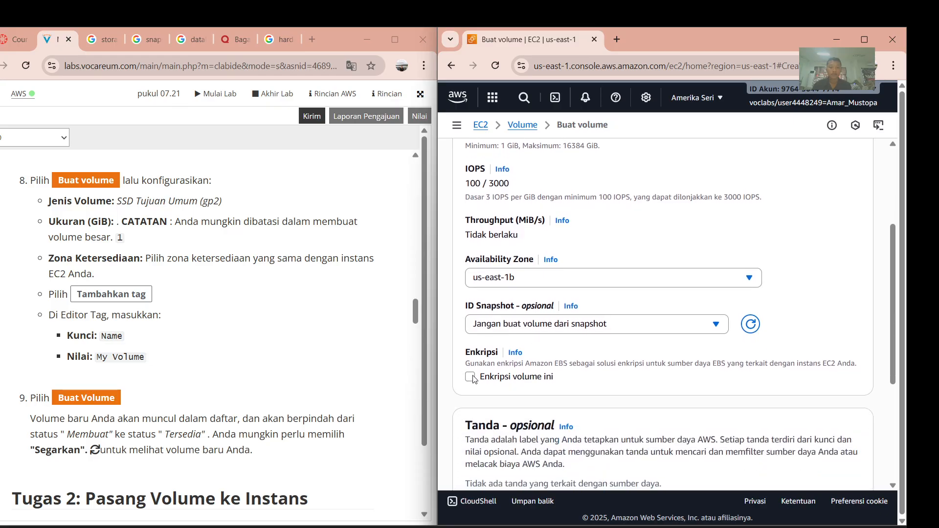
pyautogui.scroll(-4, 474, 379)
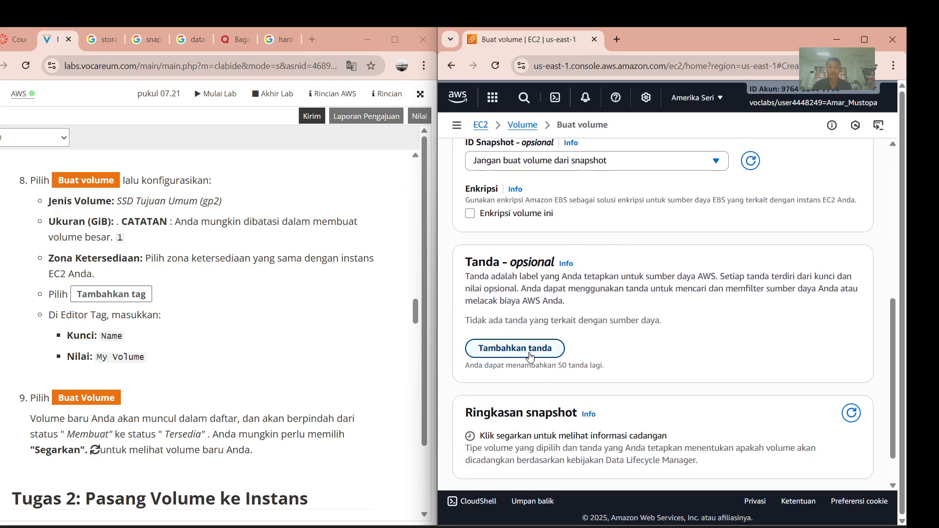
pyautogui.click(530, 348)
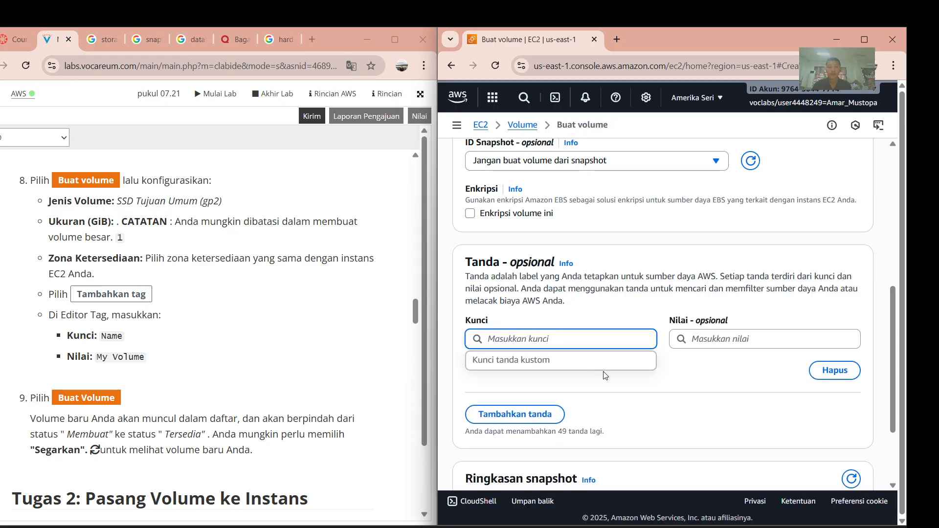
pyautogui.scroll(-1, 605, 375)
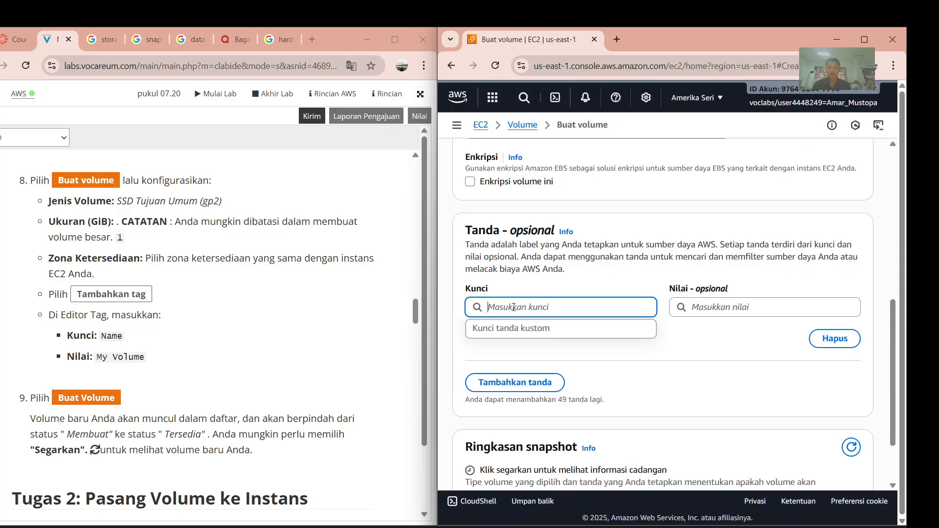
pyautogui.write('name')
pyautogui.press('BackSpace')
pyautogui.press('BackSpace')
pyautogui.press('BackSpace')
pyautogui.press('BackSpace')
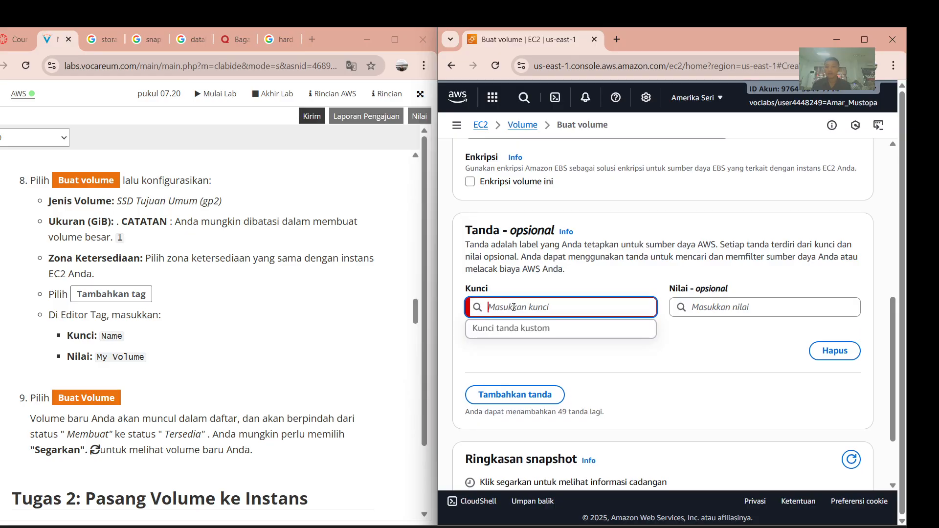
# Check the tag key and value in the English version of the lab instructions and return the page to Indonesian.
pyautogui.click(424, 66)
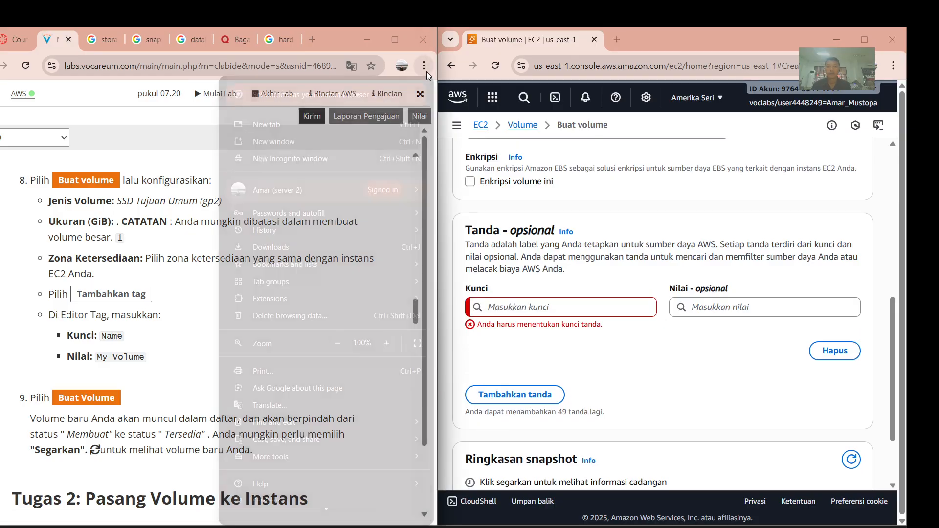
pyautogui.click(270, 405)
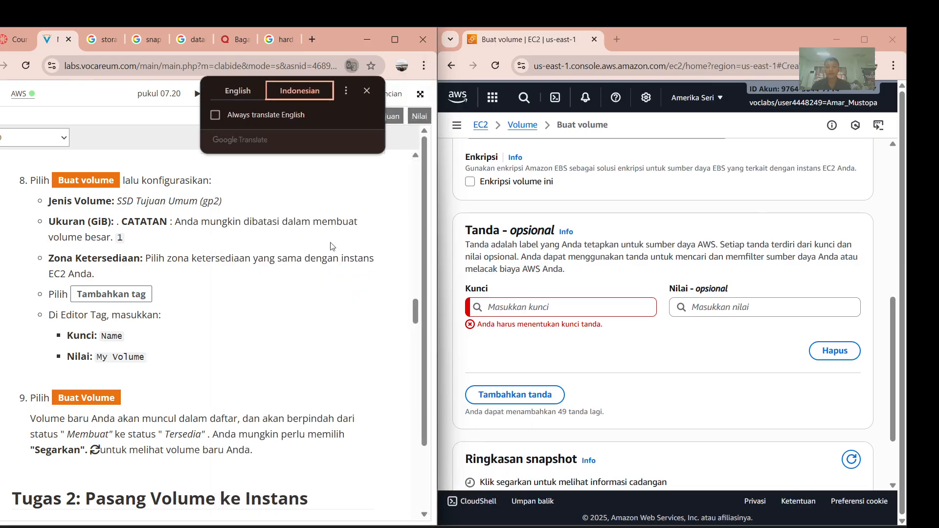
pyautogui.click(247, 90)
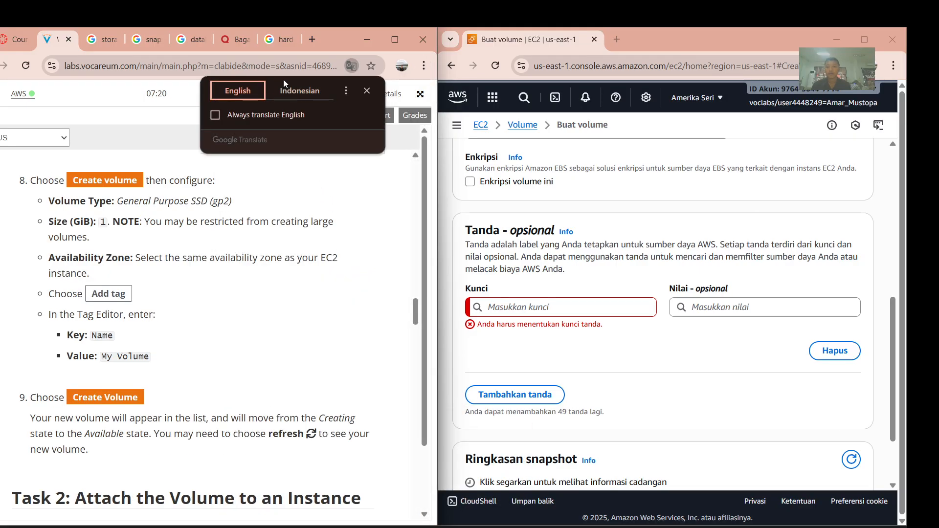
pyautogui.click(293, 91)
# Fill in the volume's tag with the key "name" and the value "My Volume".
pyautogui.click(546, 307)
pyautogui.write('ma')
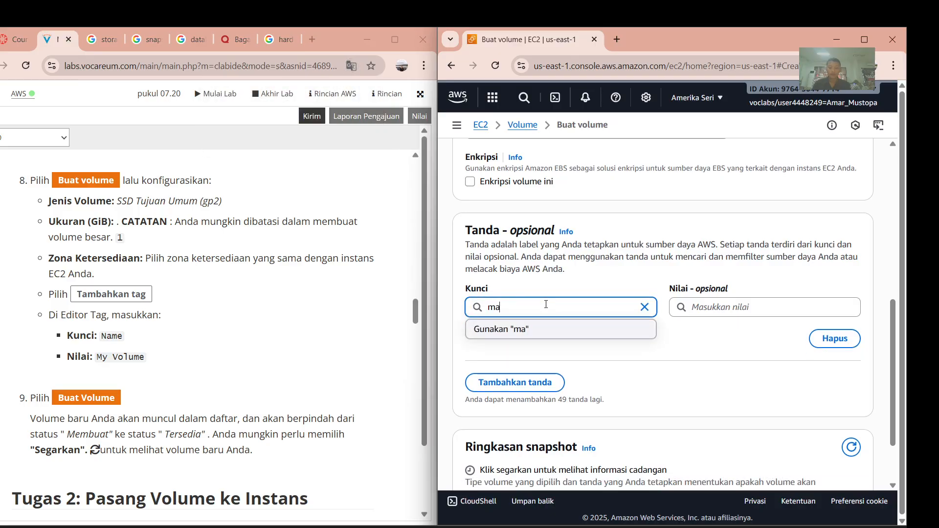
pyautogui.press('BackSpace')
pyautogui.press('BackSpace')
pyautogui.write('name')
pyautogui.click(700, 308)
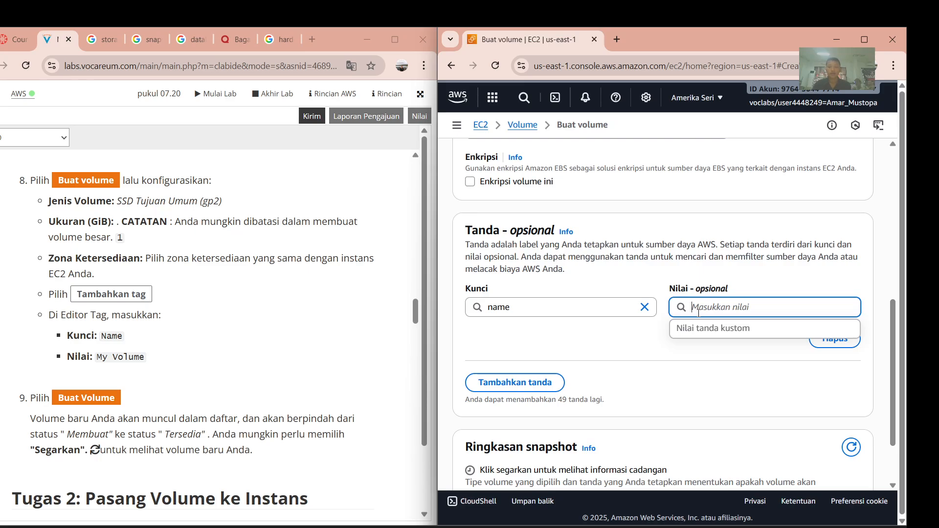
pyautogui.write('My')
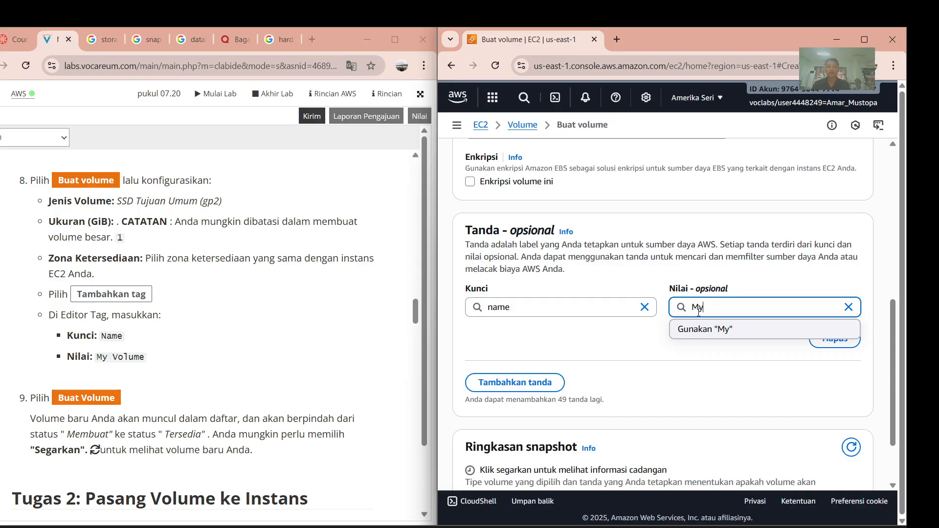
pyautogui.write(' Volume')
# Create the configured volume as instructed in step 9 and refresh the volumes list.
pyautogui.scroll(-2, 248, 348)
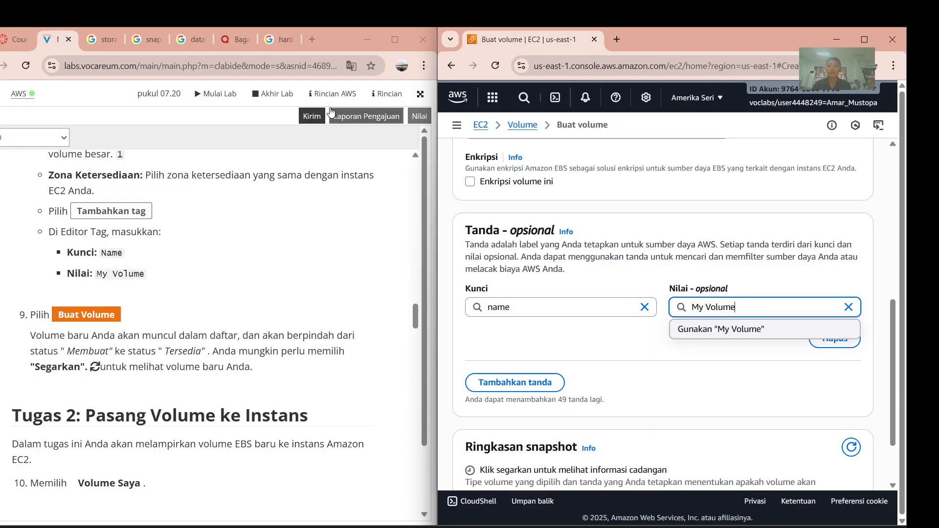
pyautogui.scroll(-2, 180, 254)
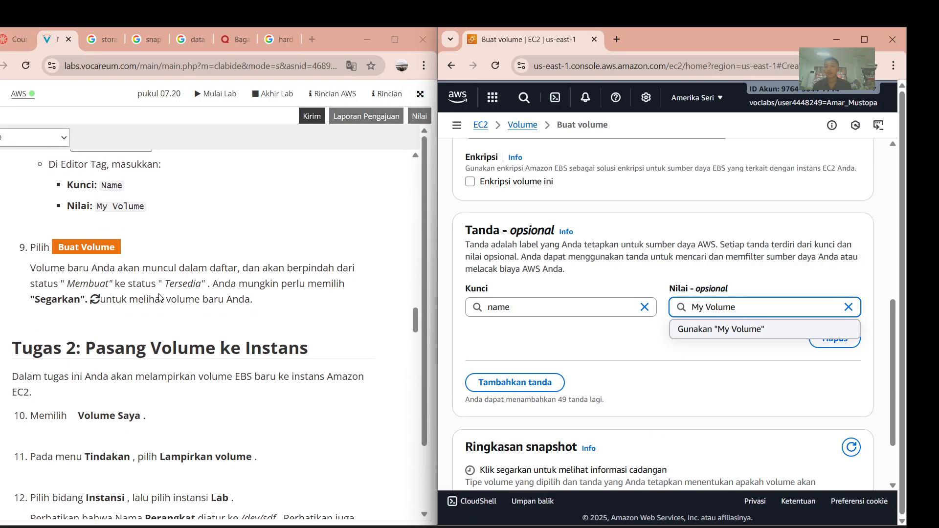
pyautogui.scroll(-1, 625, 368)
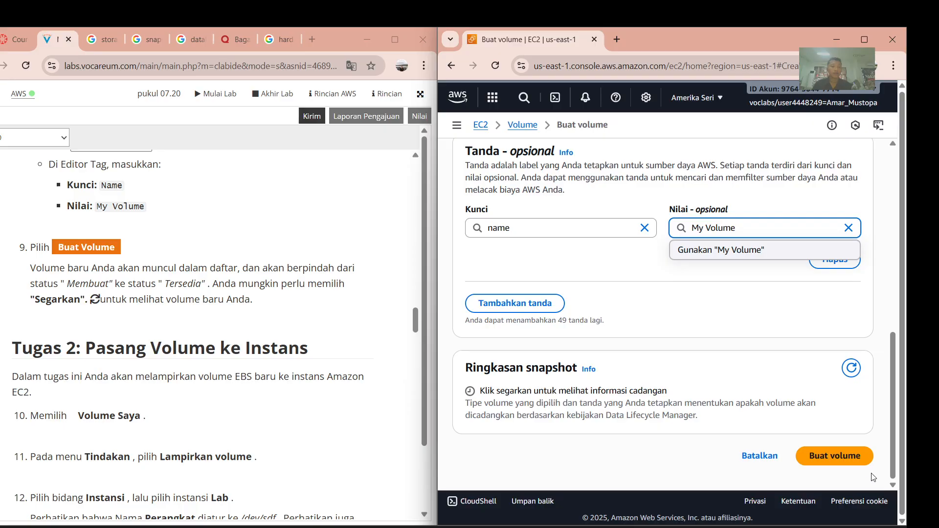
pyautogui.click(840, 456)
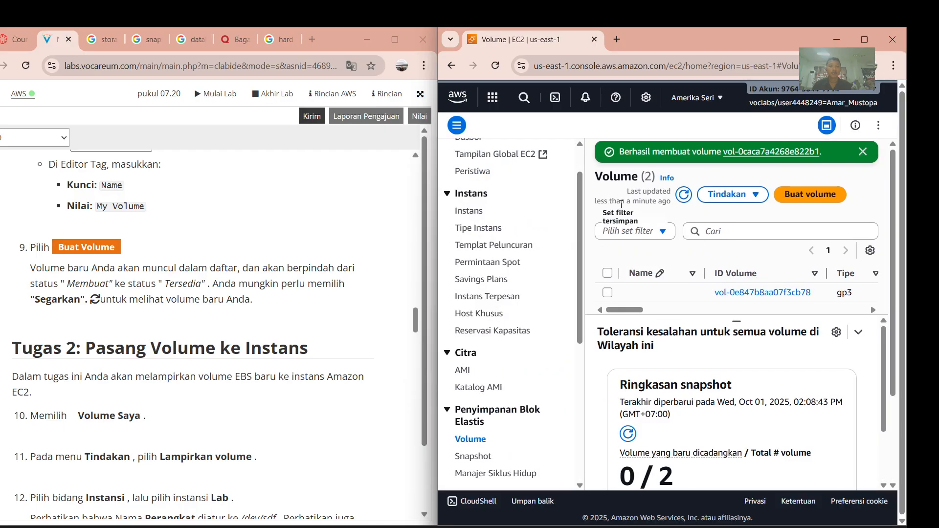
pyautogui.click(683, 195)
pyautogui.scroll(-2, 270, 280)
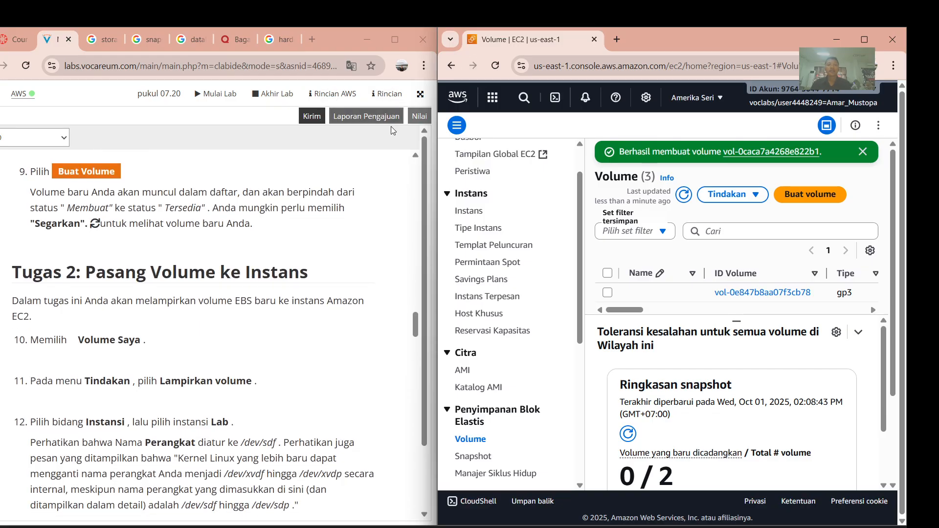
# Read the Task 2 instructions for attaching the volume and look through the volumes list for the matching entry.
pyautogui.scroll(-1, 232, 304)
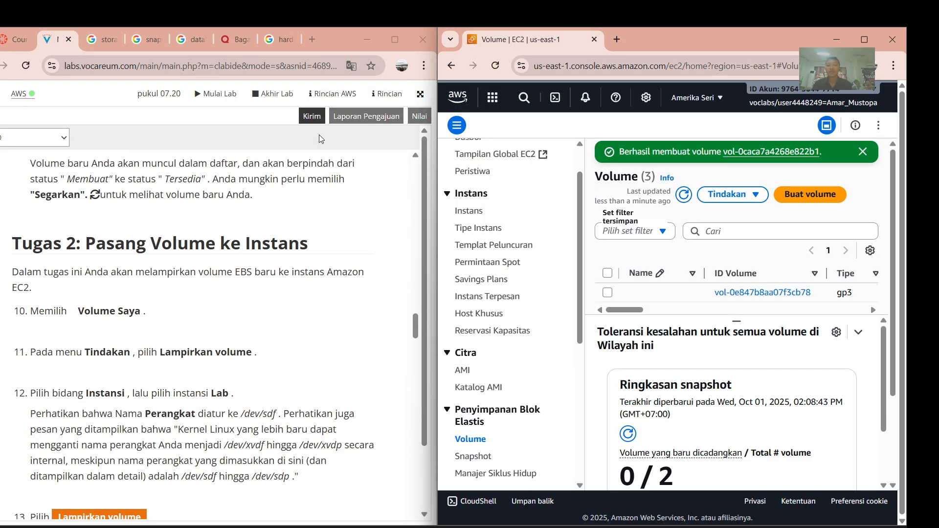
pyautogui.click(261, 266)
pyautogui.scroll(-1, 262, 275)
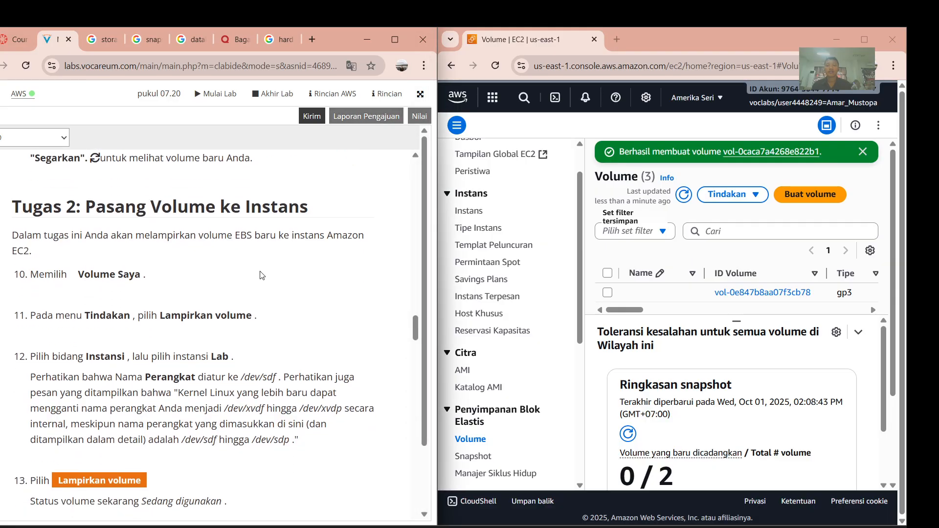
pyautogui.scroll(1, 500, 283)
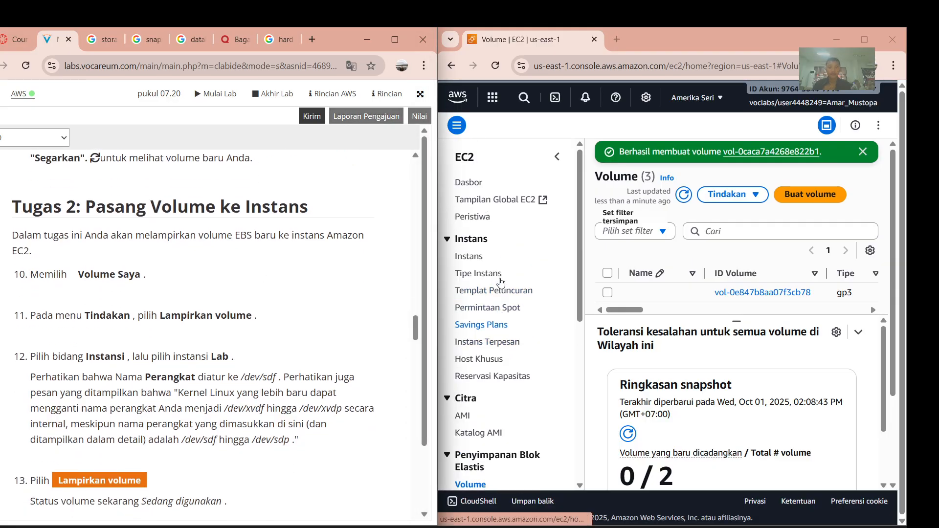
pyautogui.scroll(-1, 501, 284)
pyautogui.scroll(1, 500, 283)
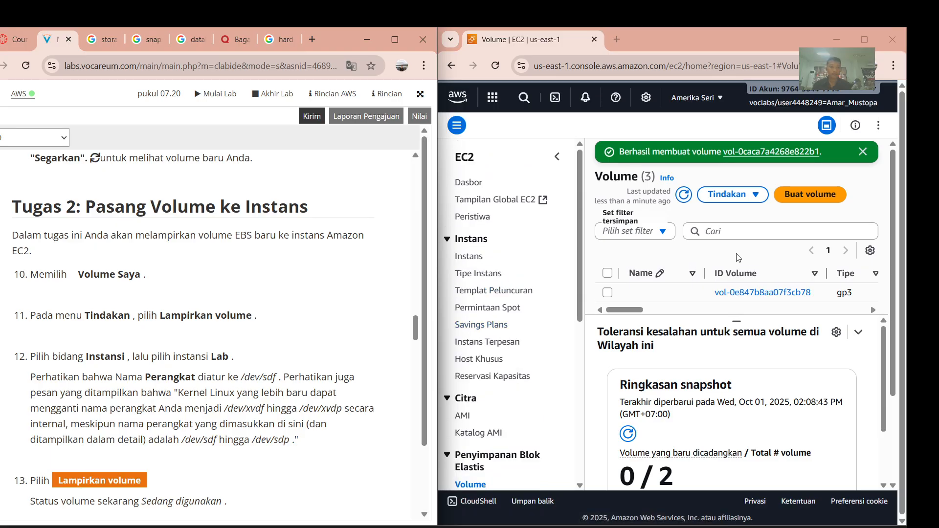
pyautogui.scroll(-3, 736, 257)
pyautogui.scroll(-1, 738, 257)
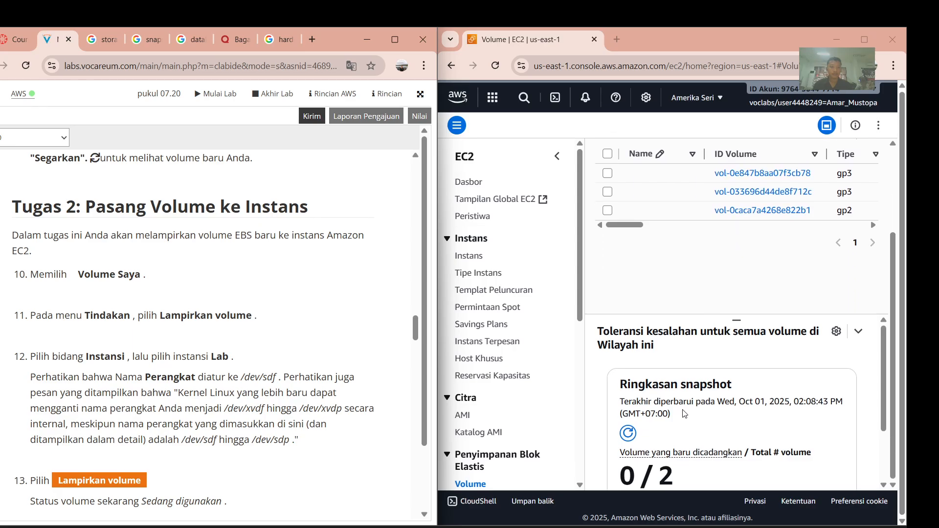
pyautogui.scroll(-2, 684, 414)
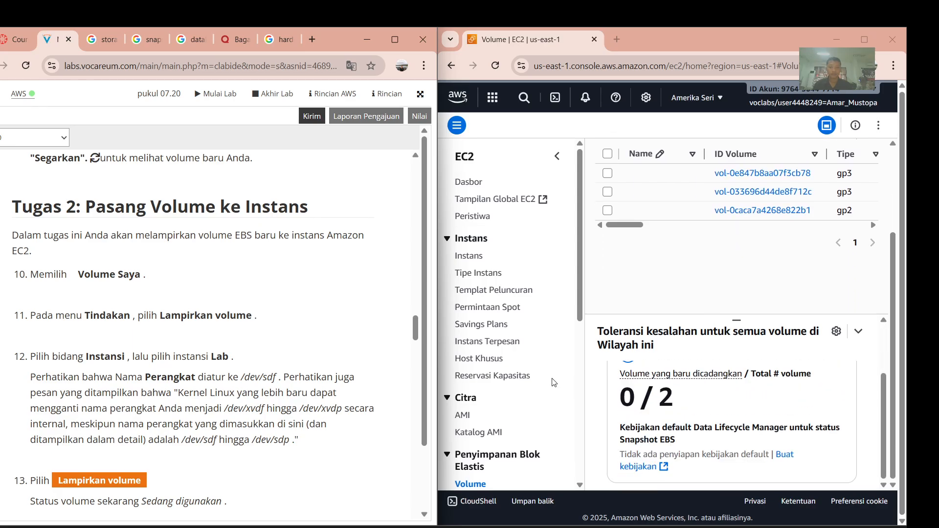
# Check the Task 2 steps in the English version of the lab instructions and return the page to Indonesian.
pyautogui.click(424, 66)
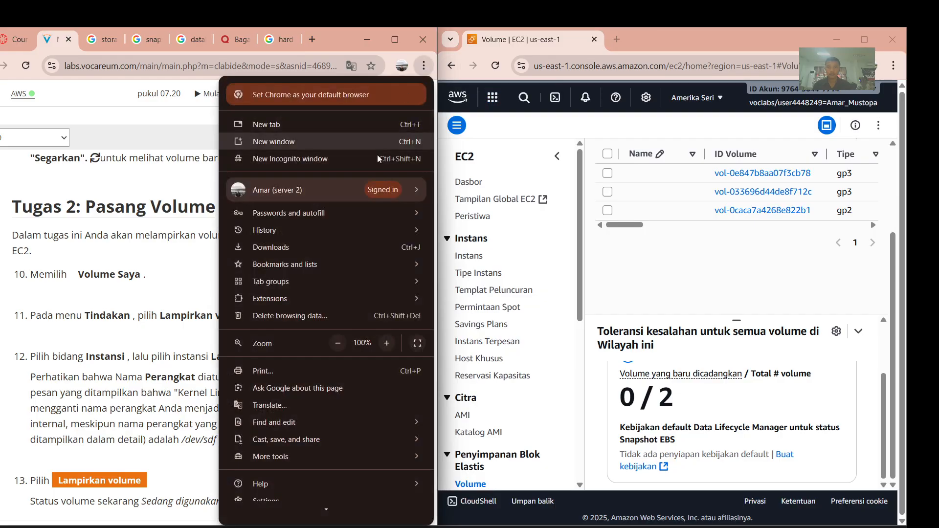
pyautogui.click(274, 405)
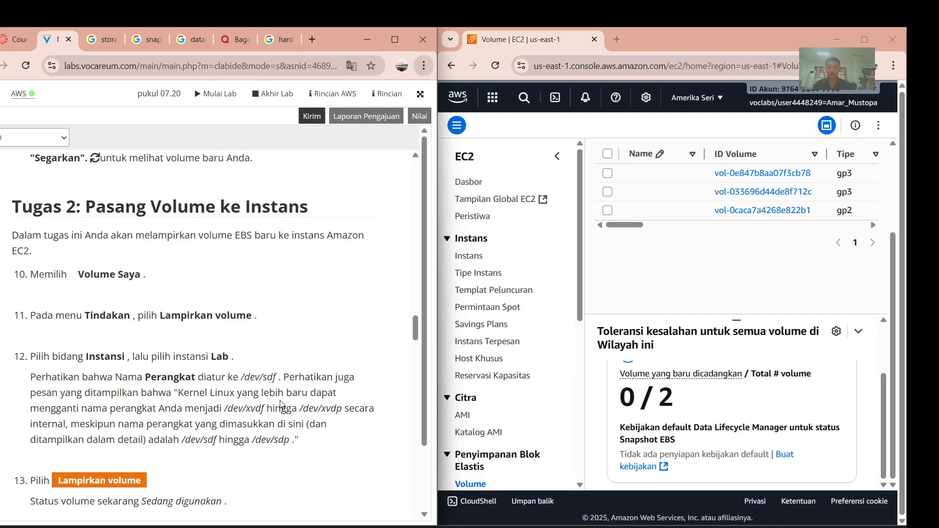
pyautogui.click(237, 91)
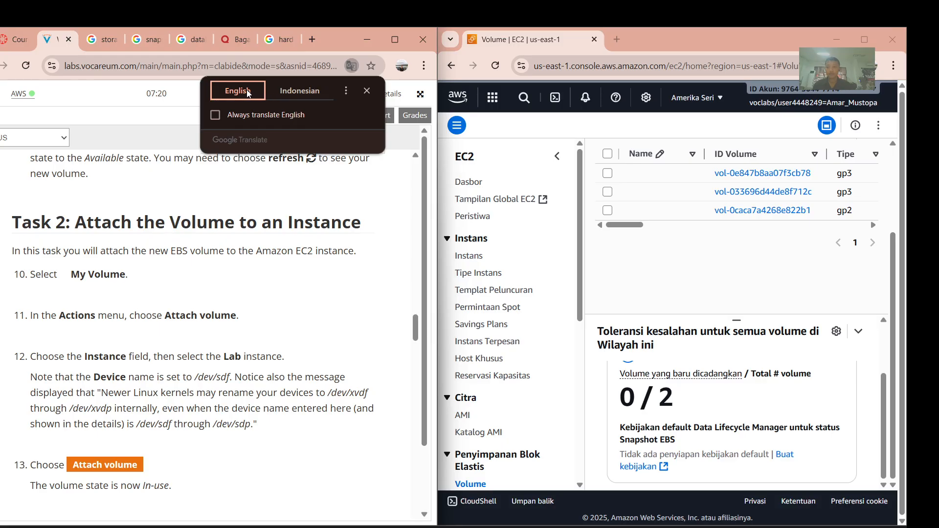
pyautogui.click(297, 91)
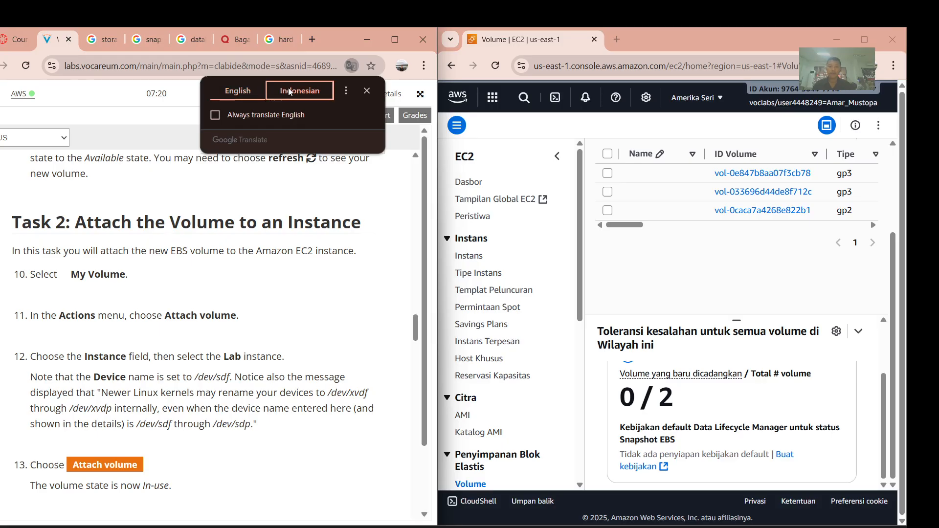
# Look through the EC2 navigation and the volumes page for the "My Volume" item named in step 10.
pyautogui.scroll(-4, 474, 318)
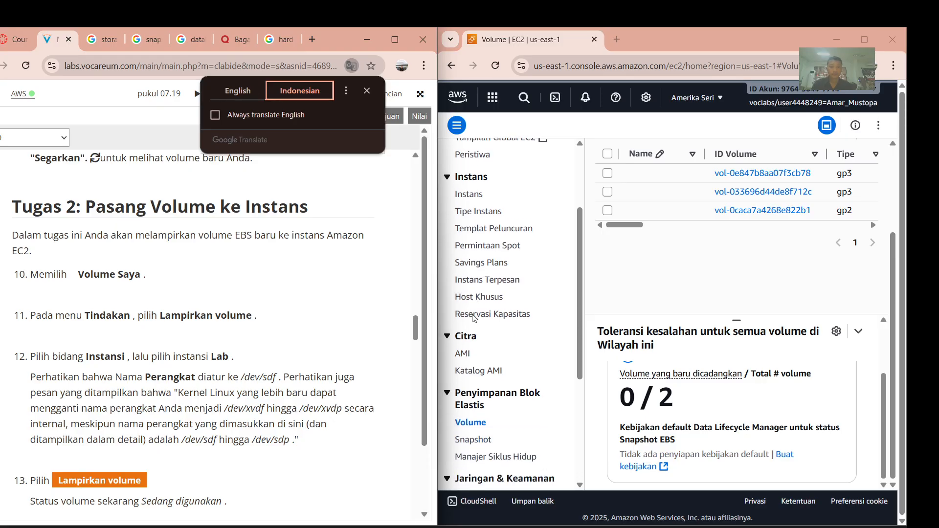
pyautogui.scroll(-1, 488, 269)
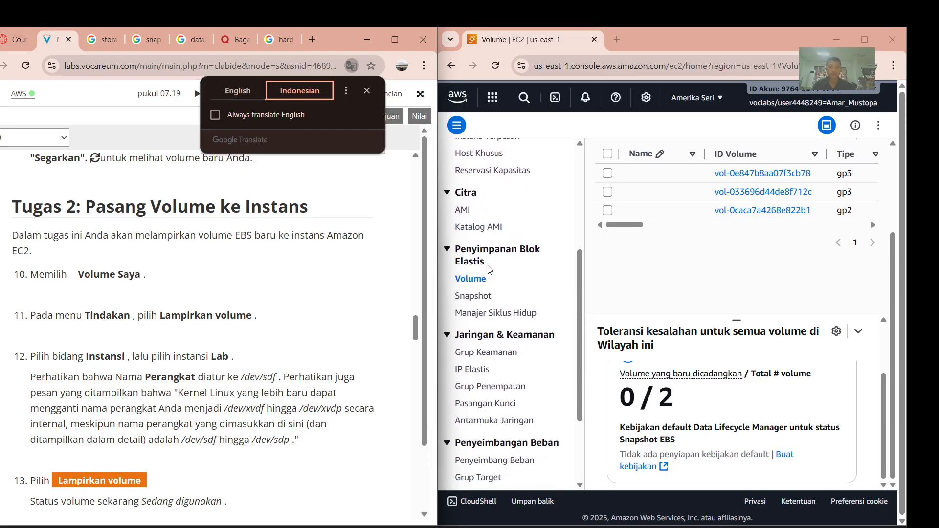
pyautogui.scroll(3, 738, 271)
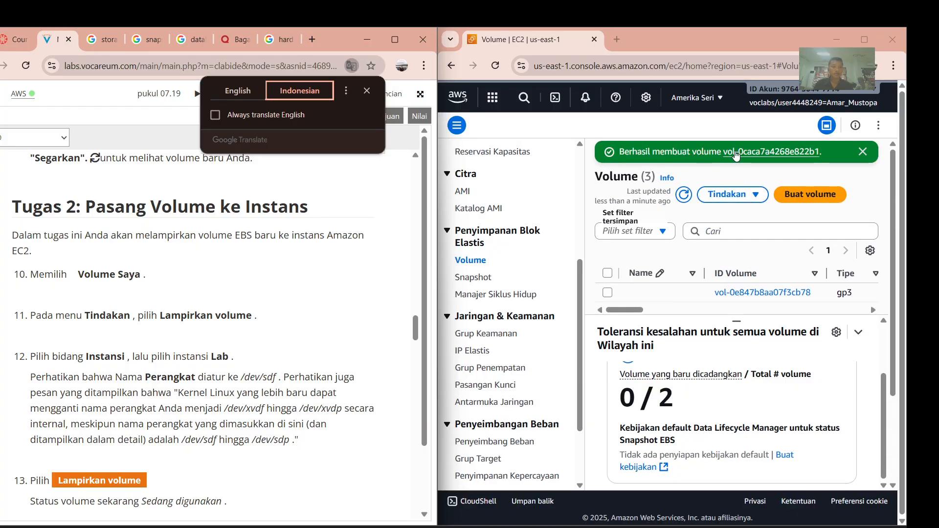
pyautogui.scroll(1, 497, 312)
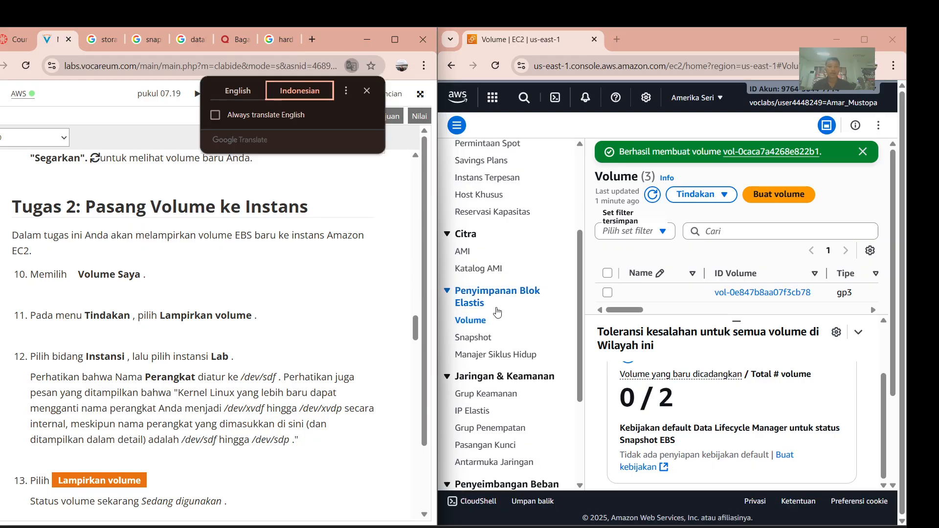
pyautogui.scroll(1, 497, 312)
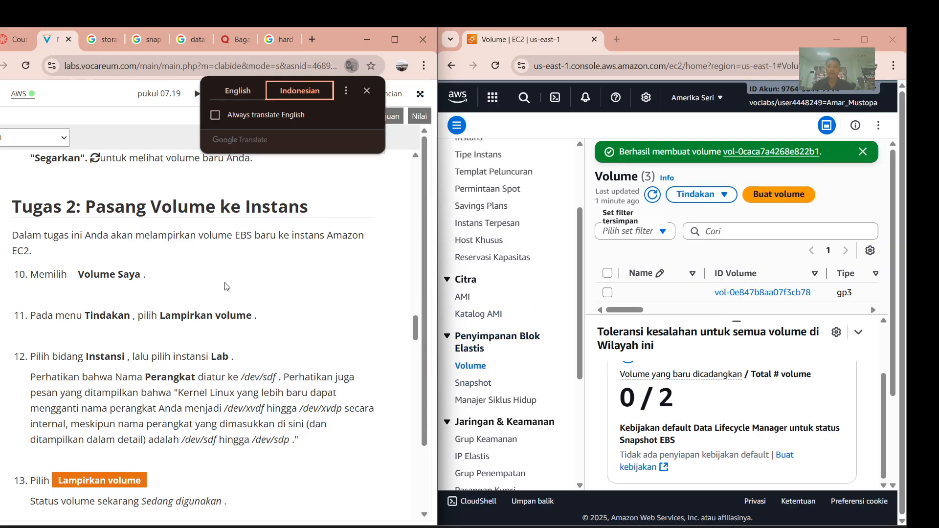
# Show the Task 2 instructions in English again and compare their terms with the EC2 navigation entries.
pyautogui.scroll(-1, 224, 286)
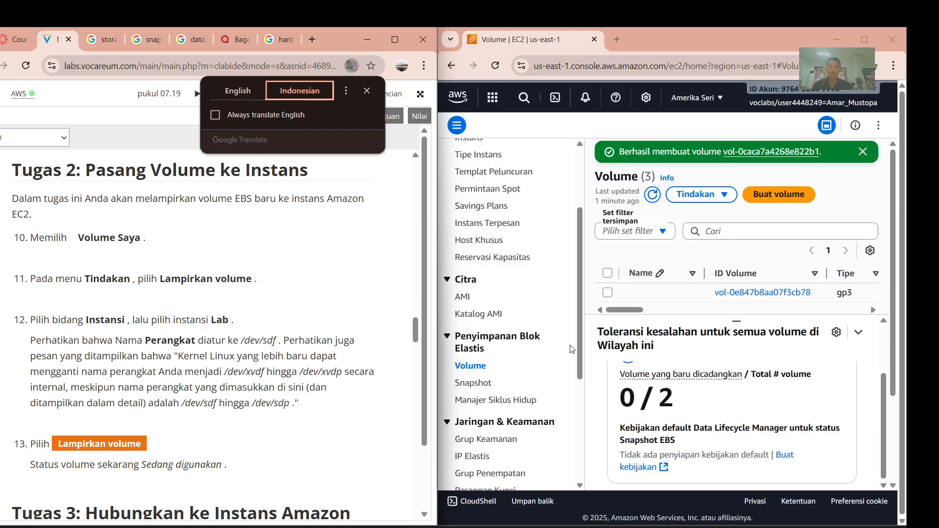
pyautogui.scroll(-2, 573, 347)
pyautogui.click(243, 93)
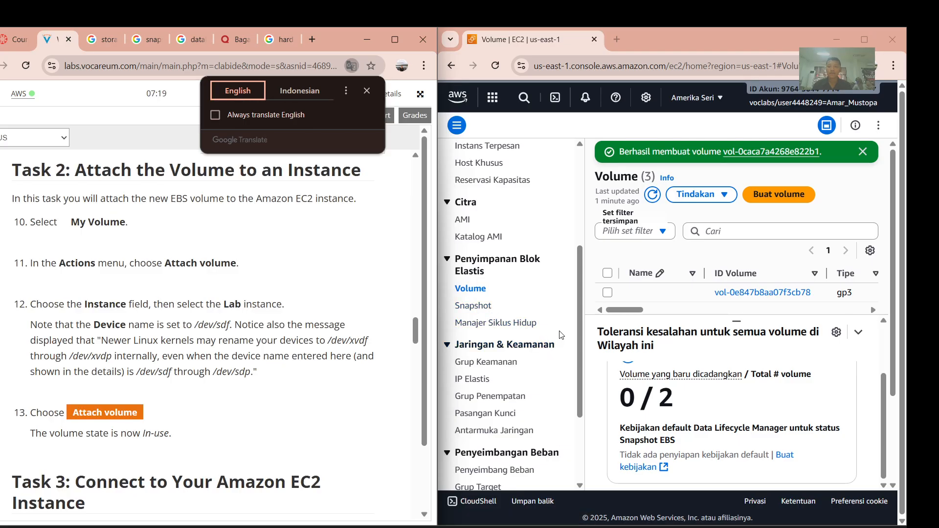
pyautogui.scroll(3, 560, 334)
pyautogui.scroll(2, 532, 302)
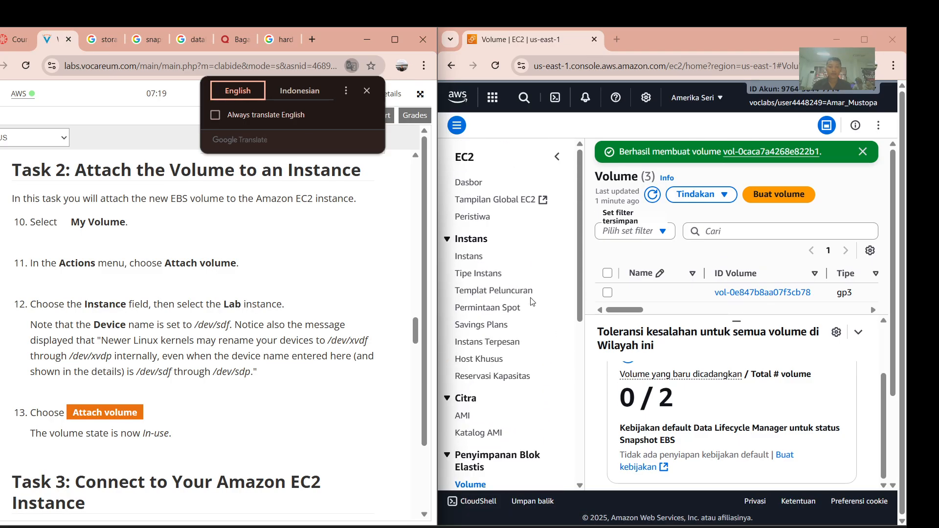
# Try translating the EC2 volumes page to Indonesian, then restore its original language.
pyautogui.click(894, 66)
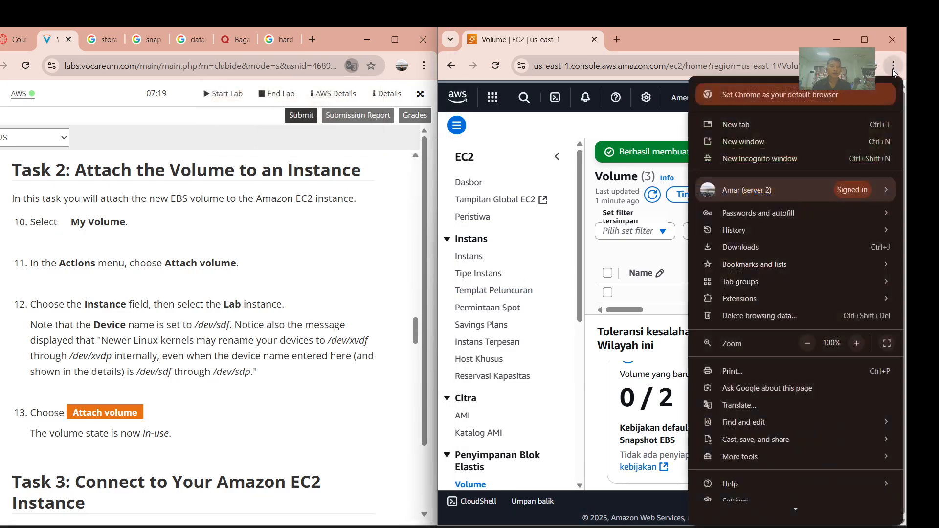
pyautogui.click(744, 409)
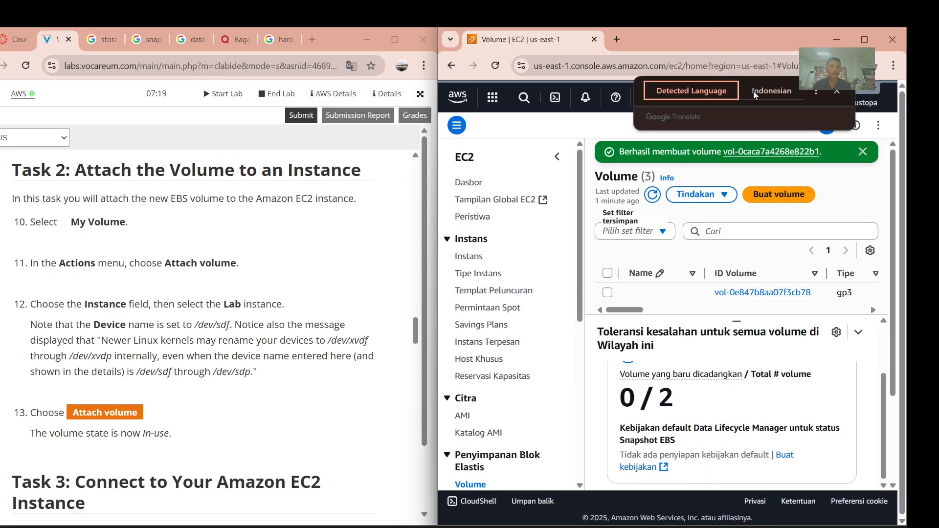
pyautogui.click(756, 91)
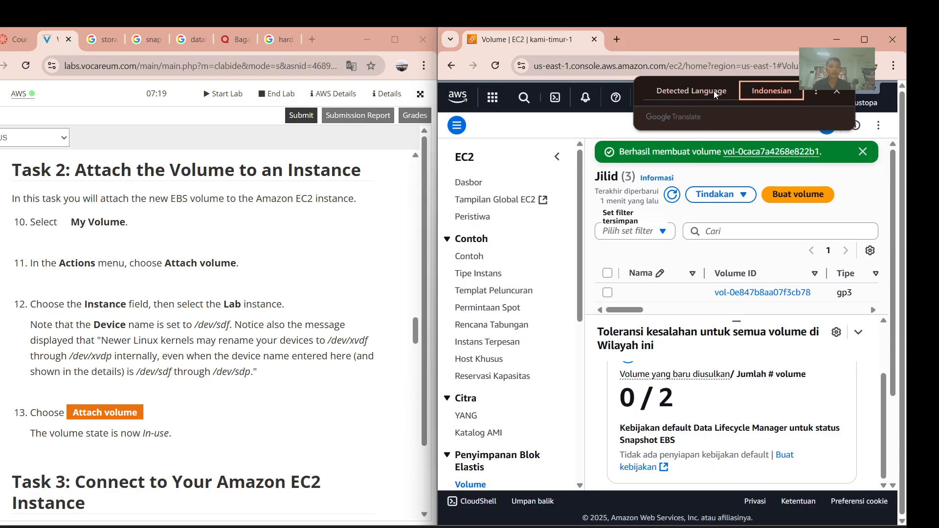
pyautogui.click(814, 93)
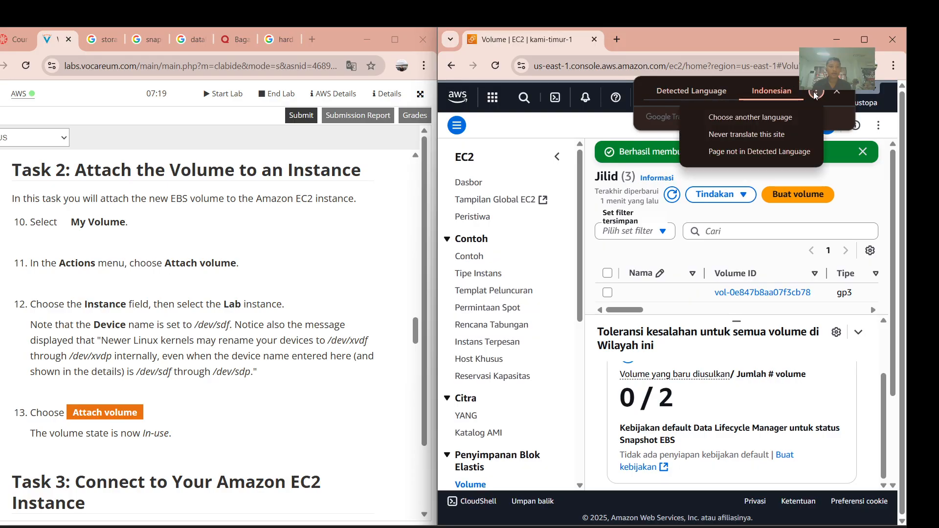
pyautogui.click(684, 94)
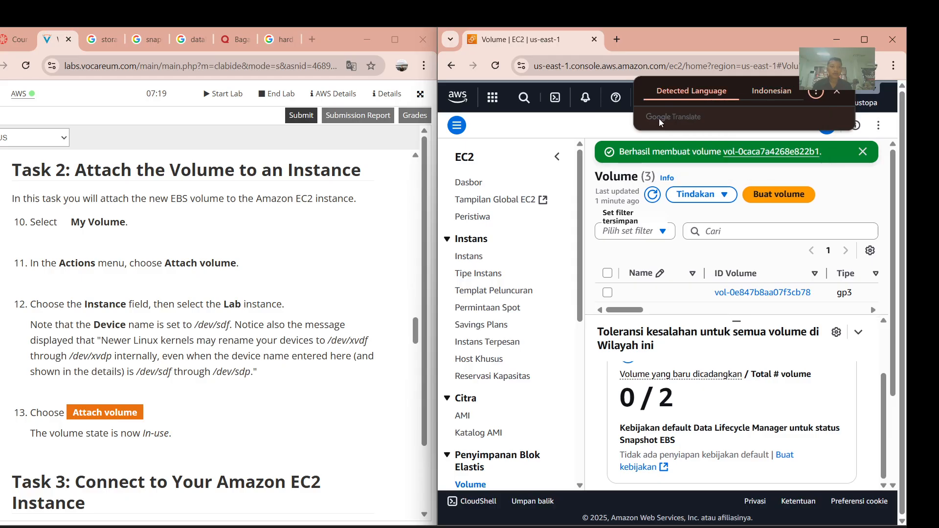
# Search the whole EC2 navigation, from Instances to Auto Scaling, for an entry matching "My Volume".
pyautogui.scroll(-1, 528, 328)
pyautogui.scroll(-1, 528, 328)
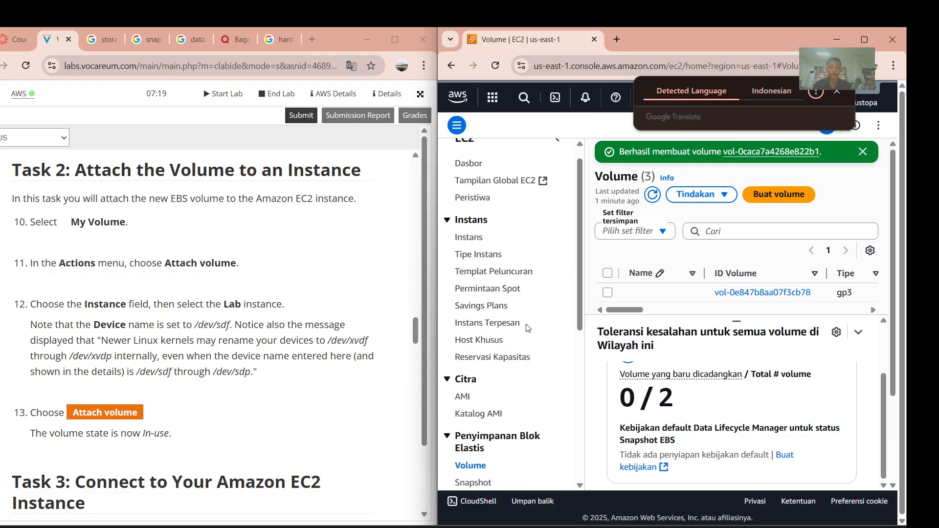
pyautogui.scroll(-3, 498, 411)
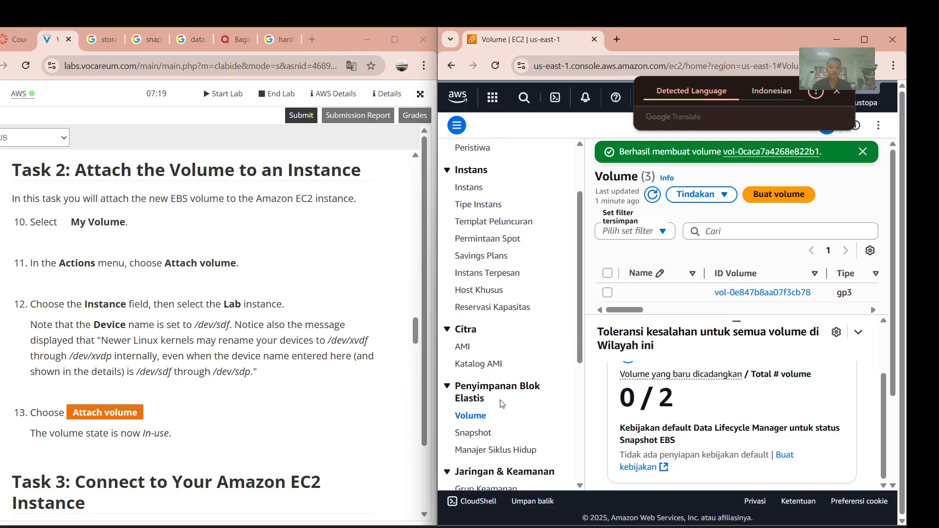
pyautogui.scroll(-1, 493, 421)
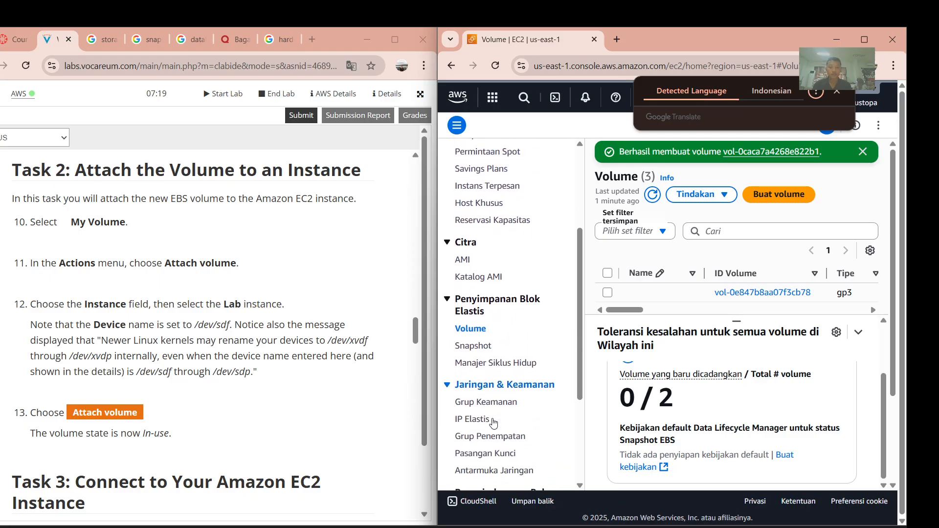
pyautogui.scroll(5, 493, 421)
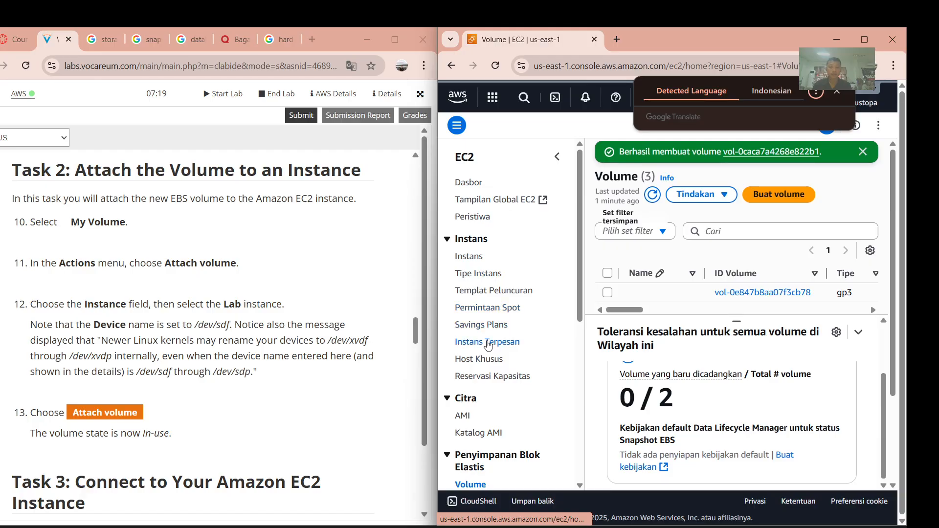
pyautogui.scroll(-1, 504, 357)
pyautogui.scroll(-4, 519, 325)
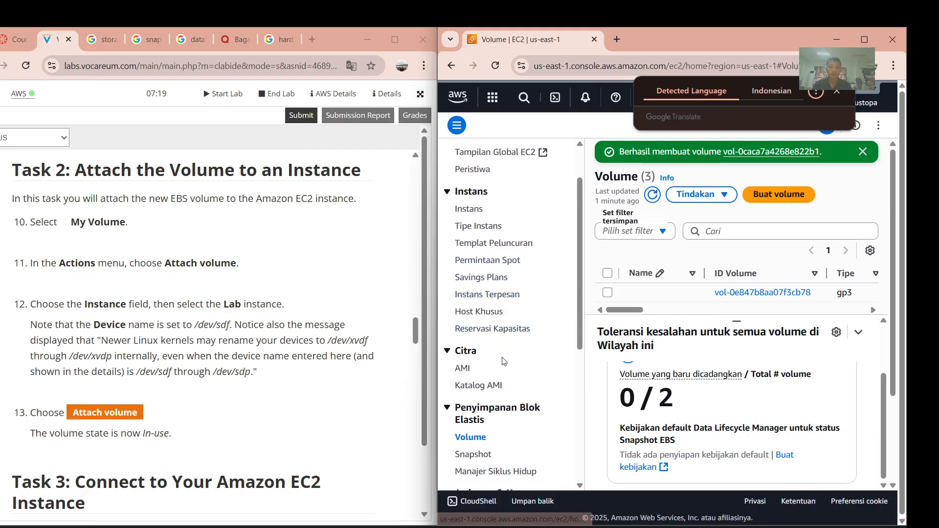
pyautogui.scroll(-4, 503, 362)
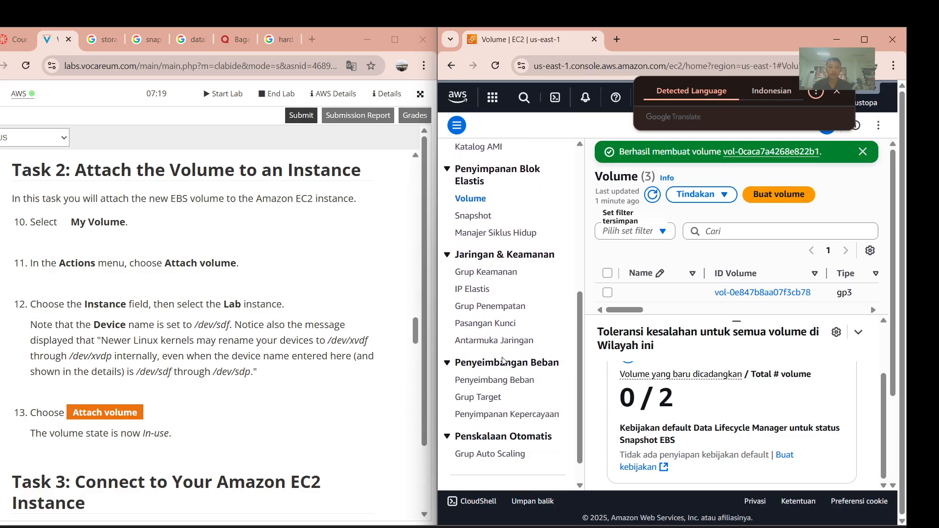
pyautogui.scroll(4, 494, 246)
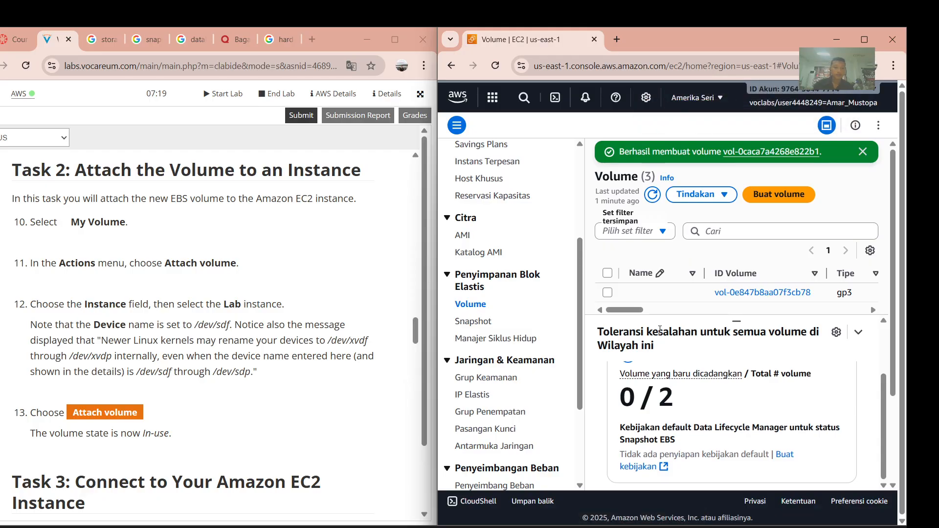
# Examine the type, size and IOPS columns of the volumes list to identify the newly created volume.
pyautogui.scroll(-3, 687, 252)
pyautogui.hscroll(3, 687, 253)
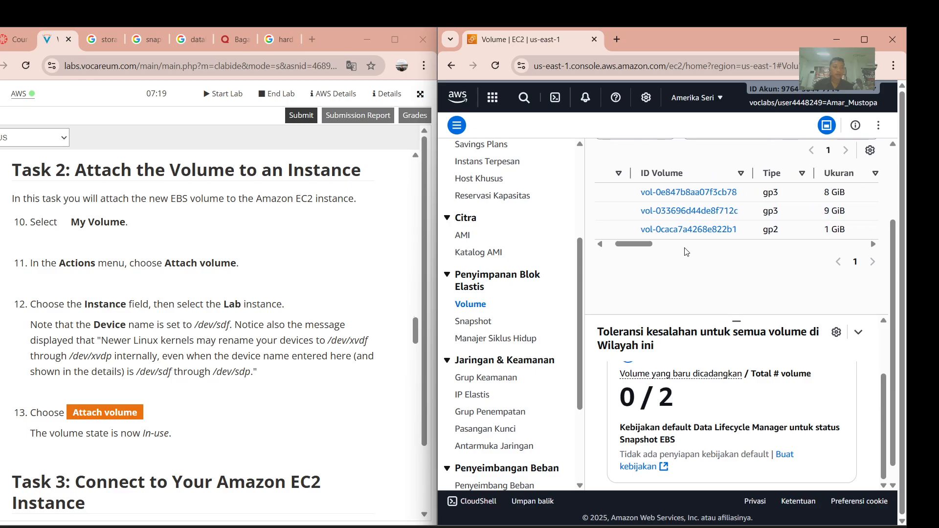
pyautogui.hscroll(2, 687, 252)
pyautogui.hscroll(-2, 687, 252)
pyautogui.scroll(-1, 687, 252)
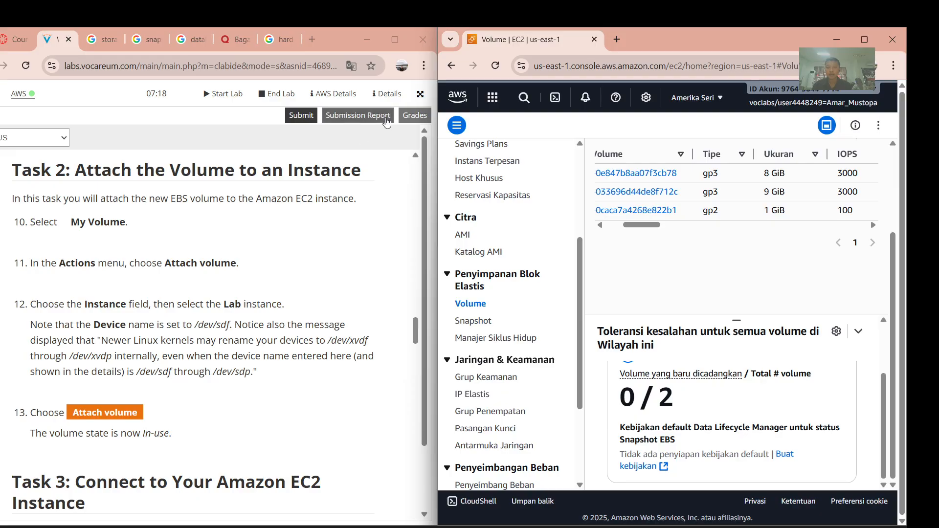
# Translate the lab instructions back to Indonesian and reread the Task 2 steps for attaching the volume.
pyautogui.click(422, 67)
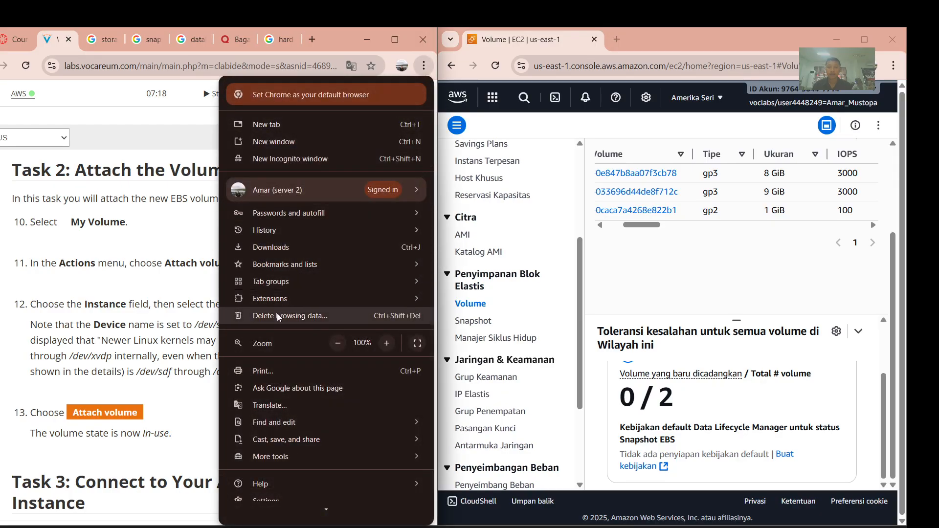
pyautogui.click(272, 401)
pyautogui.click(294, 92)
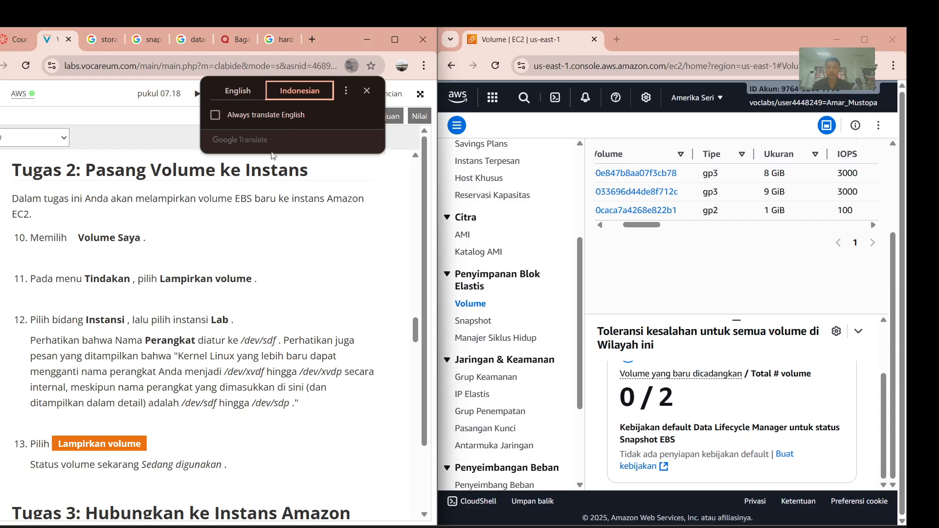
pyautogui.scroll(-1, 285, 280)
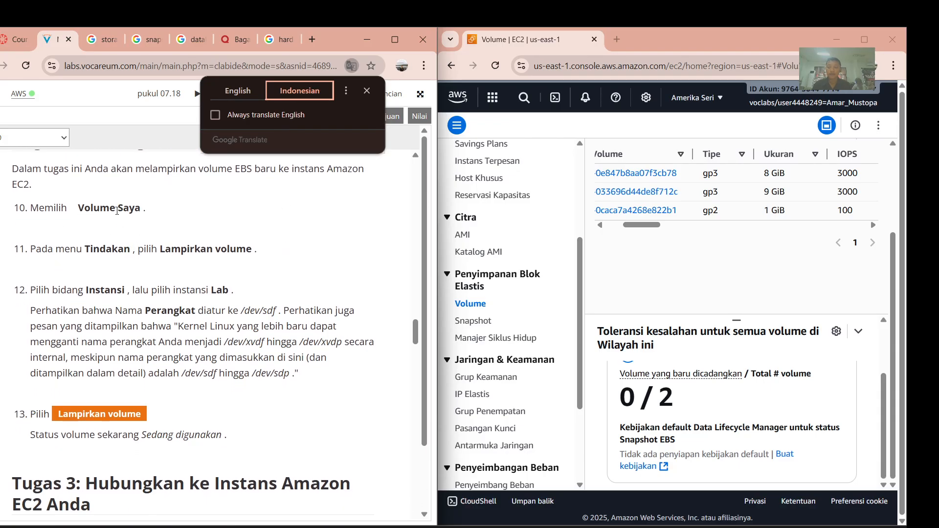
# Compare the Task 2 attachment steps with the entries in the EC2 navigation.
pyautogui.scroll(-1, 216, 241)
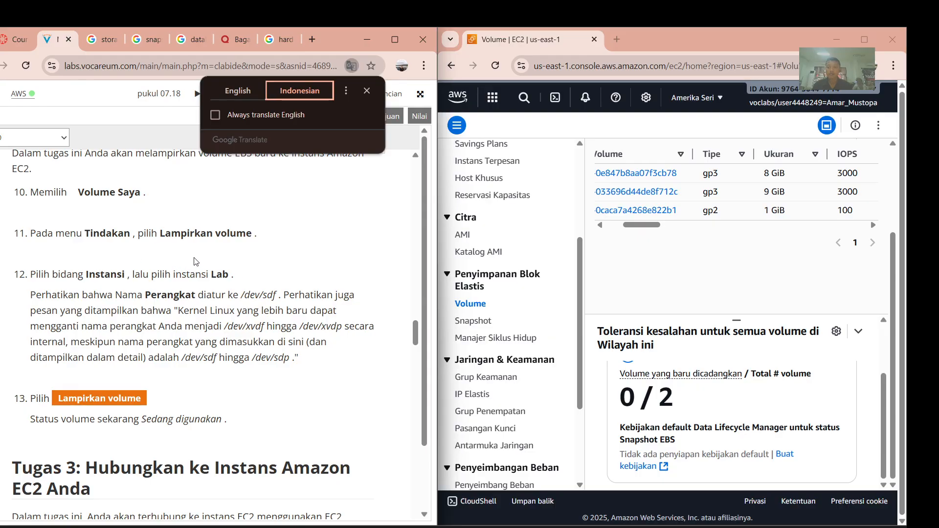
pyautogui.scroll(-1, 198, 296)
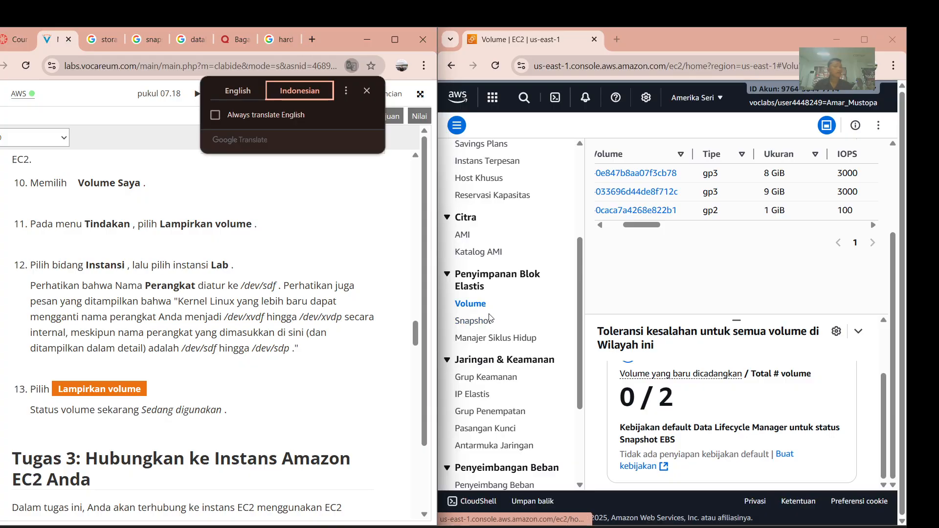
pyautogui.scroll(2, 497, 274)
pyautogui.scroll(3, 496, 273)
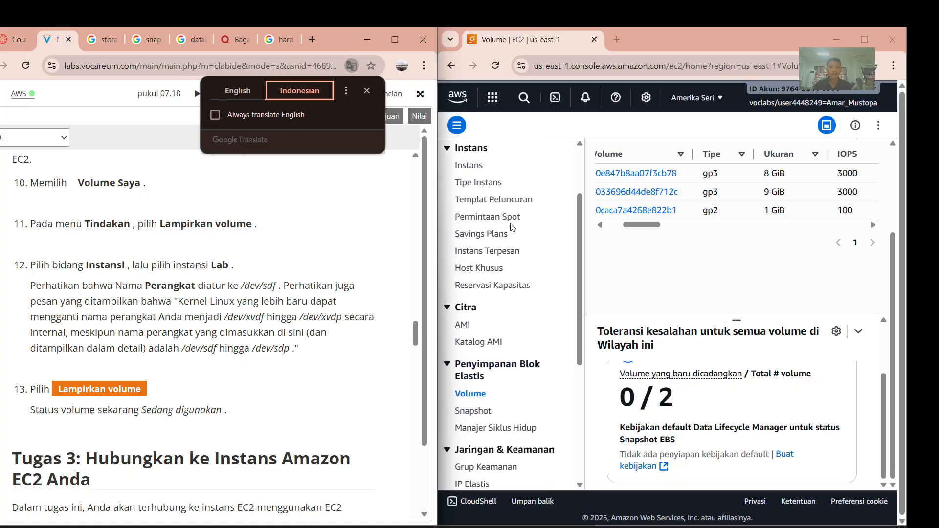
pyautogui.scroll(-5, 512, 227)
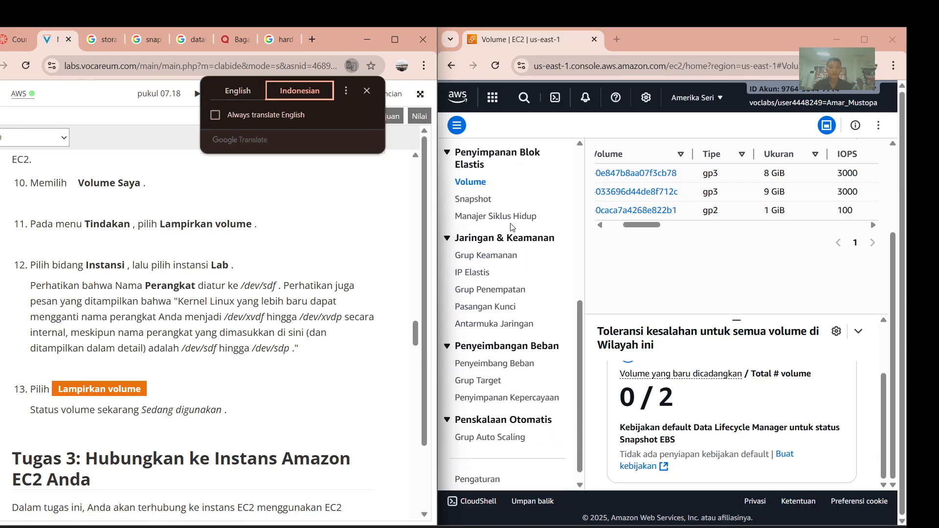
# Reread the Task 2 attachment steps in English, then translate the lab instructions back to Indonesian.
pyautogui.click(245, 93)
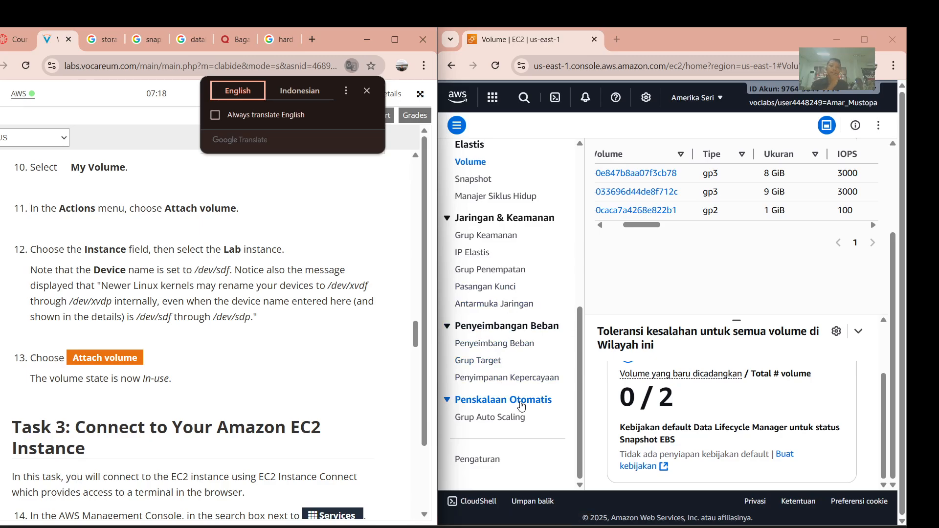
pyautogui.scroll(3, 485, 325)
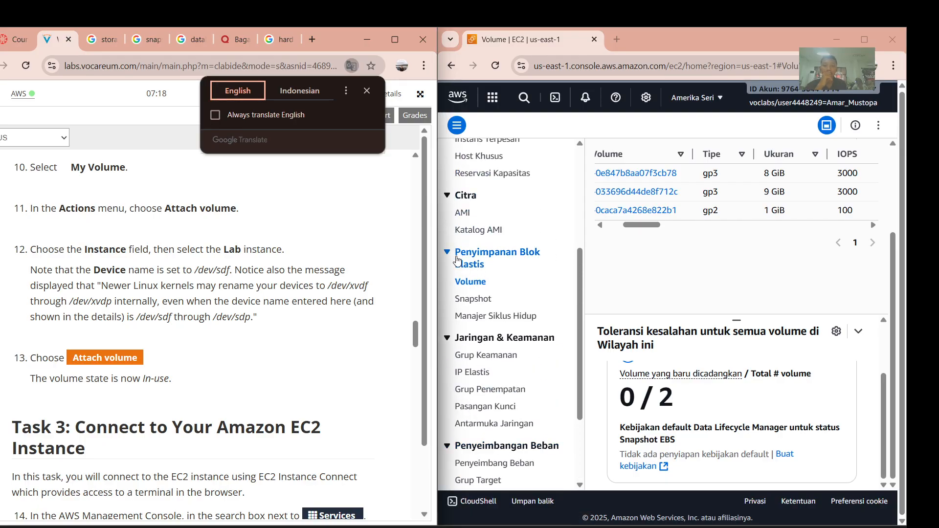
pyautogui.scroll(2, 212, 316)
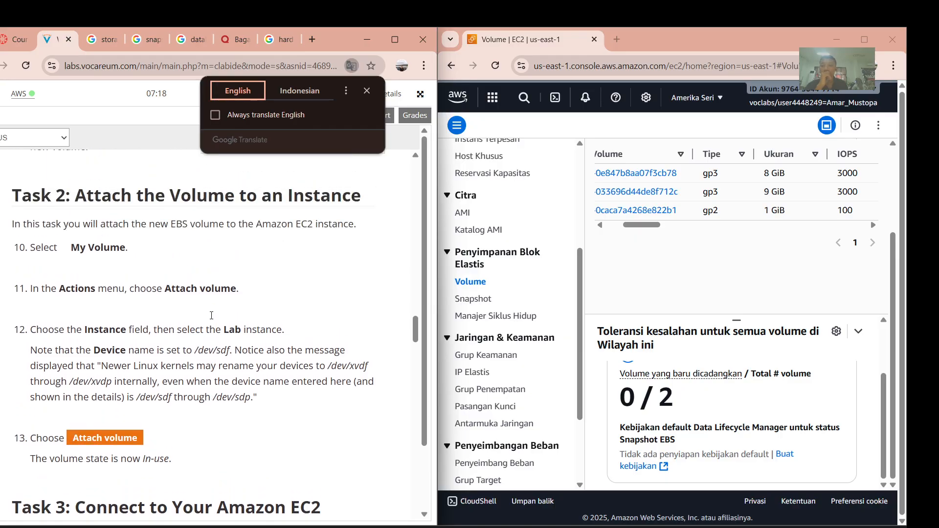
pyautogui.scroll(1, 211, 316)
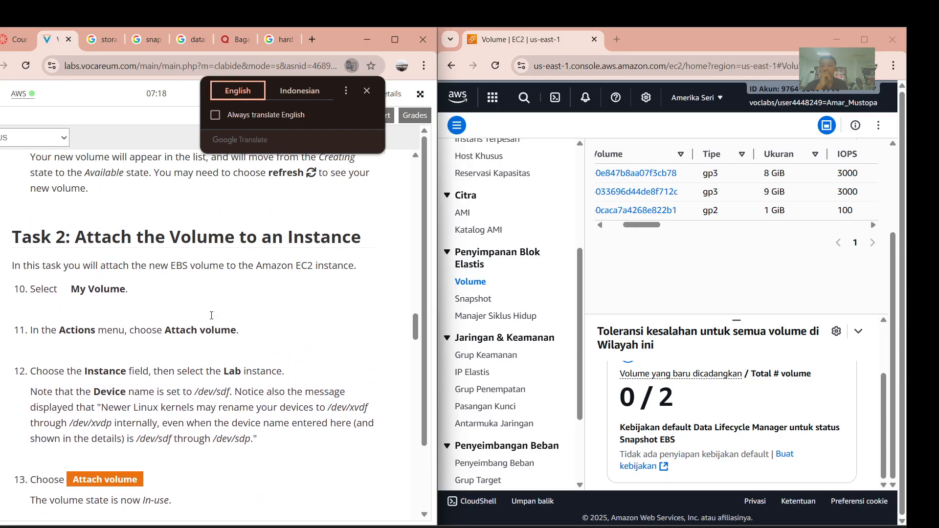
pyautogui.click(294, 94)
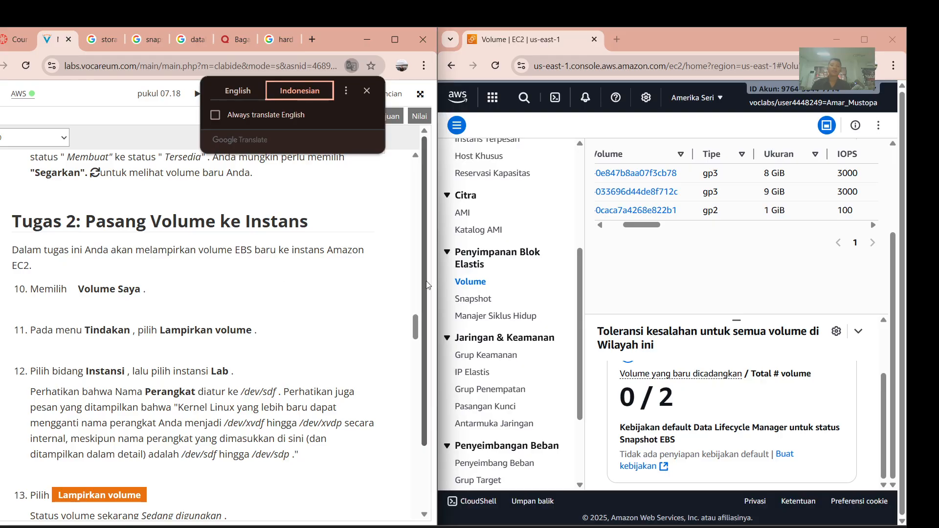
# Refresh the EC2 volumes list.
pyautogui.scroll(3, 638, 229)
pyautogui.scroll(5, 549, 224)
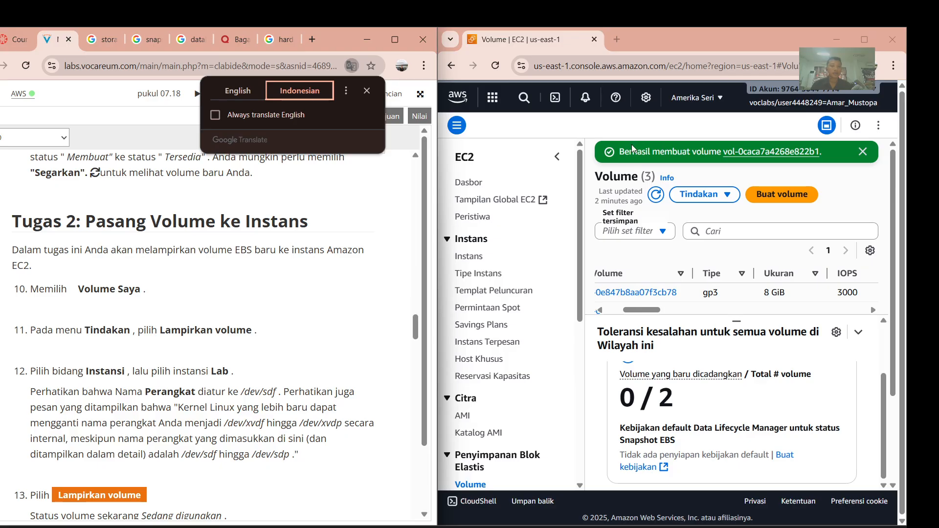
pyautogui.click(655, 195)
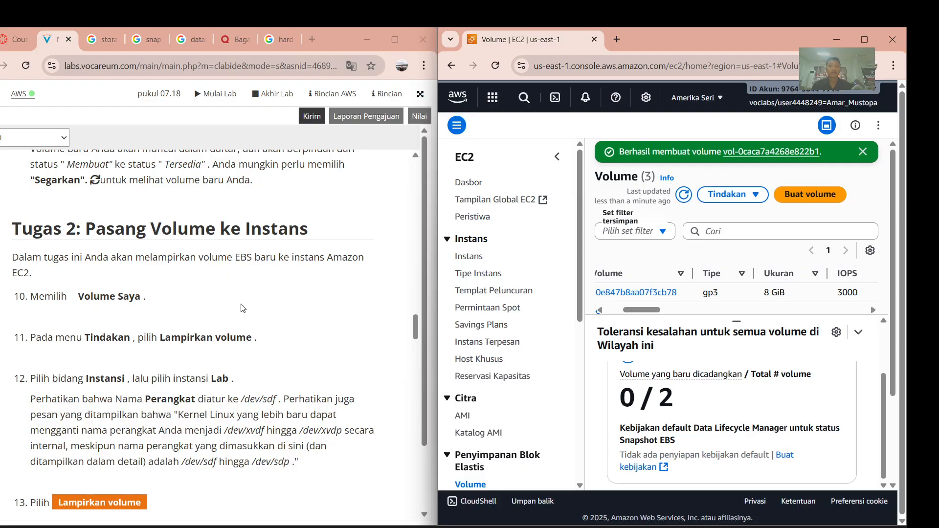
# Check the actions offered for volumes against the Task 2 instruction to choose "Lampirkan volume".
pyautogui.scroll(-1, 240, 311)
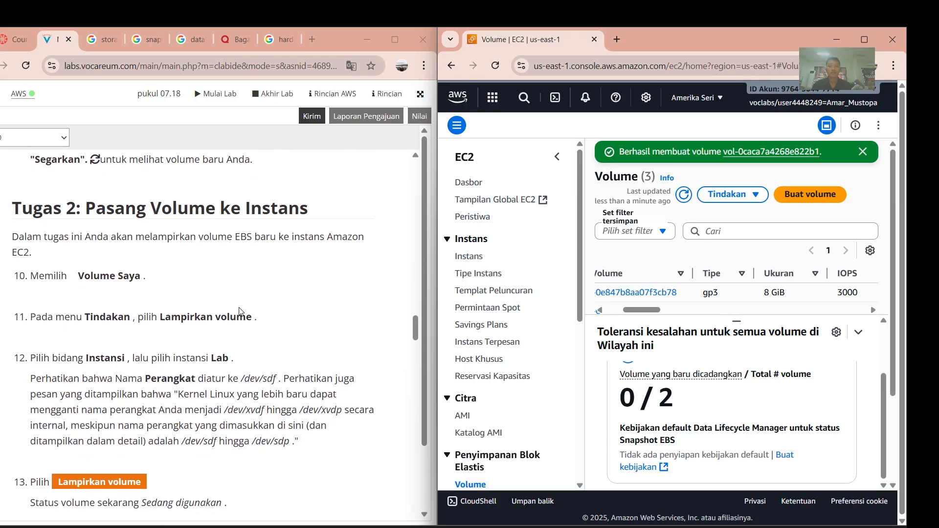
pyautogui.click(736, 195)
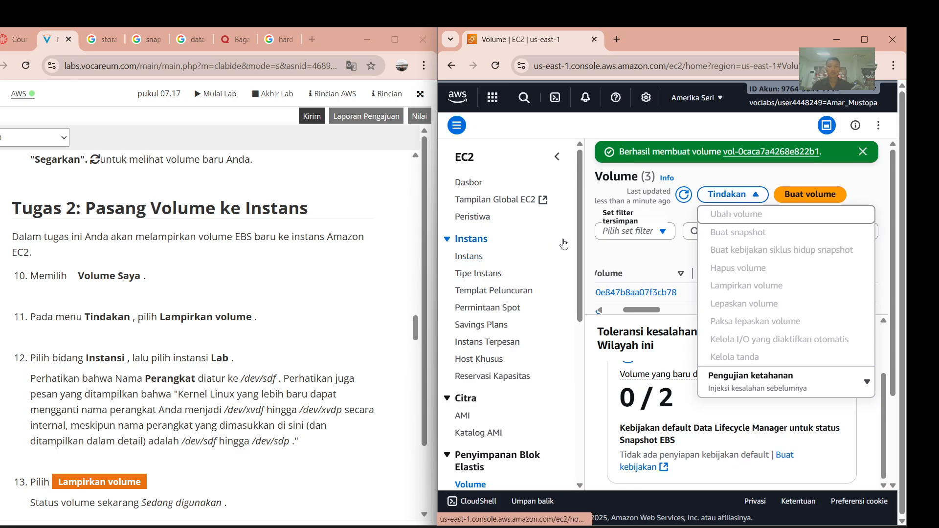
pyautogui.scroll(-1, 736, 264)
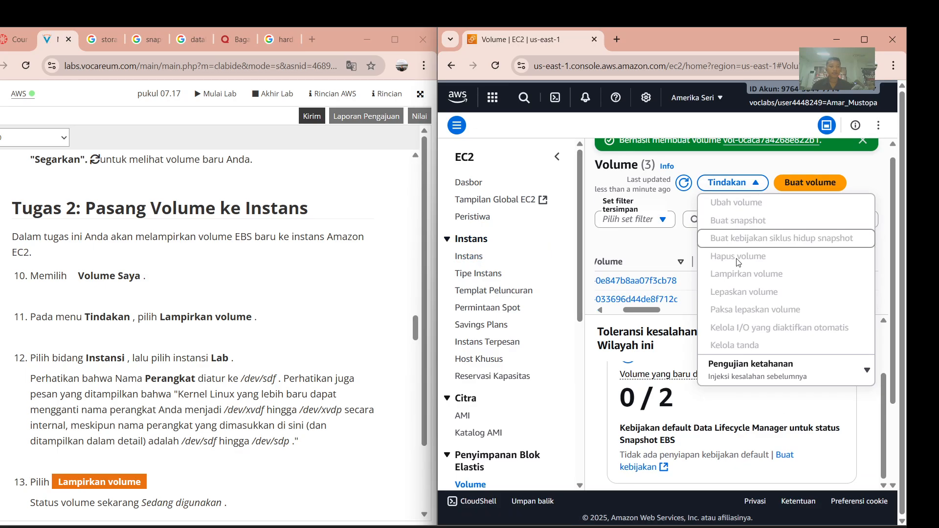
pyautogui.scroll(1, 736, 264)
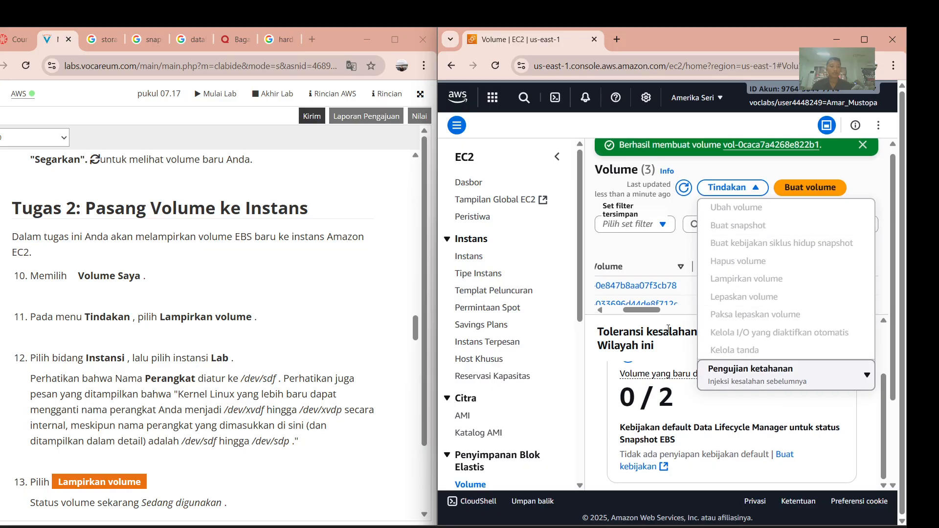
pyautogui.scroll(-3, 650, 295)
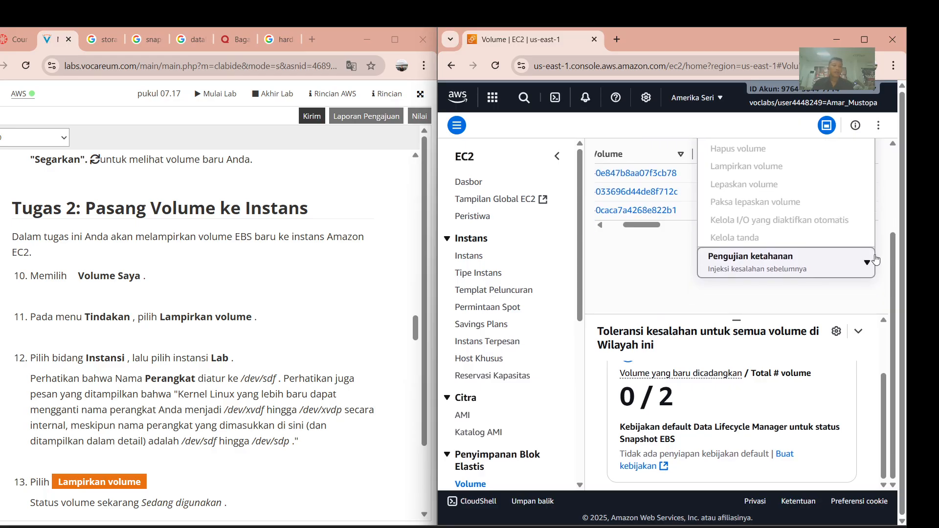
pyautogui.click(682, 270)
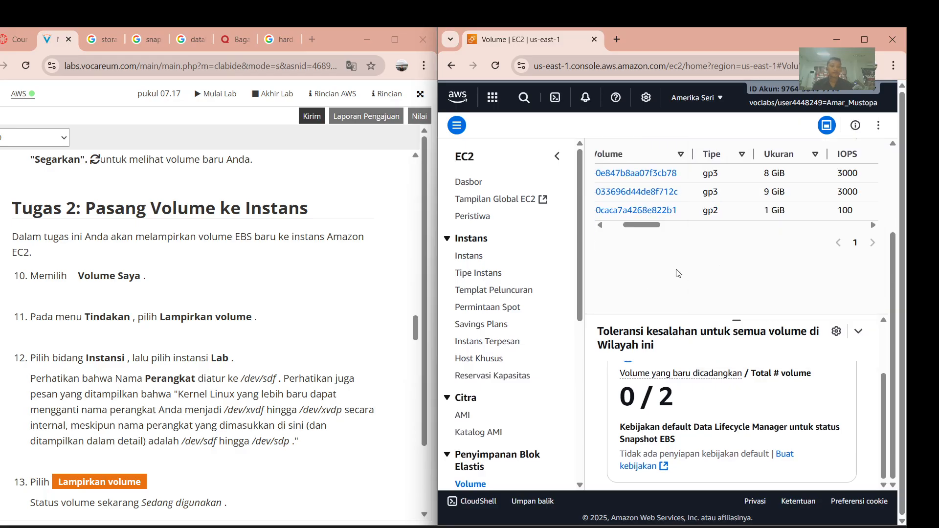
# Examine the volumes list across all columns, including name, type, size, volume status and attached resources.
pyautogui.scroll(2, 678, 273)
pyautogui.hscroll(5, 710, 268)
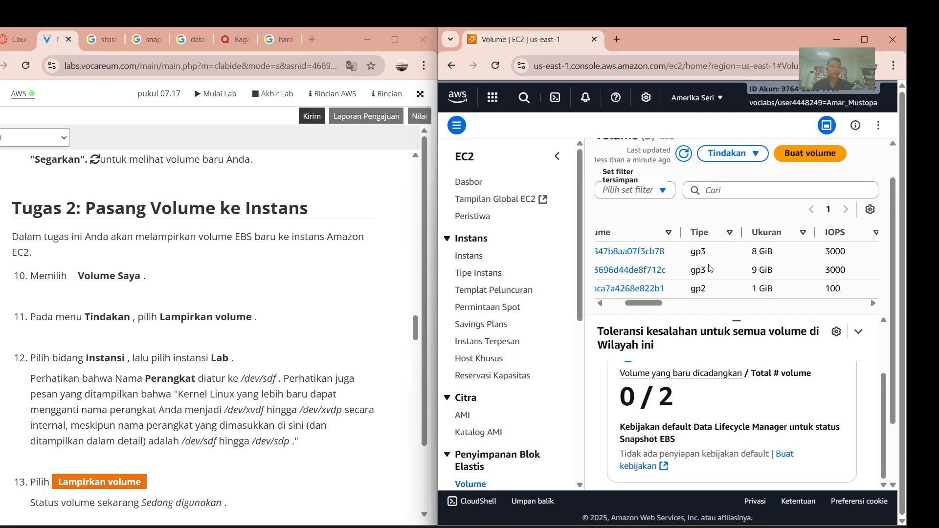
pyautogui.hscroll(8, 710, 269)
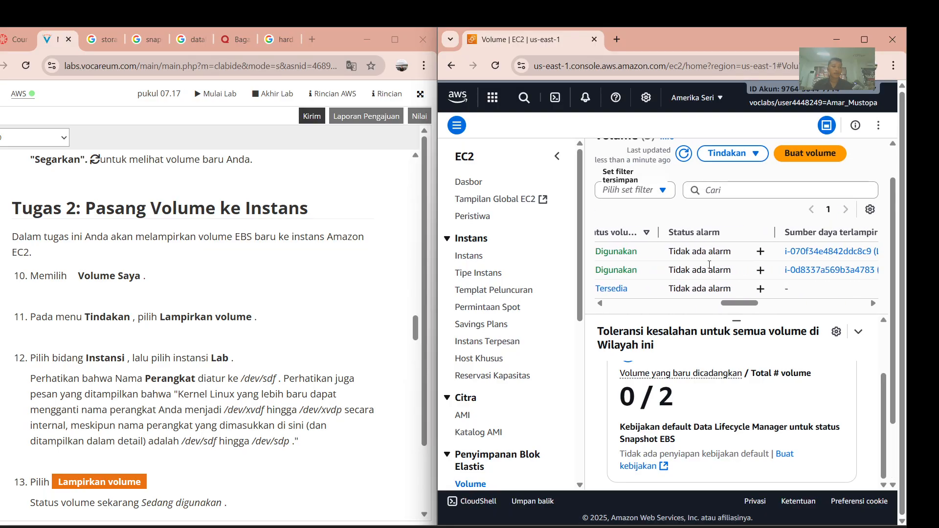
pyautogui.hscroll(6, 710, 268)
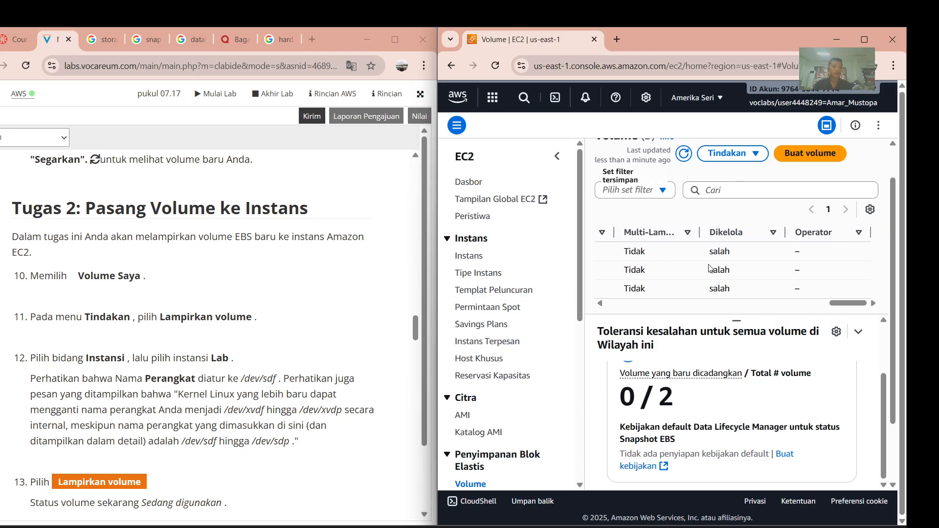
pyautogui.hscroll(-8, 710, 268)
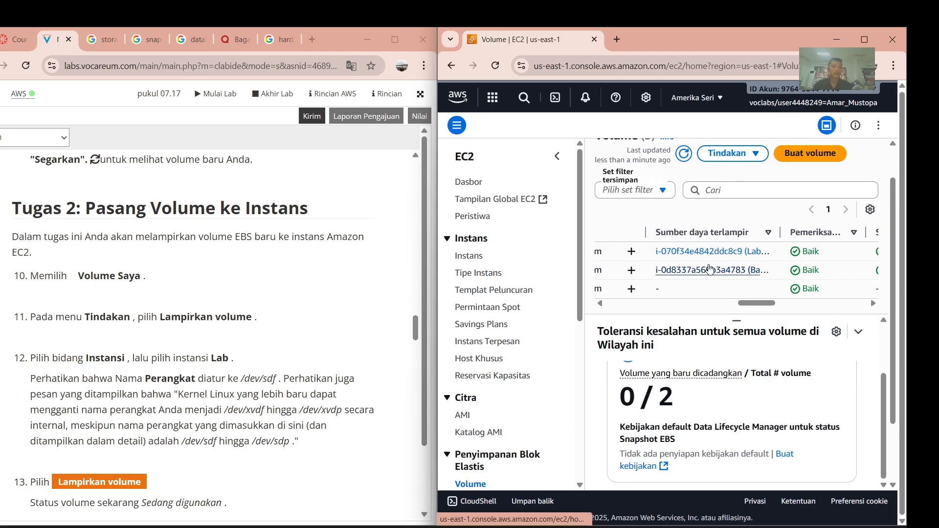
pyautogui.hscroll(-6, 709, 266)
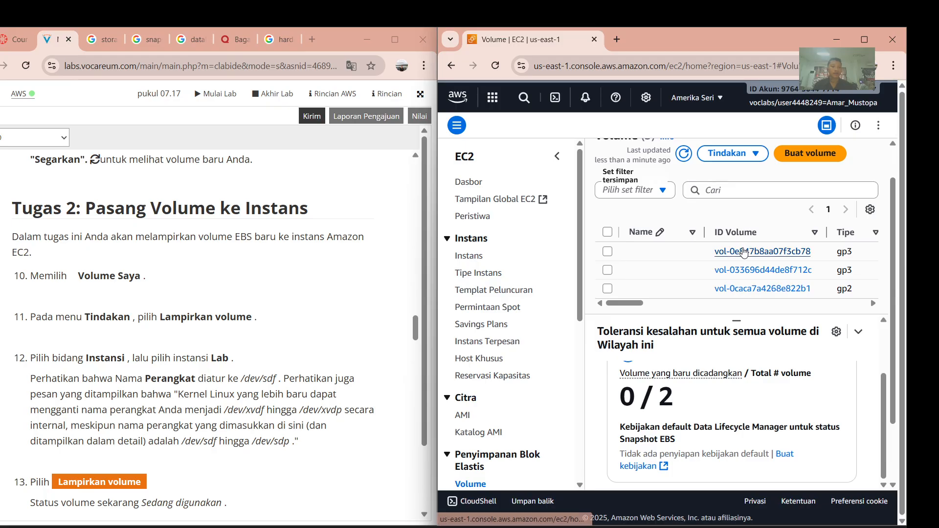
pyautogui.hscroll(3, 744, 251)
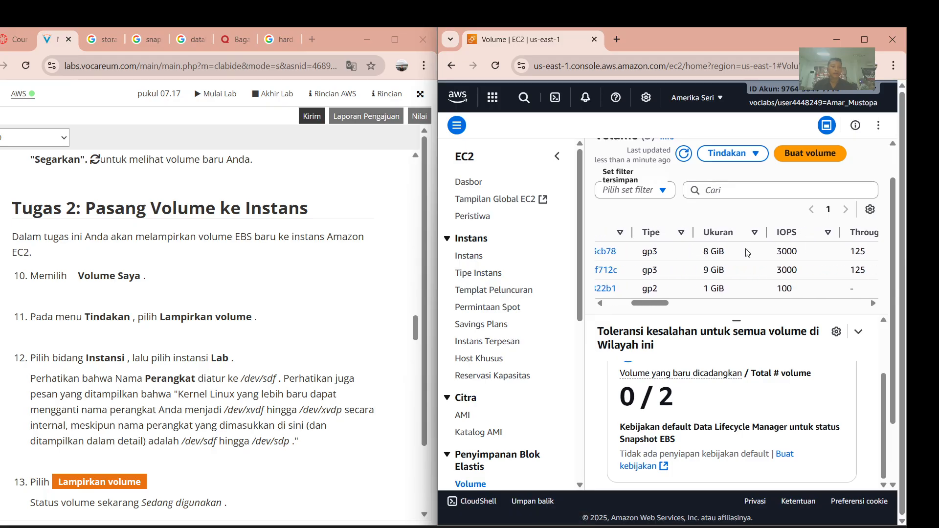
# Open the detail page of the 1 GiB gp2 volume.
pyautogui.rightClick(747, 252)
pyautogui.click(826, 349)
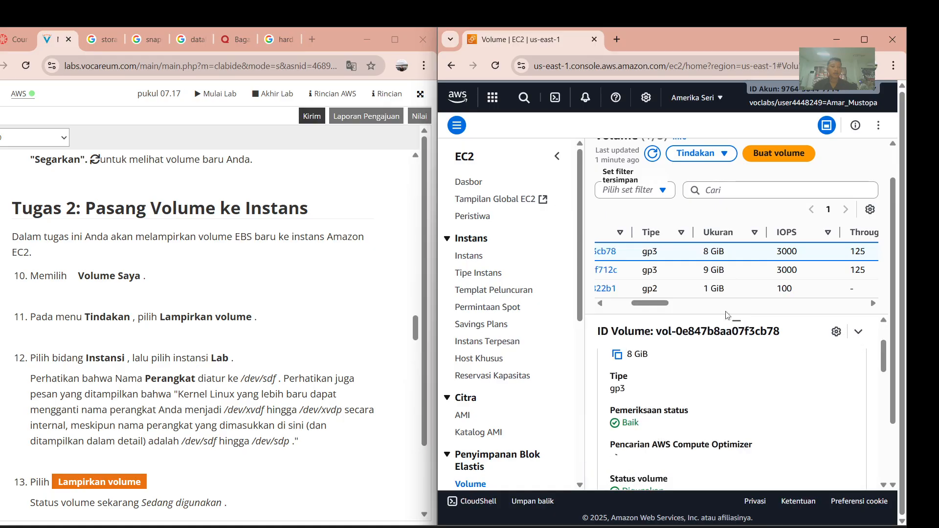
pyautogui.hscroll(-3, 707, 305)
pyautogui.click(755, 289)
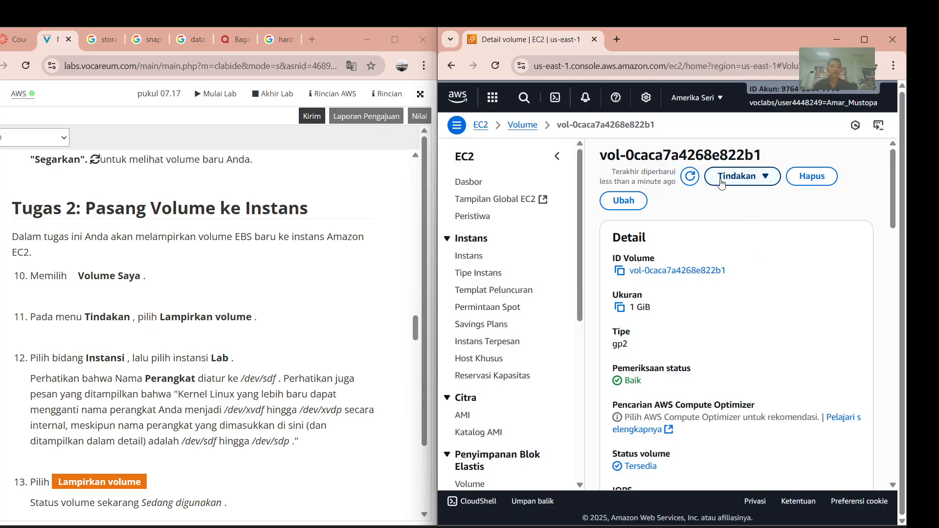
# Try to attach the 1 GiB gp2 volume and look for an instance to attach it to.
pyautogui.click(726, 181)
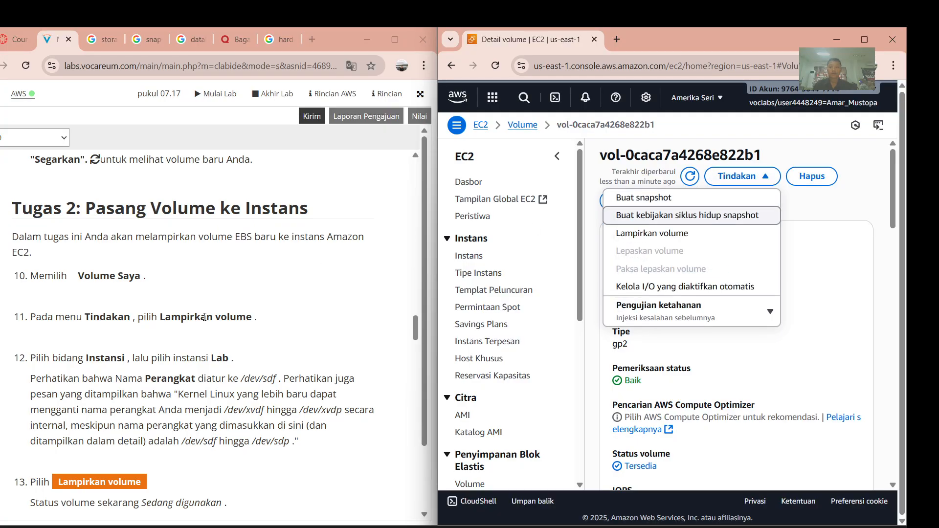
pyautogui.click(650, 235)
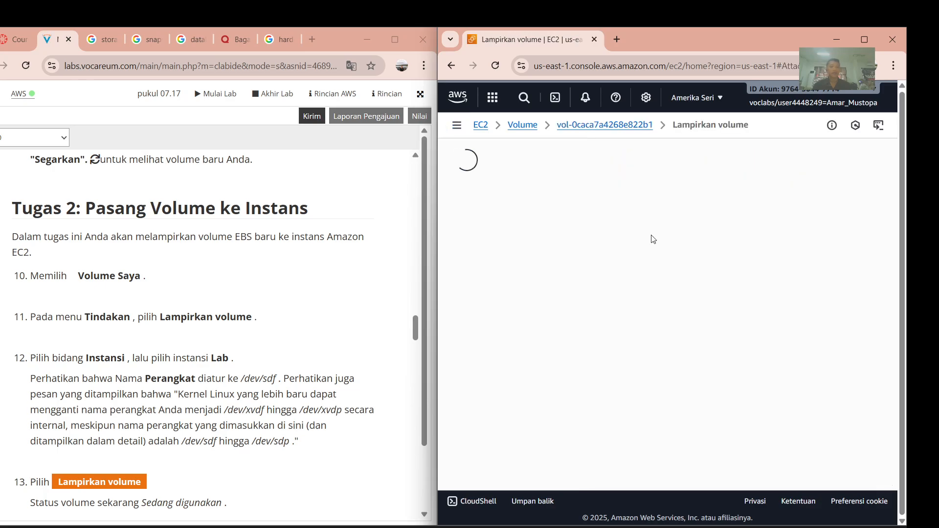
pyautogui.scroll(-1, 62, 396)
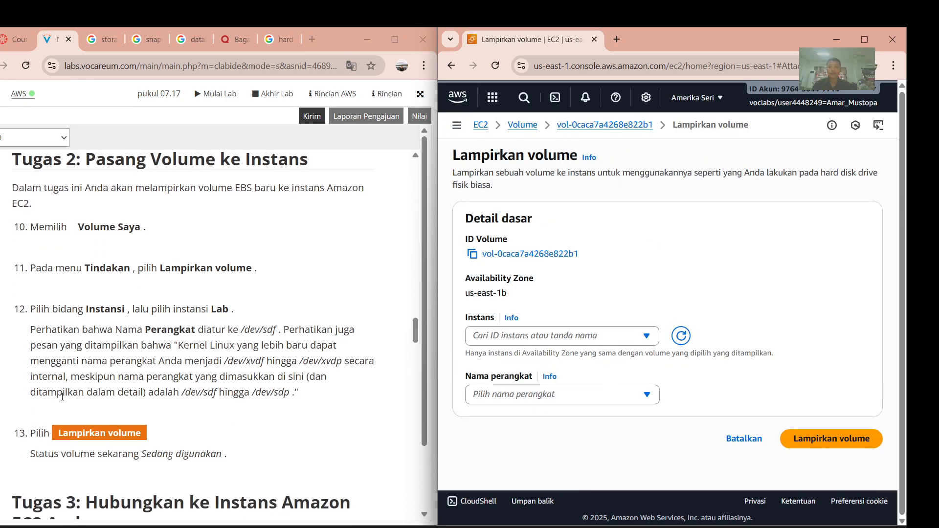
pyautogui.click(820, 437)
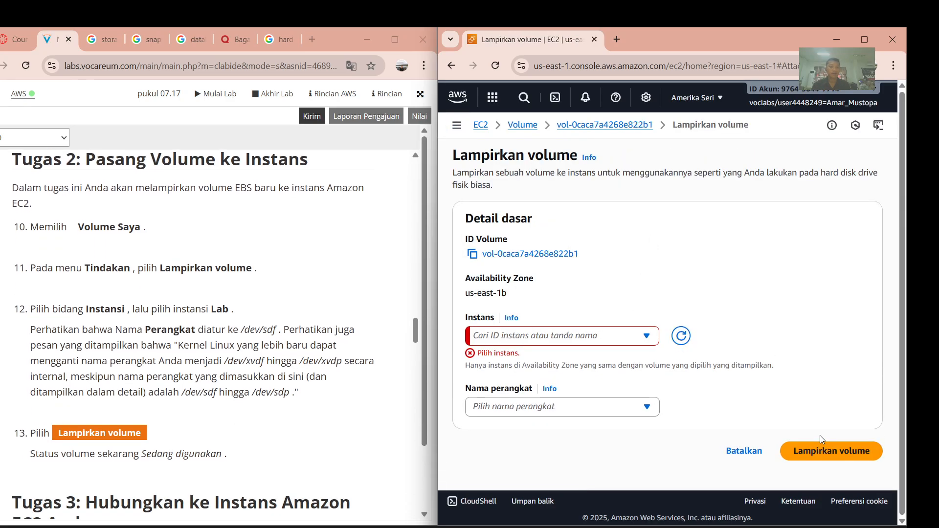
pyautogui.click(546, 336)
pyautogui.click(645, 335)
pyautogui.click(643, 336)
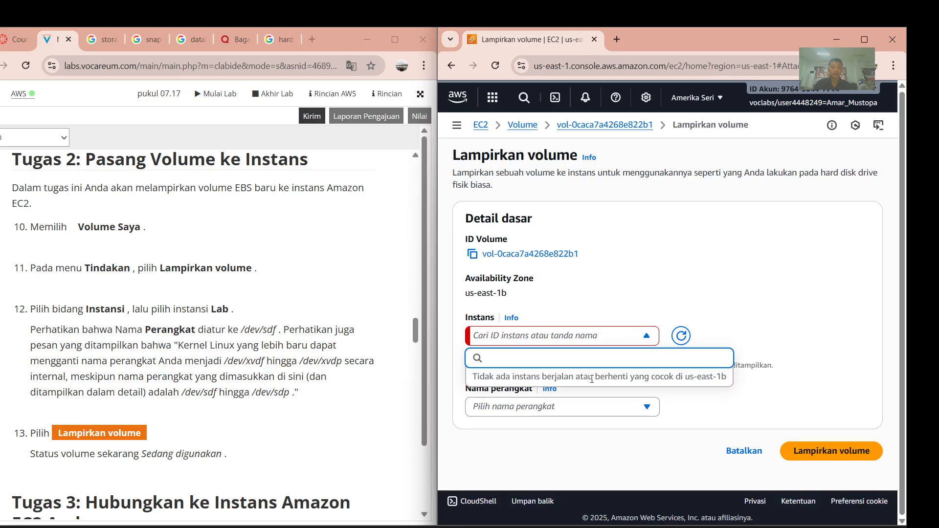
# Check the device name options, refresh the available instances for the attachment, and cancel the attachment.
pyautogui.click(517, 407)
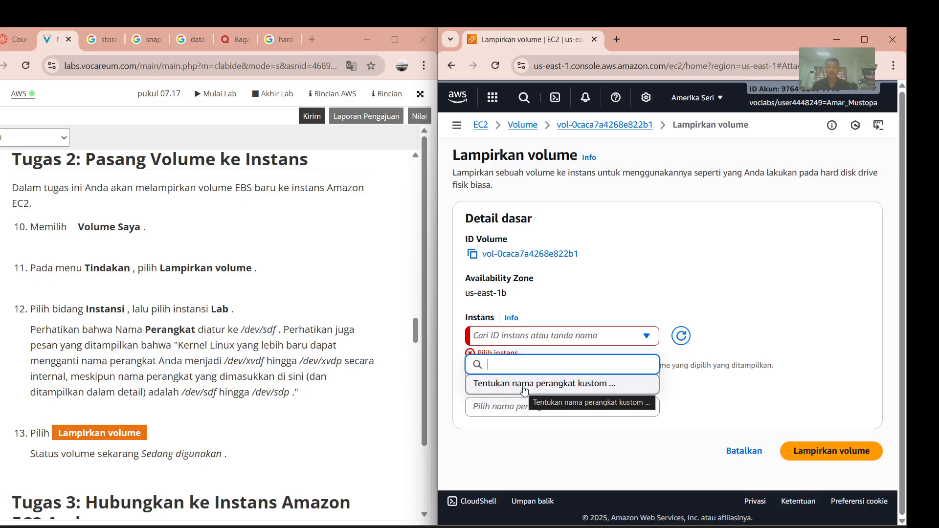
pyautogui.click(636, 318)
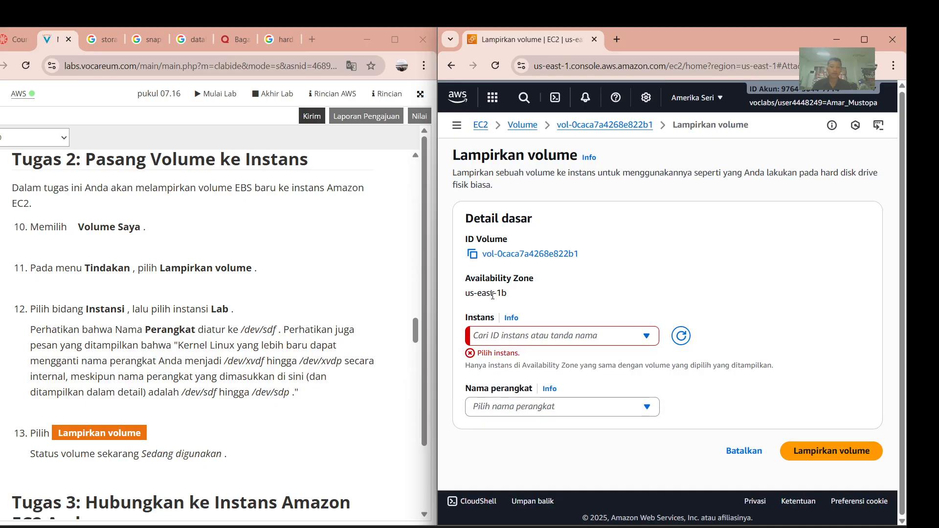
pyautogui.click(681, 335)
pyautogui.click(582, 336)
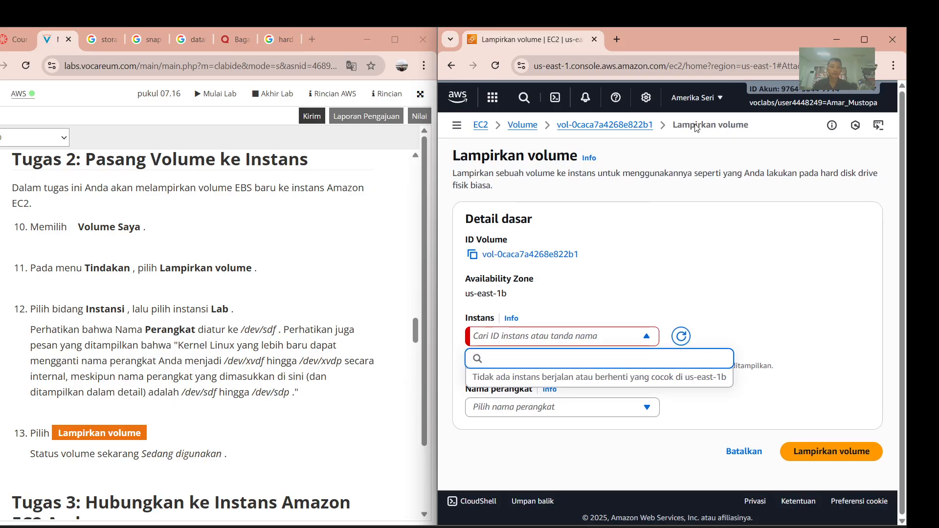
pyautogui.click(539, 408)
pyautogui.click(792, 429)
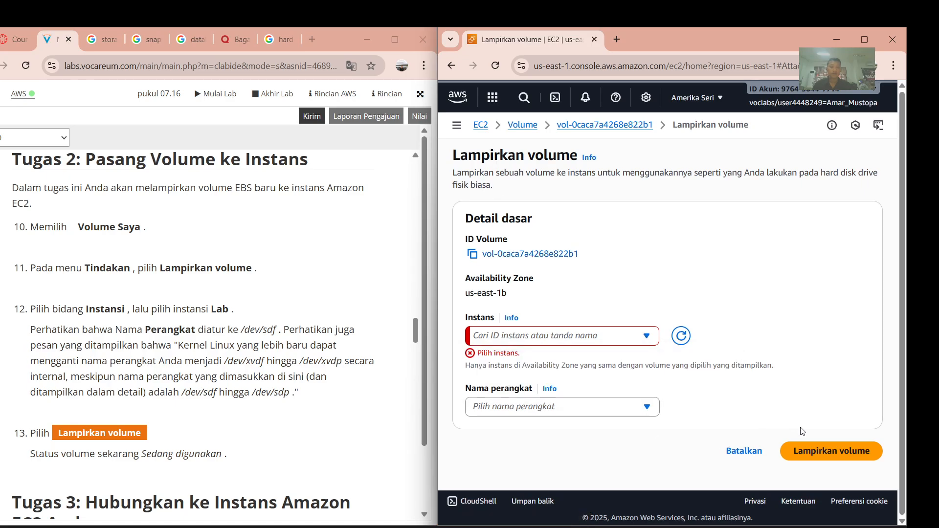
pyautogui.click(743, 450)
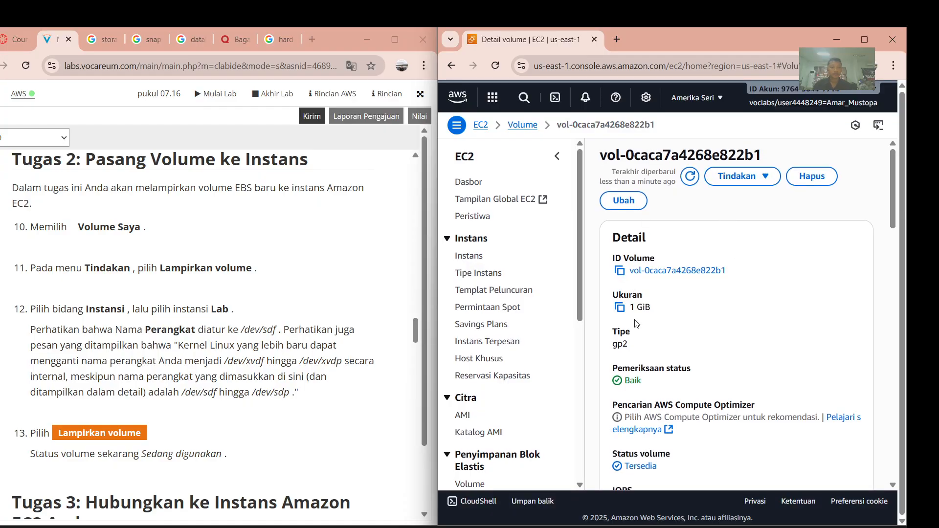
# Review the 1 GiB gp2 volume's details and check again which instances it can be attached to.
pyautogui.scroll(-5, 635, 324)
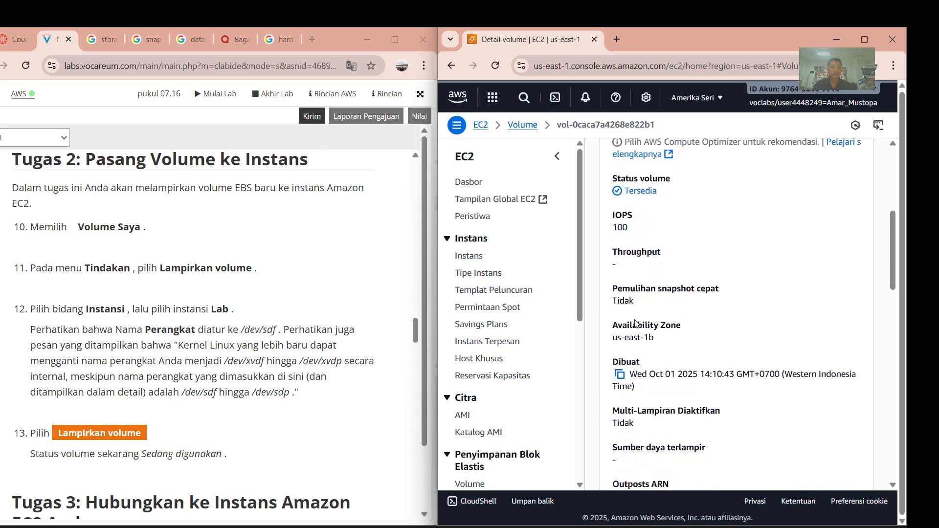
pyautogui.scroll(-8, 636, 323)
pyautogui.scroll(15, 636, 324)
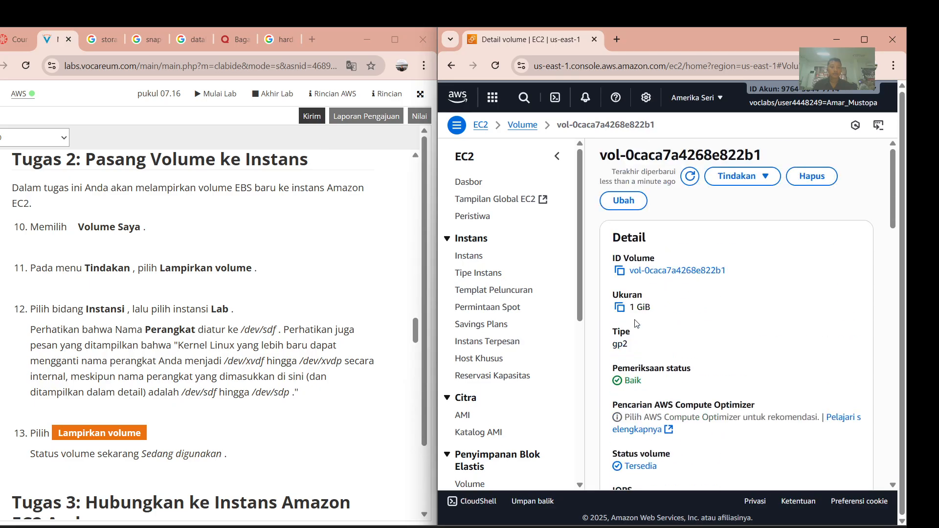
pyautogui.click(738, 176)
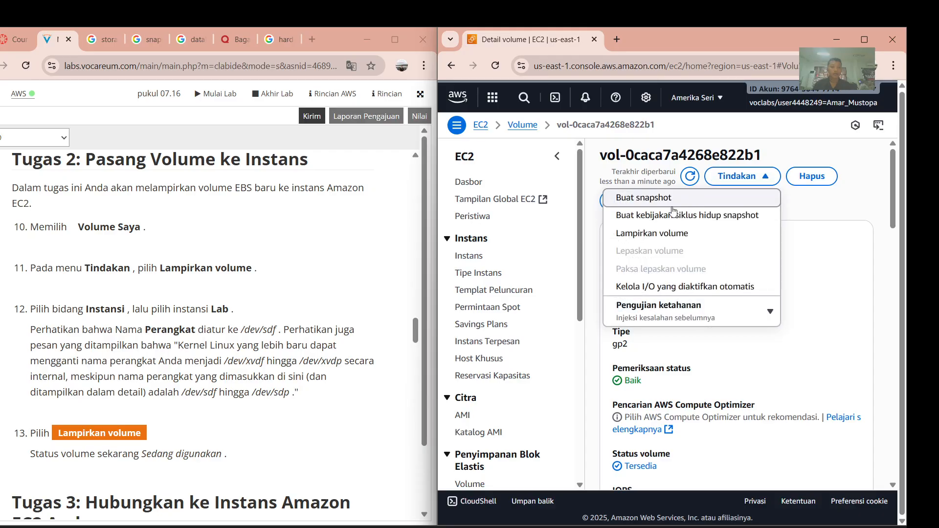
pyautogui.click(650, 234)
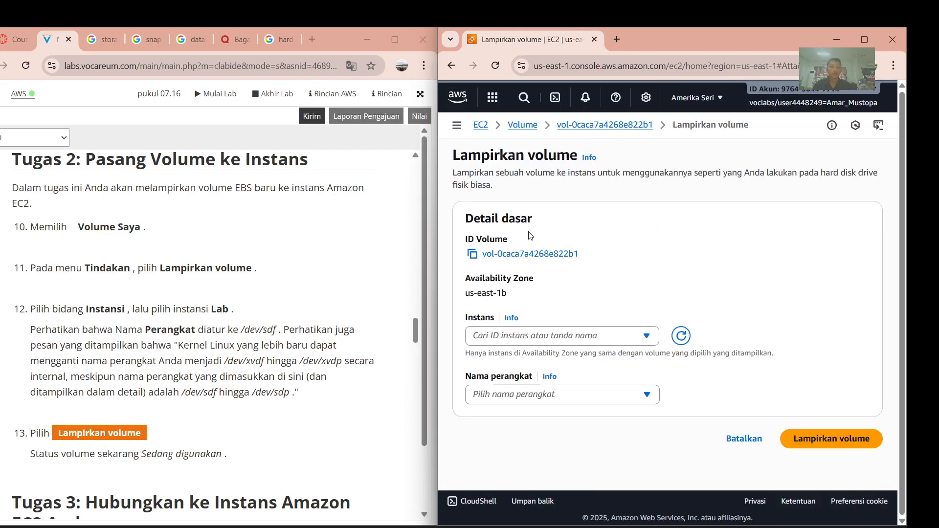
pyautogui.click(643, 328)
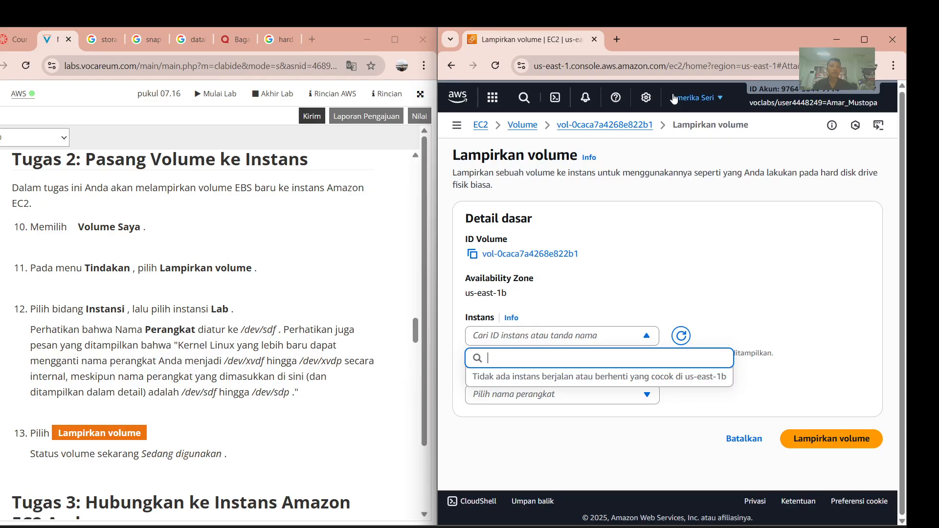
pyautogui.click(451, 67)
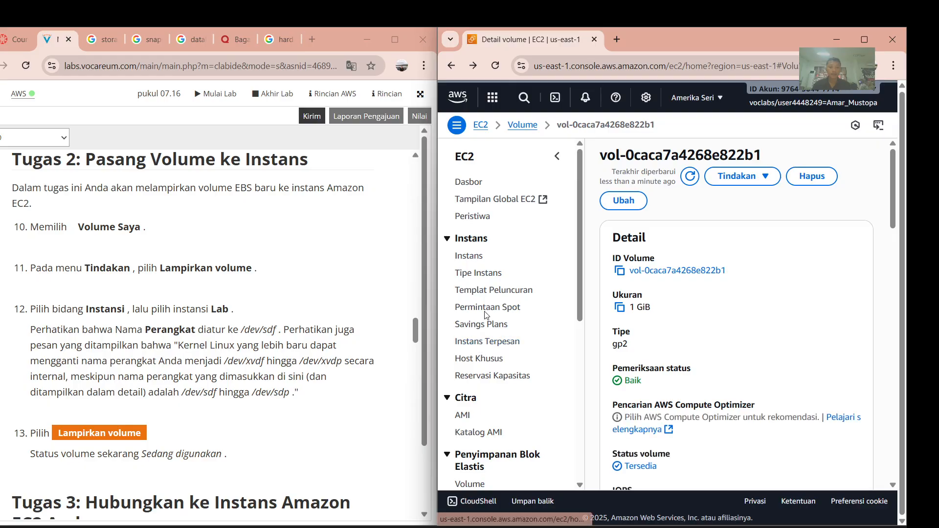
# Start creating another volume from the volumes list, with type SSD Tujuan Umum (gp2) and size 1 GiB.
pyautogui.scroll(-1, 499, 375)
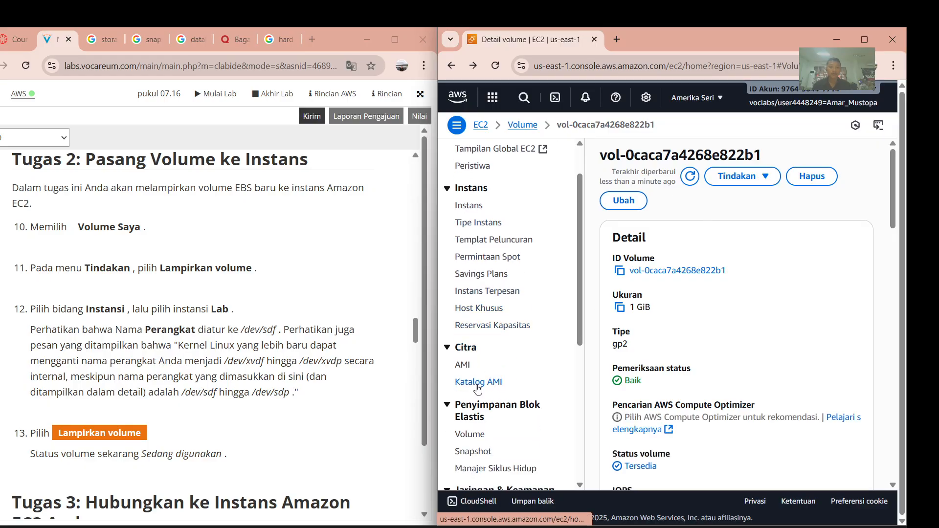
pyautogui.scroll(-2, 486, 382)
pyautogui.click(472, 360)
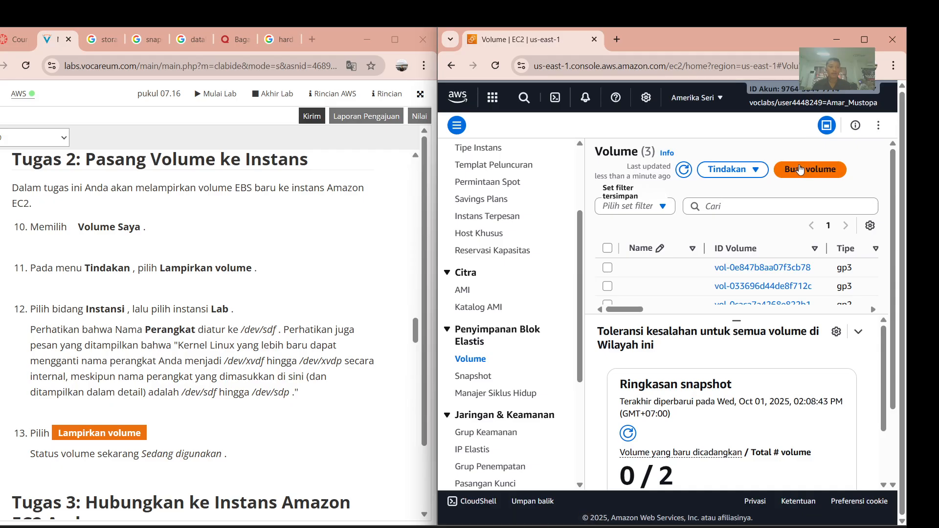
pyautogui.click(800, 170)
pyautogui.click(644, 247)
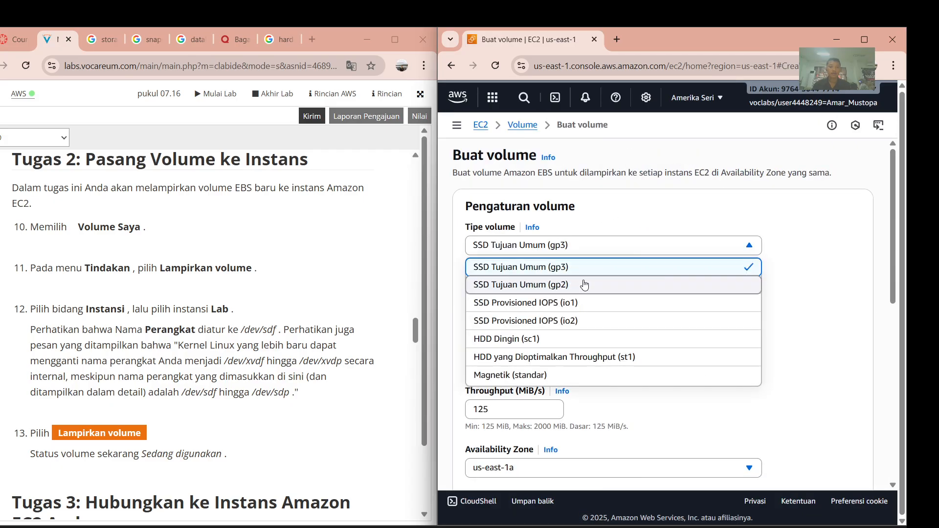
pyautogui.click(584, 284)
pyautogui.click(516, 299)
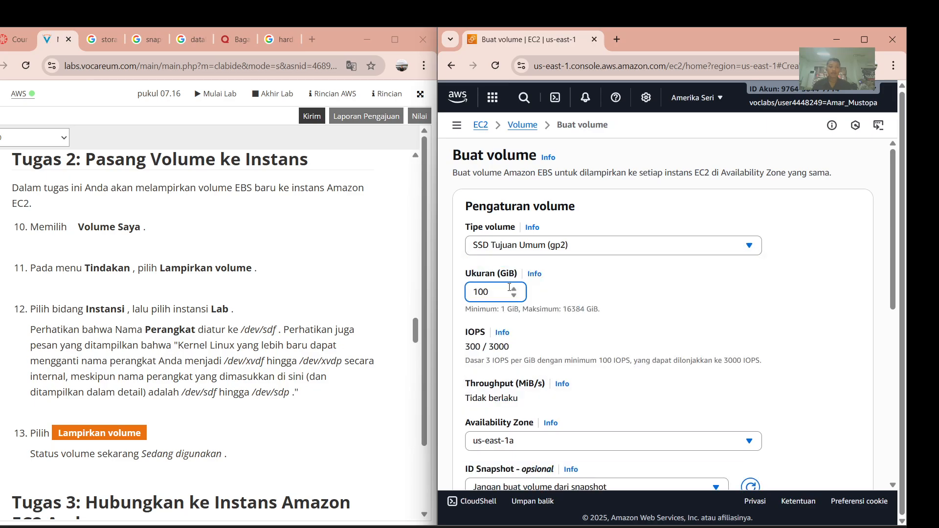
pyautogui.press('BackSpace')
pyautogui.press('BackSpace')
pyautogui.press('BackSpace')
pyautogui.write('1')
# Check the availability zone, snapshot and encryption settings for the new volume.
pyautogui.scroll(-3, 509, 356)
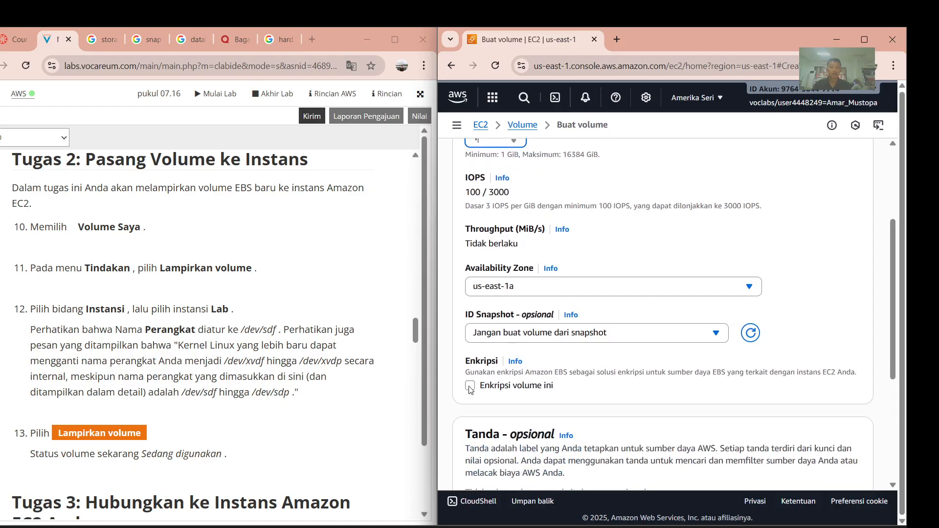
pyautogui.scroll(-1, 489, 382)
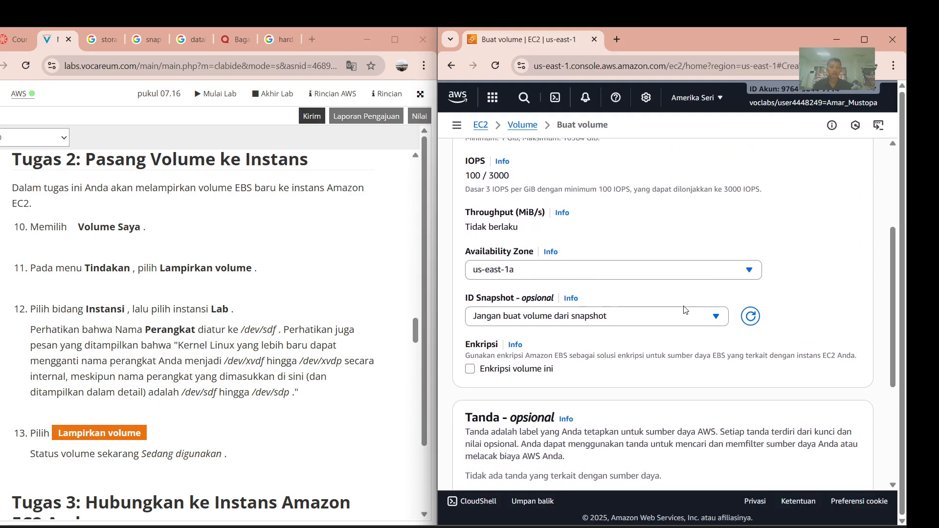
pyautogui.click(642, 319)
pyautogui.click(642, 318)
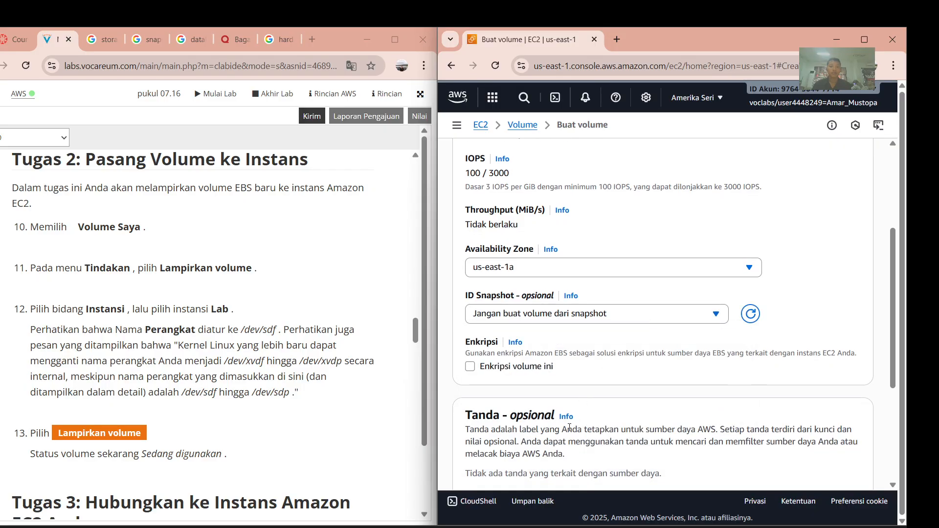
# Add a tag to the new volume with key Name and value "My volume".
pyautogui.scroll(-4, 570, 426)
pyautogui.click(519, 304)
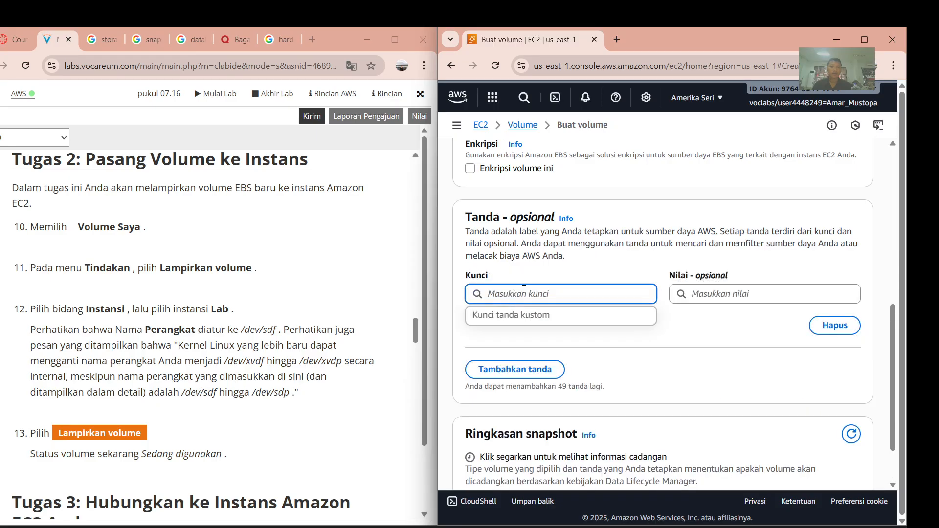
pyautogui.write('nam')
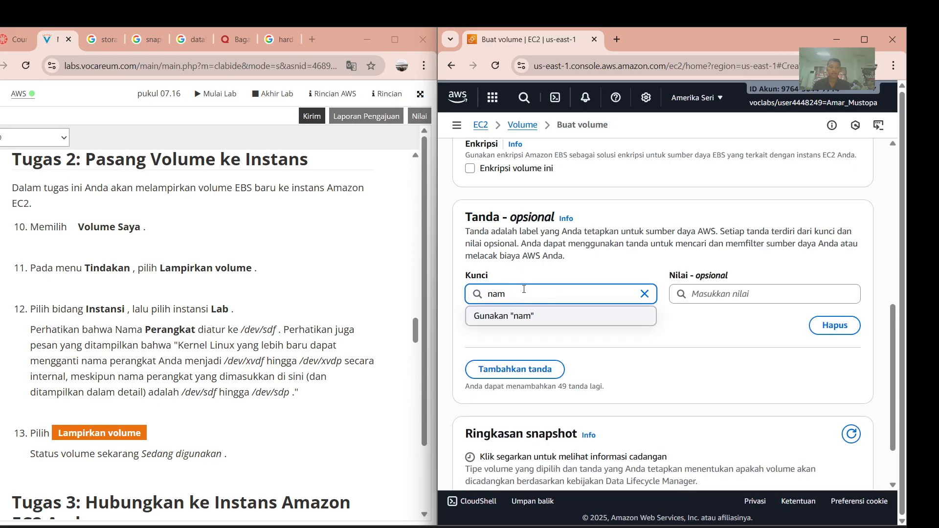
pyautogui.press('BackSpace')
pyautogui.press('BackSpace')
pyautogui.press('BackSpace')
pyautogui.write('Nam')
pyautogui.write('r')
pyautogui.press('BackSpace')
pyautogui.write('e')
pyautogui.click(711, 293)
pyautogui.write('My')
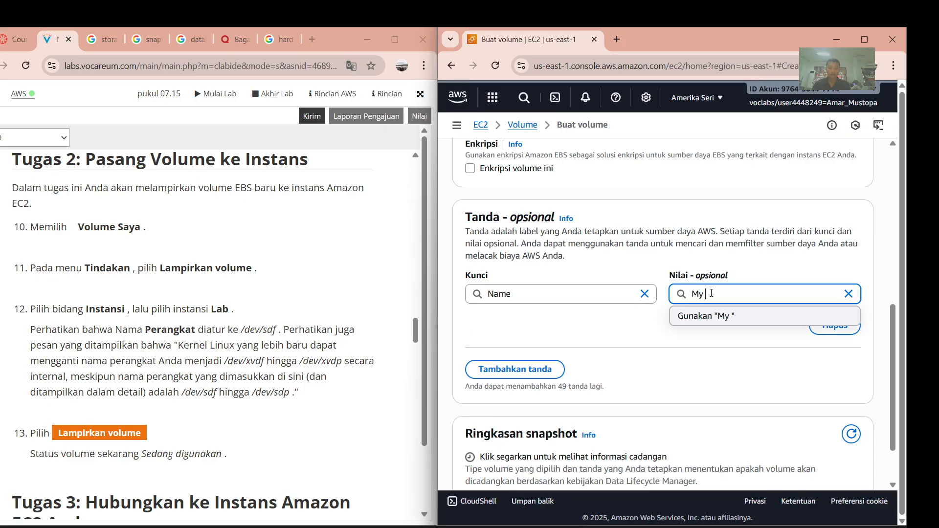
pyautogui.write(' voline')
pyautogui.write('ume')
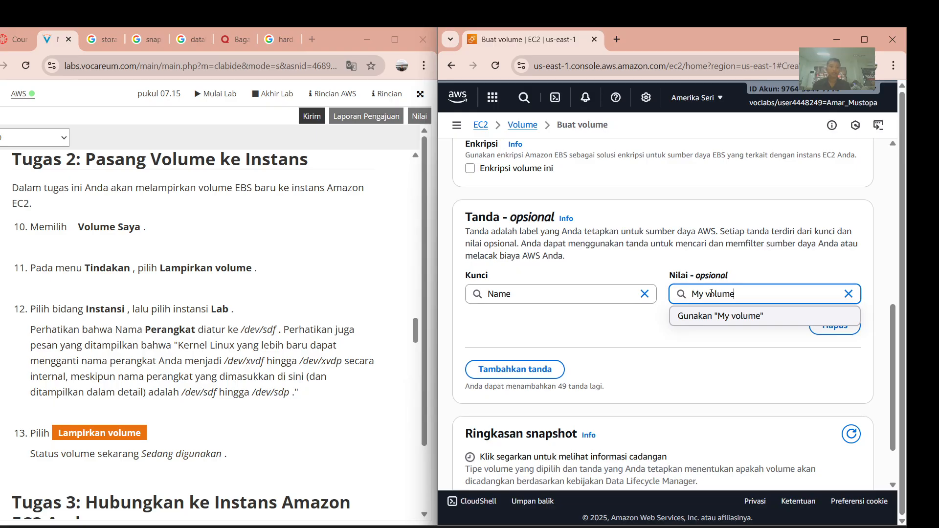
# Recheck the new volume's size and other settings, and create the volume.
pyautogui.scroll(3, 711, 293)
pyautogui.scroll(3, 535, 235)
pyautogui.click(489, 230)
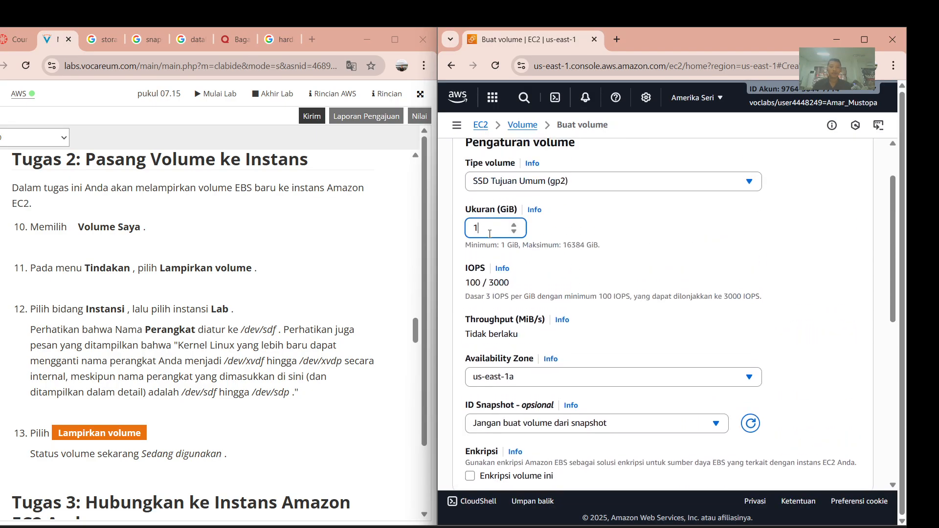
pyautogui.scroll(-10, 489, 233)
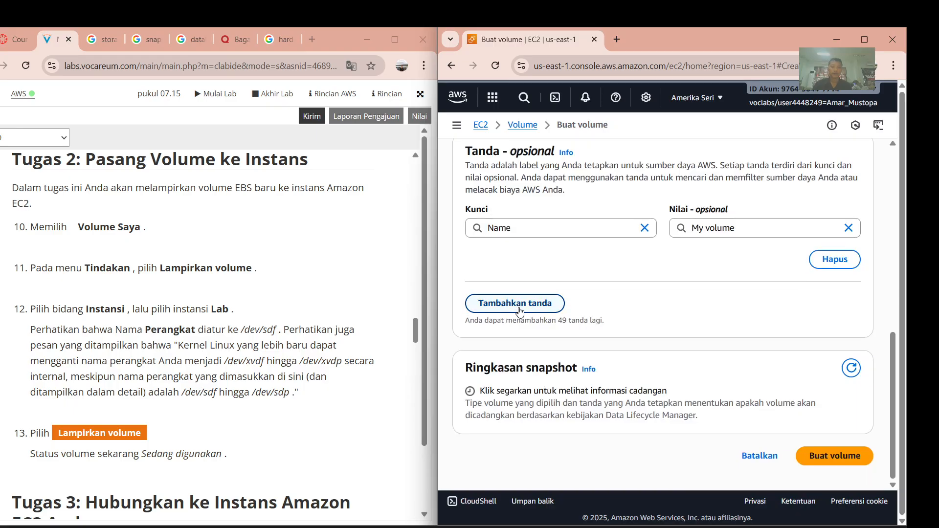
pyautogui.click(861, 458)
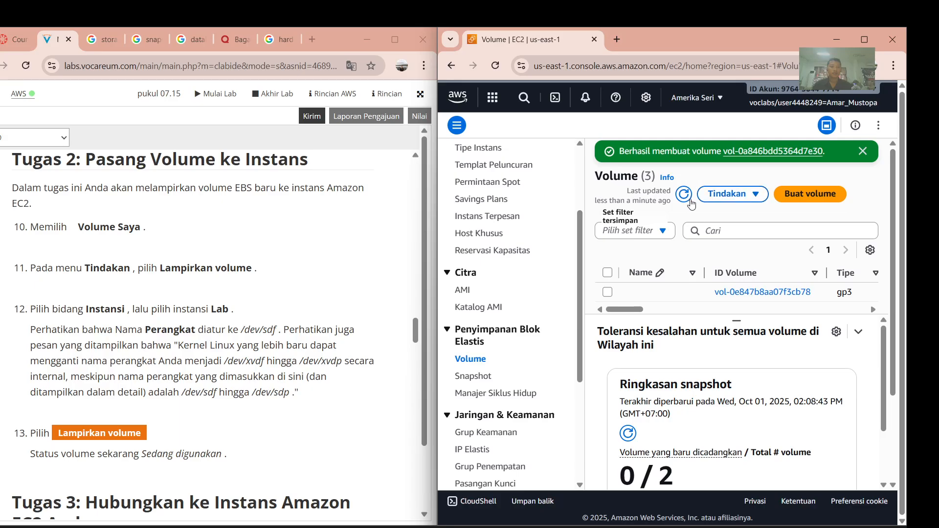
# Refresh the volumes list and check the new volume's name, type and size.
pyautogui.click(685, 197)
pyautogui.scroll(-2, 719, 269)
pyautogui.hscroll(2, 716, 267)
pyautogui.hscroll(2, 716, 267)
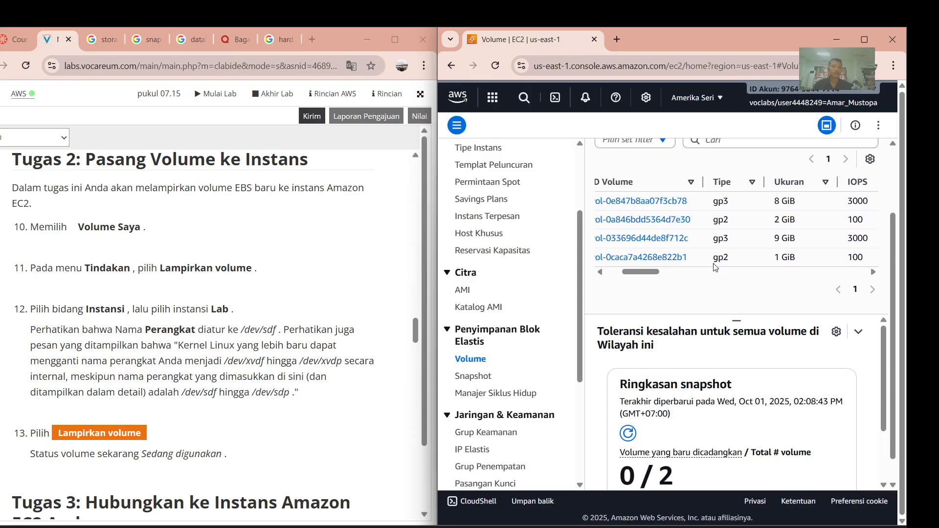
pyautogui.hscroll(-4, 669, 228)
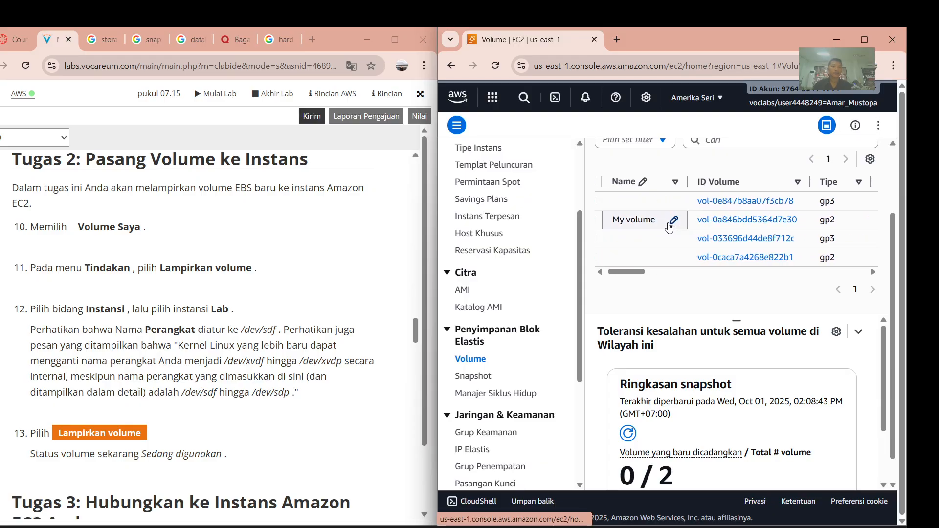
# Attach My volume to the Bastion Host instance with the device name /dev/sdf.
pyautogui.click(724, 219)
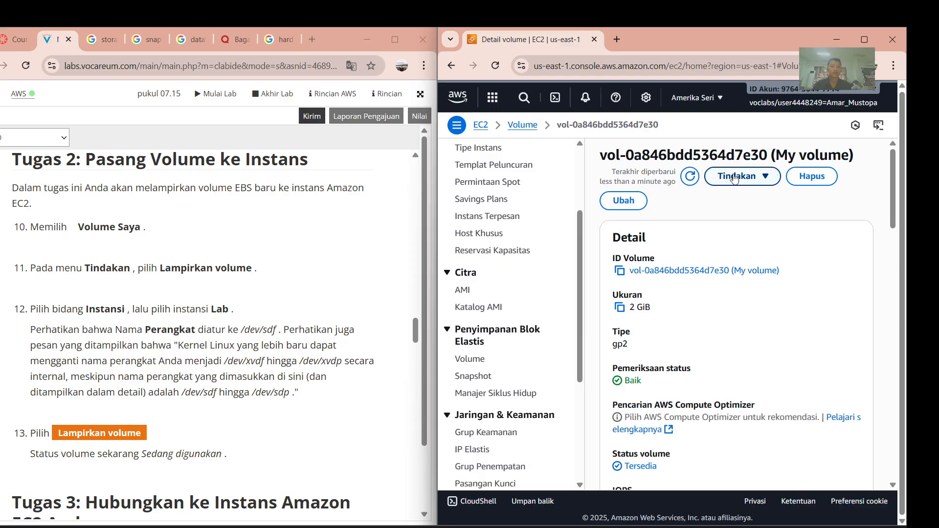
pyautogui.click(735, 179)
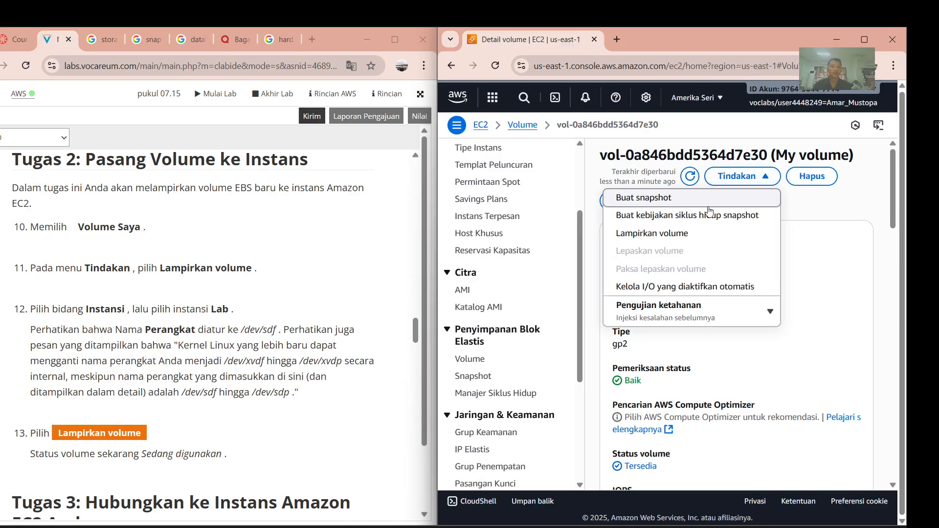
pyautogui.click(669, 234)
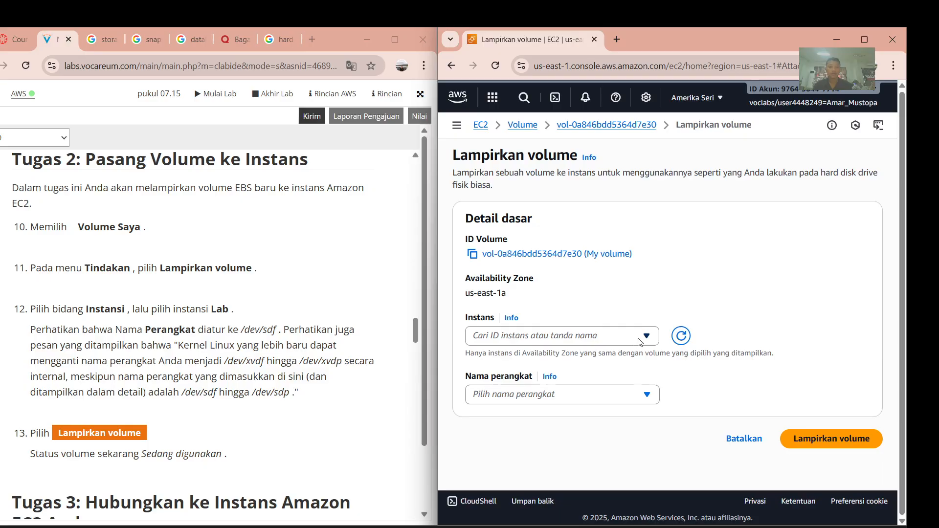
pyautogui.click(652, 338)
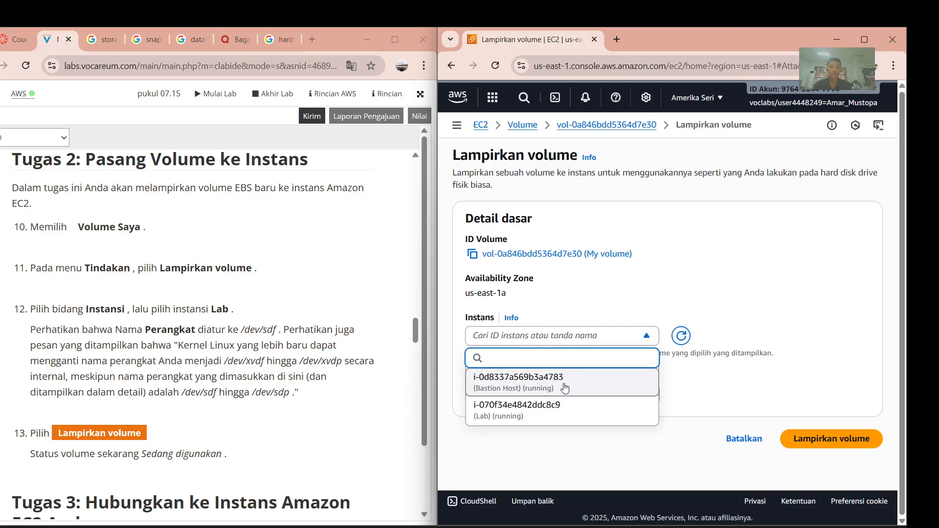
pyautogui.click(565, 388)
pyautogui.click(562, 408)
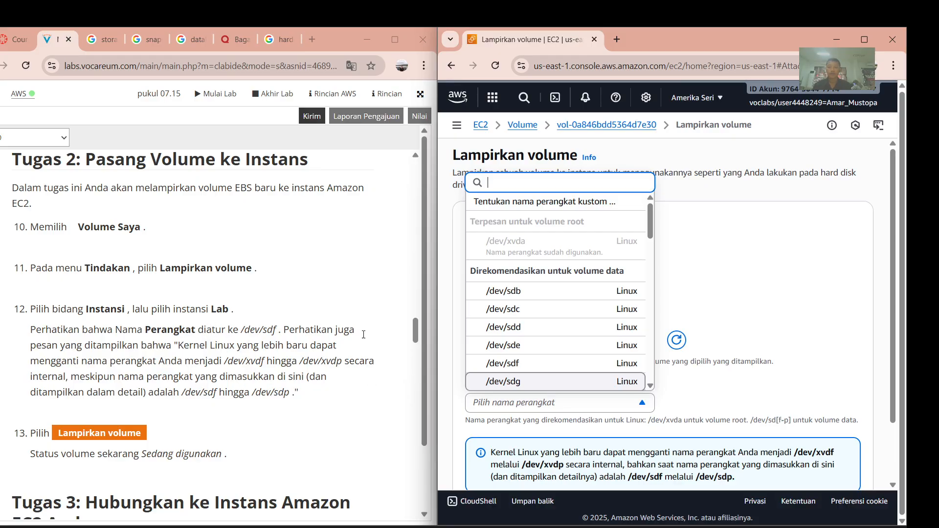
pyautogui.click(523, 365)
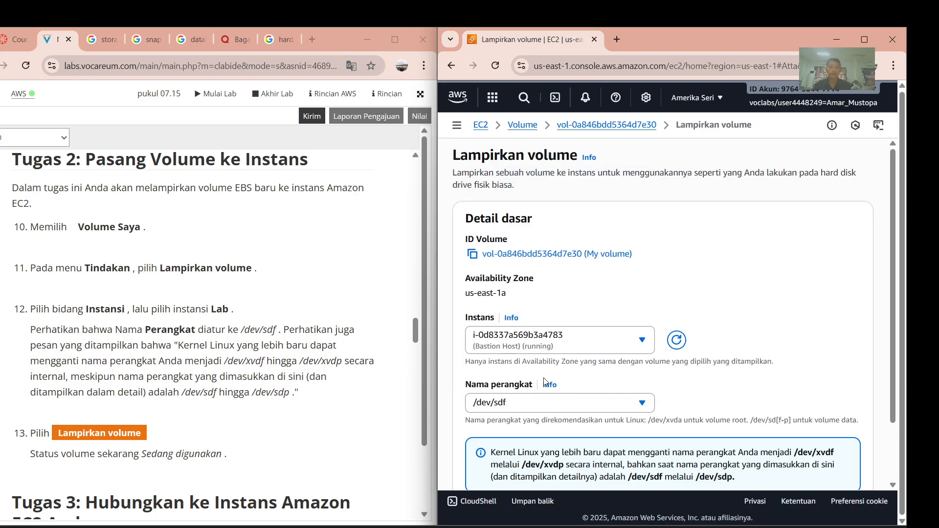
pyautogui.scroll(-3, 778, 421)
pyautogui.click(782, 456)
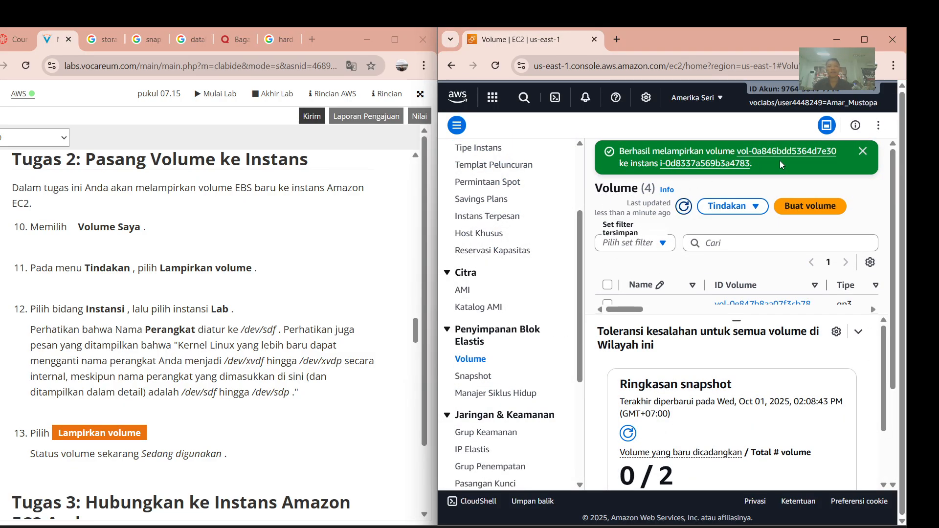
# Read the lab instructions from the end of Task 2 through Task 3 on connecting to the EC2 instance.
pyautogui.scroll(1, 410, 207)
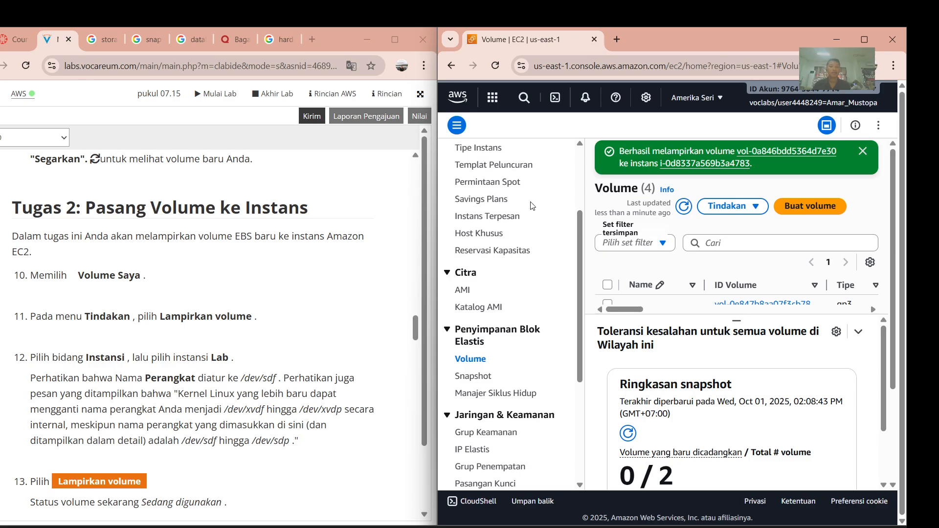
pyautogui.scroll(-5, 216, 317)
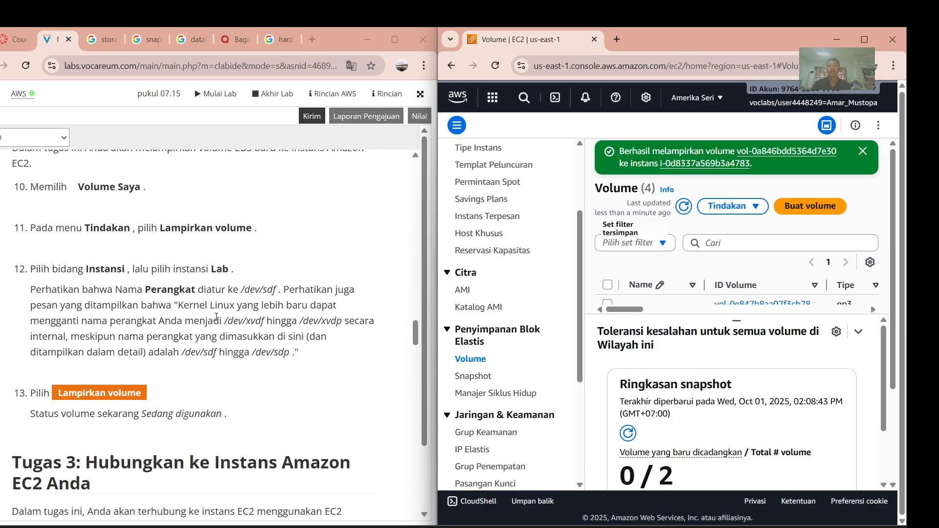
pyautogui.scroll(-2, 216, 317)
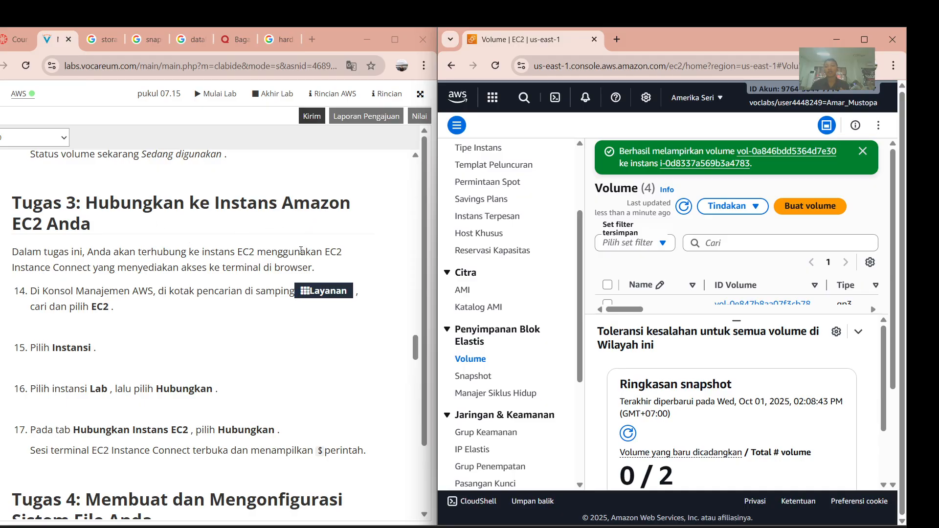
# Show the lab instructions in English to compare Task 3, and return the page to Indonesian.
pyautogui.click(426, 66)
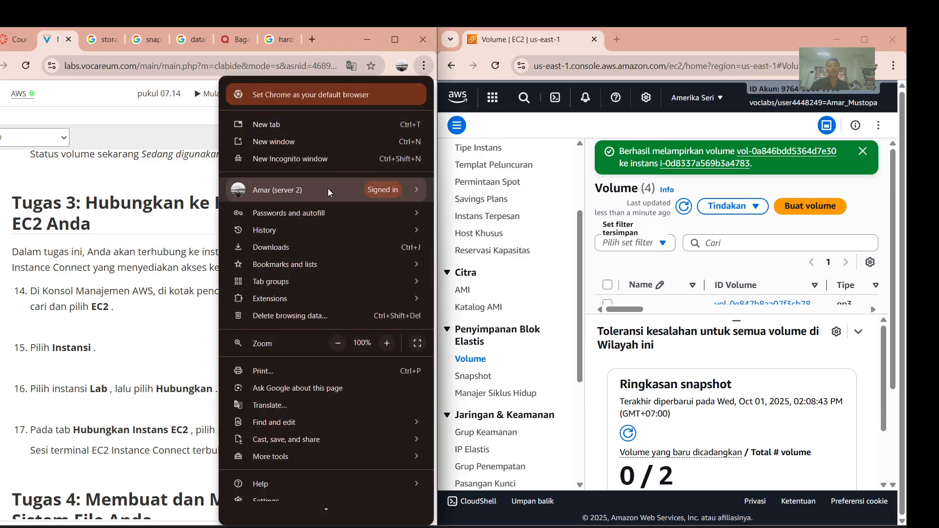
pyautogui.click(272, 405)
pyautogui.click(238, 91)
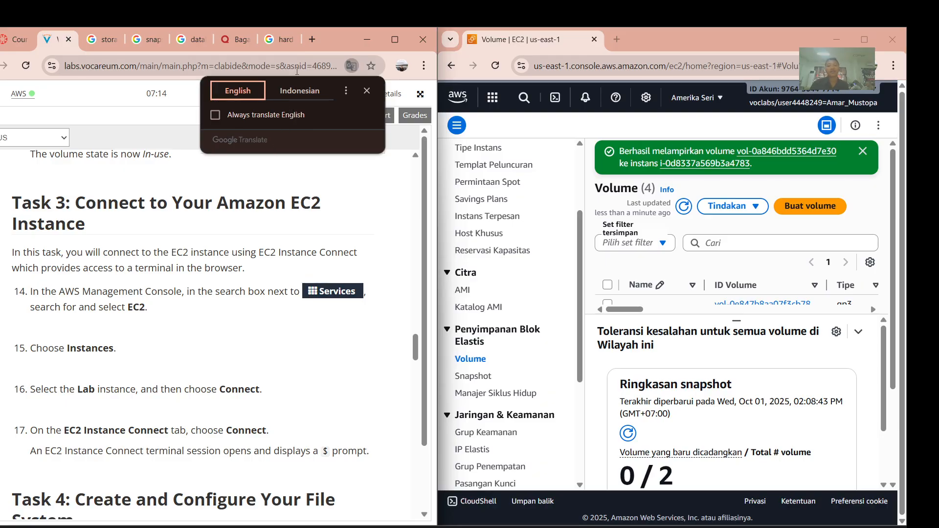
pyautogui.click(294, 89)
pyautogui.click(355, 180)
pyautogui.scroll(-1, 356, 180)
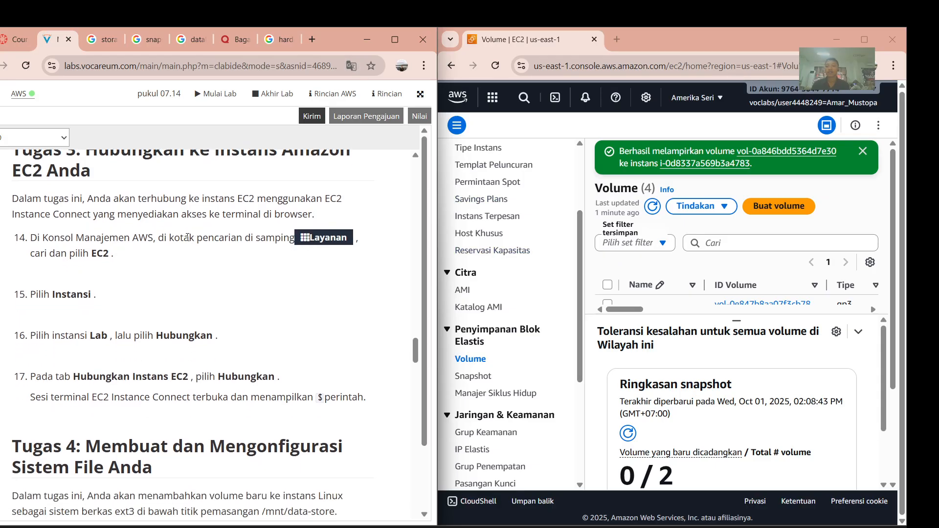
# Search the AWS console for ec2 and open the EC2 service.
pyautogui.scroll(3, 569, 231)
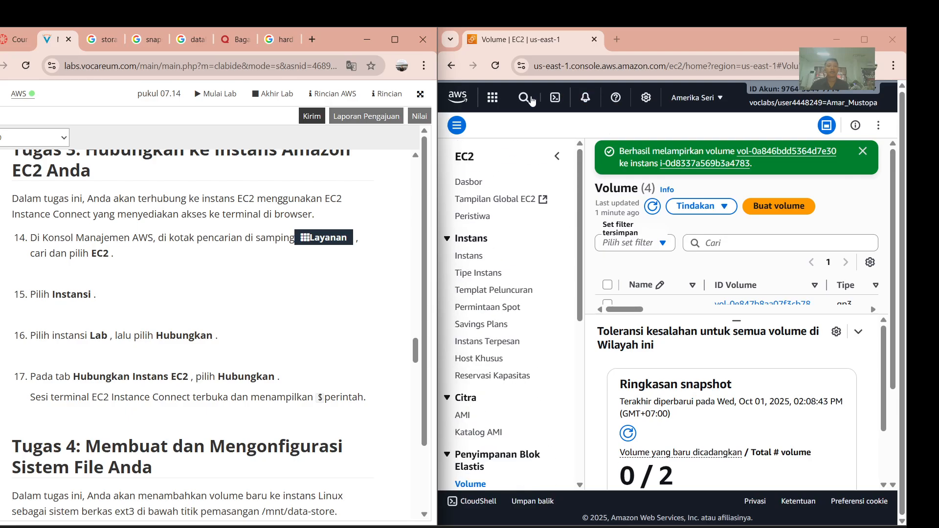
pyautogui.click(524, 98)
pyautogui.write('ec')
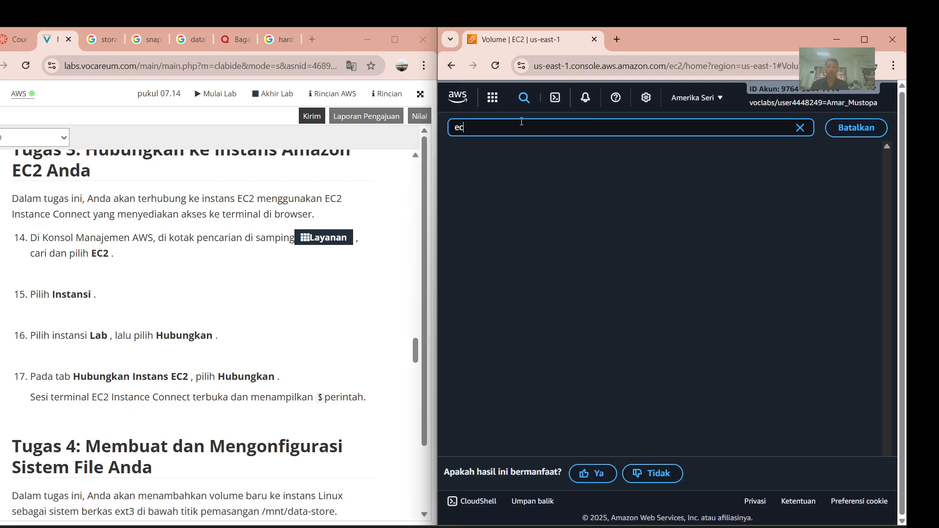
pyautogui.write('2')
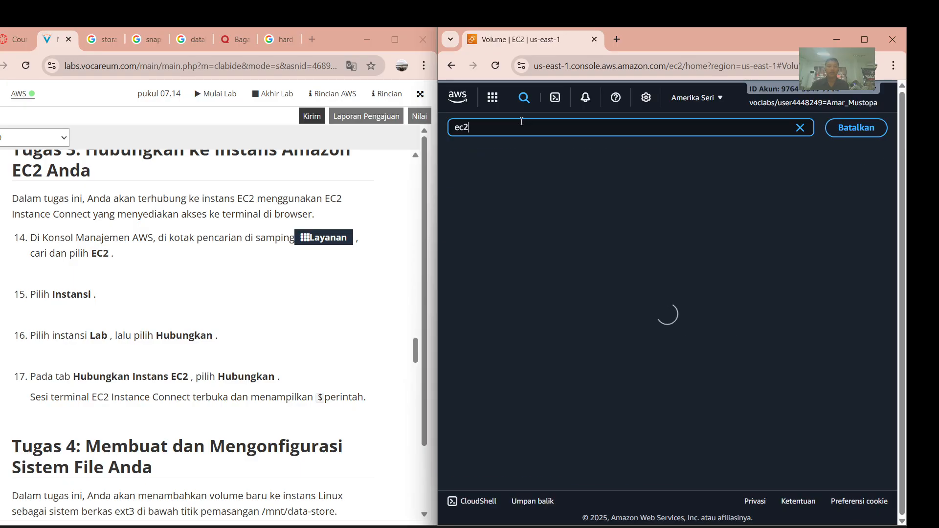
pyautogui.click(492, 216)
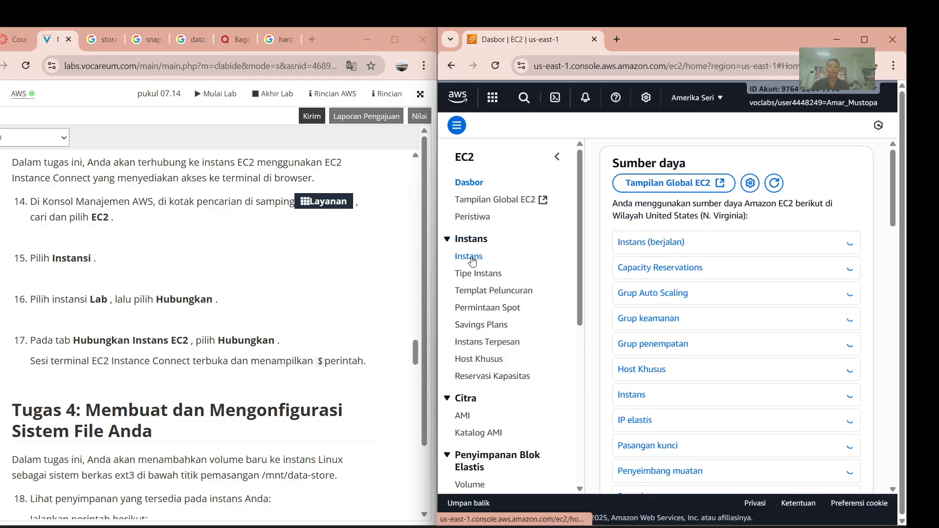
# Open the EC2 instances list and select the Lab instance.
pyautogui.click(477, 257)
pyautogui.scroll(-1, 195, 324)
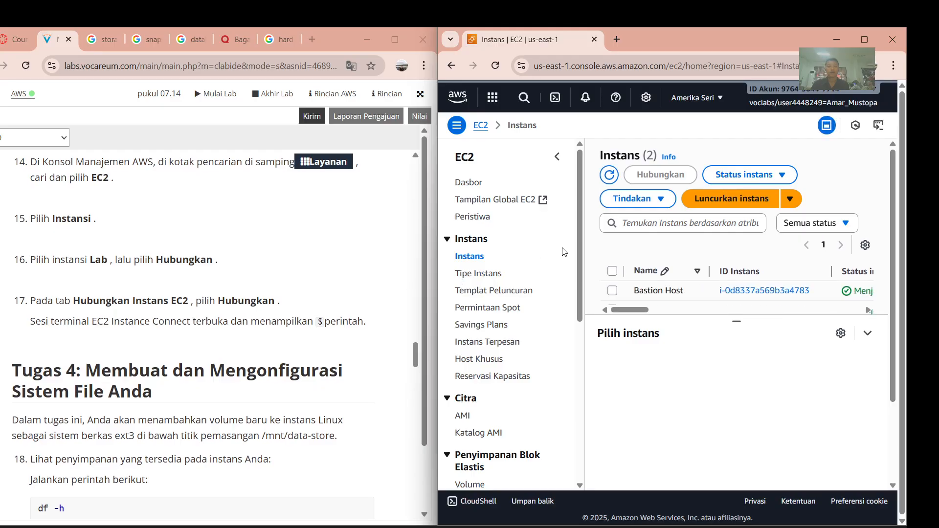
pyautogui.scroll(-2, 690, 244)
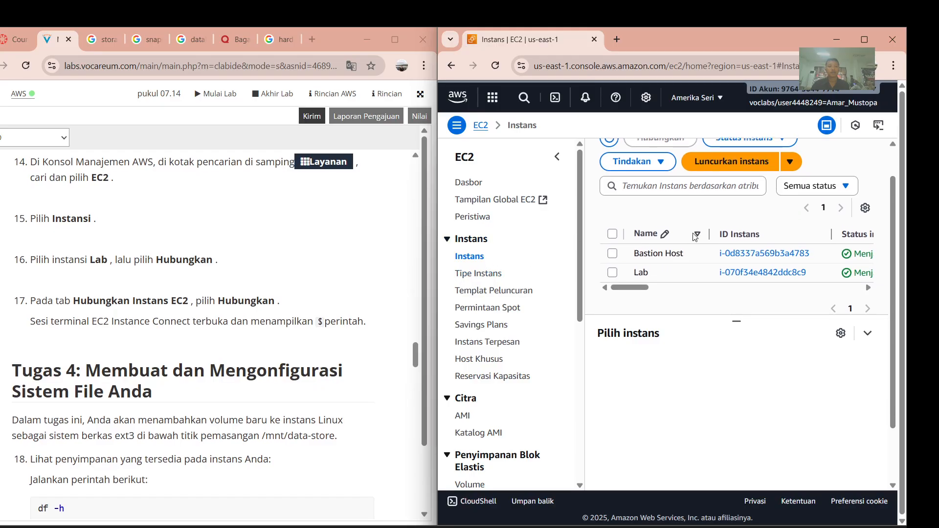
pyautogui.click(646, 272)
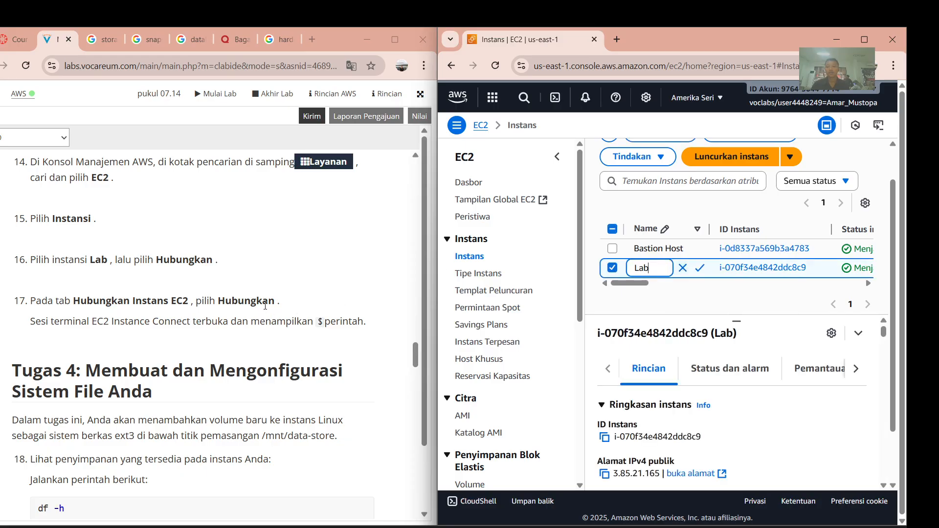
# Show the lab instructions in English and look across the Lab instance's columns in the instances list.
pyautogui.click(423, 66)
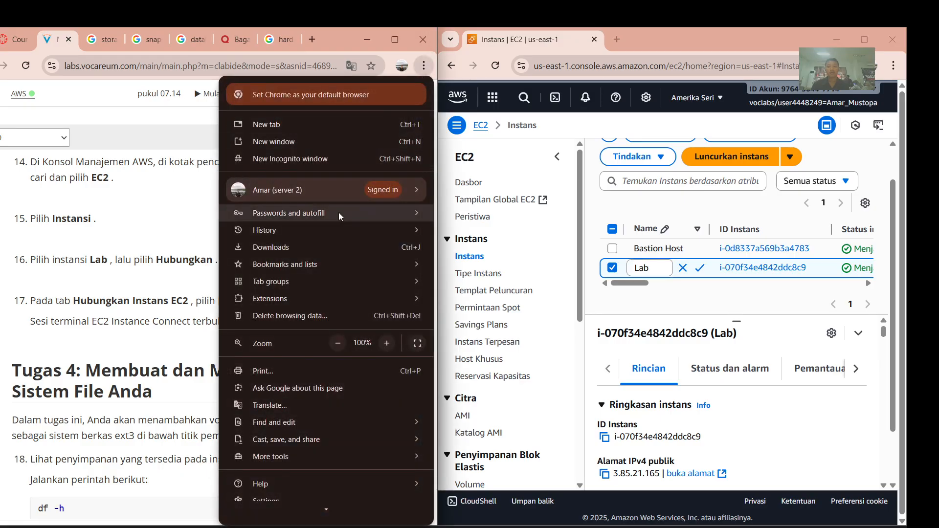
pyautogui.click(275, 411)
pyautogui.click(228, 92)
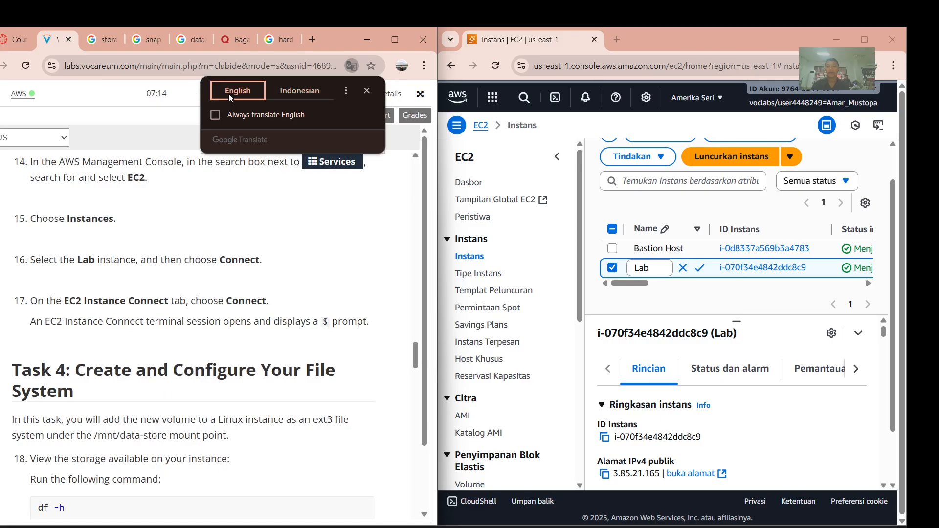
pyautogui.scroll(-1, 731, 235)
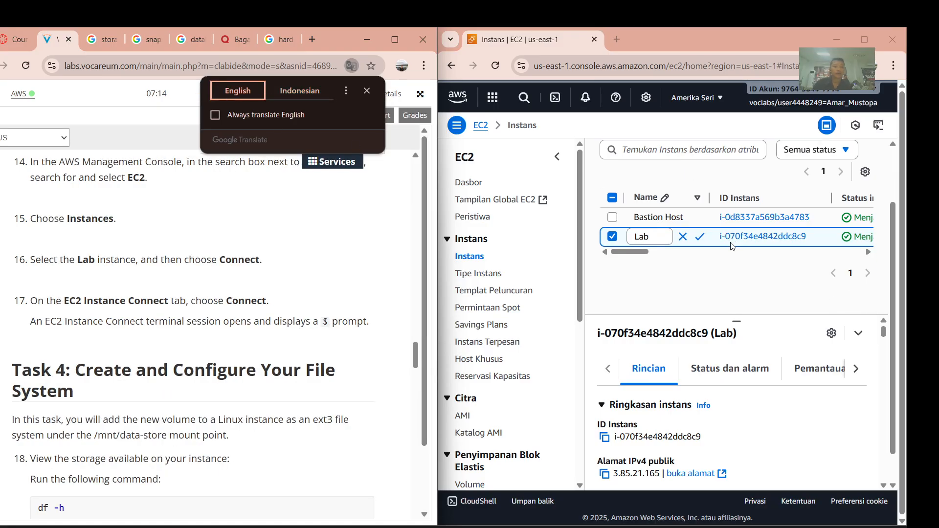
pyautogui.hscroll(3, 732, 246)
pyautogui.hscroll(5, 732, 246)
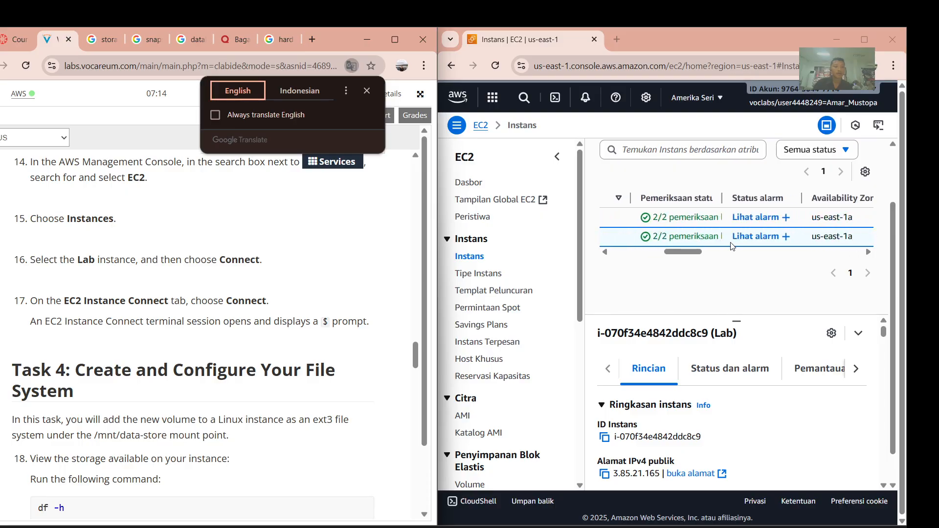
pyautogui.scroll(1, 732, 246)
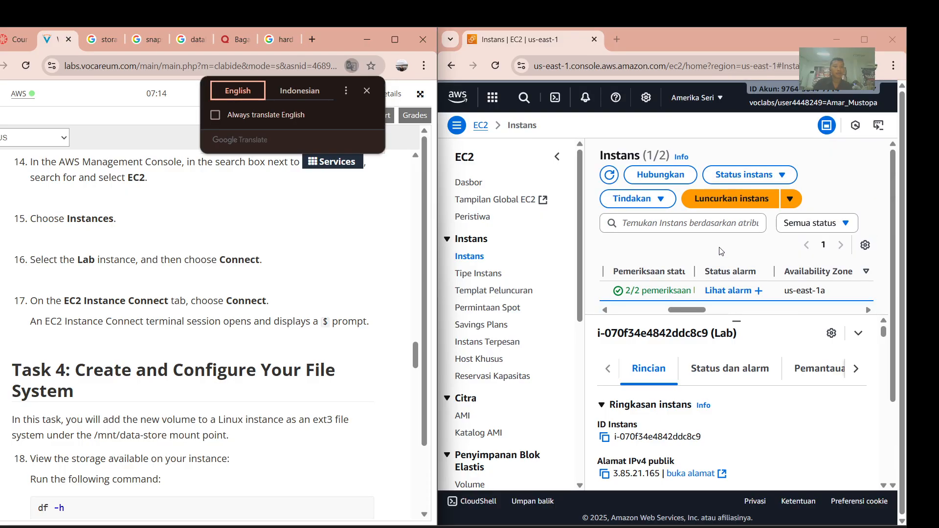
# Translate the instances page to Indonesian and open the connection page for the Lab instance.
pyautogui.click(893, 65)
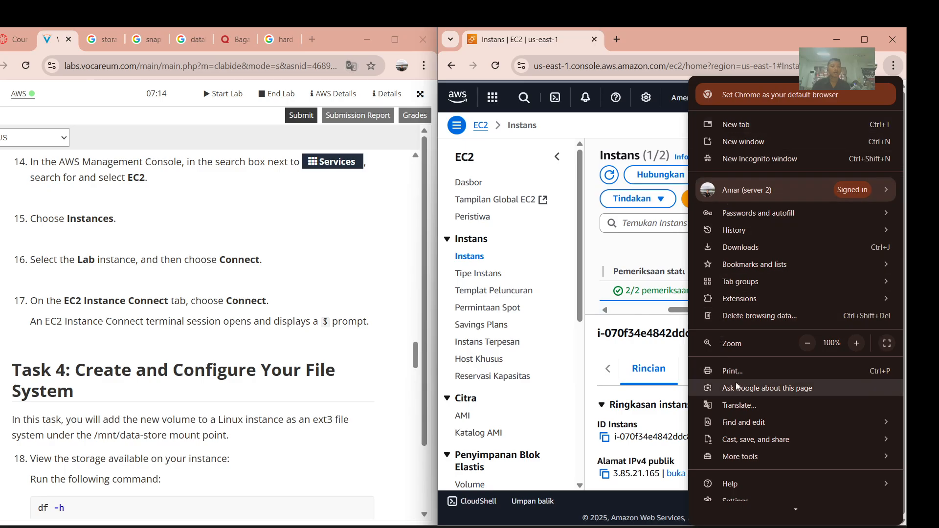
pyautogui.click(739, 405)
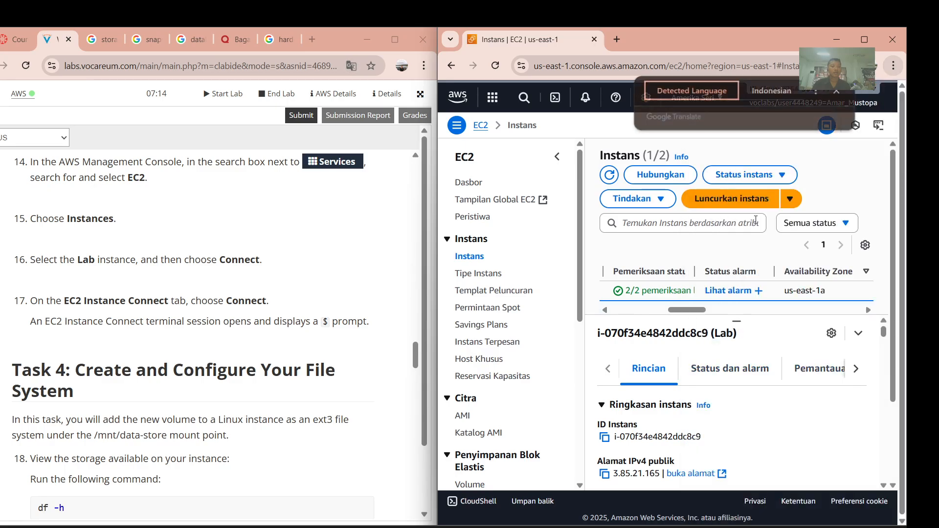
pyautogui.click(776, 90)
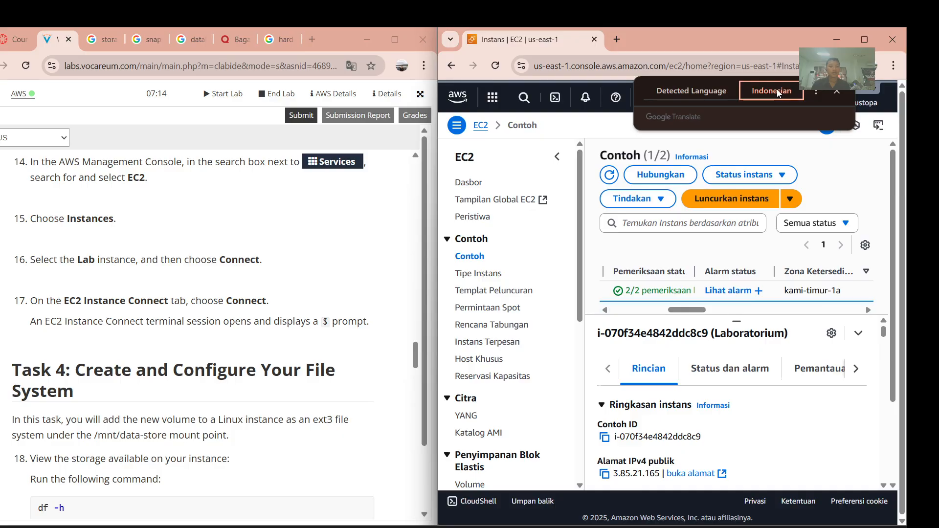
pyautogui.click(671, 175)
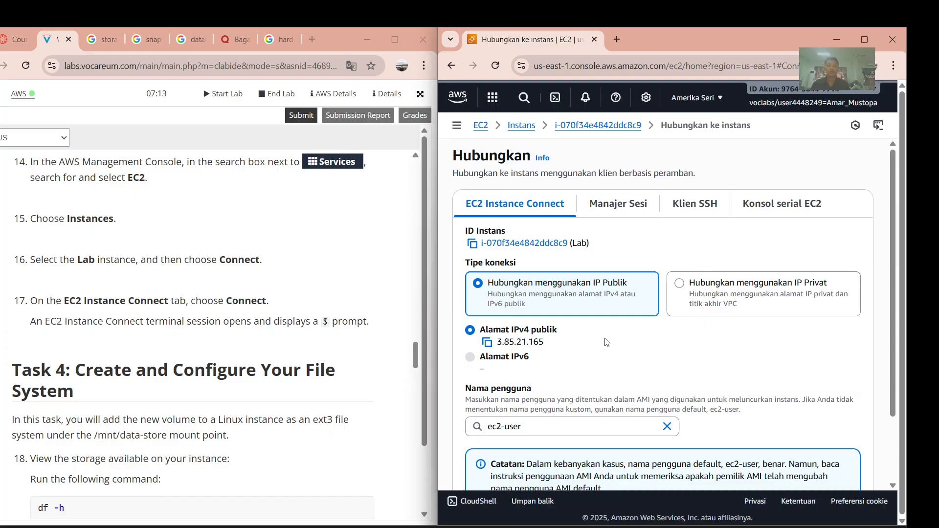
# Translate the lab instructions back to Indonesian around steps 15 to 18.
pyautogui.scroll(-1, 313, 244)
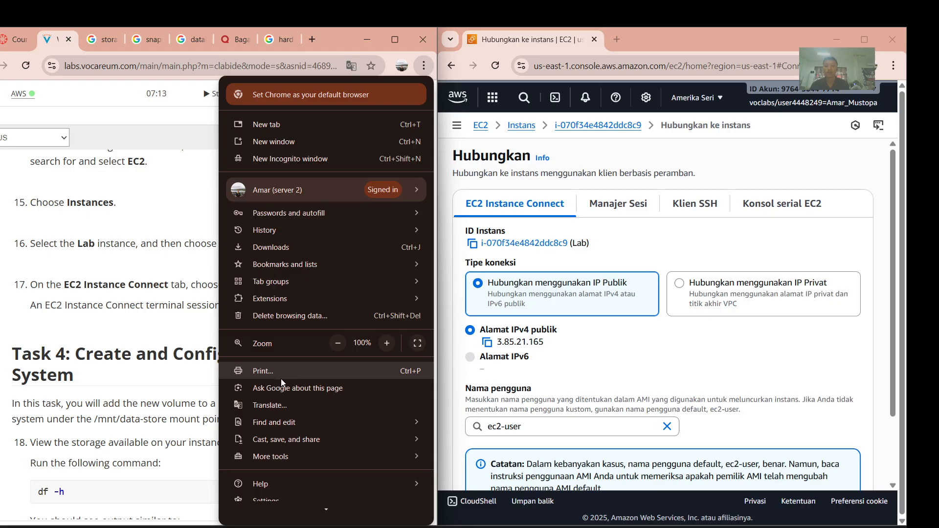
pyautogui.click(273, 412)
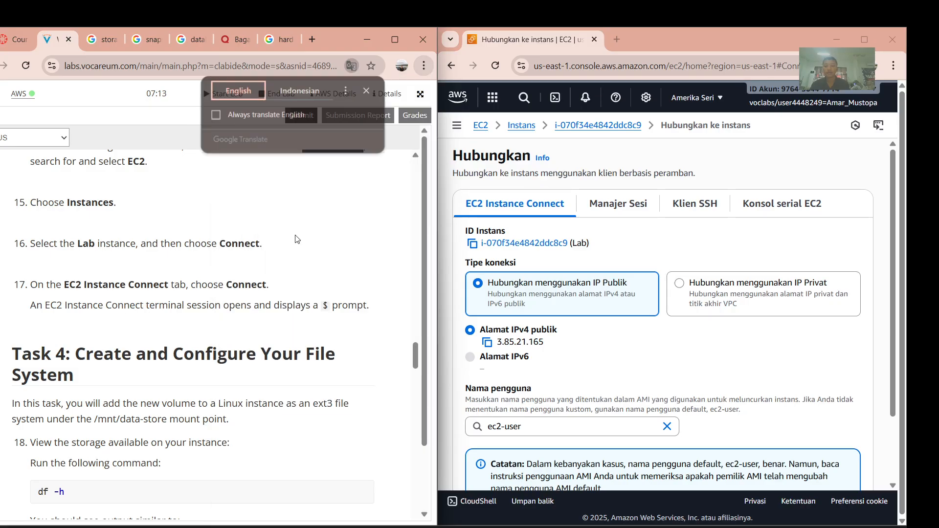
pyautogui.click(297, 86)
pyautogui.scroll(-1, 233, 208)
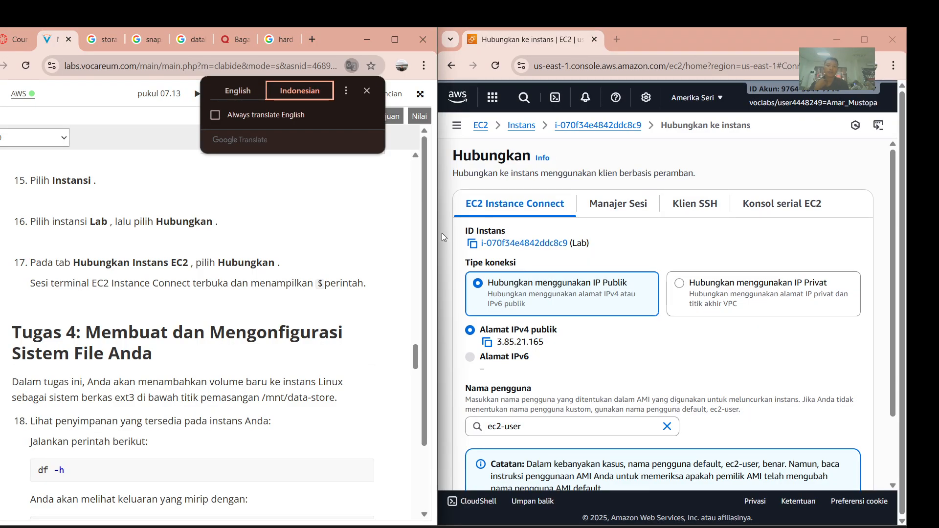
# Connect to the Lab instance through EC2 Instance Connect, using its public IPv4 address and the user name ec2-user.
pyautogui.scroll(-1, 577, 230)
pyautogui.scroll(-1, 586, 222)
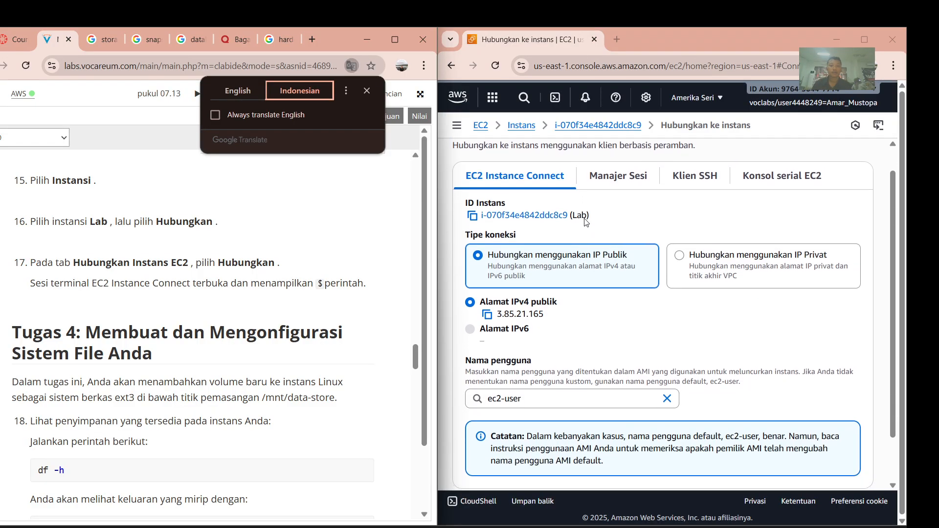
pyautogui.scroll(-1, 556, 300)
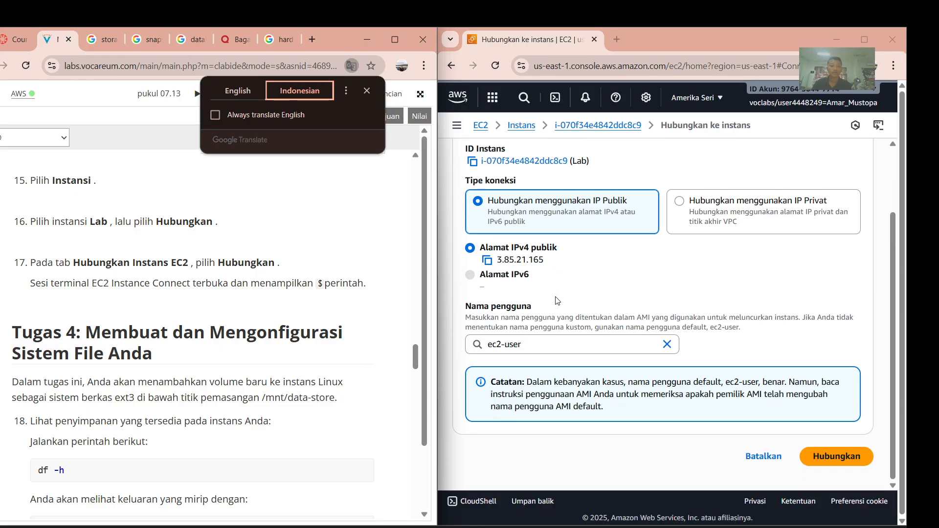
pyautogui.scroll(3, 593, 232)
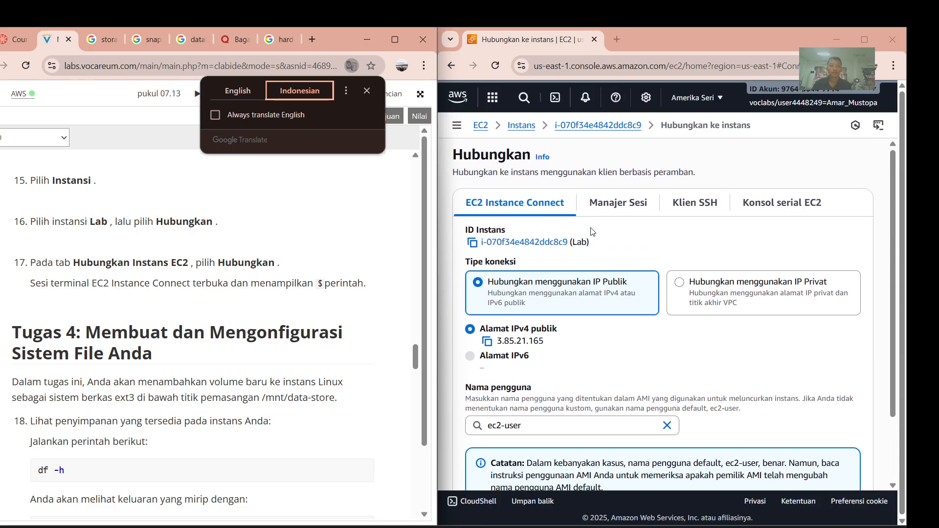
pyautogui.scroll(-3, 593, 231)
pyautogui.click(836, 456)
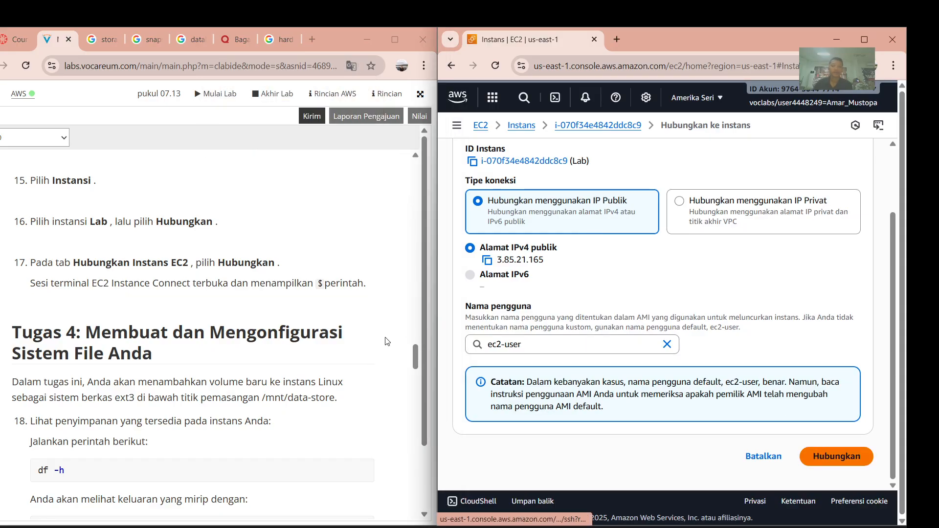
# Review Task 3 in the lab instructions and read the start of Task 4, including the df -h command in step 18.
pyautogui.scroll(-1, 179, 295)
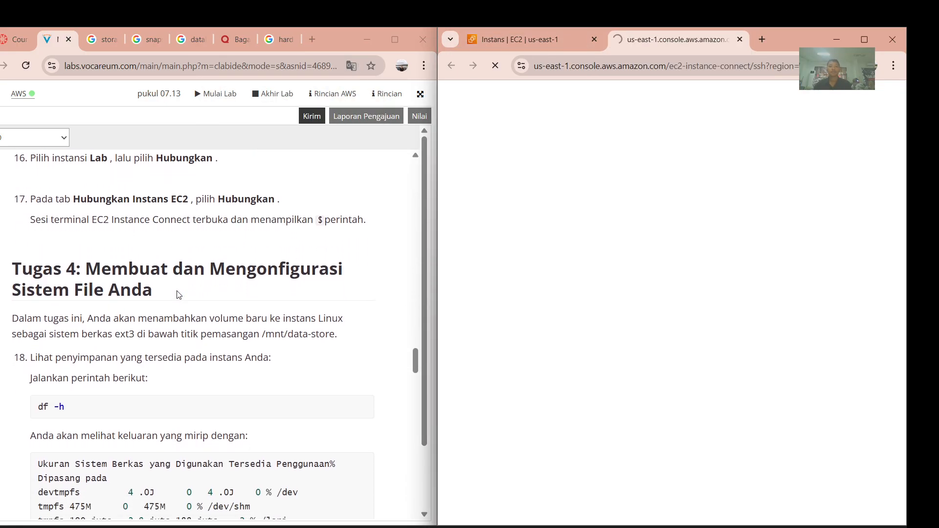
pyautogui.scroll(3, 179, 294)
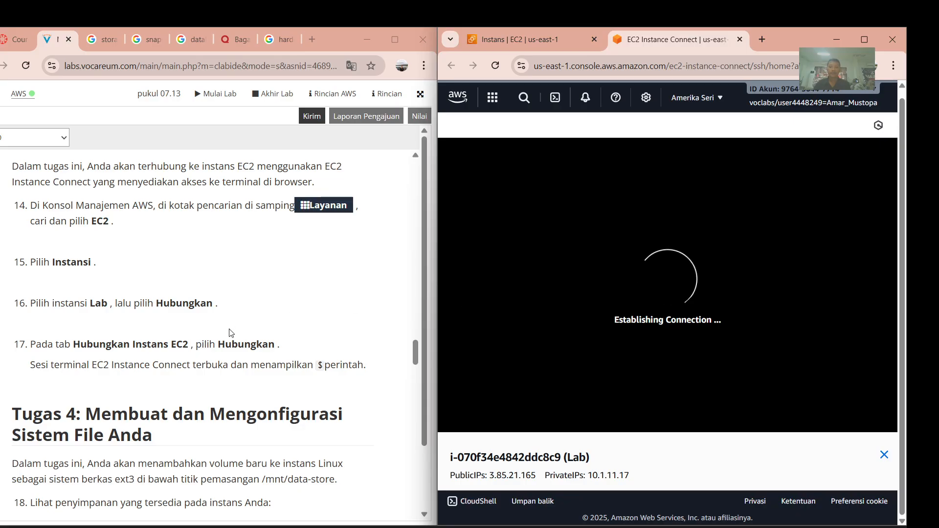
pyautogui.scroll(-3, 232, 333)
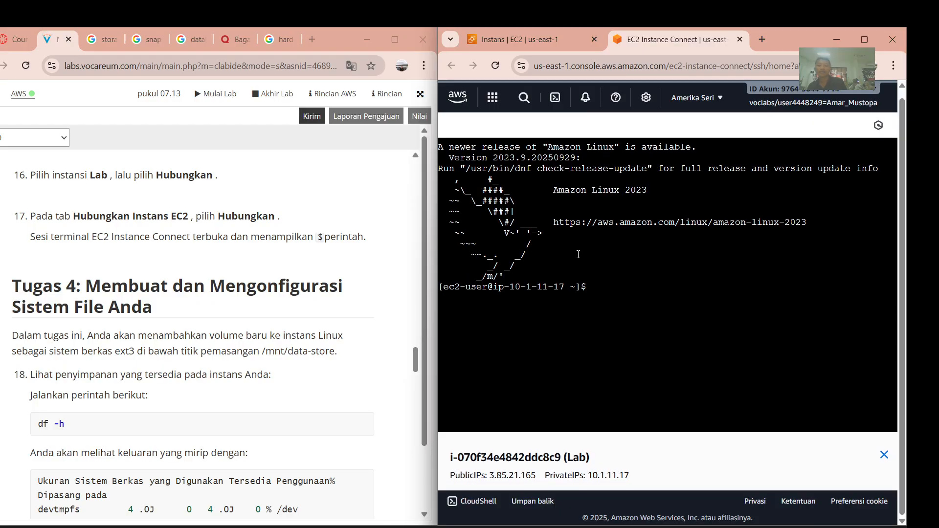
pyautogui.scroll(-1, 123, 293)
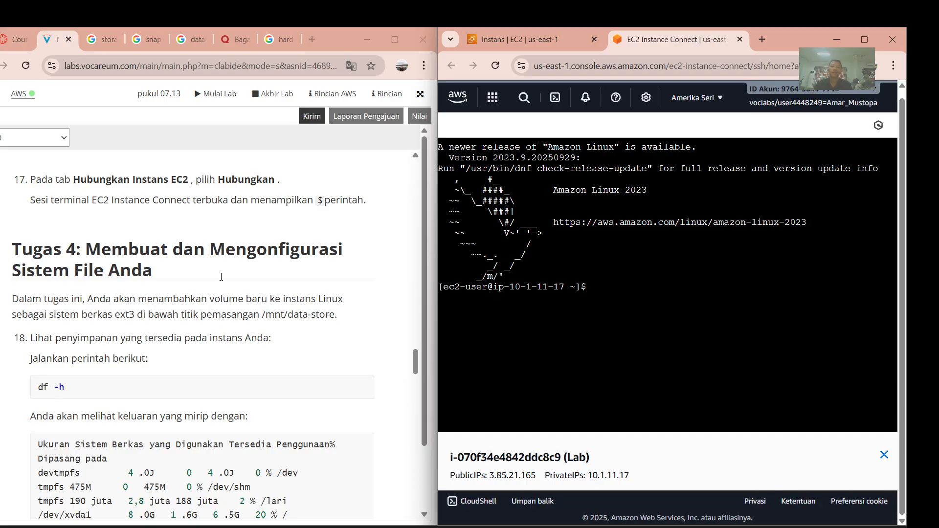
pyautogui.scroll(6, 221, 277)
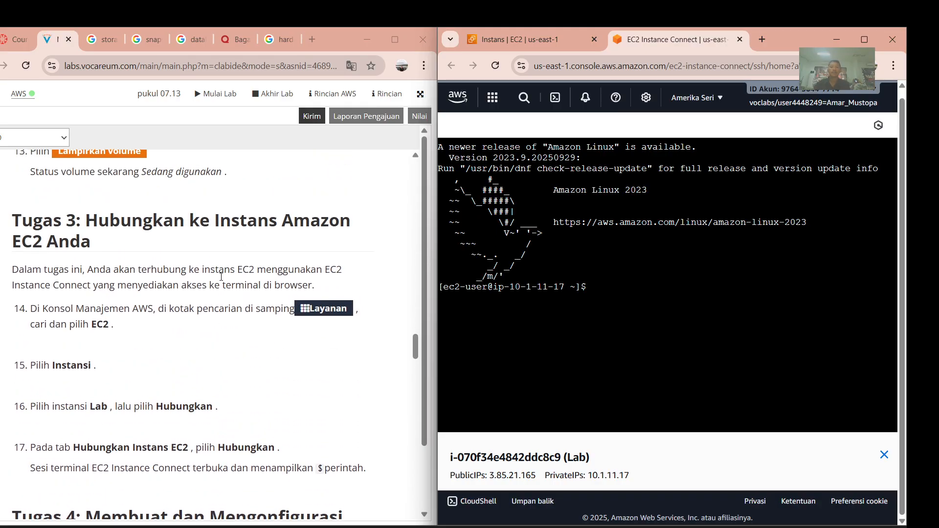
pyautogui.scroll(-1, 221, 277)
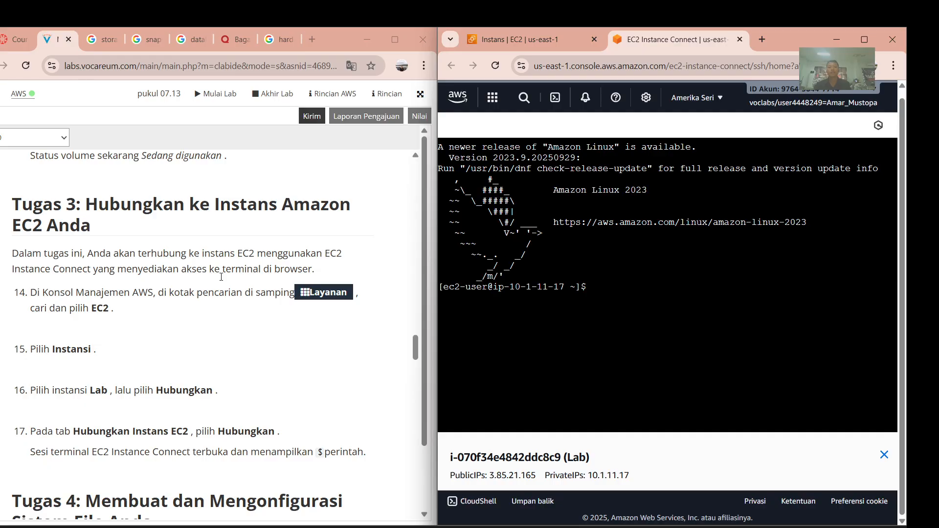
pyautogui.scroll(1, 221, 276)
pyautogui.scroll(-4, 222, 276)
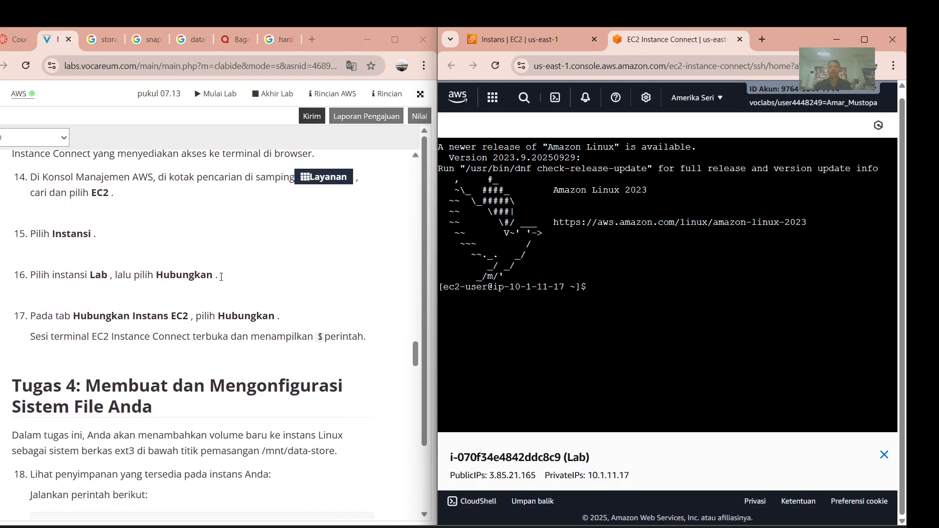
pyautogui.scroll(-4, 221, 276)
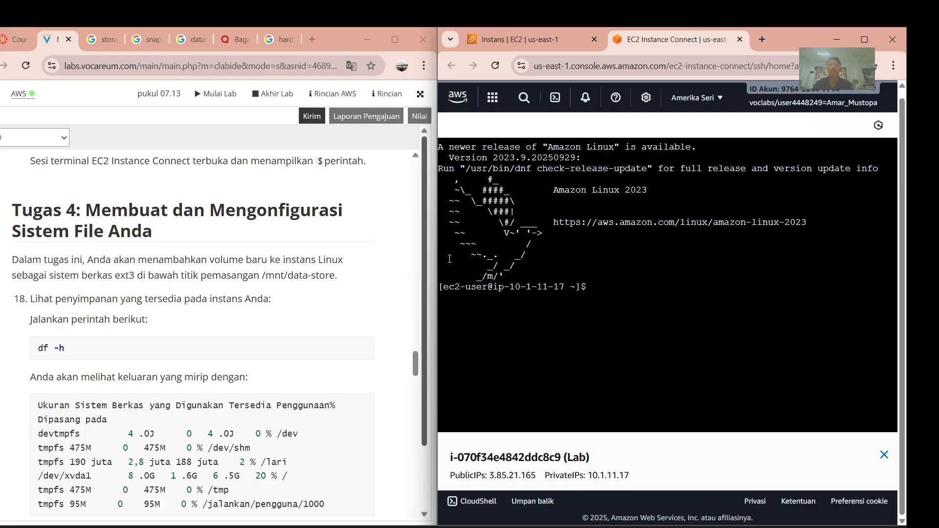
pyautogui.scroll(-1, 165, 406)
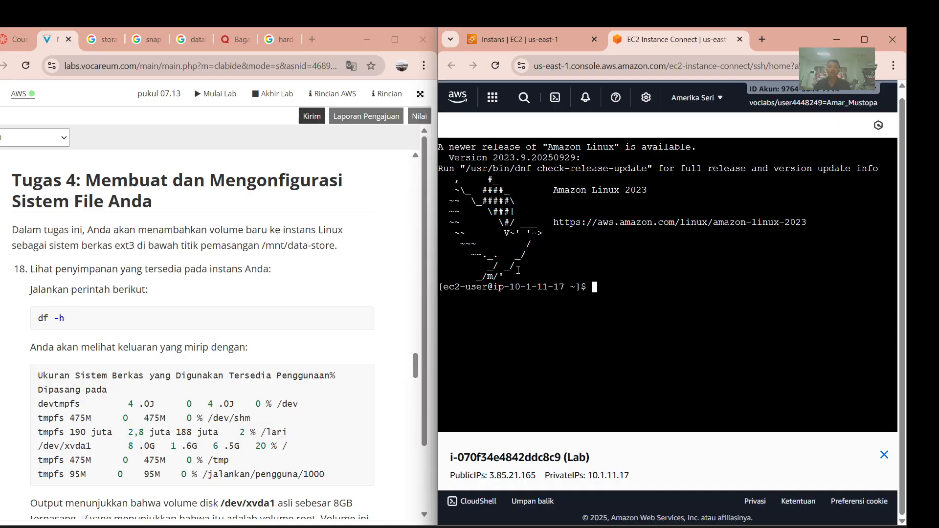
# Run df -h to list the instance's storage and compare the root volume entry with the lab's explanation.
pyautogui.write('df -h')
pyautogui.press('Return')
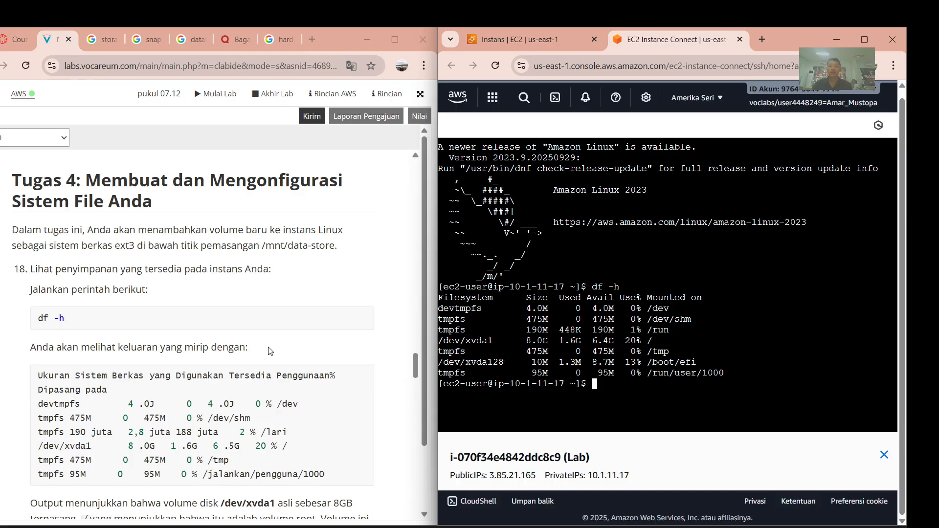
pyautogui.scroll(-1, 269, 348)
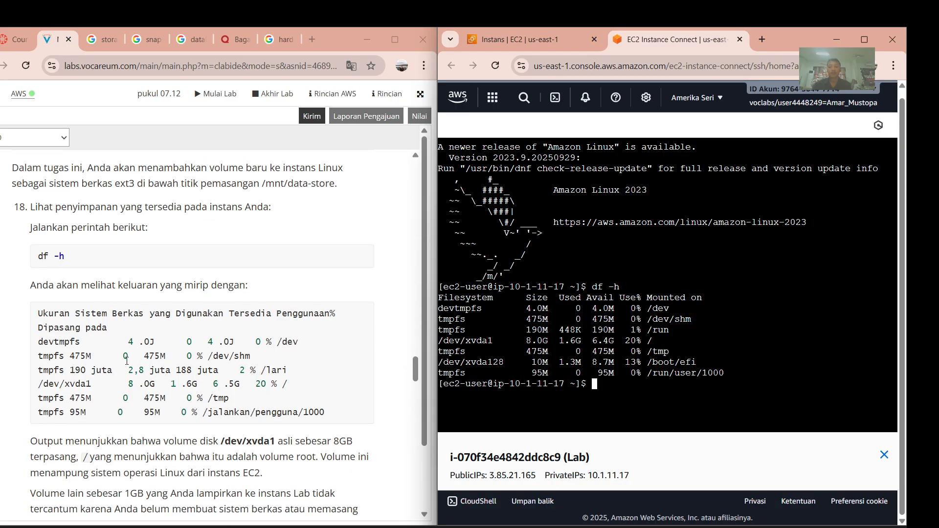
pyautogui.scroll(-1, 234, 371)
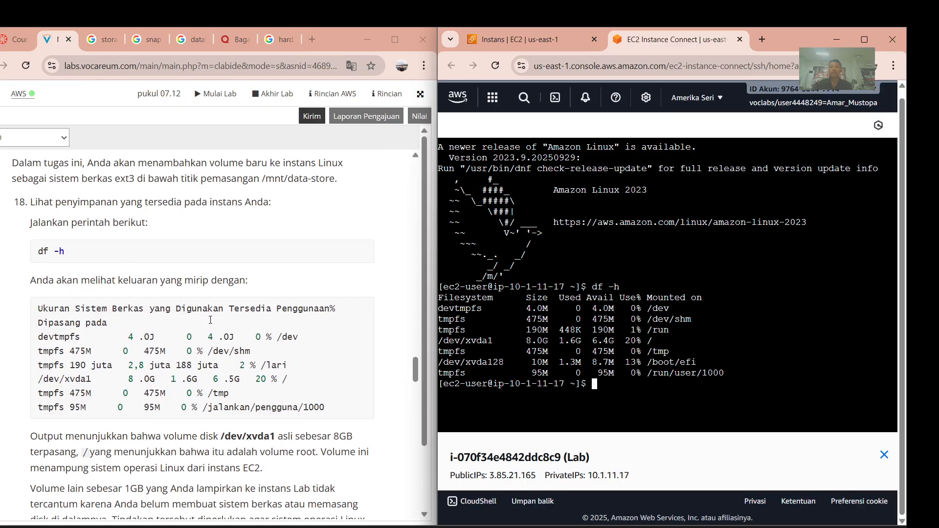
pyautogui.scroll(-2, 254, 321)
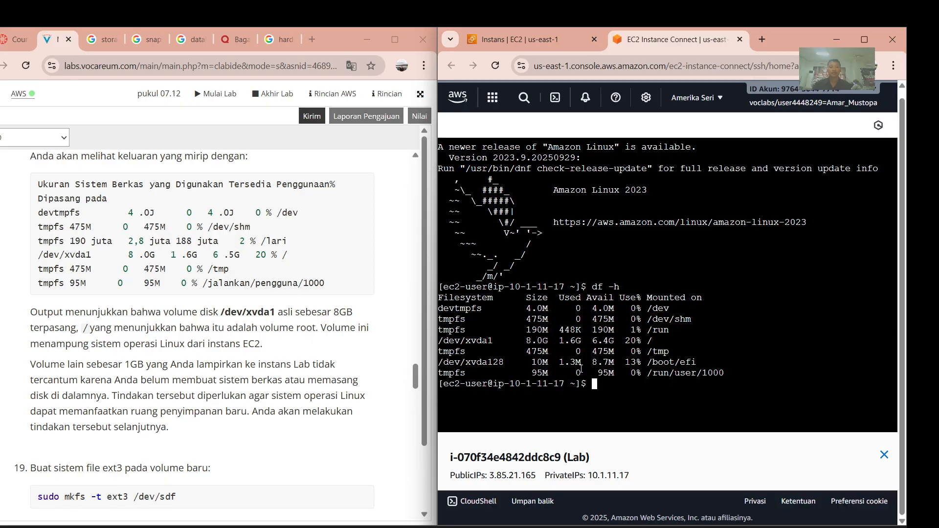
pyautogui.moveTo(563, 339); pyautogui.dragTo(501, 341)
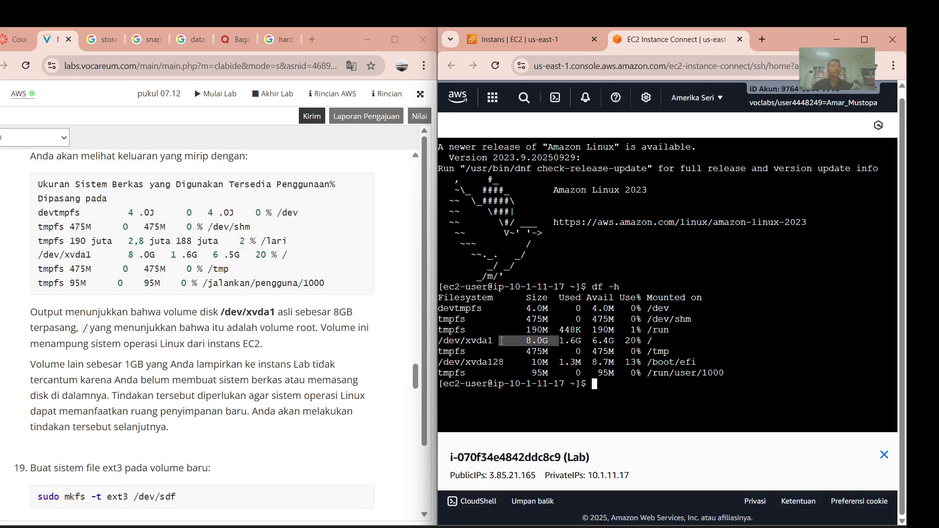
pyautogui.scroll(-1, 169, 367)
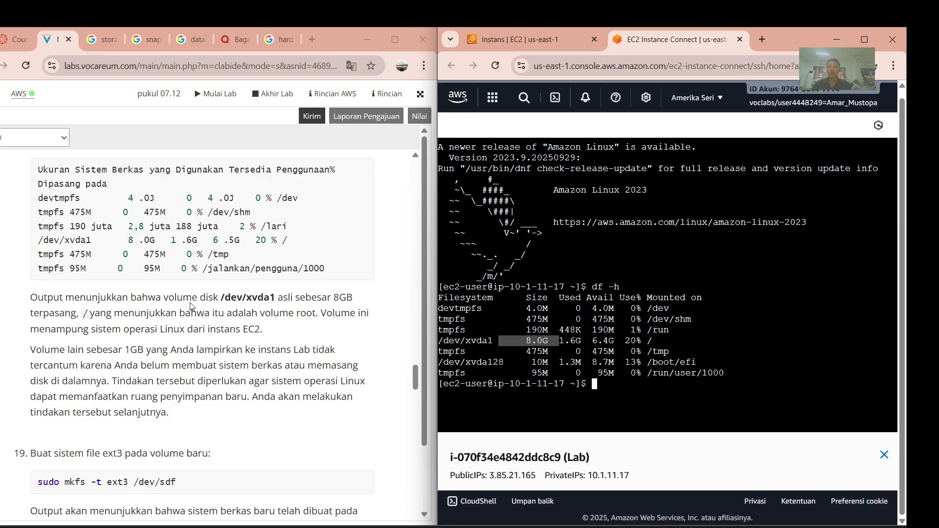
pyautogui.scroll(-1, 201, 345)
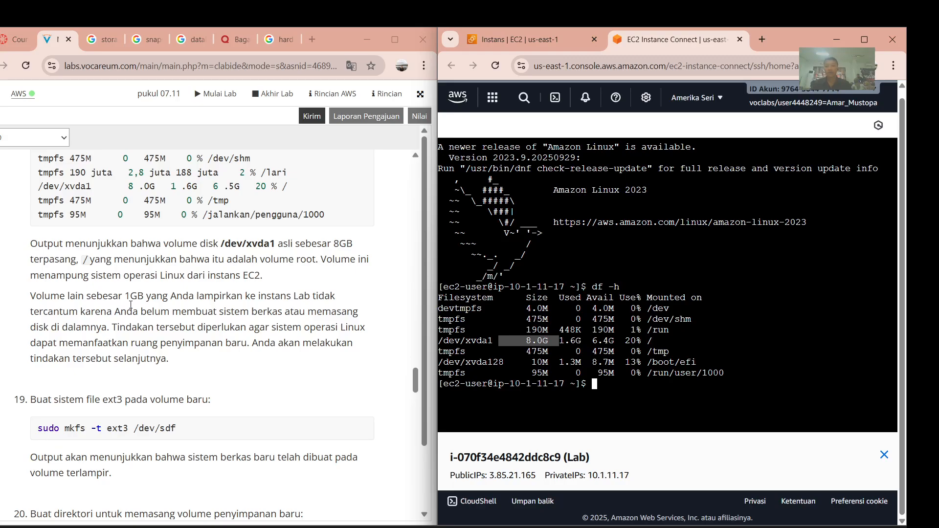
# Switch the lab instructions for creating the file system from Indonesian back to the original English.
pyautogui.scroll(-3, 216, 301)
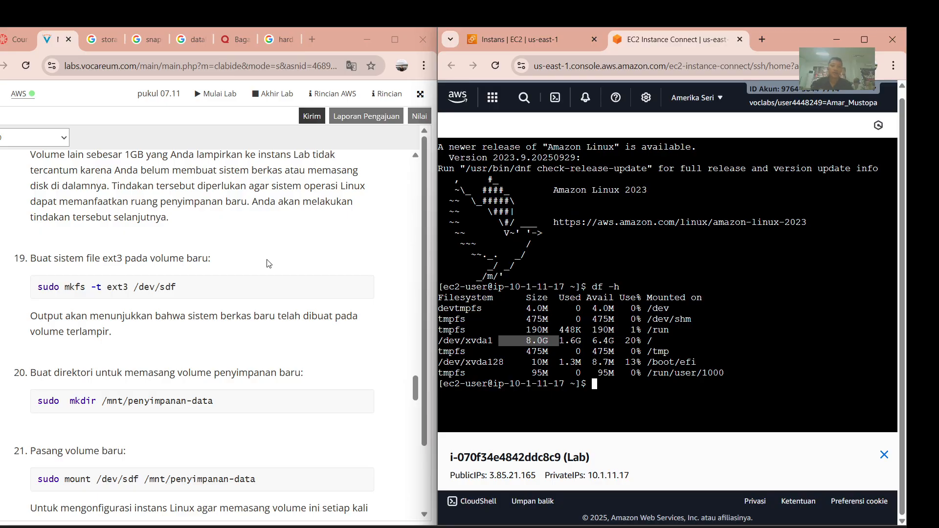
pyautogui.click(425, 65)
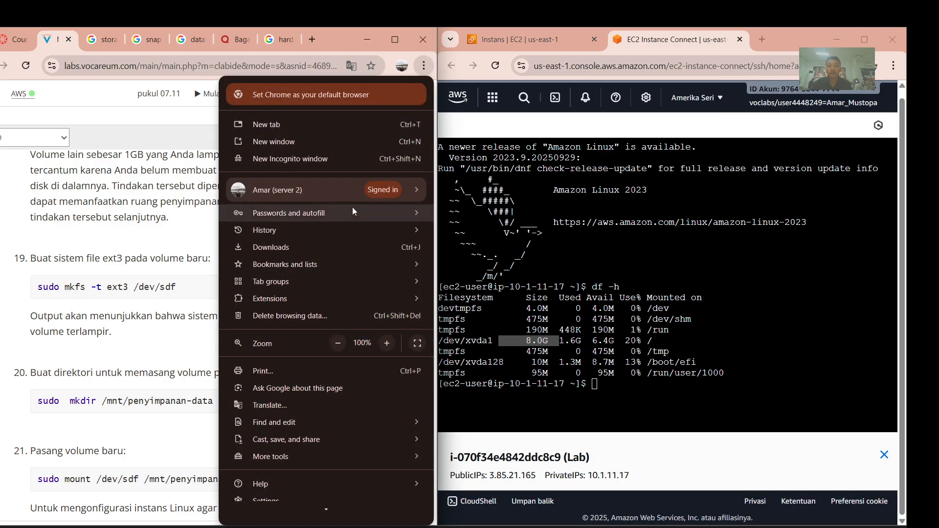
pyautogui.click(271, 406)
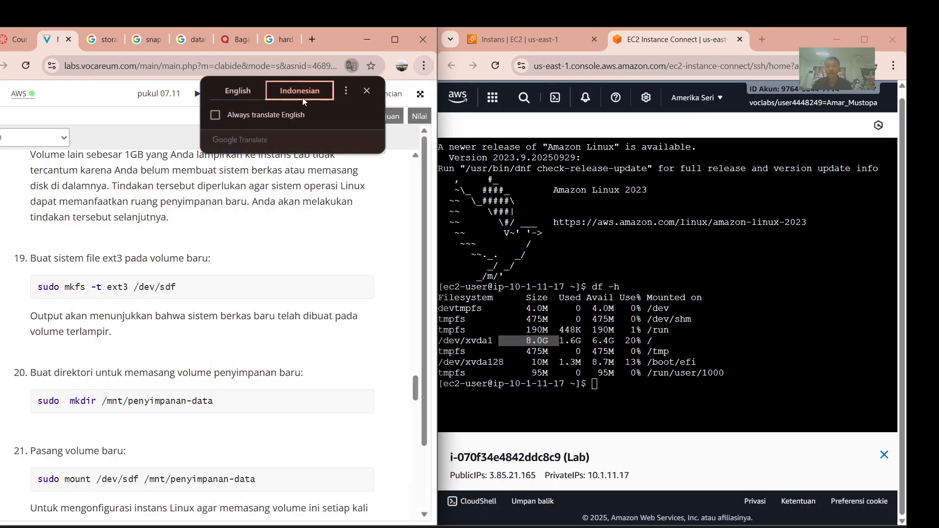
pyautogui.click(245, 92)
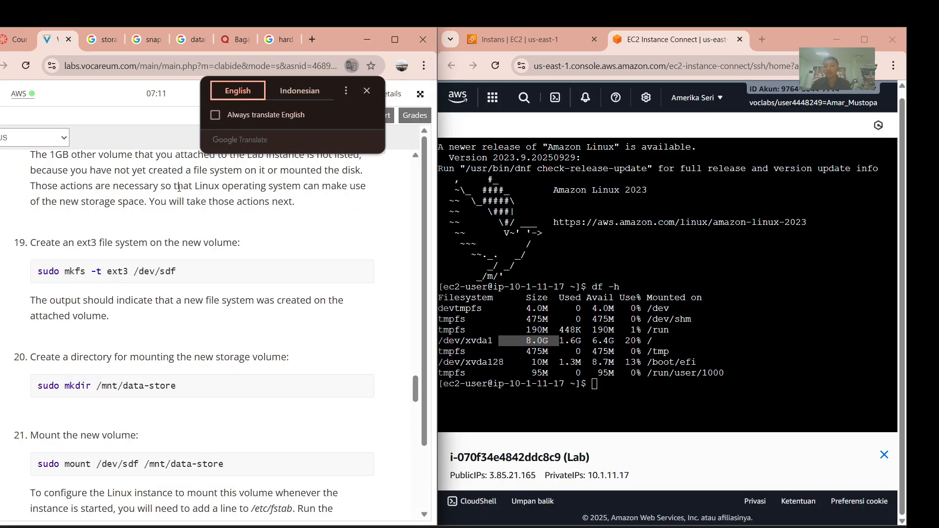
pyautogui.click(300, 91)
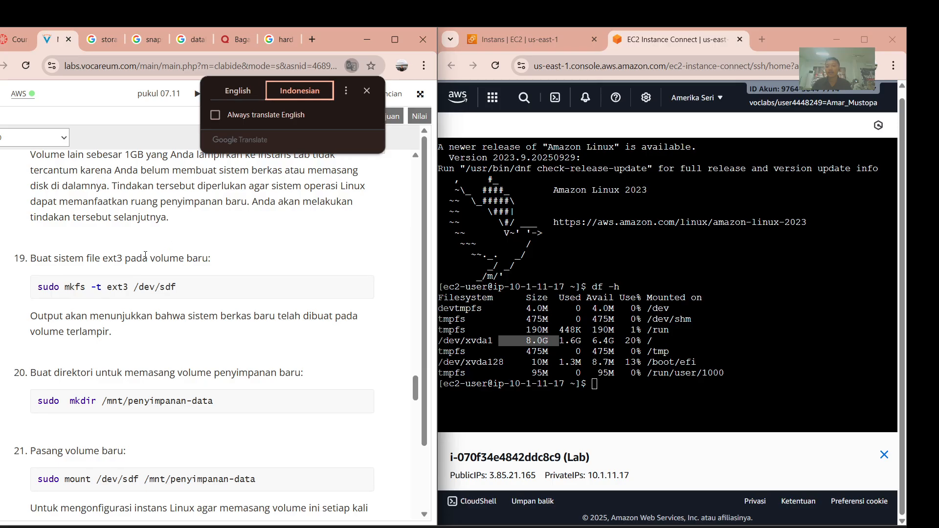
pyautogui.click(259, 92)
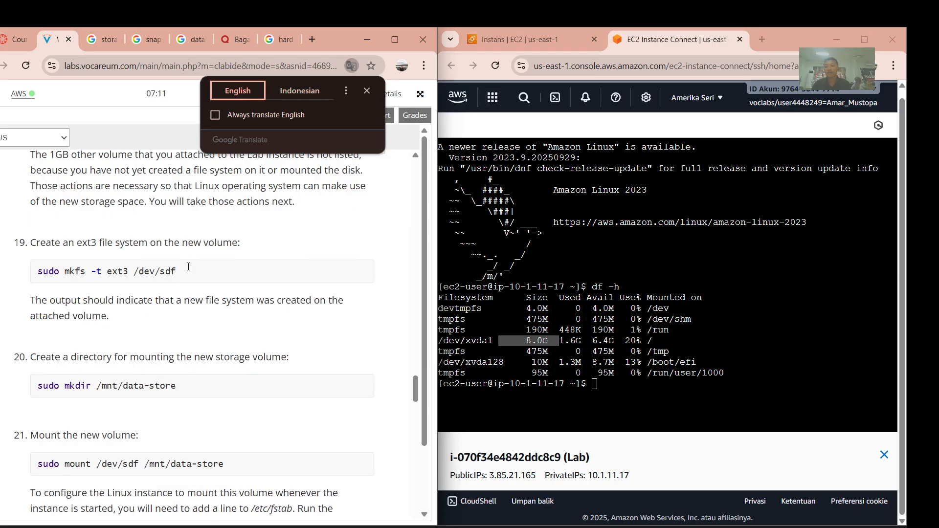
# Try to create an ext3 file system on the new volume with the lab command sudo mkfs -t ext3 /dev/sdf.
pyautogui.moveTo(177, 271); pyautogui.dragTo(37, 276)
pyautogui.press('super+c')
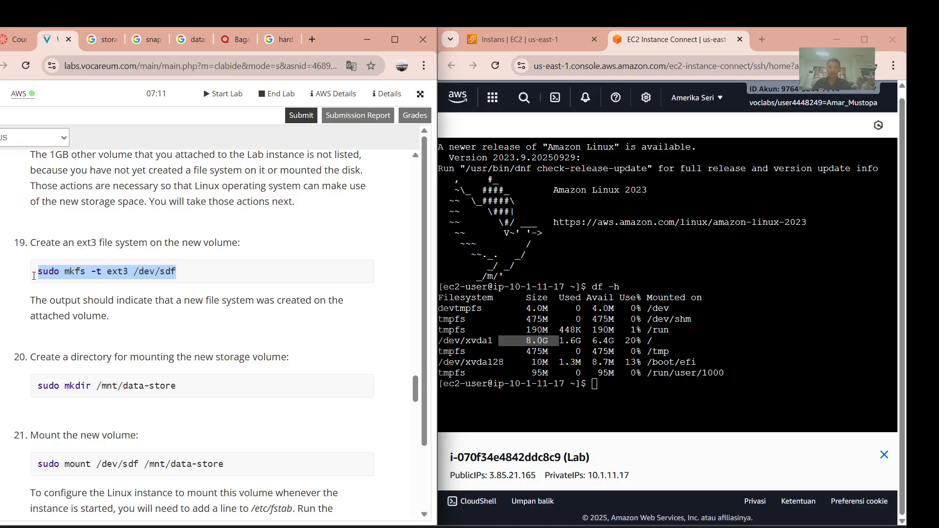
pyautogui.doubleClick(641, 390)
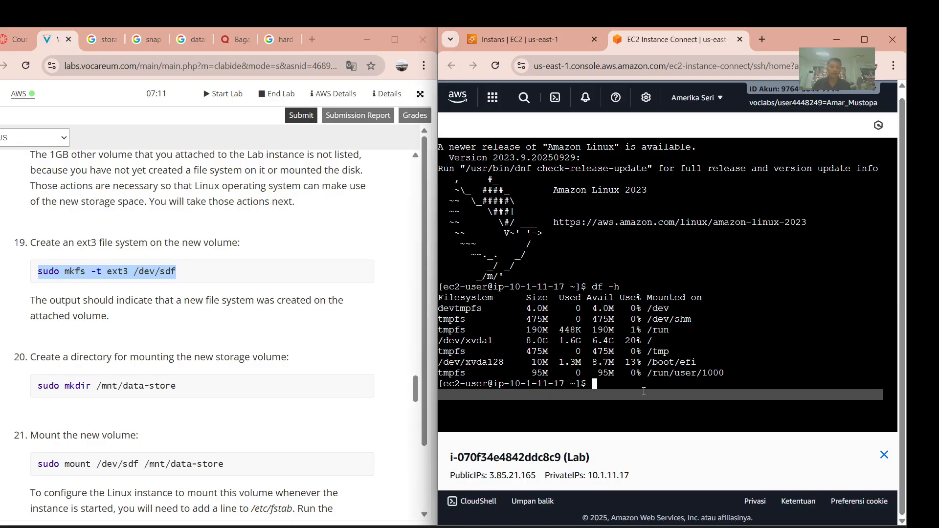
pyautogui.rightClick(609, 378)
pyautogui.click(633, 239)
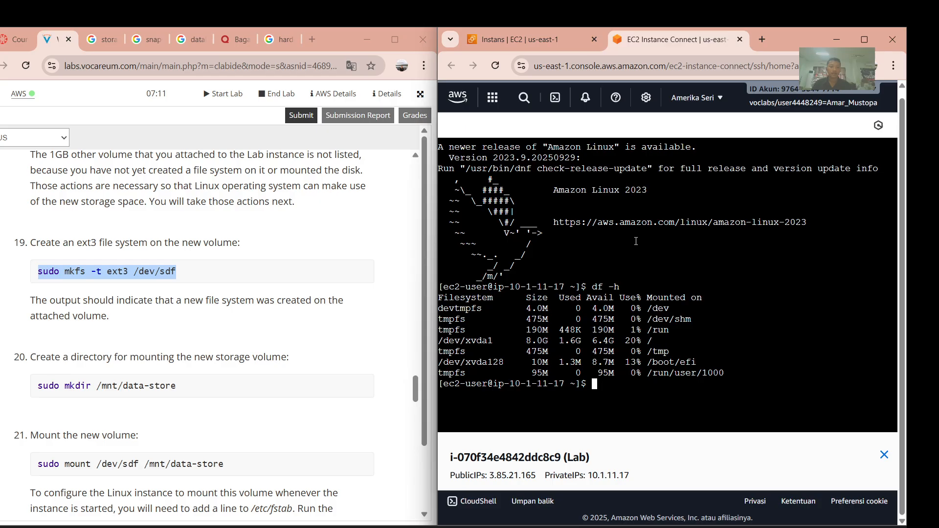
pyautogui.press('Return')
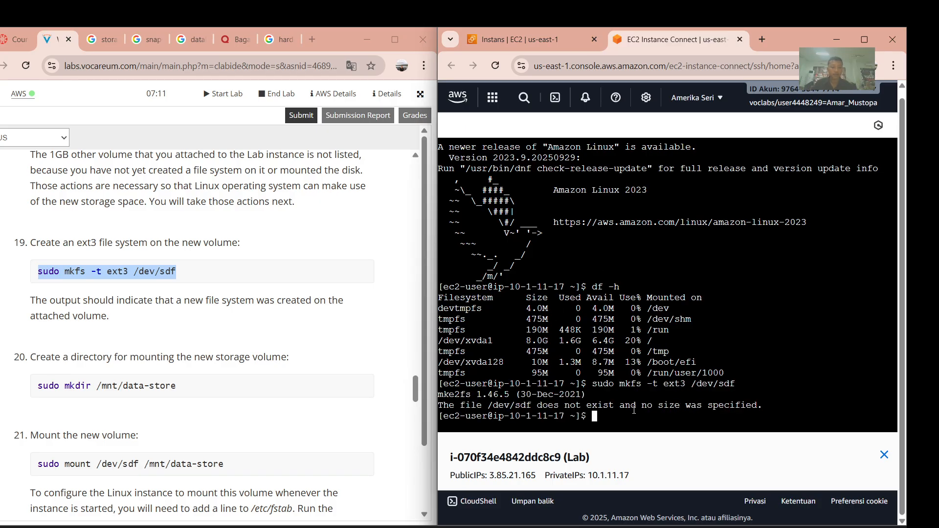
# Create the mount directory for the new volume with sudo mkdir /mnt/data-store.
pyautogui.scroll(-1, 266, 361)
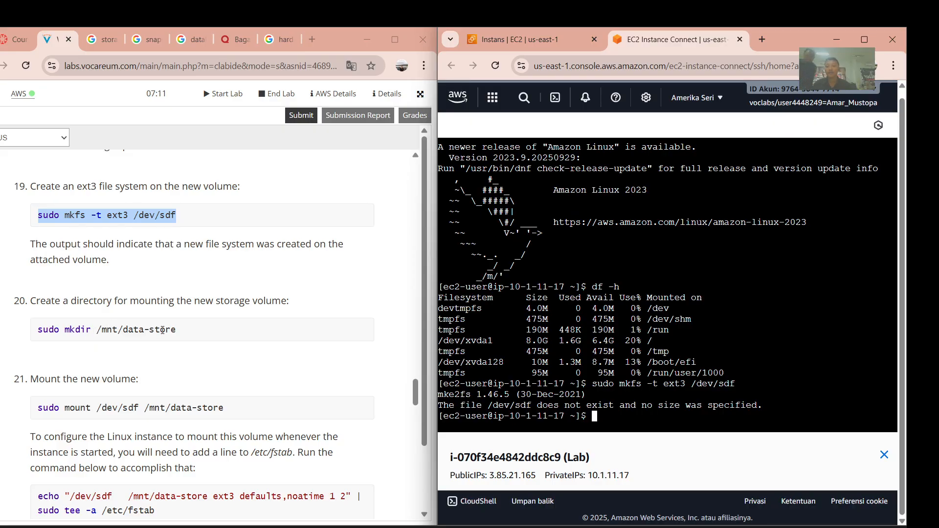
pyautogui.scroll(-1, 195, 343)
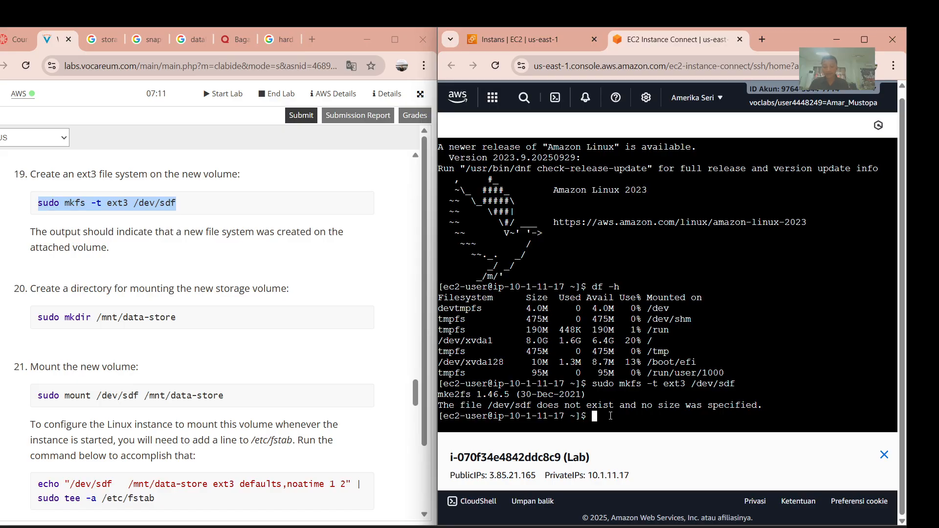
pyautogui.write('sudo mkdir')
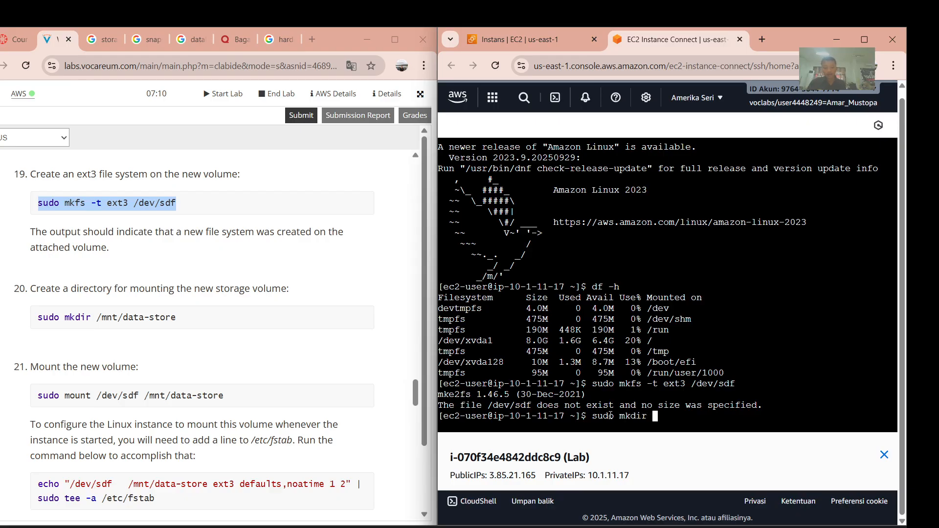
pyautogui.write(' /mnt/dat-')
pyautogui.press('BackSpace')
pyautogui.write('a-store')
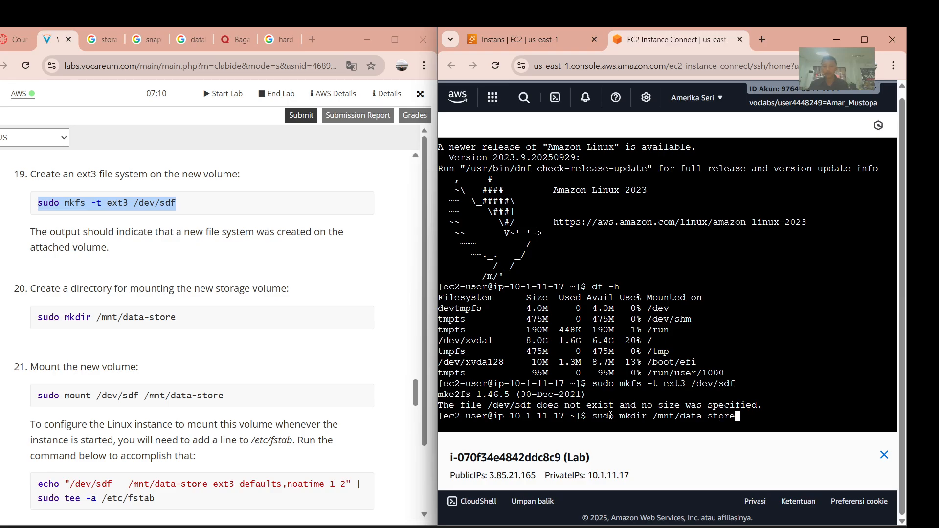
pyautogui.press('Return')
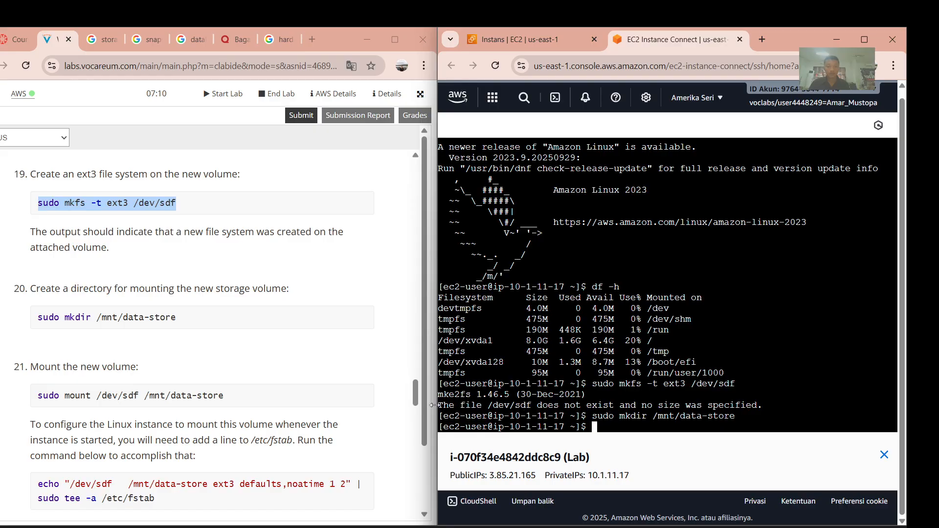
# Translate the lab page to Indonesian to read the volume-mounting instructions, and restore the English text.
pyautogui.scroll(-1, 200, 382)
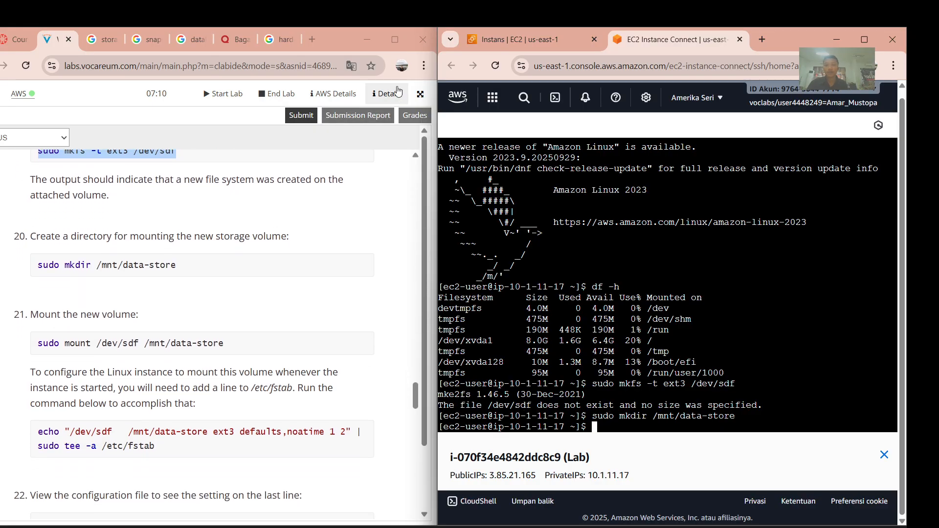
pyautogui.click(424, 66)
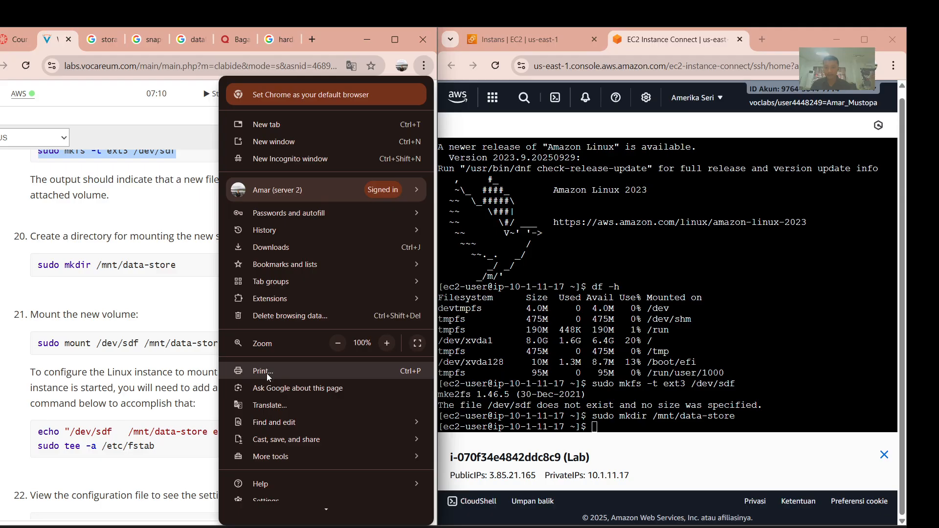
pyautogui.click(274, 407)
pyautogui.click(310, 96)
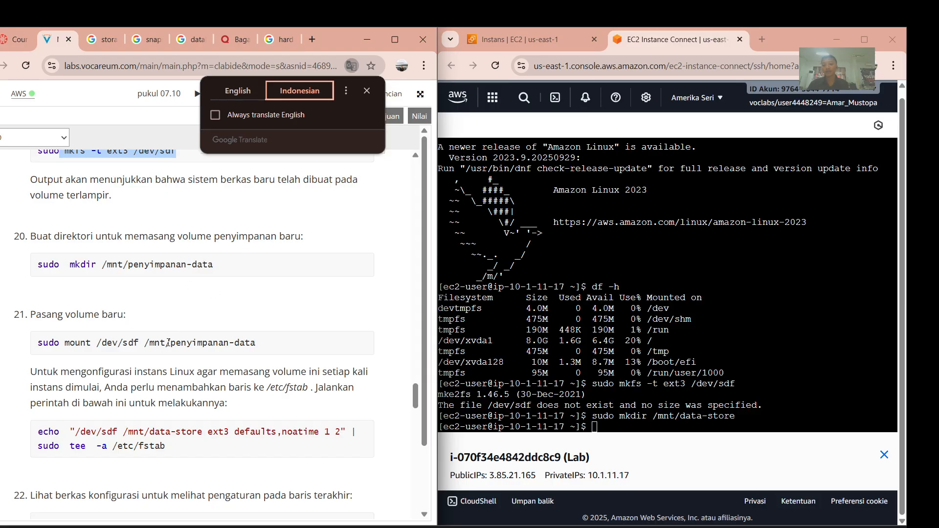
pyautogui.scroll(2, 212, 270)
pyautogui.scroll(-2, 212, 271)
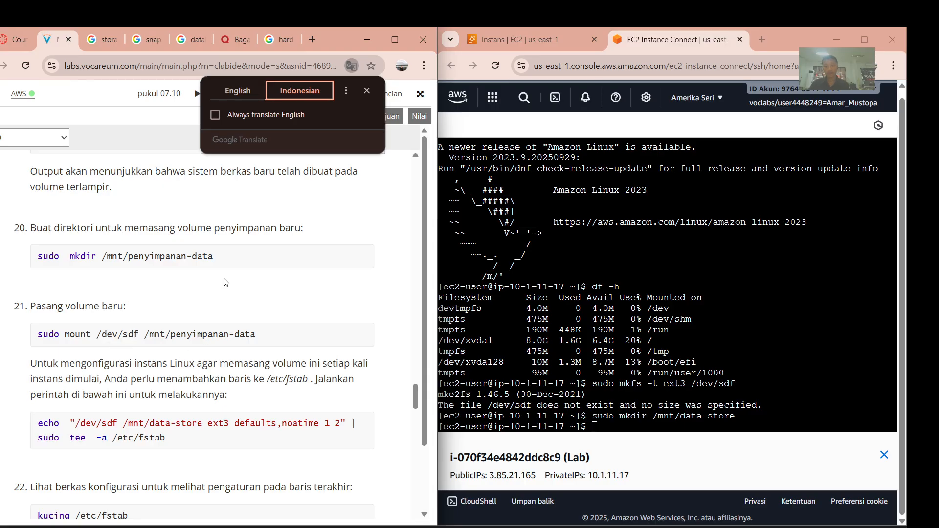
pyautogui.click(227, 96)
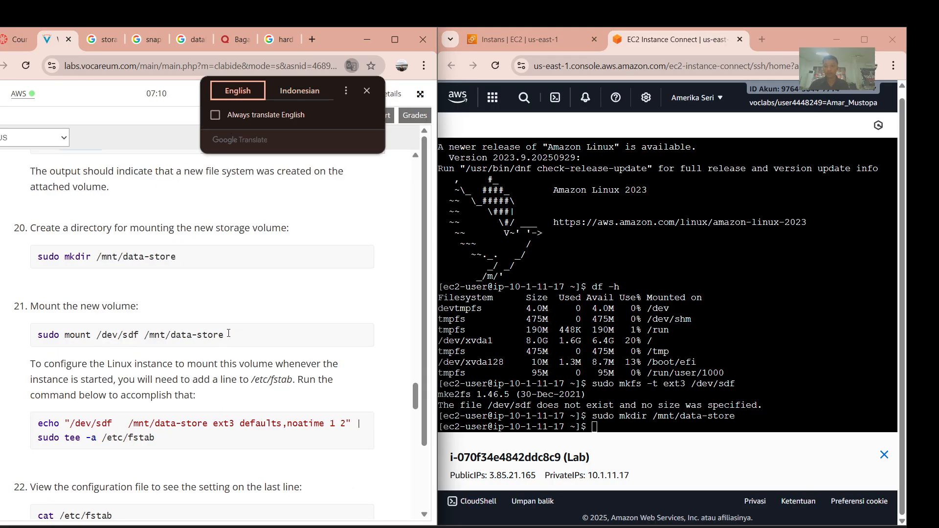
# Try to mount the new volume with the lab command sudo mount /dev/sdf /mnt/data-store.
pyautogui.moveTo(229, 333); pyautogui.dragTo(36, 330)
pyautogui.press('super+c')
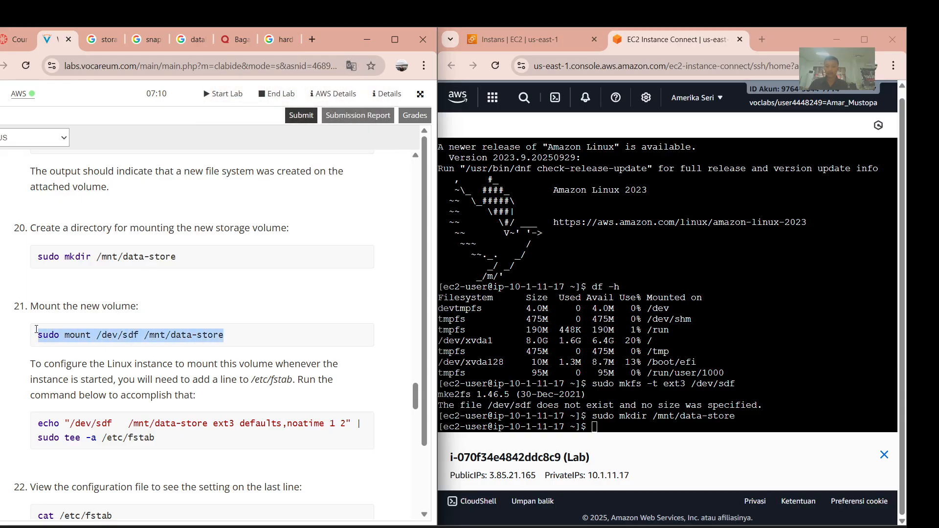
pyautogui.click(618, 429)
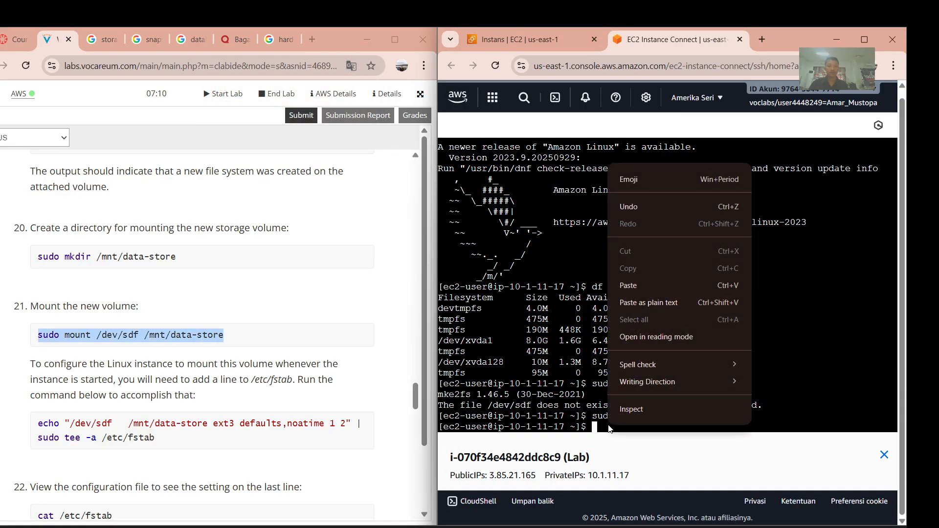
pyautogui.rightClick(610, 428)
pyautogui.click(630, 285)
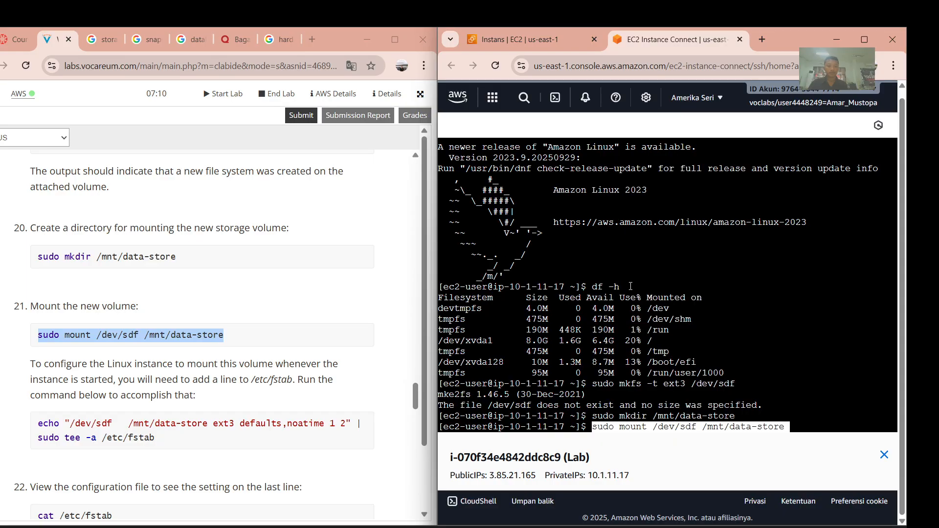
pyautogui.press('Return')
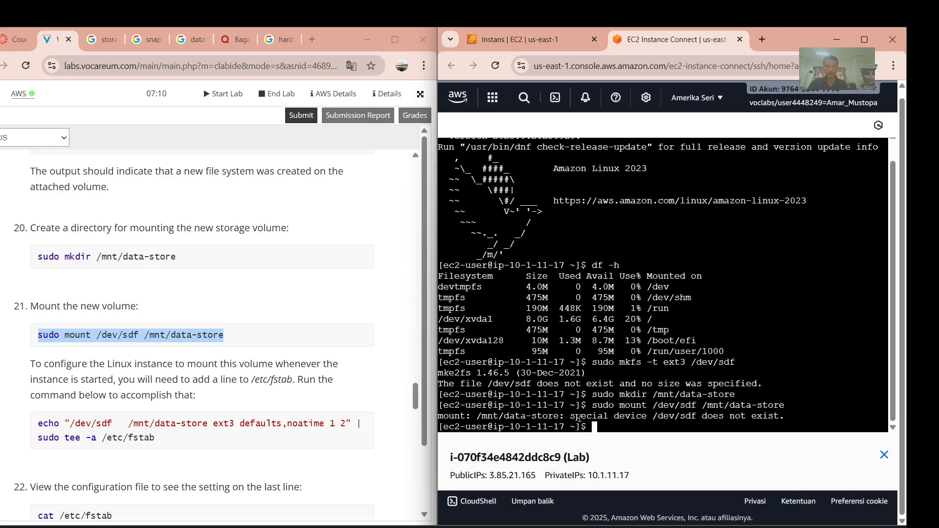
# Copy the terminal text from the mkfs output through the mount command's output.
pyautogui.moveTo(608, 426); pyautogui.dragTo(436, 380)
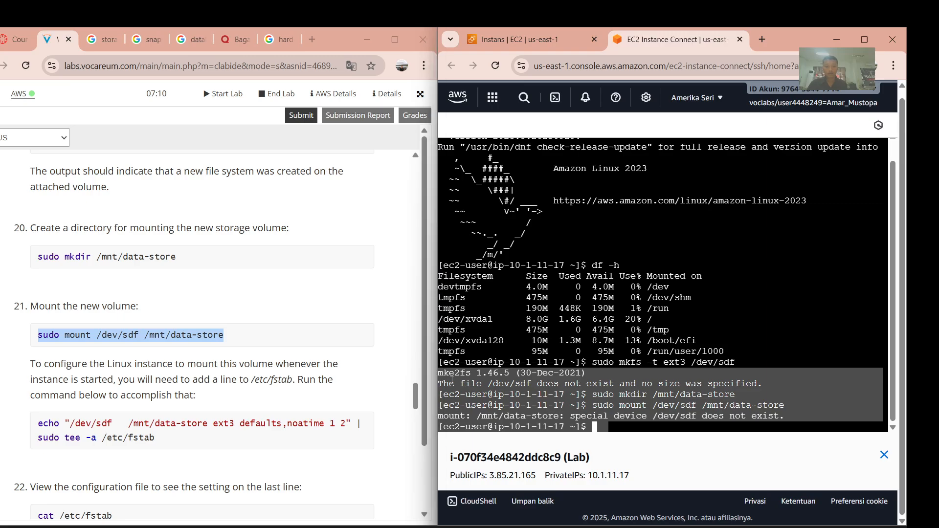
pyautogui.rightClick(449, 379)
pyautogui.click(478, 147)
# Open ChatGPT in a new browser tab and ask about the copied terminal errors with the question "ini knpa om".
pyautogui.click(762, 38)
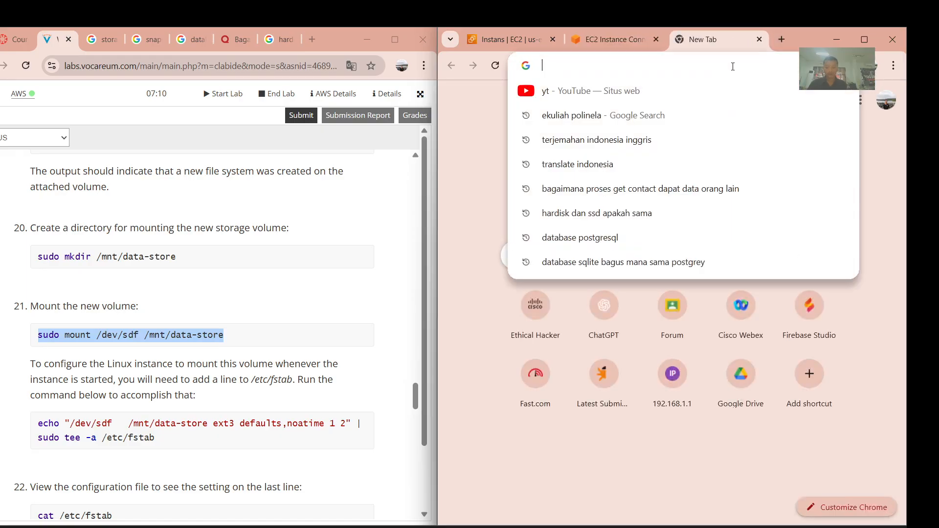
pyautogui.write('ch')
pyautogui.press('Return')
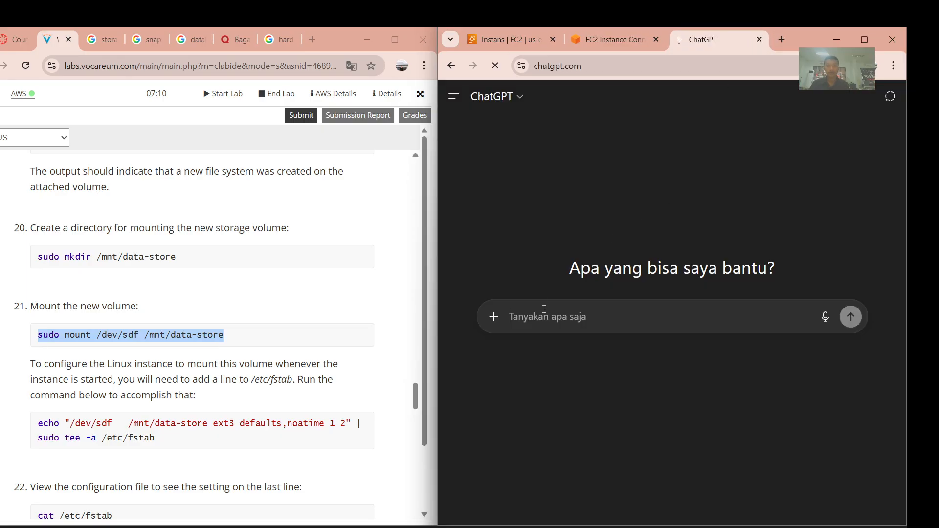
pyautogui.hotkey('ctrl', 'v')
pyautogui.hotkey('shift', 'Return')
pyautogui.hotkey('shift', 'Return')
pyautogui.hotkey('shift', 'Return')
pyautogui.write('in')
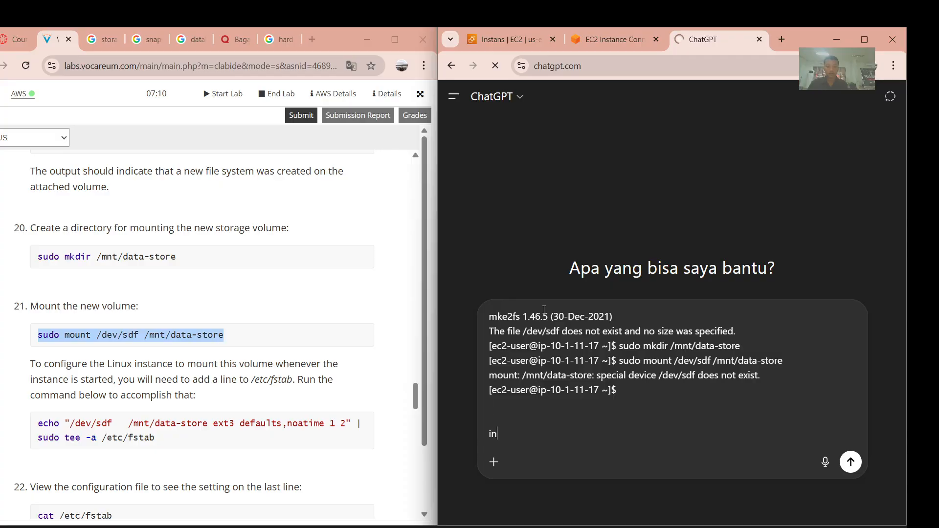
pyautogui.write('i knpa om')
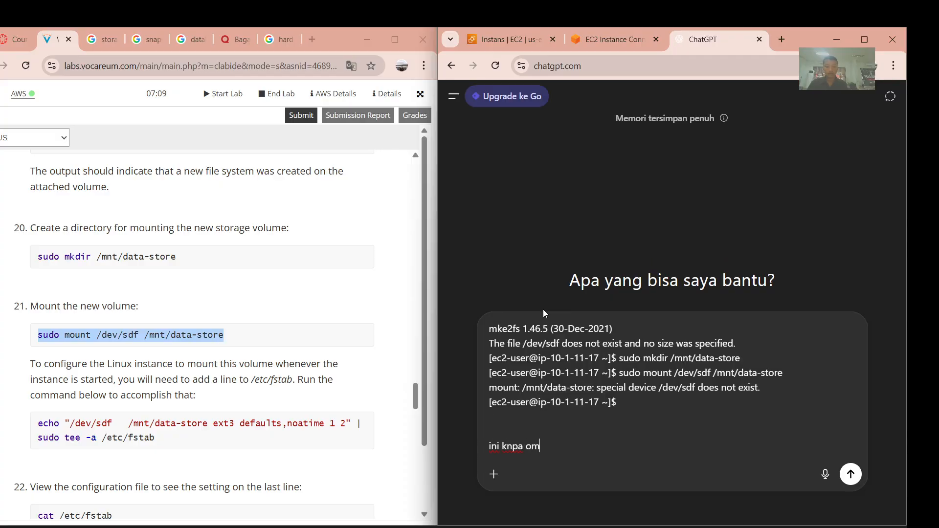
pyautogui.press('Return')
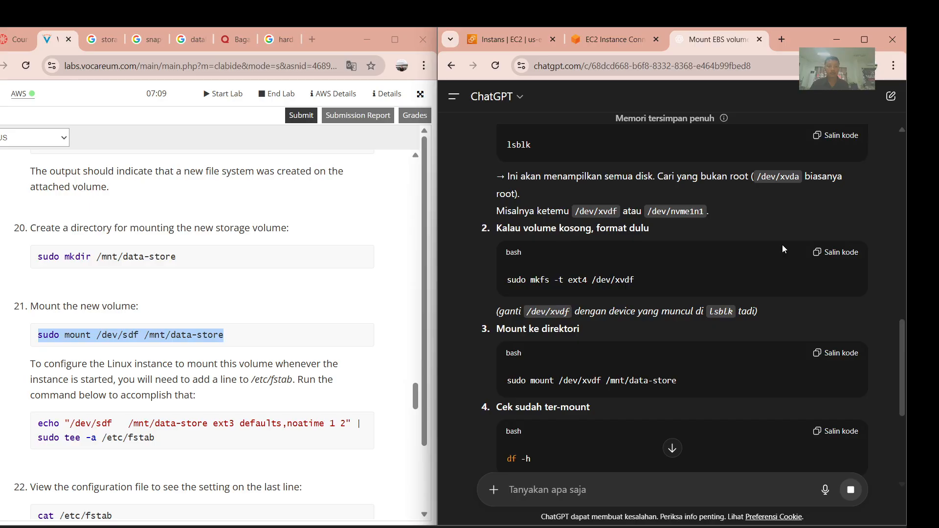
# Copy the lsblk command from ChatGPT's answer, then return to the EC2 terminal, close the instance details and clear the screen.
pyautogui.scroll(1, 802, 221)
pyautogui.click(834, 182)
pyautogui.click(635, 42)
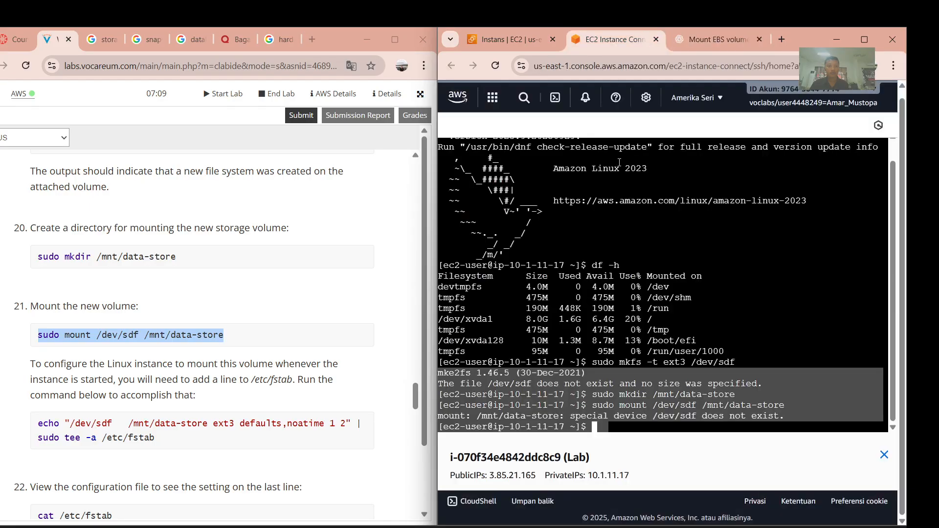
pyautogui.click(629, 428)
pyautogui.click(884, 455)
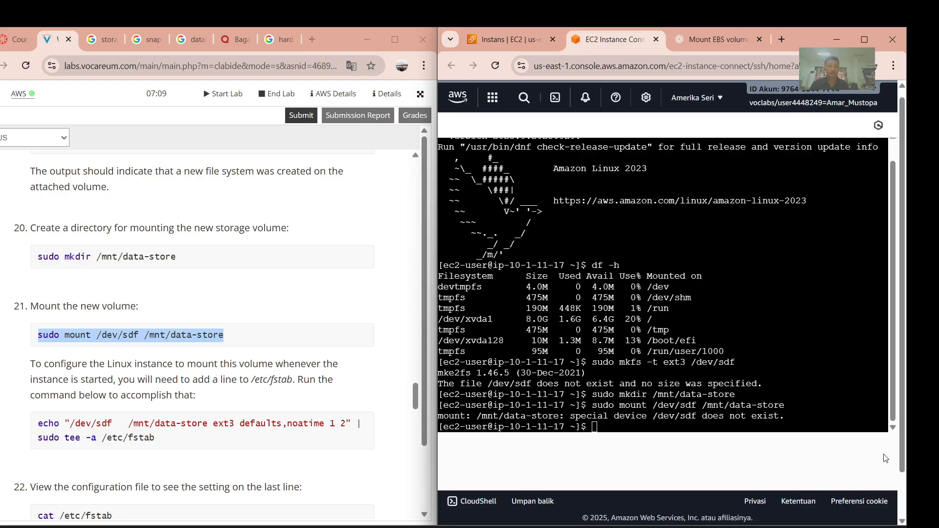
pyautogui.write('c')
pyautogui.write('lear')
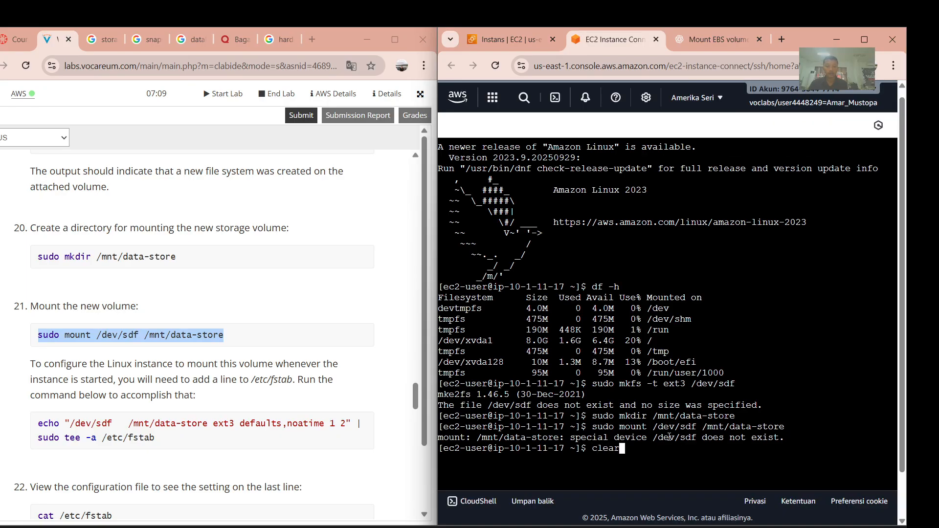
pyautogui.press('Return')
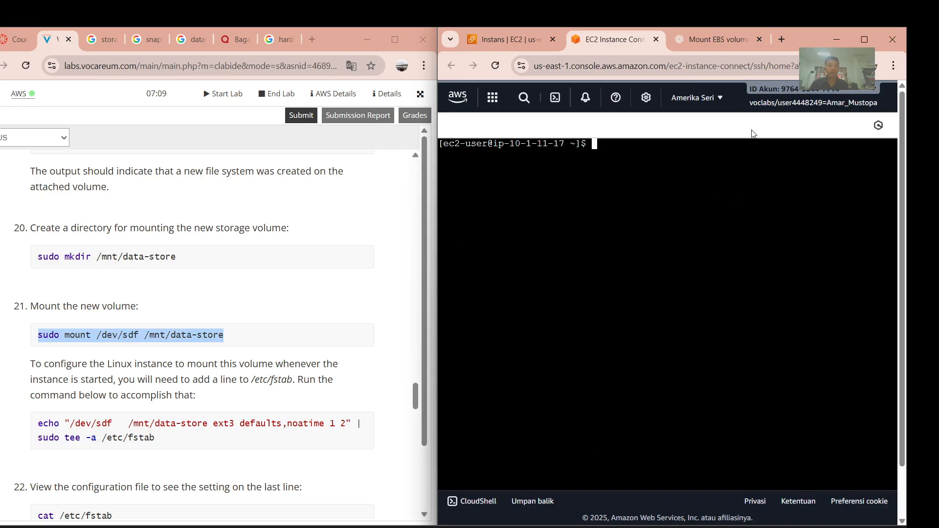
# Try to list the attached disks in the EC2 terminal with lsblk, copying the command again from ChatGPT for a second attempt.
pyautogui.rightClick(642, 152)
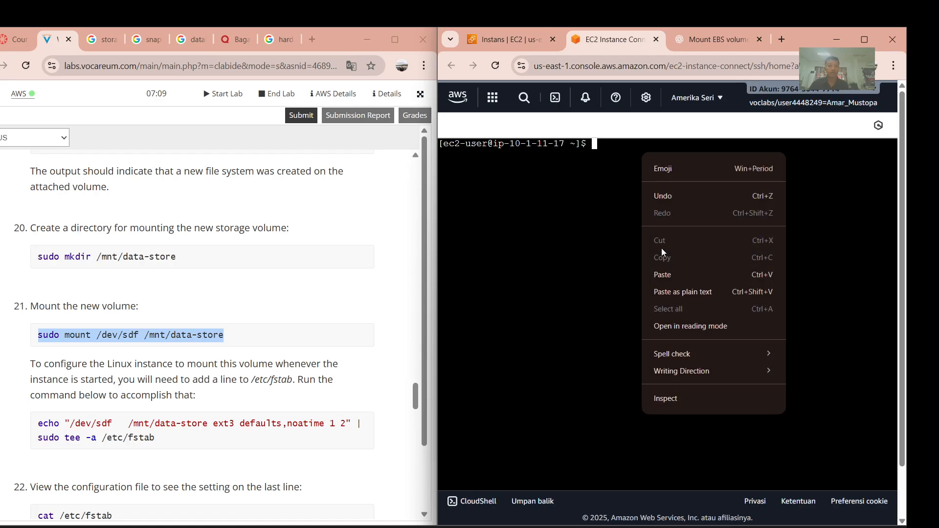
pyautogui.click(663, 275)
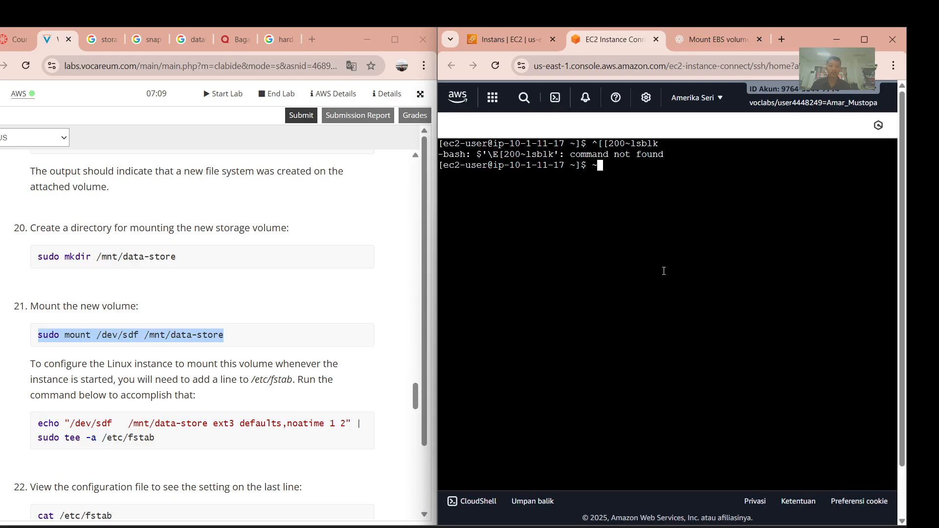
pyautogui.click(708, 40)
pyautogui.moveTo(546, 209); pyautogui.dragTo(505, 214)
pyautogui.press('super+c')
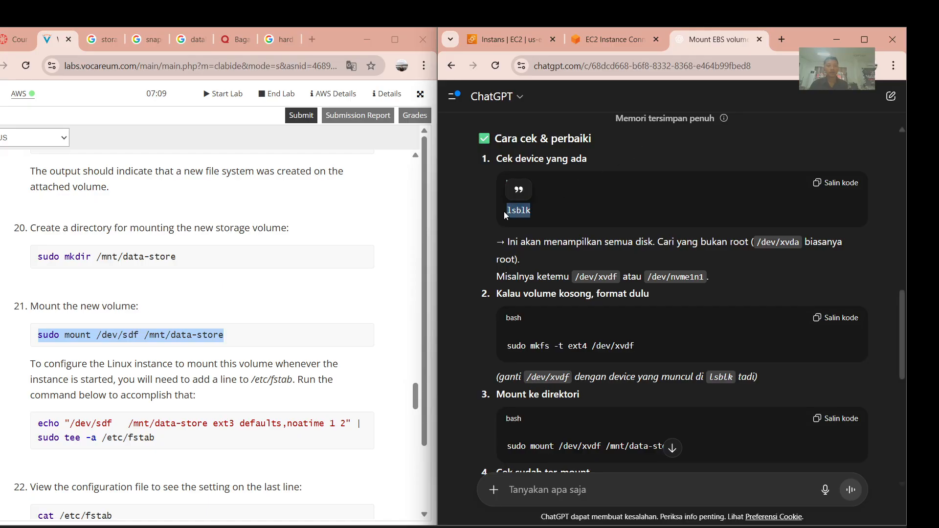
pyautogui.click(624, 39)
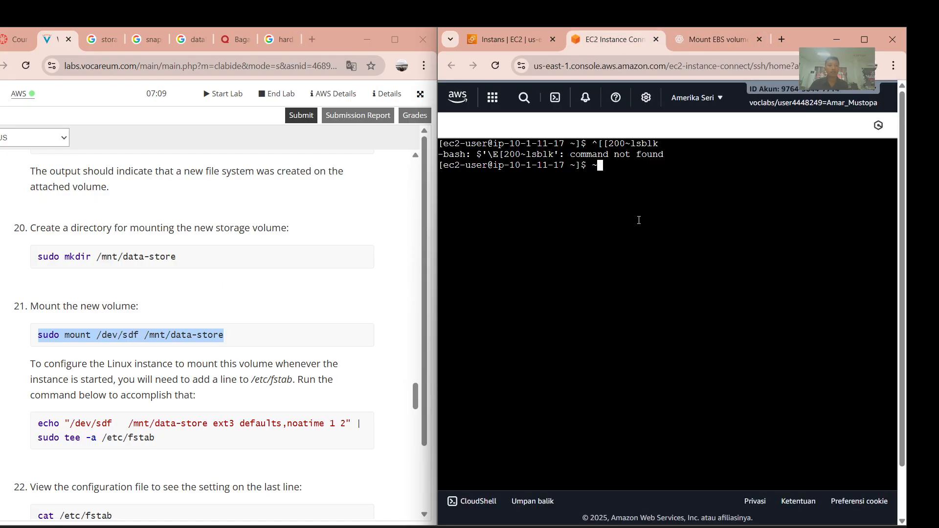
pyautogui.rightClick(642, 213)
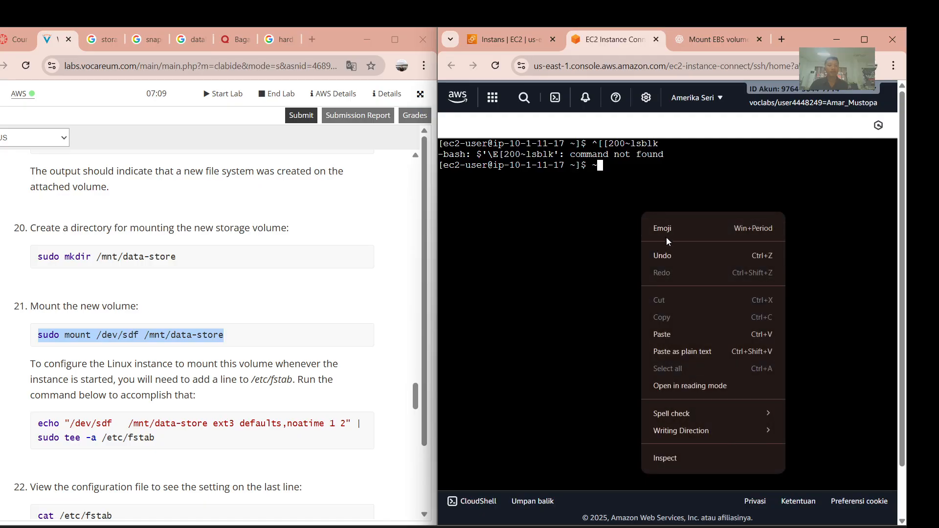
pyautogui.click(658, 330)
pyautogui.press('Return')
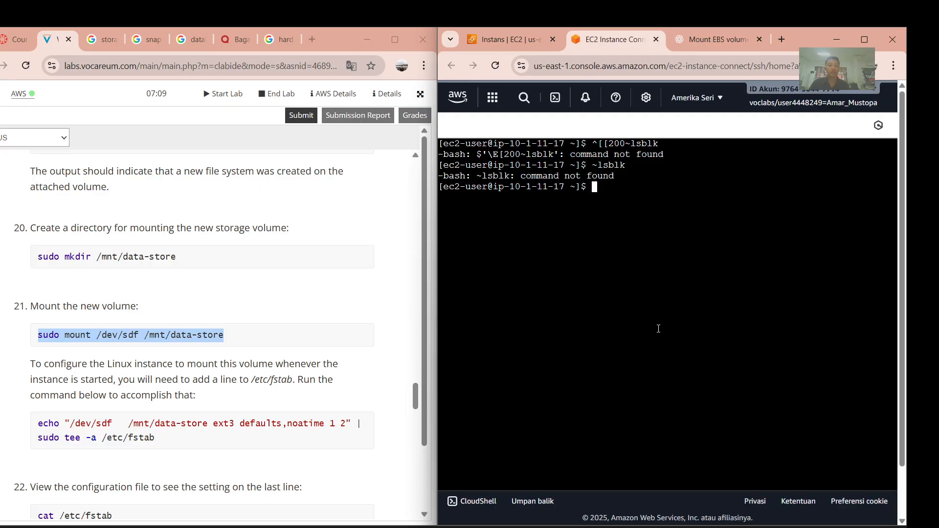
# Try to format the volume in the EC2 terminal with ChatGPT's suggested command sudo mkfs -t ext4 /dev/xvdf.
pyautogui.click(717, 39)
pyautogui.scroll(-1, 596, 230)
pyautogui.moveTo(638, 284); pyautogui.dragTo(504, 288)
pyautogui.press('super+c')
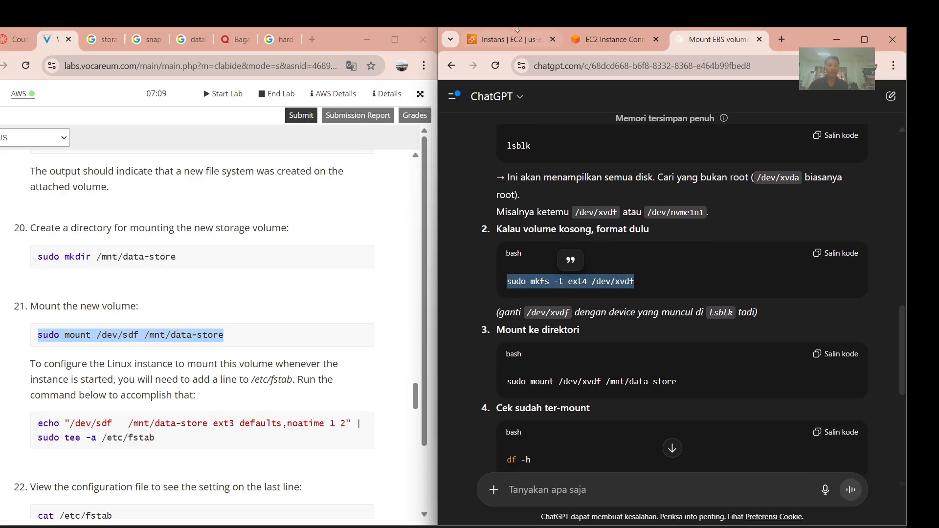
pyautogui.click(617, 38)
pyautogui.rightClick(586, 199)
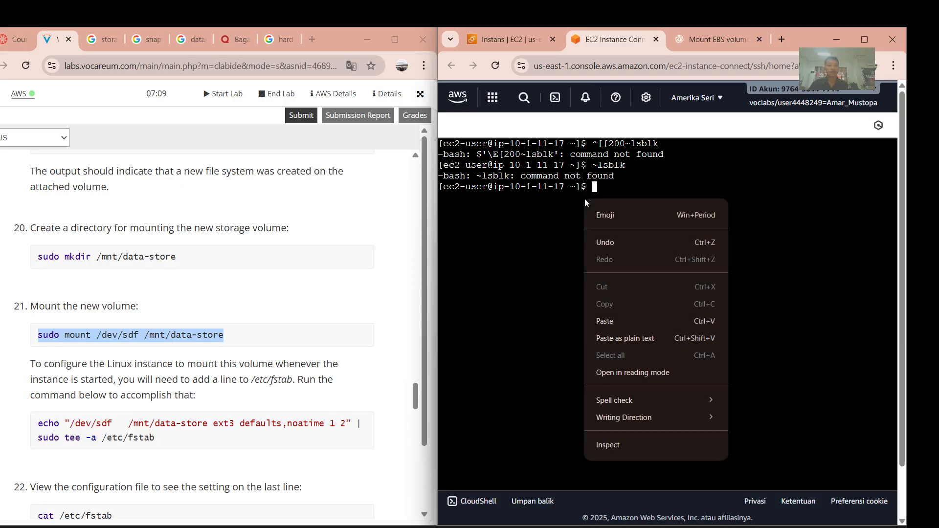
pyautogui.click(603, 320)
pyautogui.press('Return')
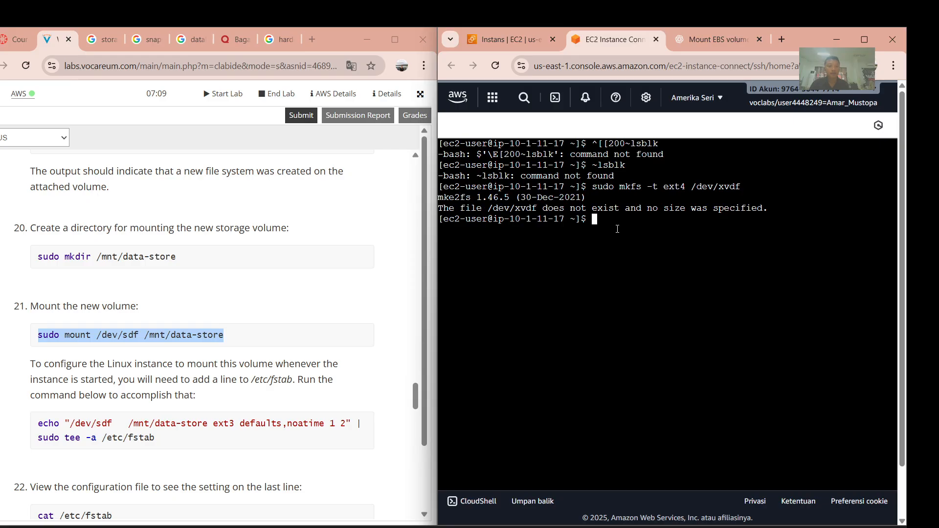
# Review ChatGPT's remaining instructions on mounting the volume, checking the mount and adding the /etc/fstab entry.
pyautogui.click(712, 33)
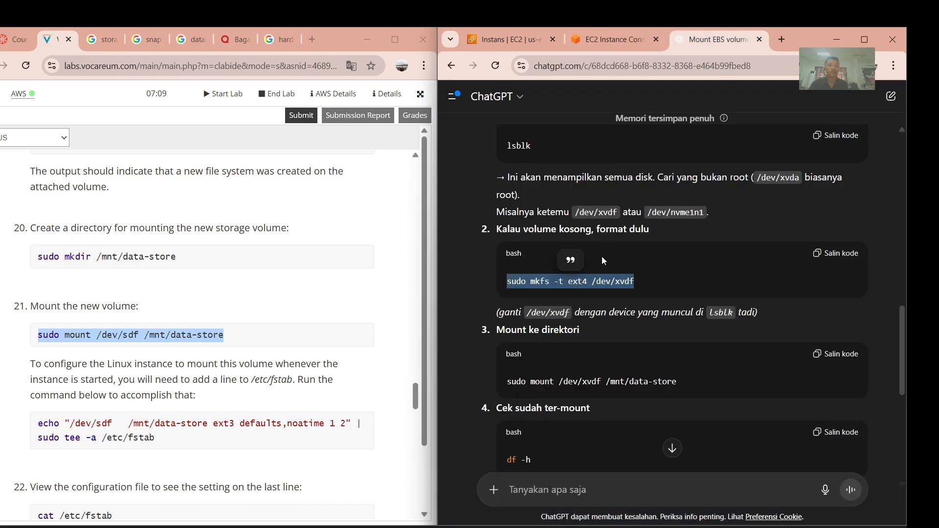
pyautogui.scroll(-2, 601, 257)
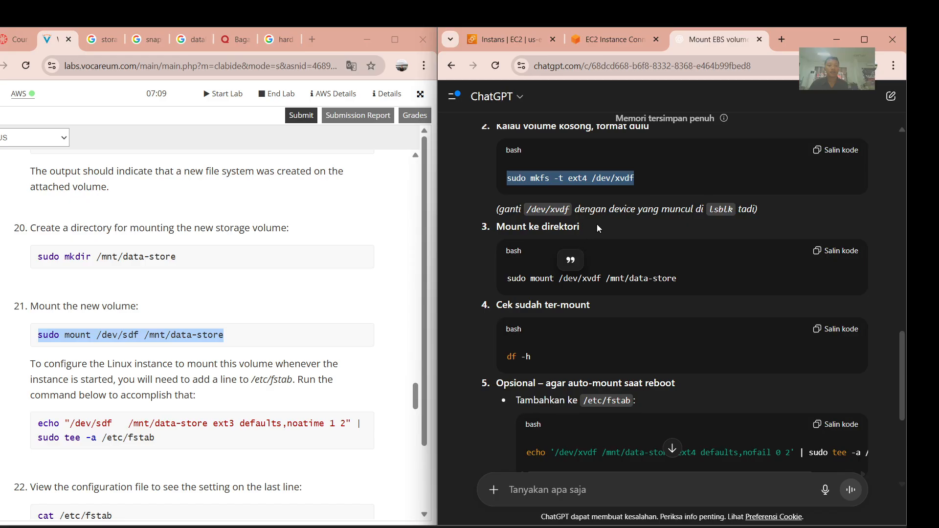
pyautogui.scroll(3, 692, 210)
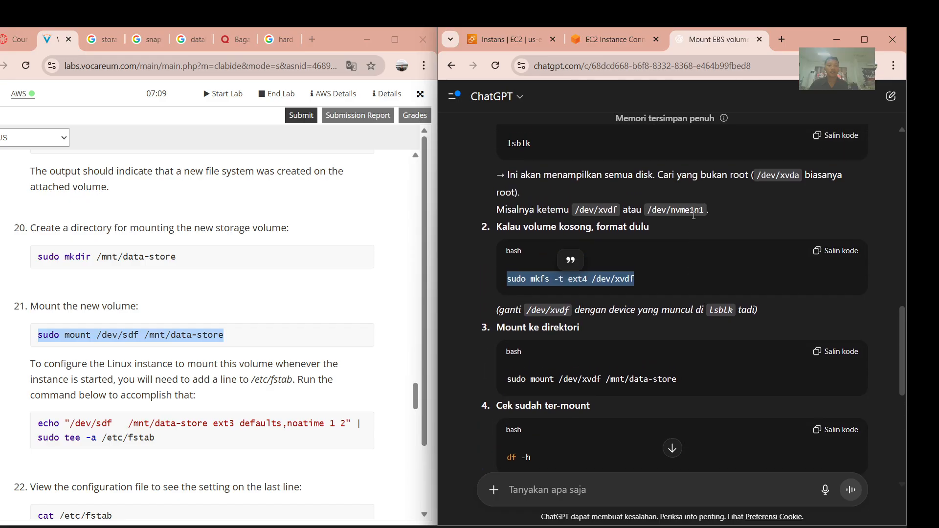
pyautogui.scroll(-5, 694, 218)
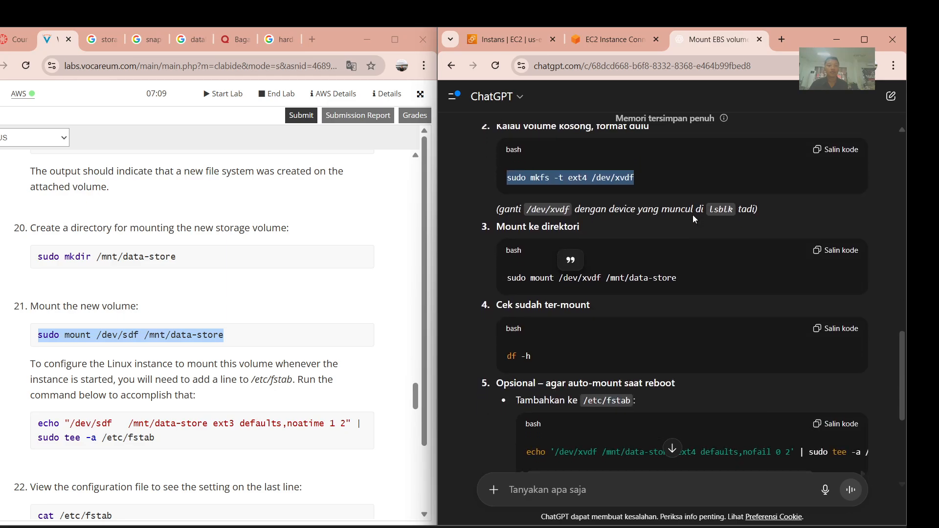
pyautogui.scroll(-3, 660, 286)
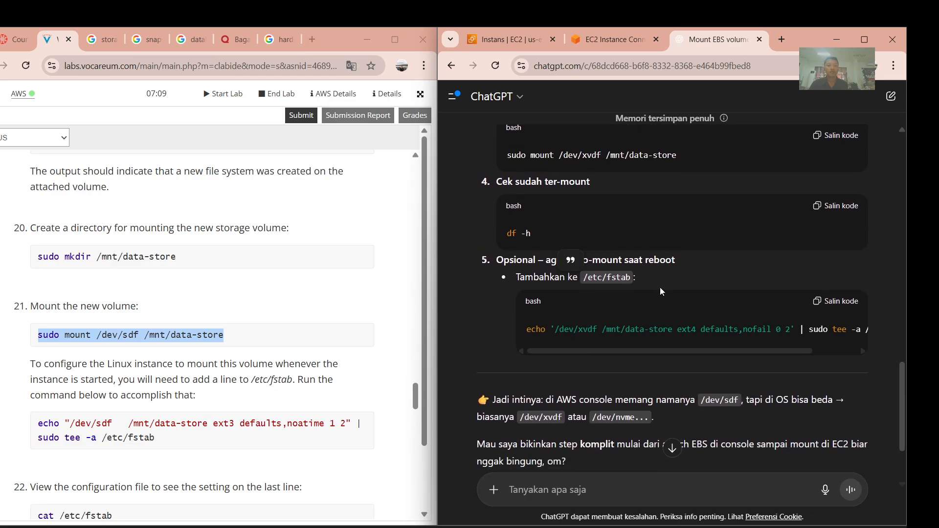
pyautogui.scroll(-4, 248, 329)
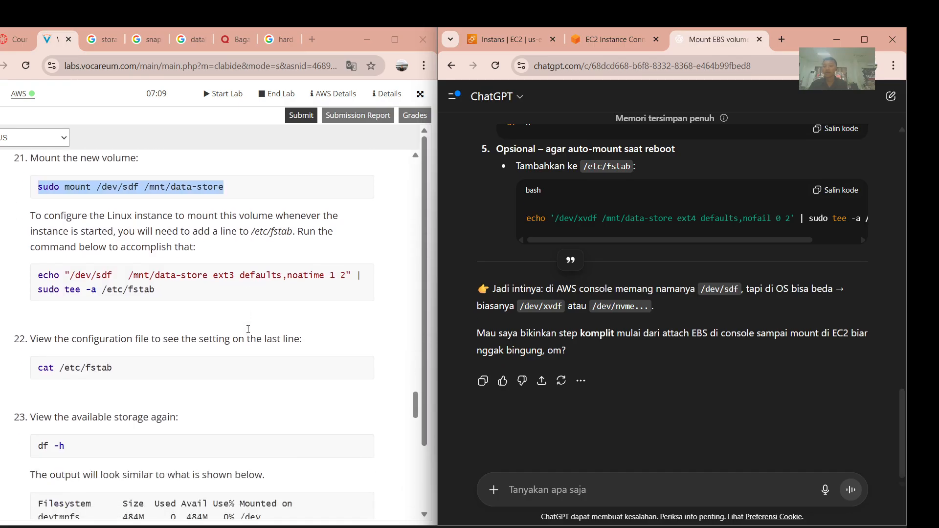
# Copy the cat /etc/fstab command from lab step 22, and read the page in Indonesian before restoring the English text.
pyautogui.moveTo(130, 307); pyautogui.dragTo(34, 295)
pyautogui.press('super+c')
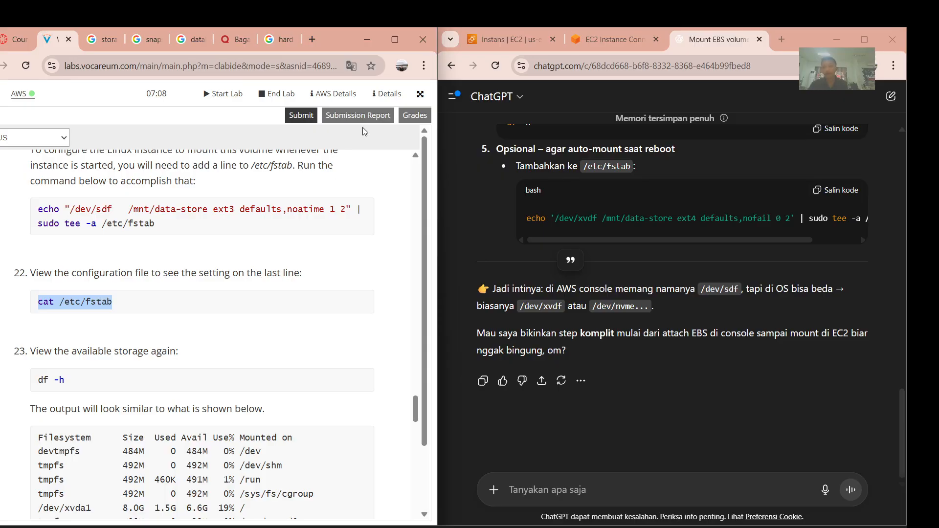
pyautogui.click(423, 66)
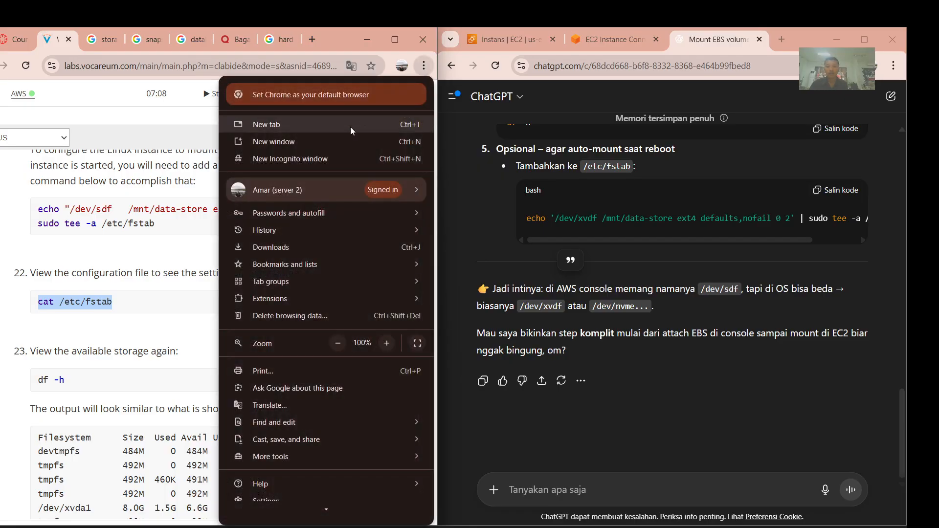
pyautogui.click(265, 401)
pyautogui.click(290, 92)
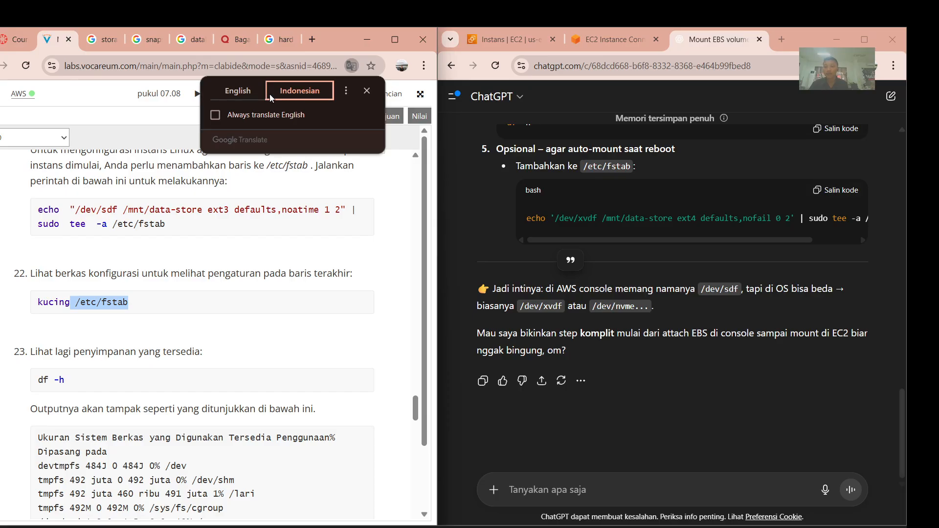
pyautogui.click(237, 91)
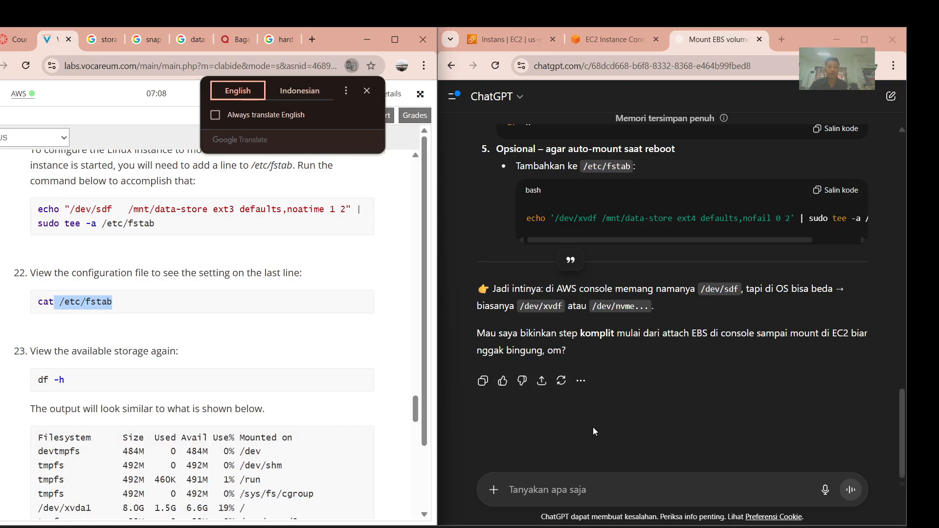
# Display the mount configuration file in the EC2 terminal with cat /etc/fstab.
pyautogui.click(613, 39)
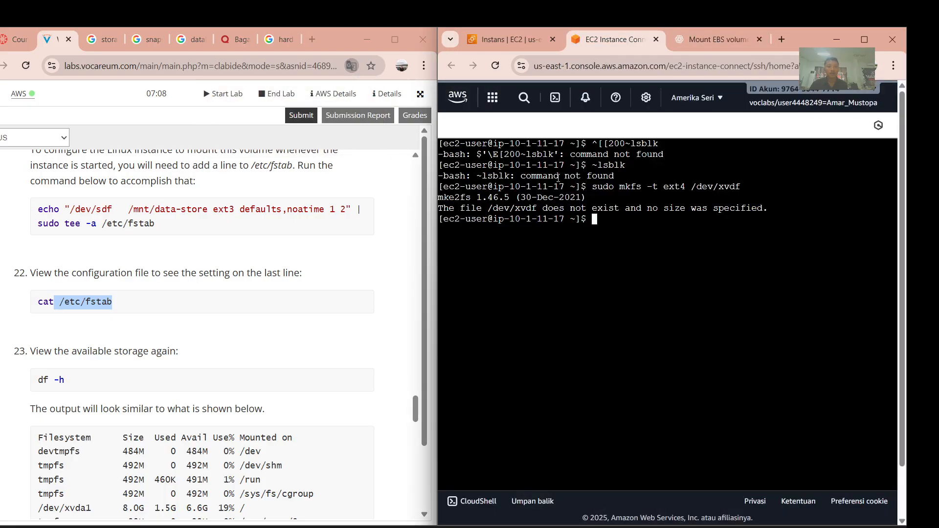
pyautogui.rightClick(598, 218)
pyautogui.click(618, 340)
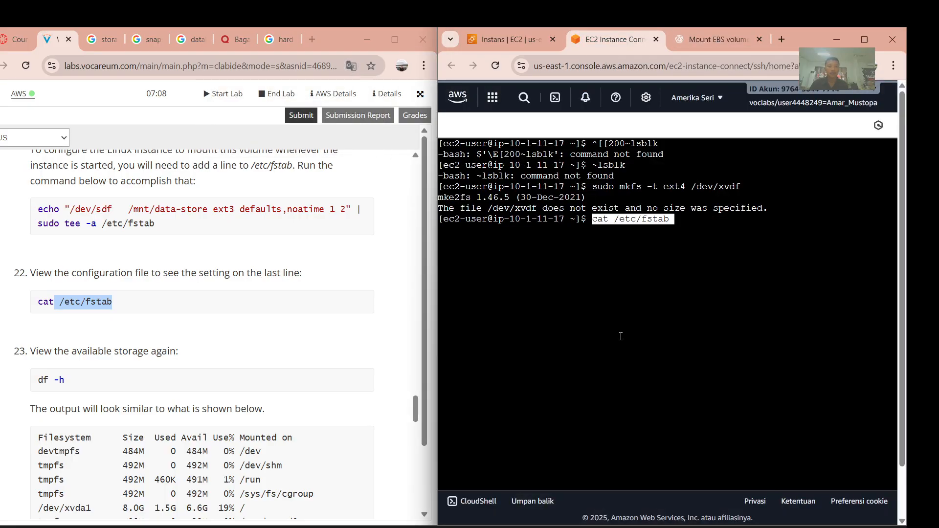
pyautogui.press('Return')
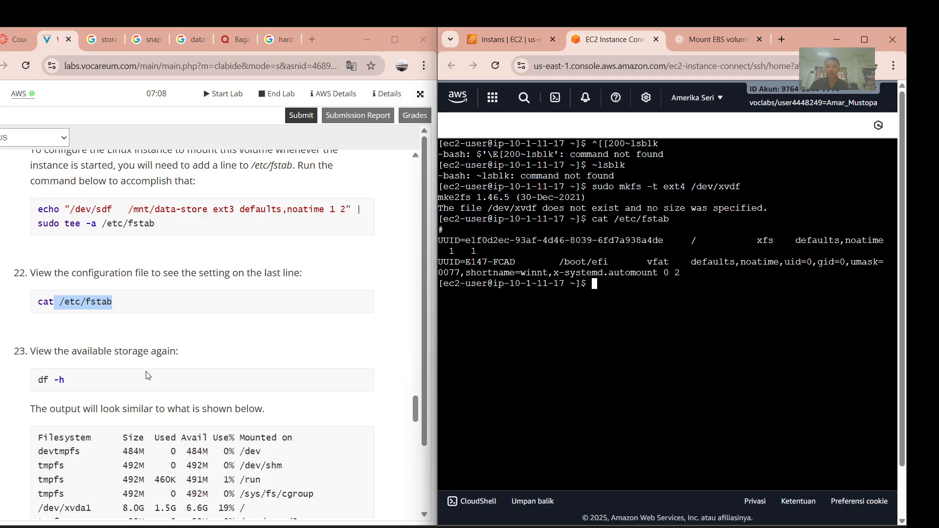
# Translate the lab page to Indonesian to read step 23 about viewing available storage, and restore the English text.
pyautogui.scroll(-1, 147, 375)
pyautogui.scroll(-1, 578, 310)
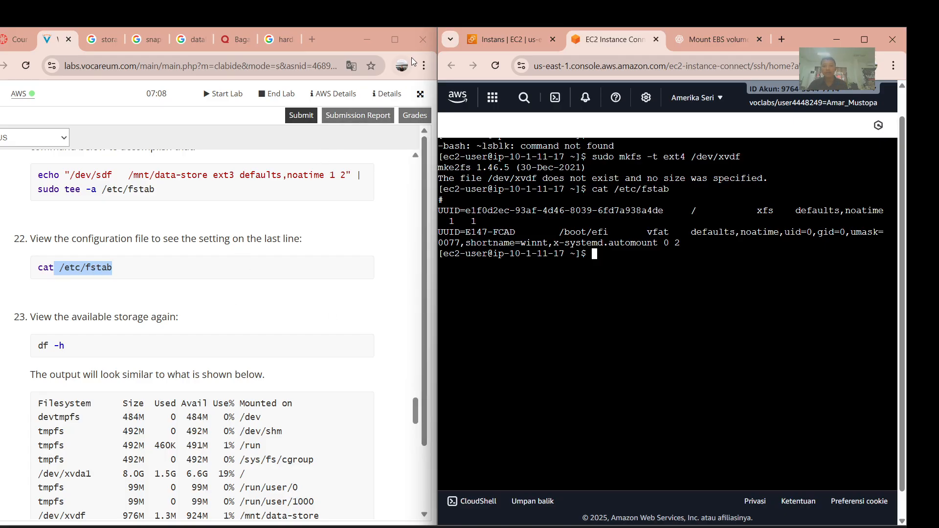
pyautogui.click(424, 66)
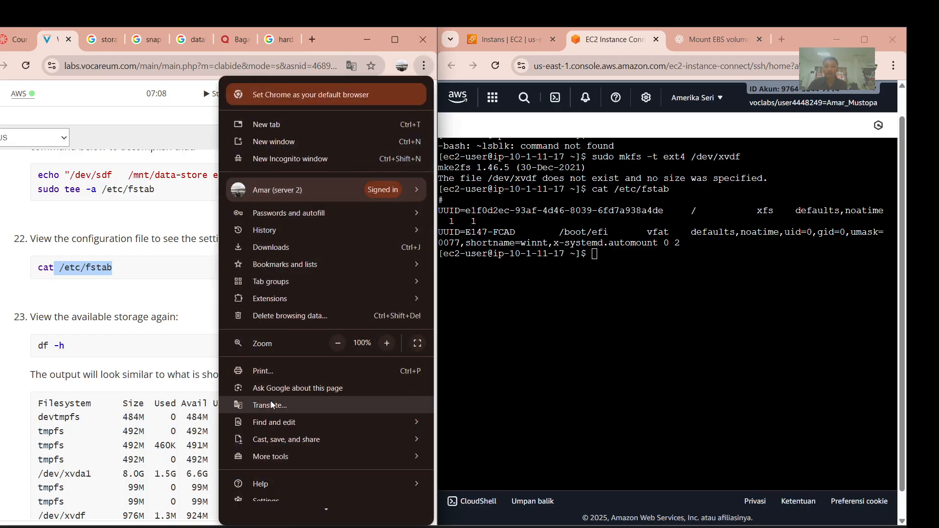
pyautogui.click(270, 404)
pyautogui.click(294, 89)
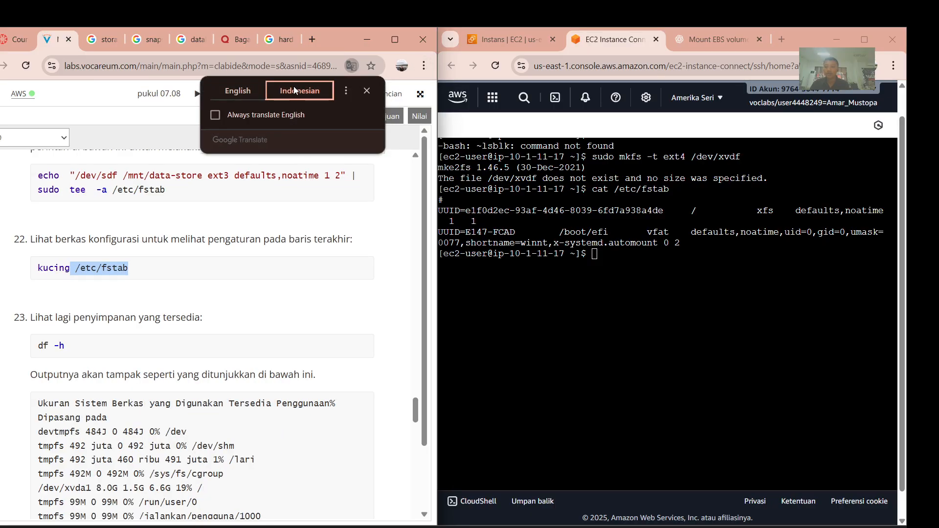
pyautogui.click(238, 90)
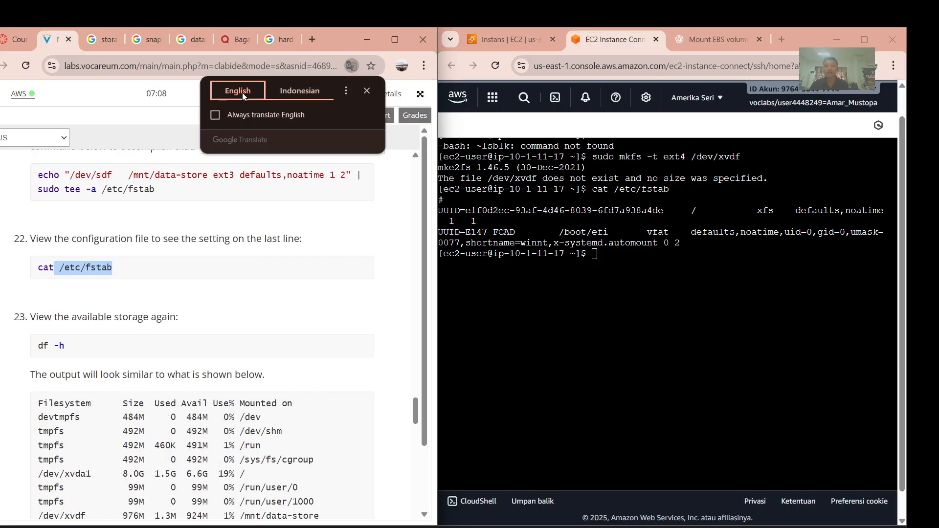
# List the available storage in the EC2 terminal with df -h.
pyautogui.click(596, 261)
pyautogui.write('d')
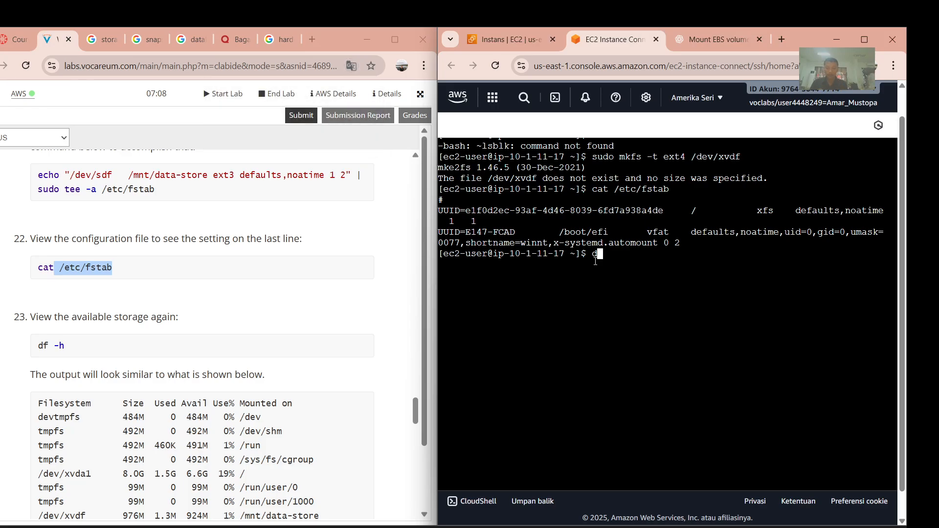
pyautogui.write('f -h')
pyautogui.press('Return')
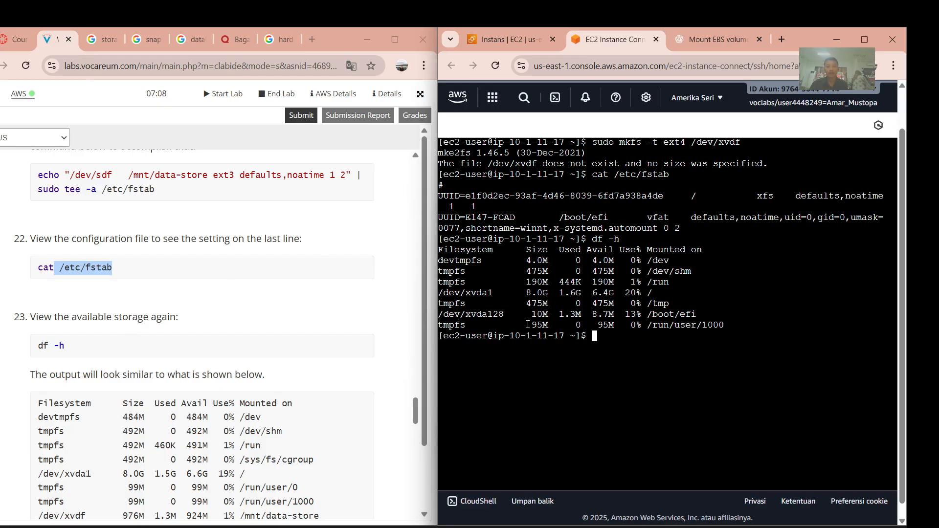
# Translate the lab page to Indonesian to read step 24 about creating a file on the mounted volume, and restore the English text.
pyautogui.scroll(-7, 166, 410)
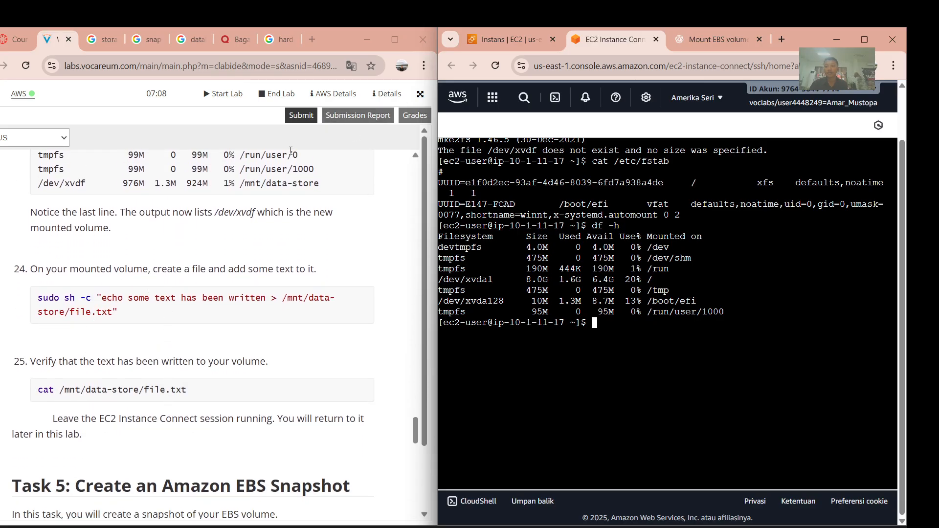
pyautogui.click(424, 66)
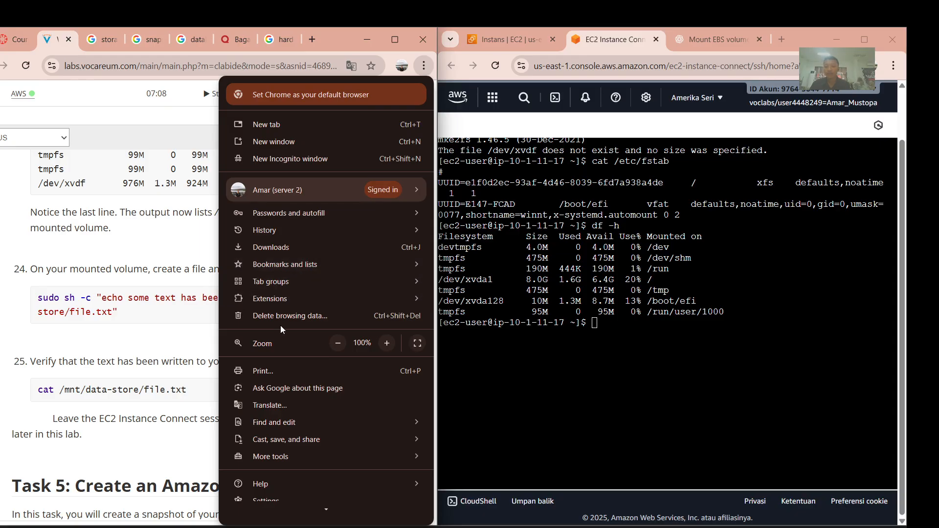
pyautogui.click(269, 403)
pyautogui.click(300, 93)
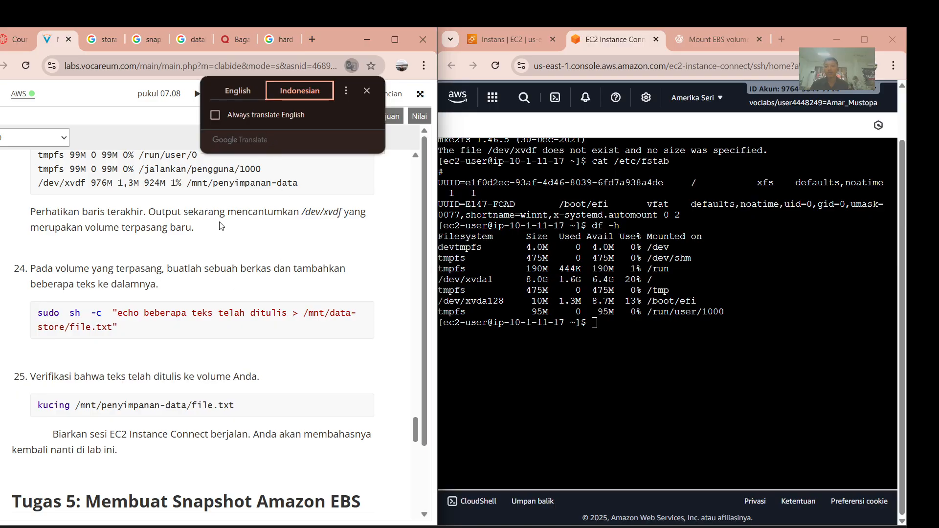
pyautogui.click(238, 91)
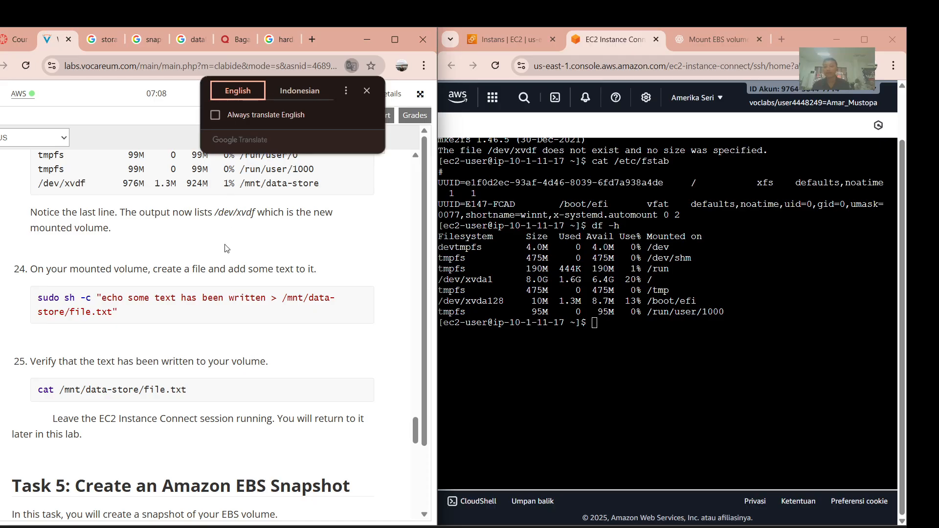
# Copy the step 24 command and run it in the EC2 terminal to write "some text has been written" to /mnt/data-store/file.txt.
pyautogui.moveTo(151, 312); pyautogui.dragTo(28, 299)
pyautogui.press('super+c')
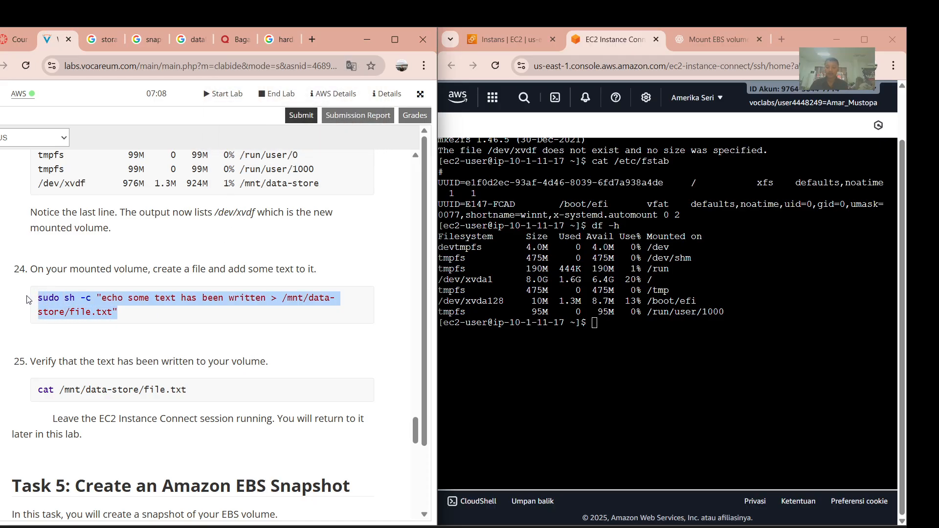
pyautogui.rightClick(614, 342)
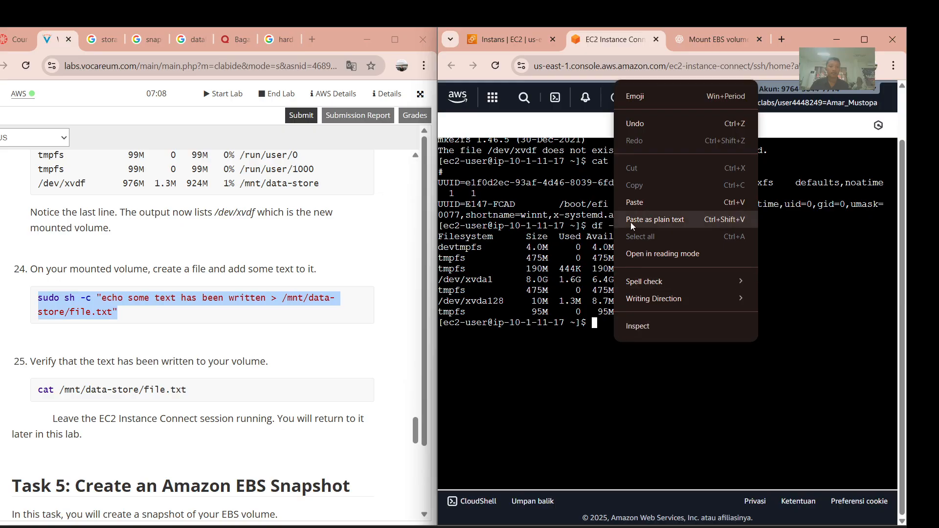
pyautogui.click(632, 204)
pyautogui.press('Return')
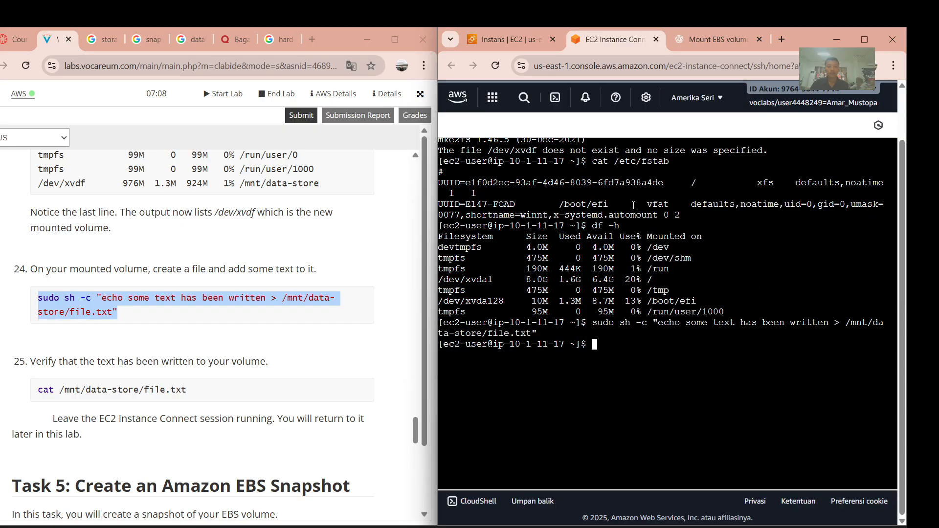
# Read lab step 25 about verifying the written text in Indonesian, and switch the page back to English.
pyautogui.scroll(-1, 172, 302)
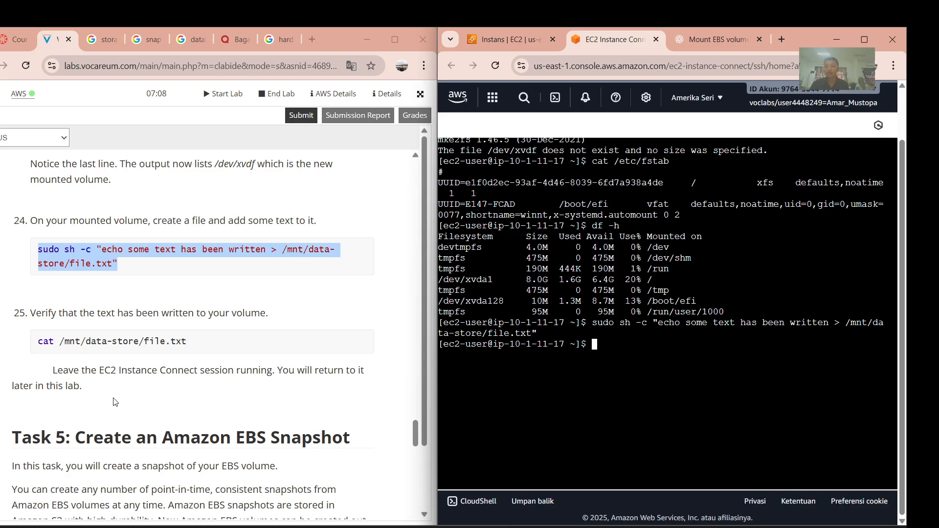
pyautogui.scroll(-2, 116, 402)
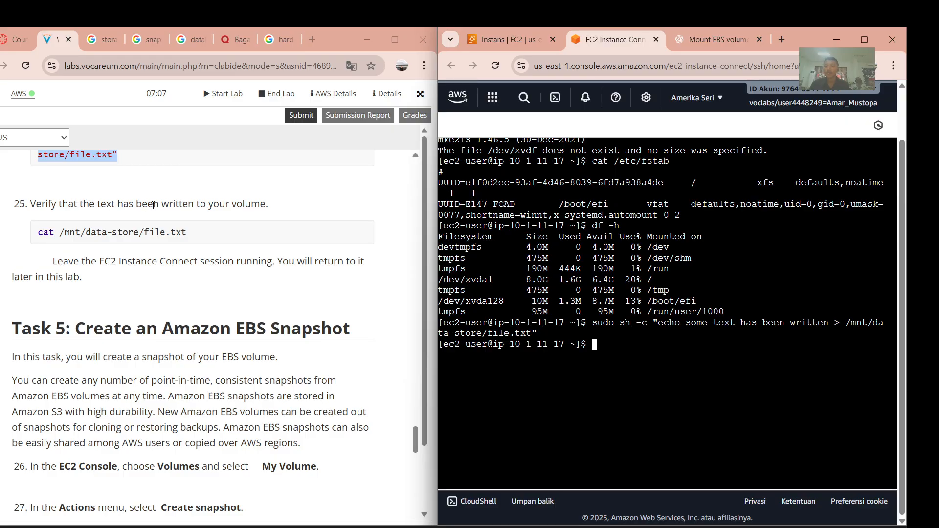
pyautogui.click(424, 67)
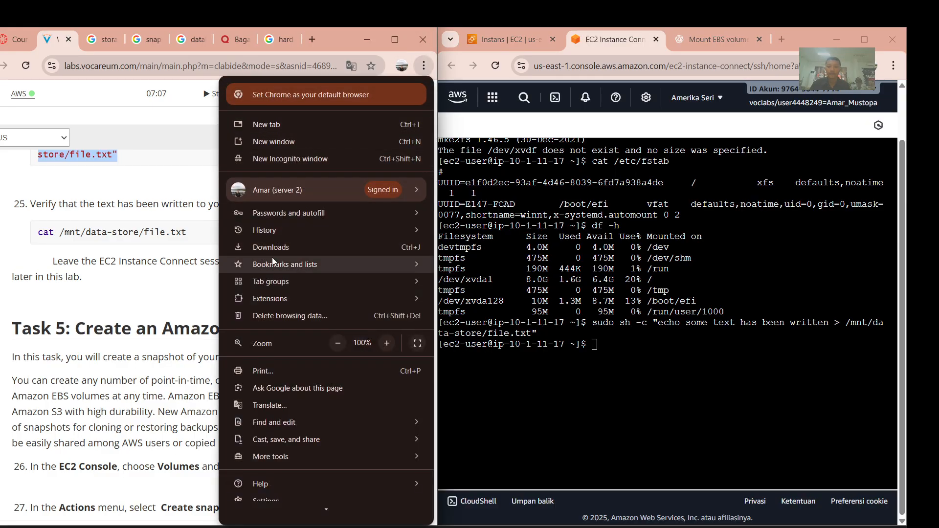
pyautogui.click(269, 406)
pyautogui.click(308, 92)
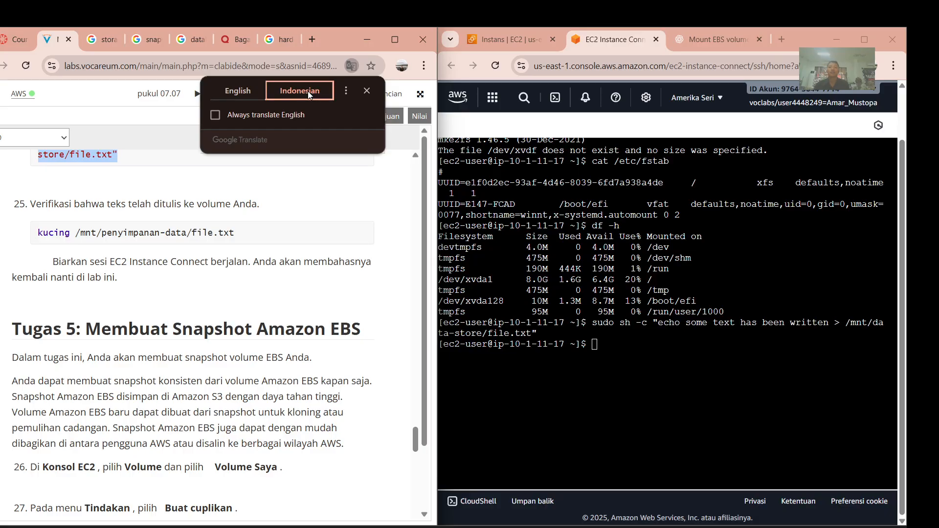
pyautogui.click(242, 92)
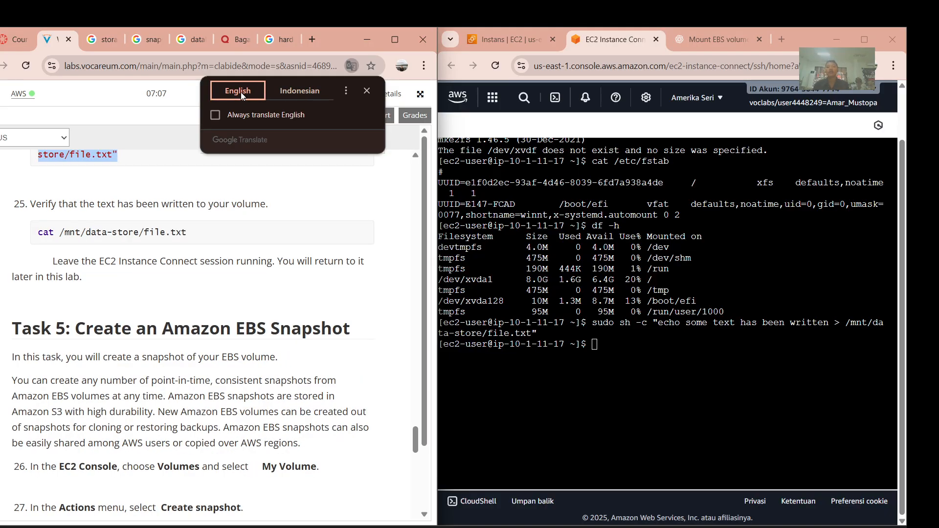
# Copy the step 25 command and display the file's contents in the terminal with cat /mnt/data-store/file.txt.
pyautogui.moveTo(191, 233); pyautogui.dragTo(26, 235)
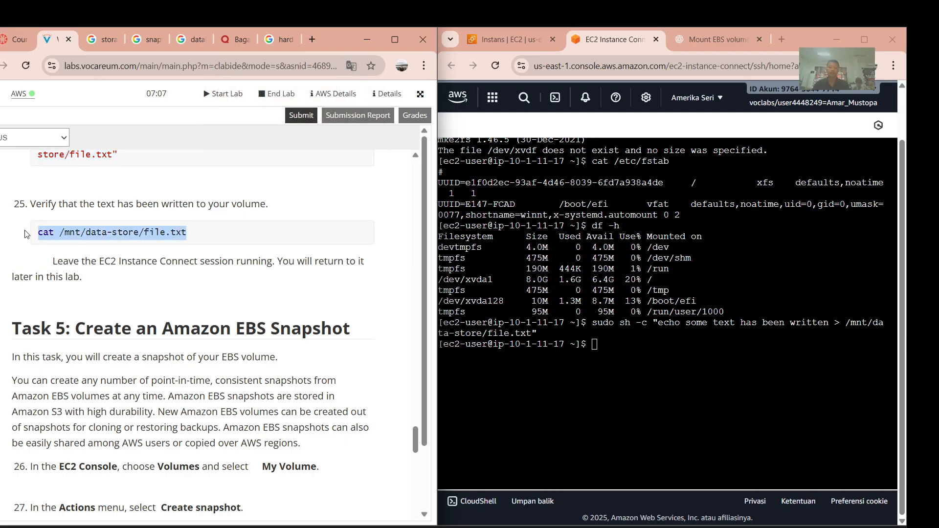
pyautogui.click(612, 358)
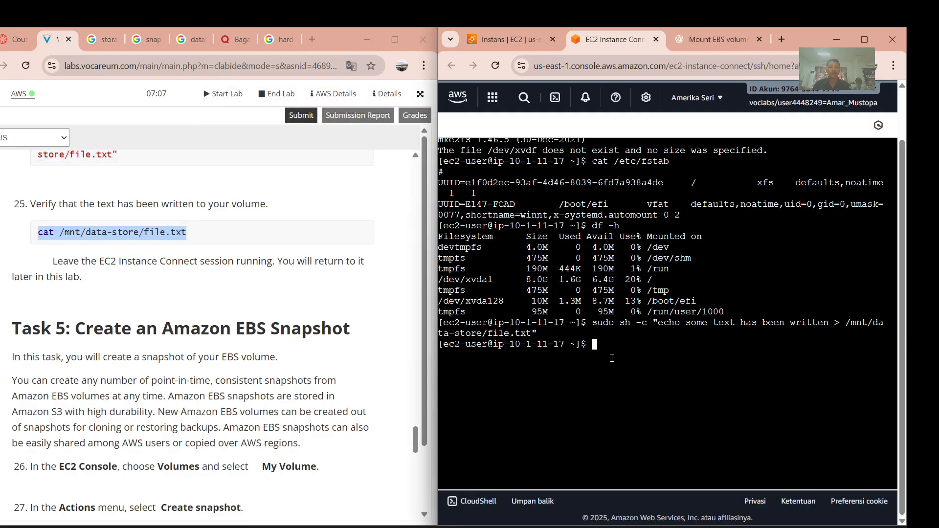
pyautogui.rightClick(612, 357)
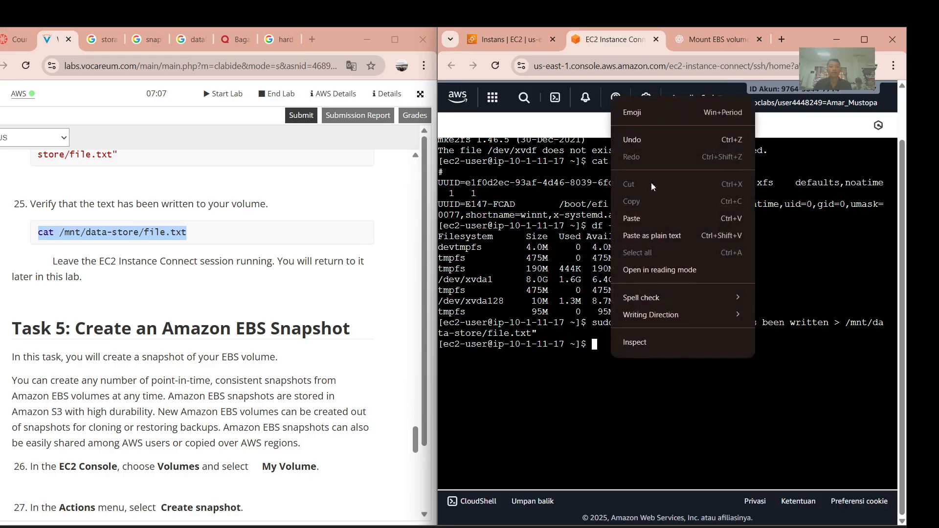
pyautogui.click(642, 218)
pyautogui.press('Return')
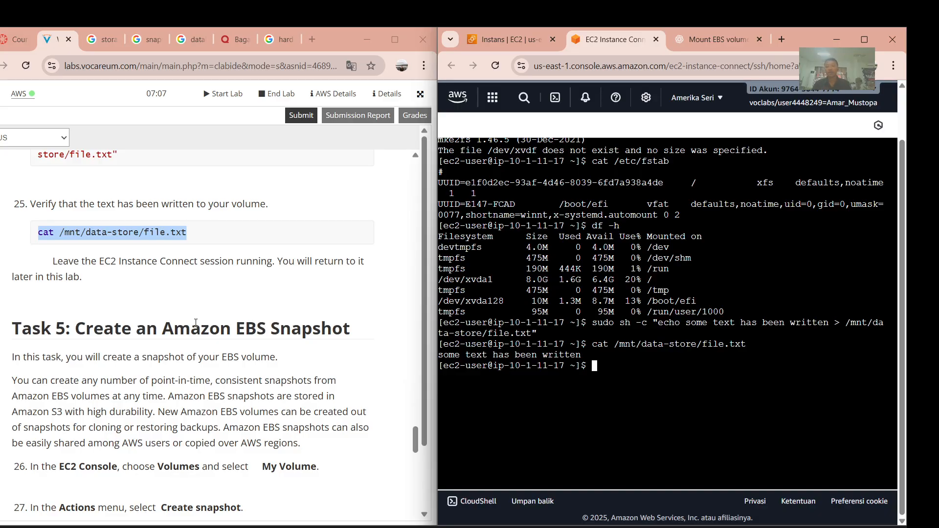
# Skim the remaining lab instructions through to the Conclusion and return to Task 5 on creating an EBS snapshot.
pyautogui.scroll(-4, 196, 323)
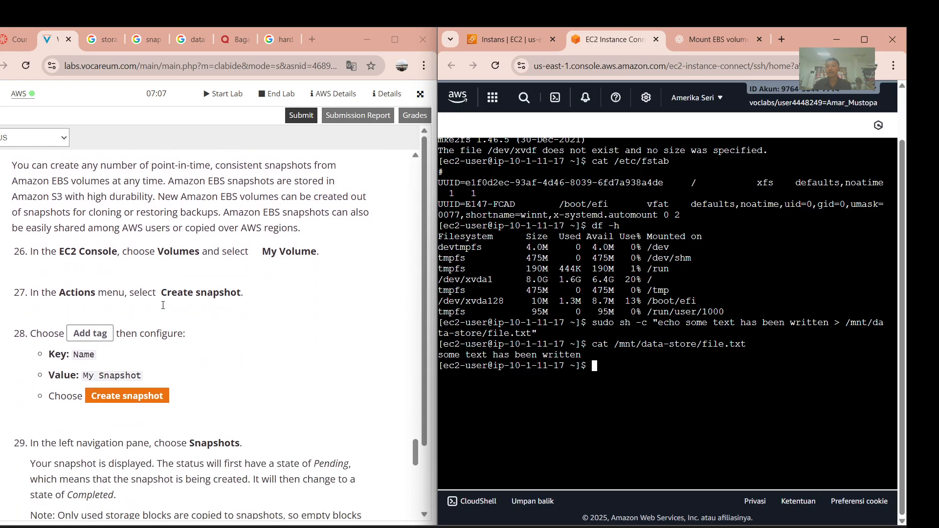
pyautogui.scroll(-20, 163, 305)
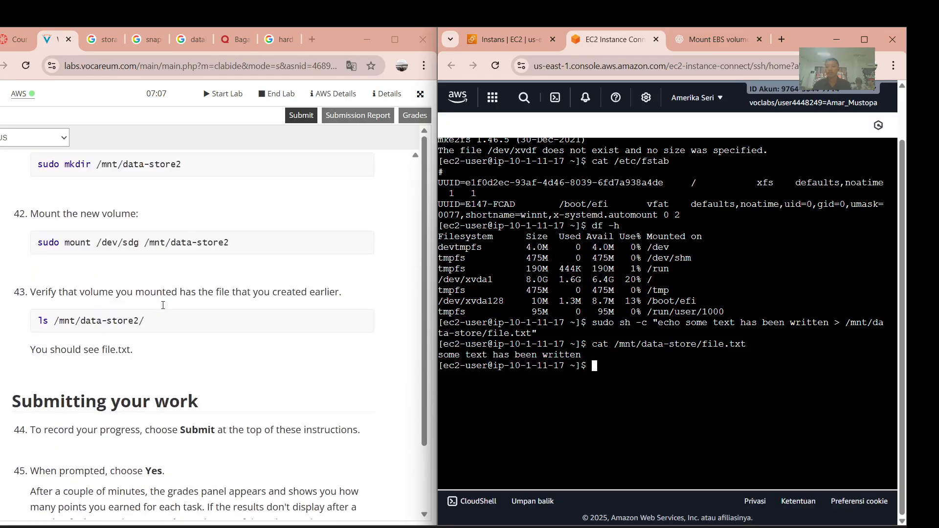
pyautogui.scroll(-10, 163, 305)
pyautogui.scroll(20, 163, 305)
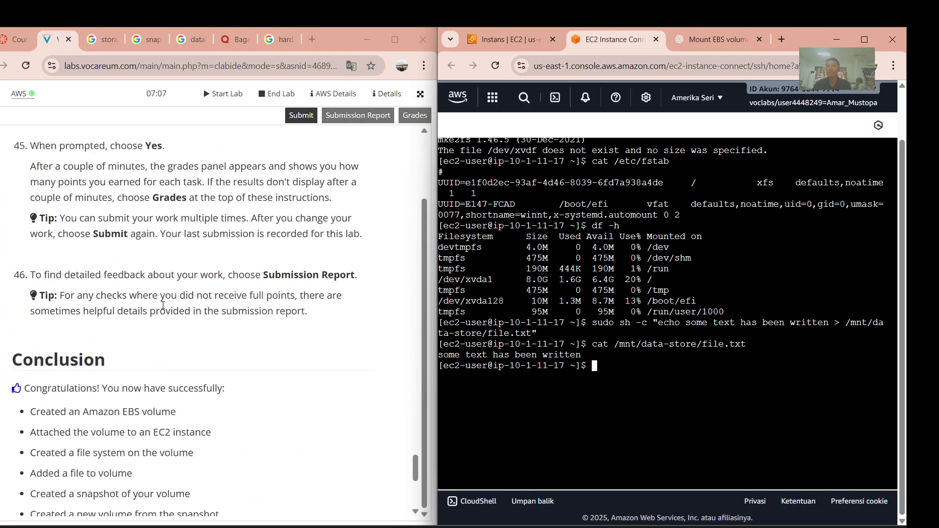
pyautogui.scroll(7, 163, 305)
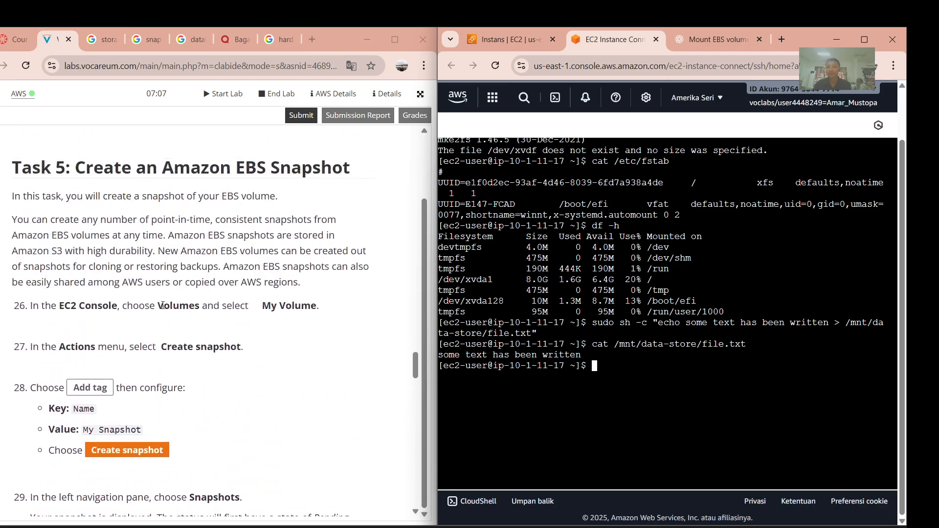
# Translate the Task 5 snapshot instructions, steps 26 to 28, to Indonesian to read them, and restore the English text.
pyautogui.click(424, 66)
pyautogui.press('Escape')
pyautogui.click(351, 66)
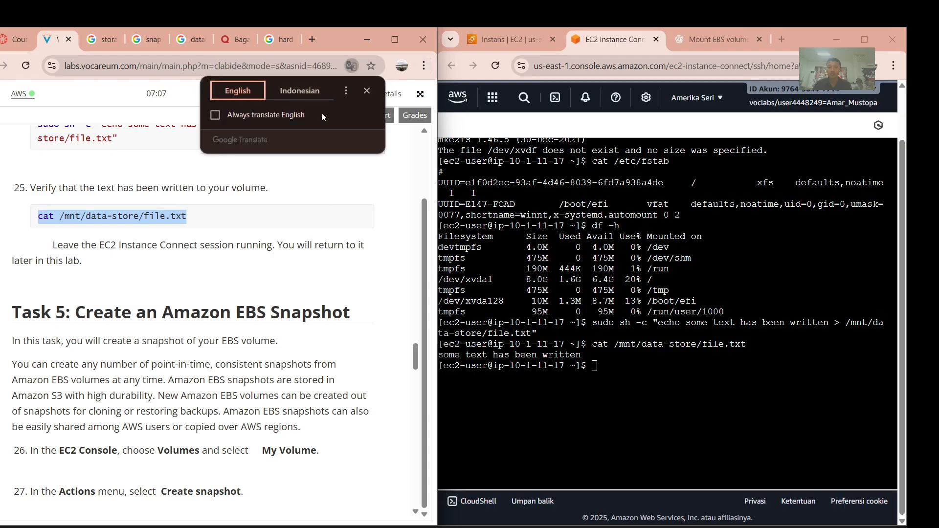
pyautogui.click(304, 90)
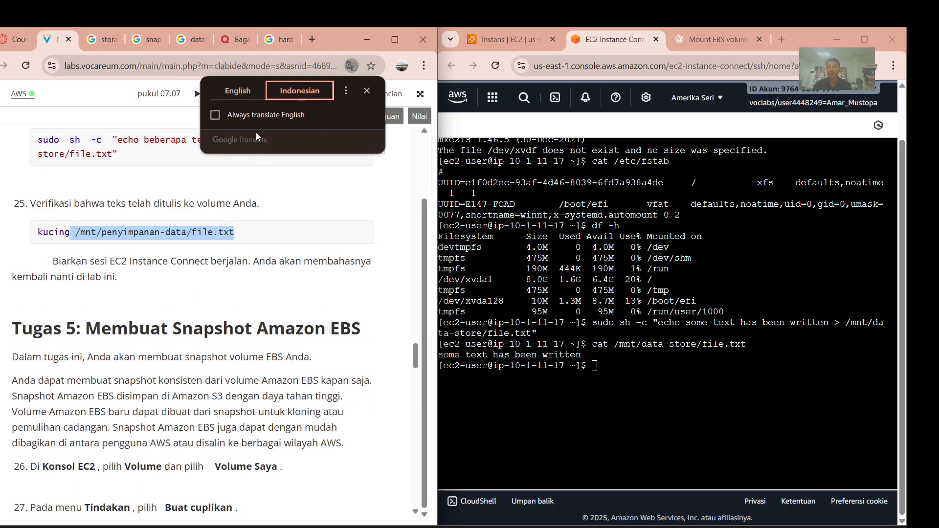
pyautogui.click(238, 91)
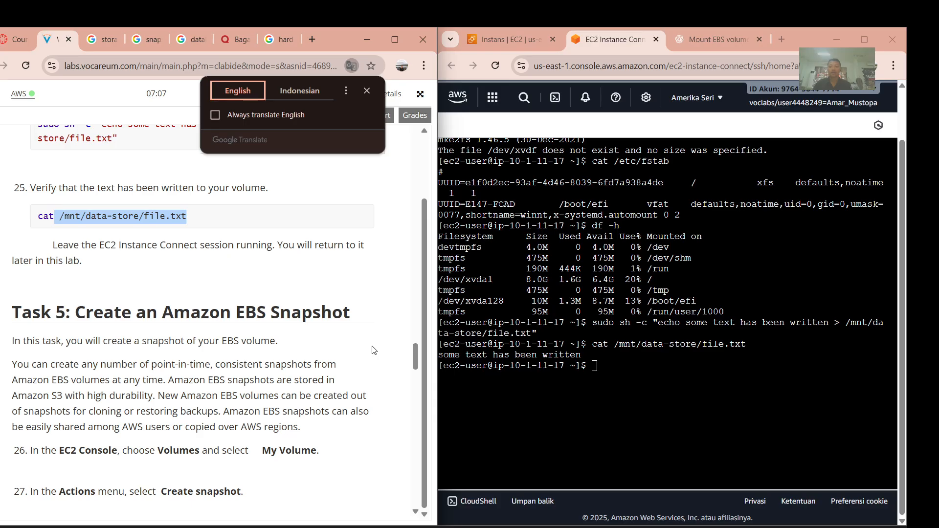
pyautogui.scroll(-2, 250, 379)
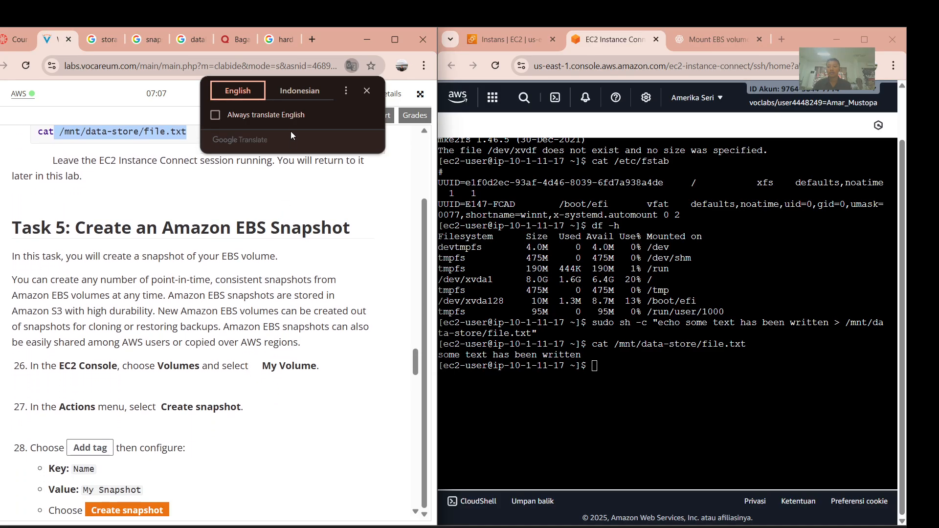
pyautogui.click(292, 89)
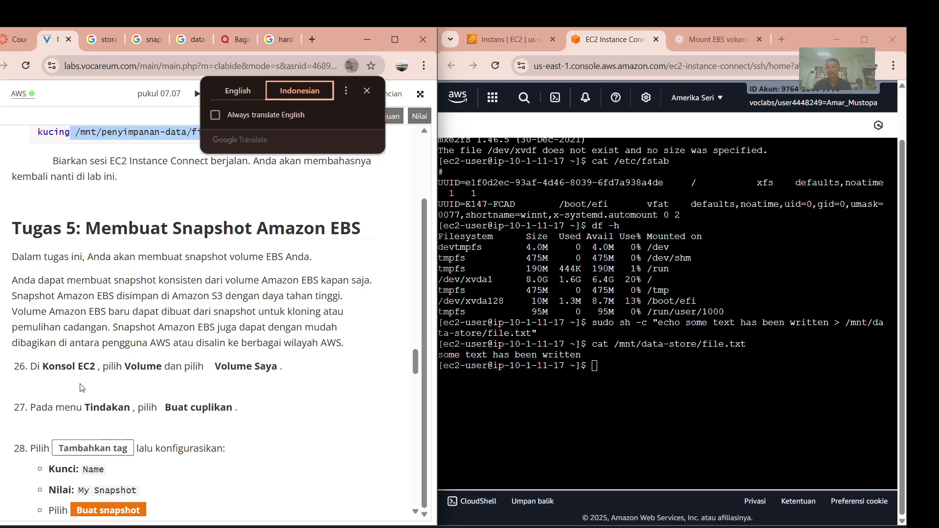
pyautogui.click(232, 91)
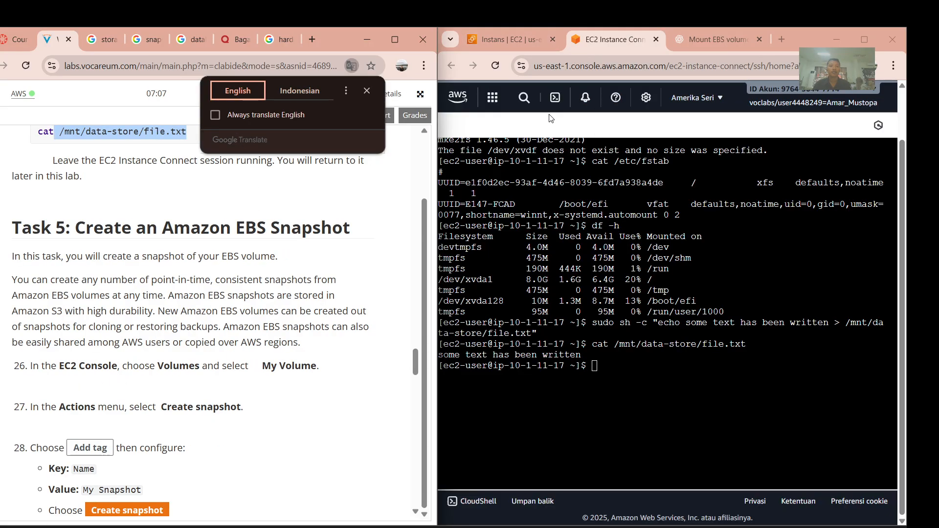
# Search the AWS console for ec2, open the EC2 service and show its list of EBS volumes.
pyautogui.click(525, 97)
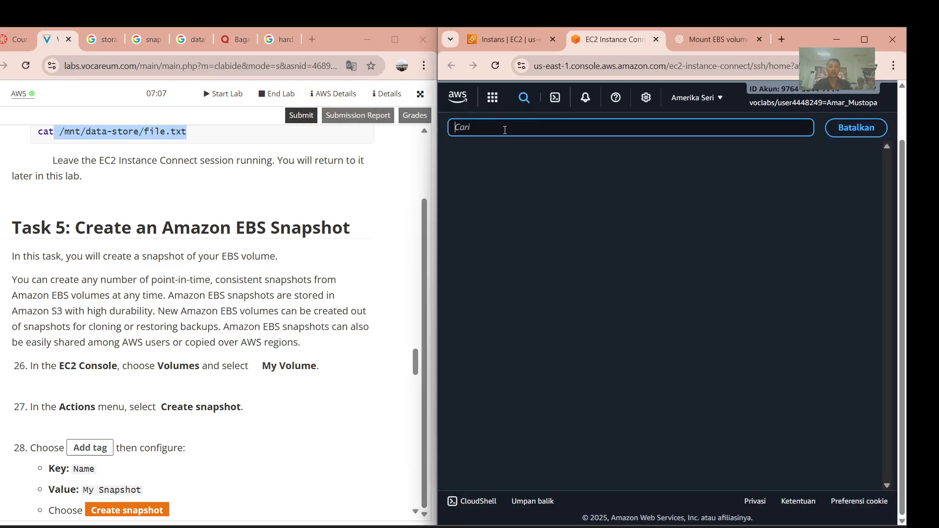
pyautogui.write('ec')
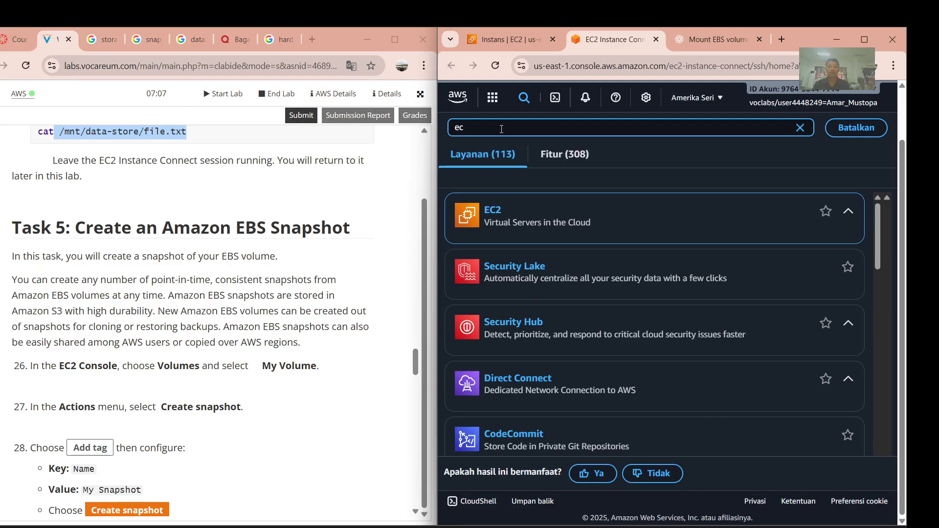
pyautogui.write('2')
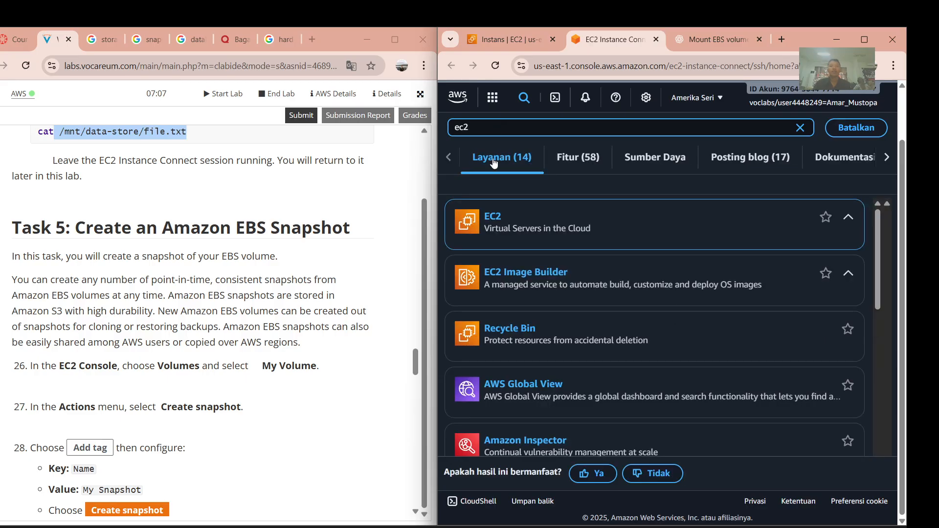
pyautogui.click(495, 216)
pyautogui.scroll(-1, 326, 314)
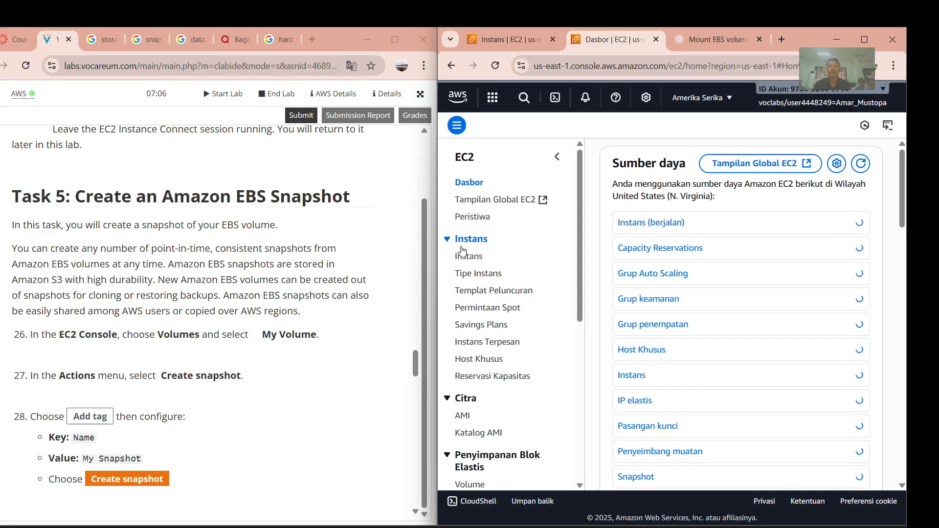
pyautogui.scroll(-1, 182, 347)
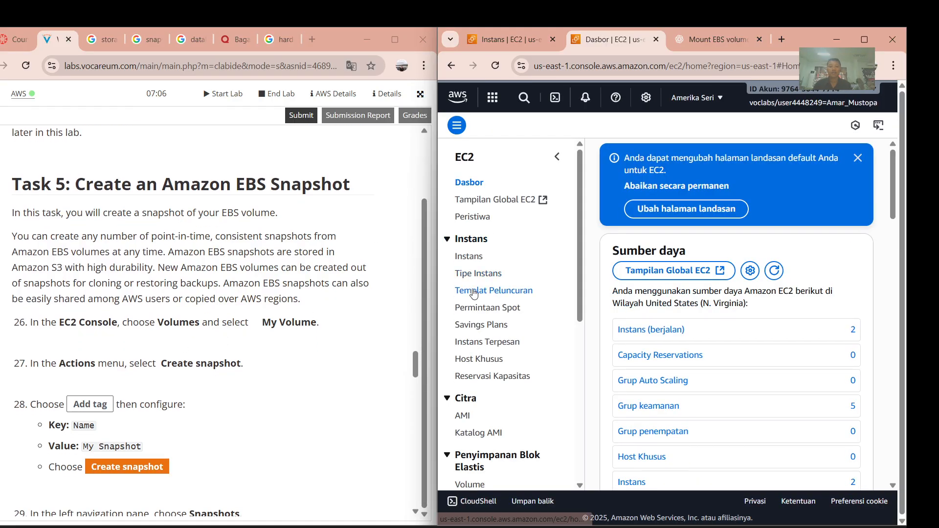
pyautogui.scroll(-3, 489, 342)
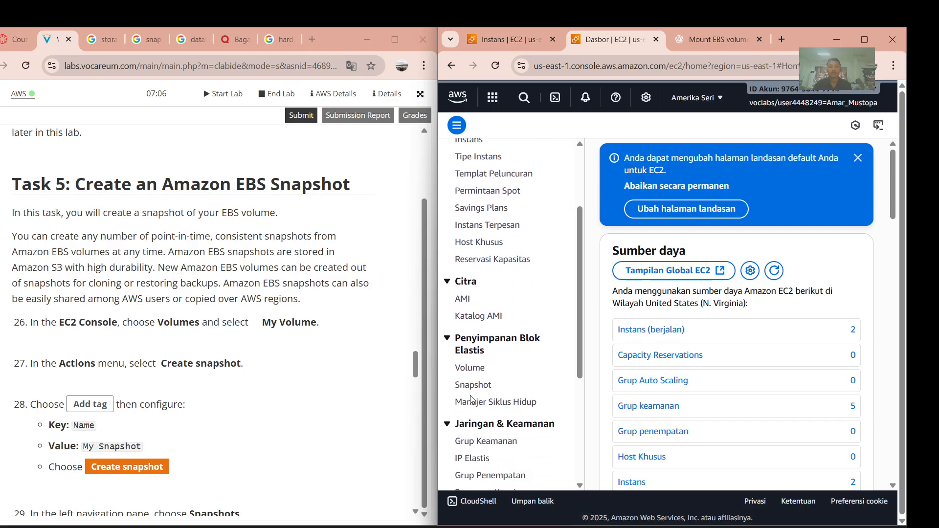
pyautogui.click(482, 328)
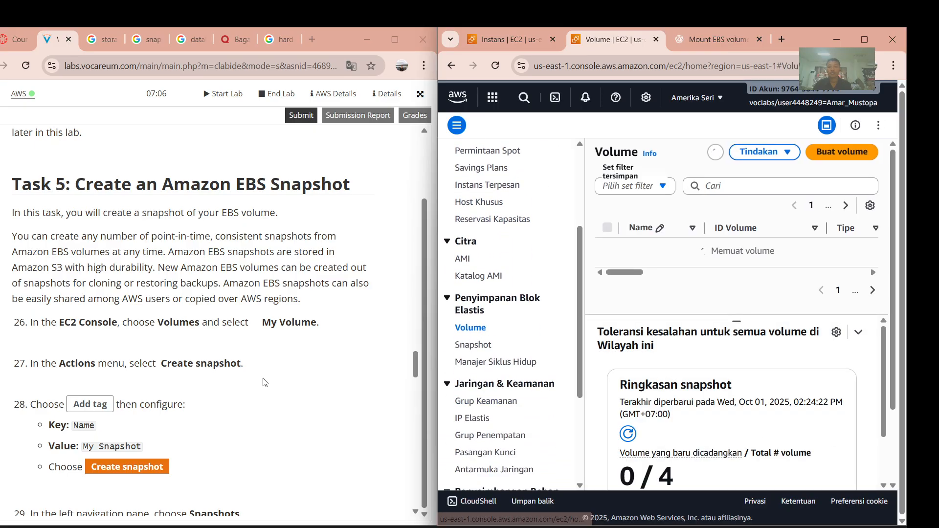
# Select My volume in the EBS volumes list and look over its details alongside the Task 5 instructions.
pyautogui.scroll(-1, 303, 303)
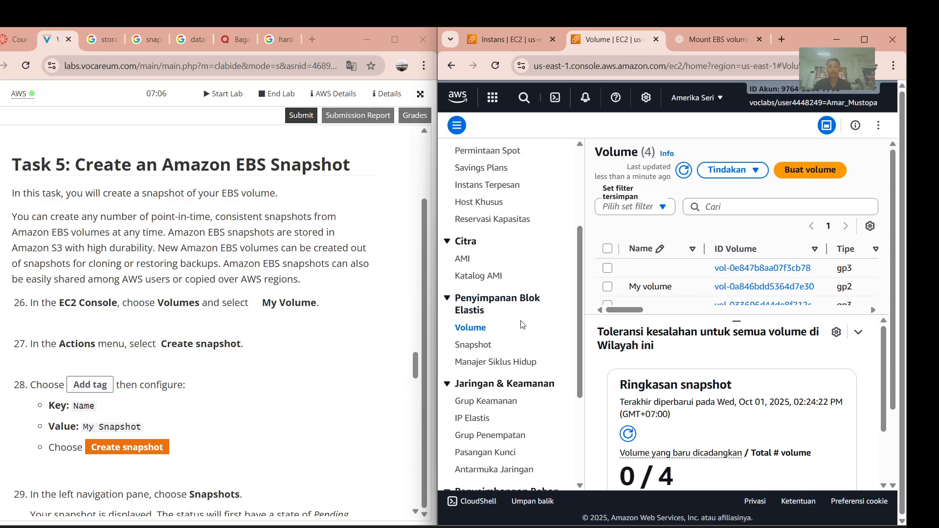
pyautogui.click(634, 288)
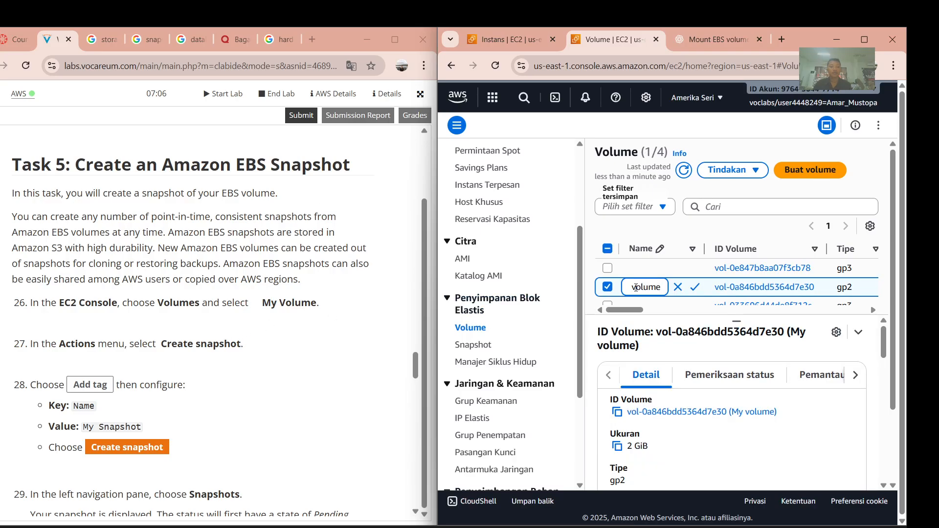
pyautogui.scroll(-2, 652, 334)
pyautogui.scroll(-1, 321, 339)
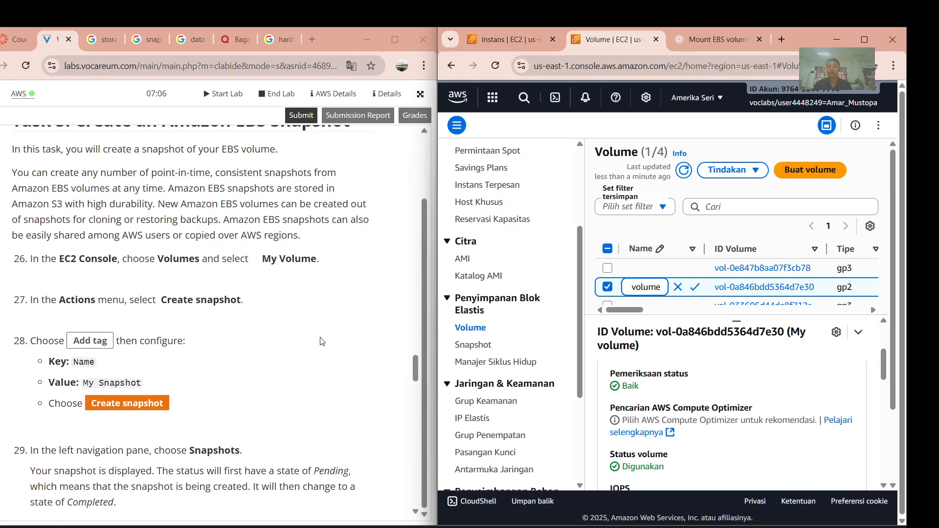
pyautogui.scroll(-2, 723, 251)
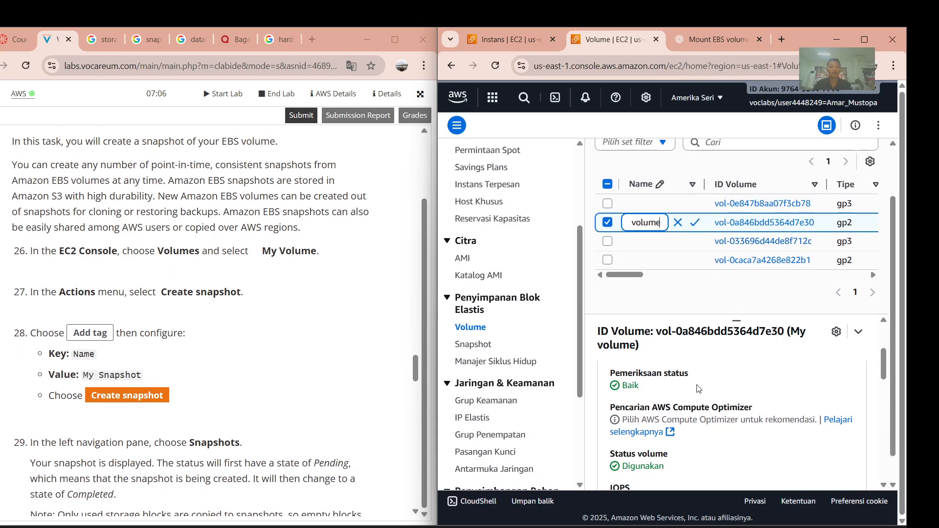
pyautogui.scroll(-1, 697, 385)
pyautogui.scroll(-1, 715, 325)
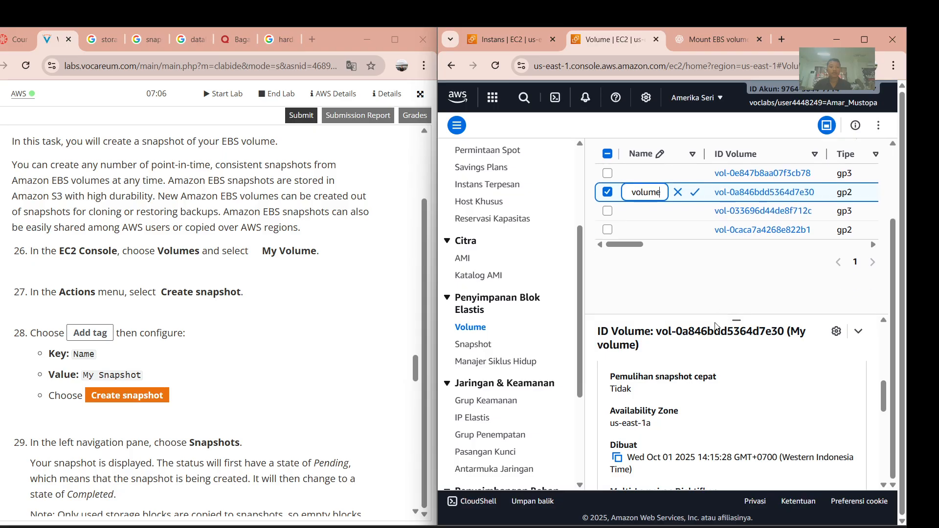
pyautogui.scroll(-2, 715, 342)
pyautogui.scroll(3, 715, 342)
pyautogui.scroll(2, 669, 307)
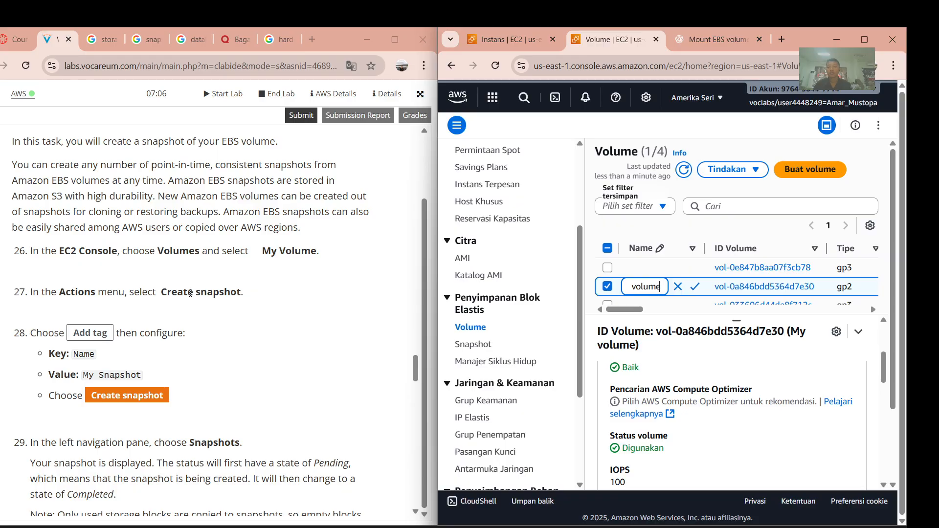
pyautogui.scroll(1, 218, 275)
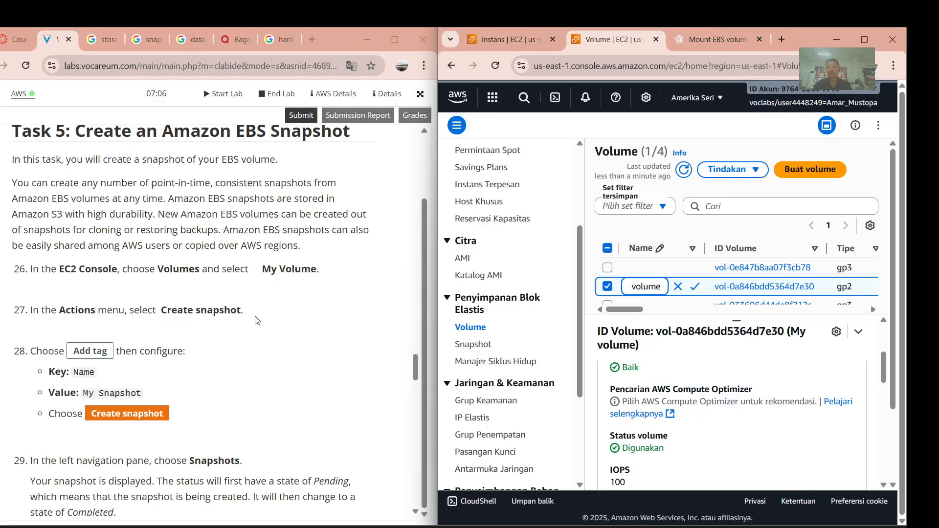
# Start creating a snapshot of My volume, leaving the snapshot description empty.
pyautogui.click(744, 171)
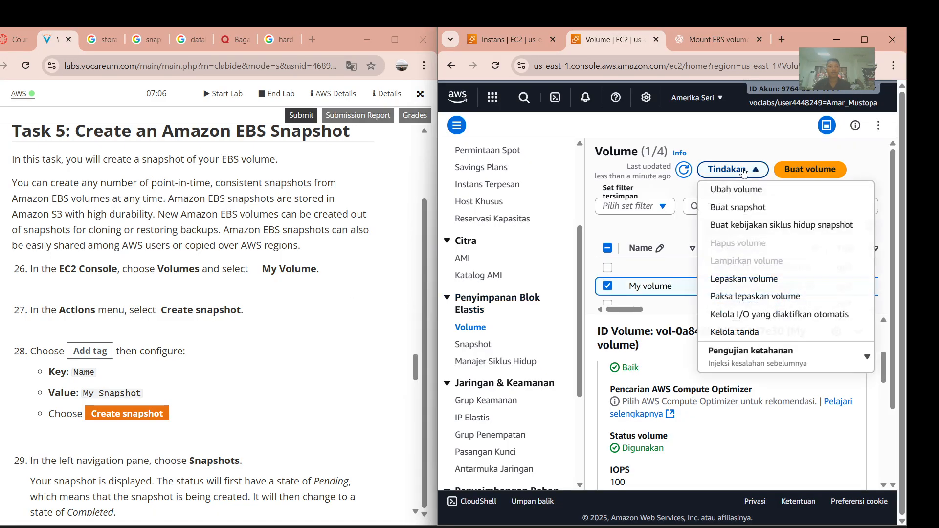
pyautogui.click(744, 207)
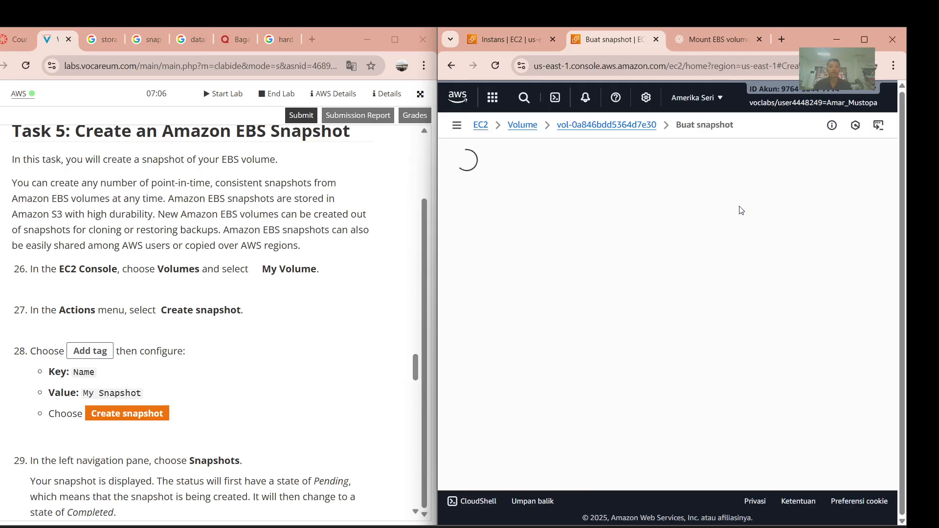
pyautogui.scroll(-3, 554, 272)
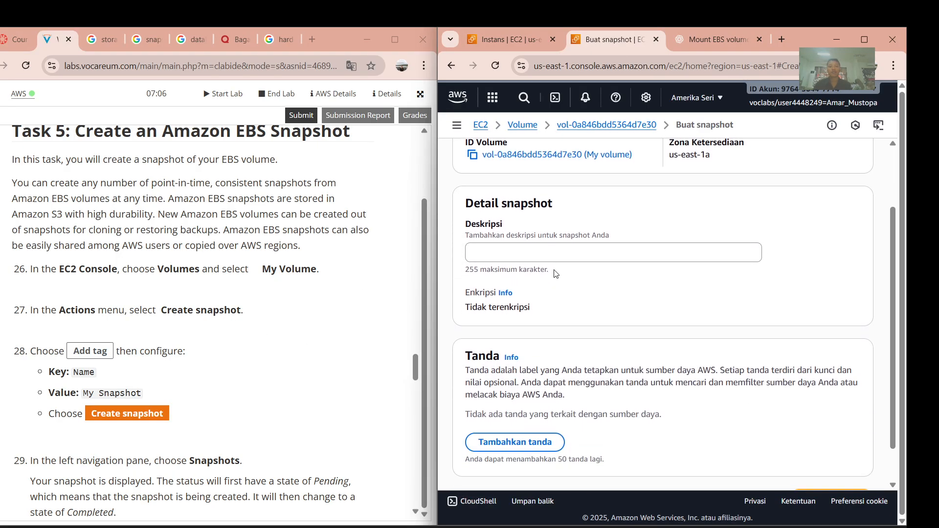
pyautogui.scroll(-1, 208, 364)
pyautogui.scroll(-1, 530, 250)
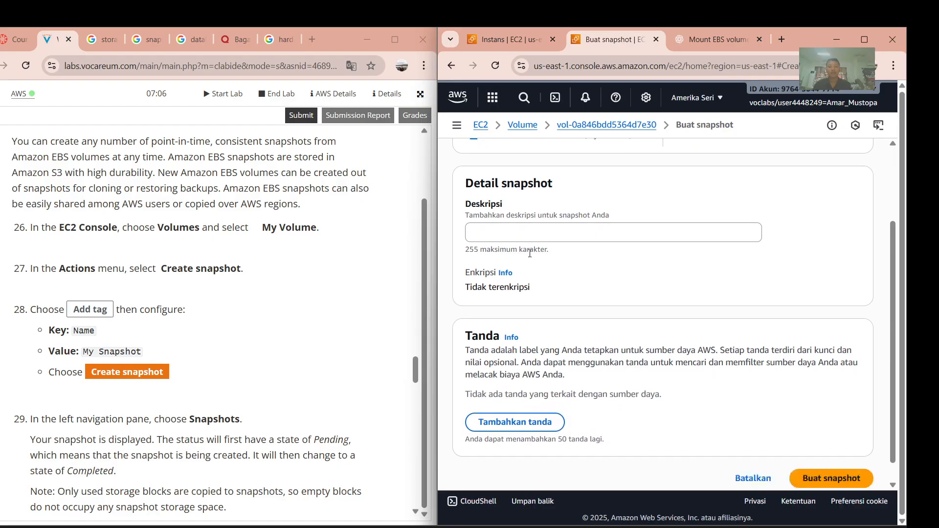
pyautogui.click(495, 213)
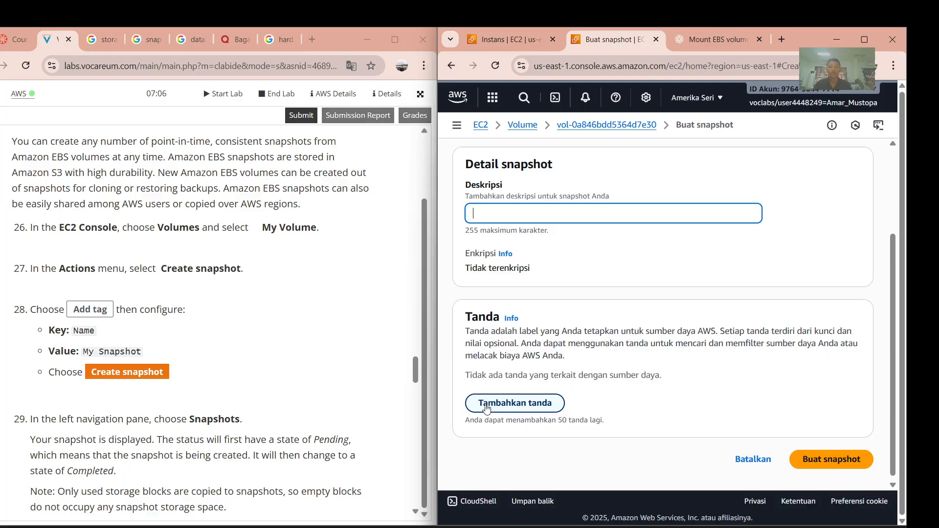
# Add a tag to the snapshot with the key Nama and the value My snapshot.
pyautogui.click(515, 403)
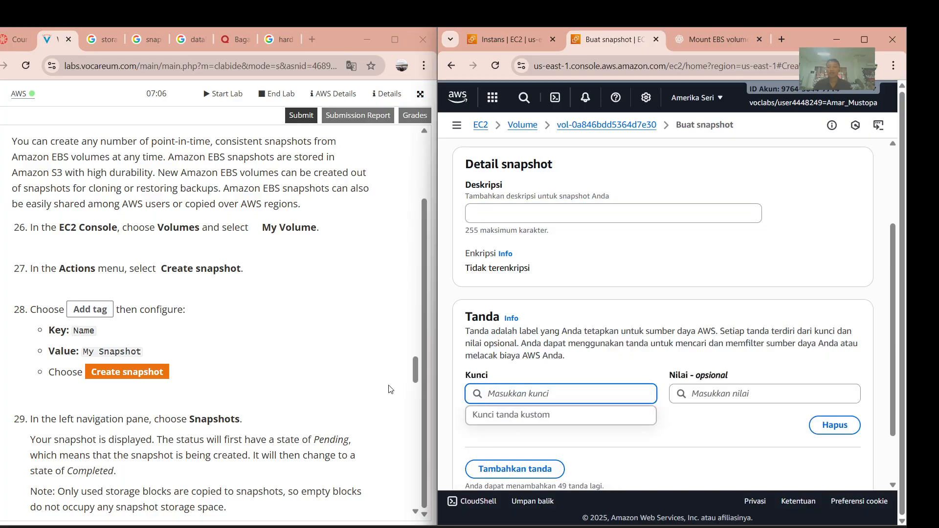
pyautogui.write('Nama')
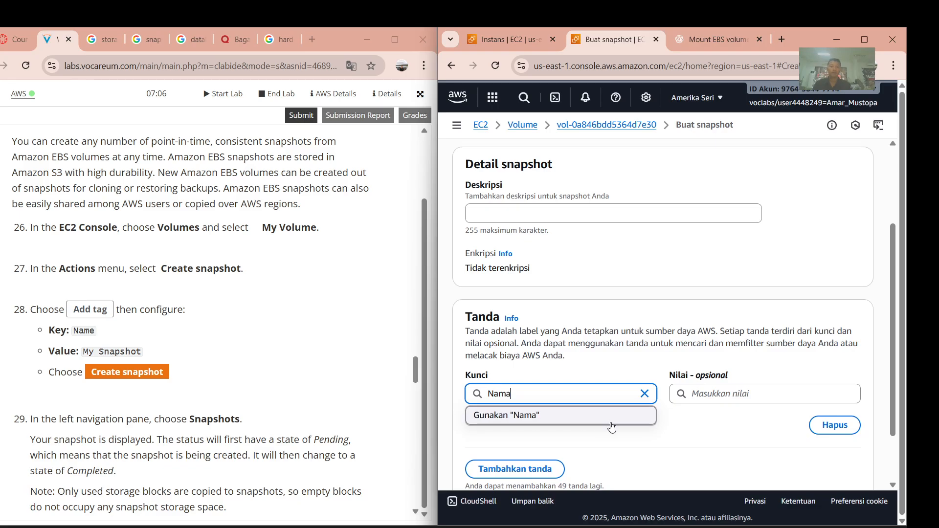
pyautogui.click(713, 394)
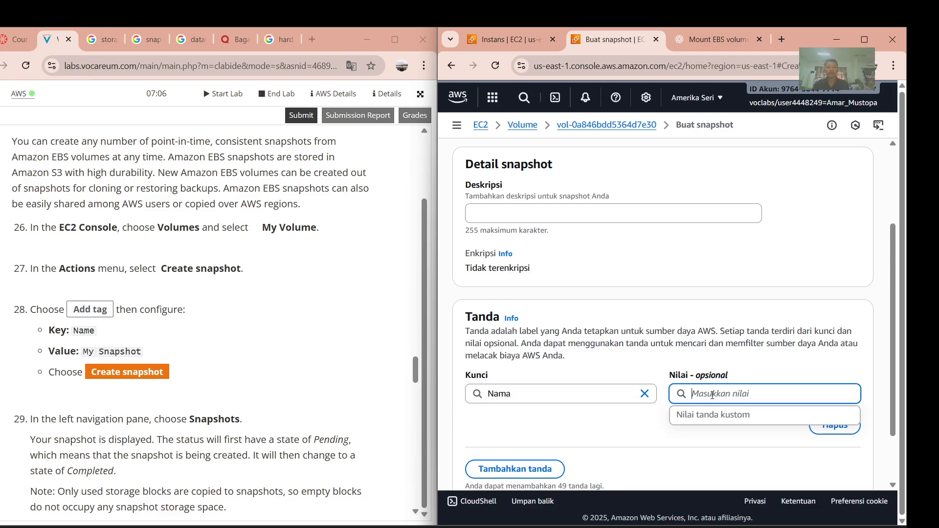
pyautogui.write('My V')
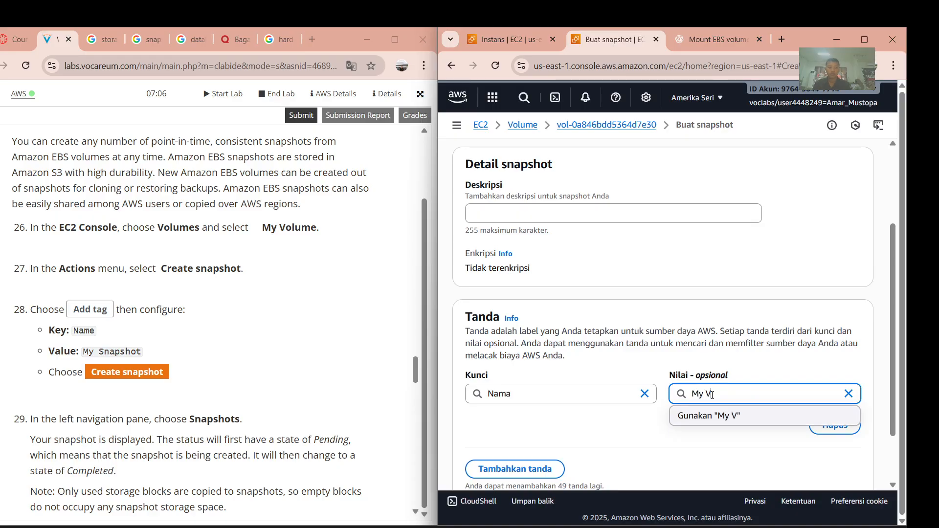
pyautogui.write('olum')
pyautogui.press('BackSpace')
pyautogui.press('BackSpace')
pyautogui.press('BackSpace')
pyautogui.press('BackSpace')
pyautogui.press('BackSpace')
pyautogui.write('san')
pyautogui.press('BackSpace')
pyautogui.press('BackSpace')
pyautogui.write('m')
pyautogui.press('BackSpace')
pyautogui.write('napshot')
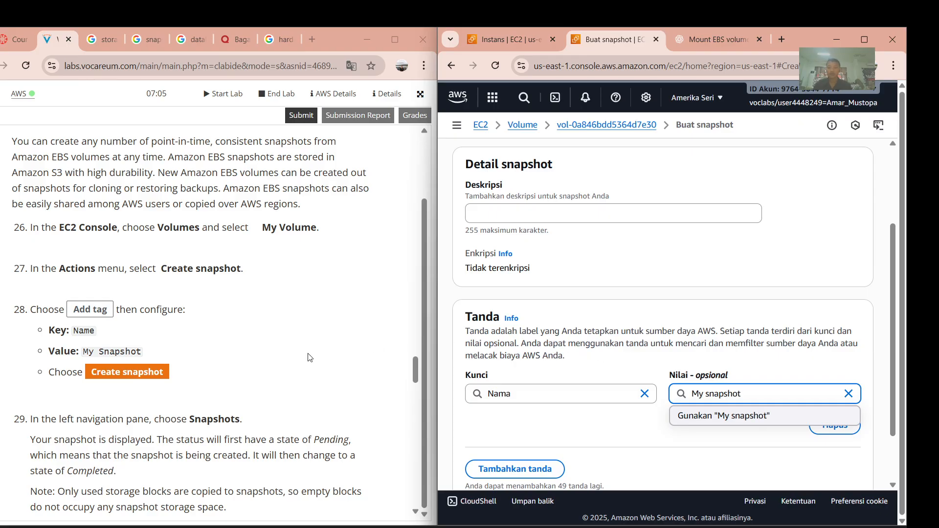
# Create the tagged snapshot of My volume.
pyautogui.scroll(-3, 309, 357)
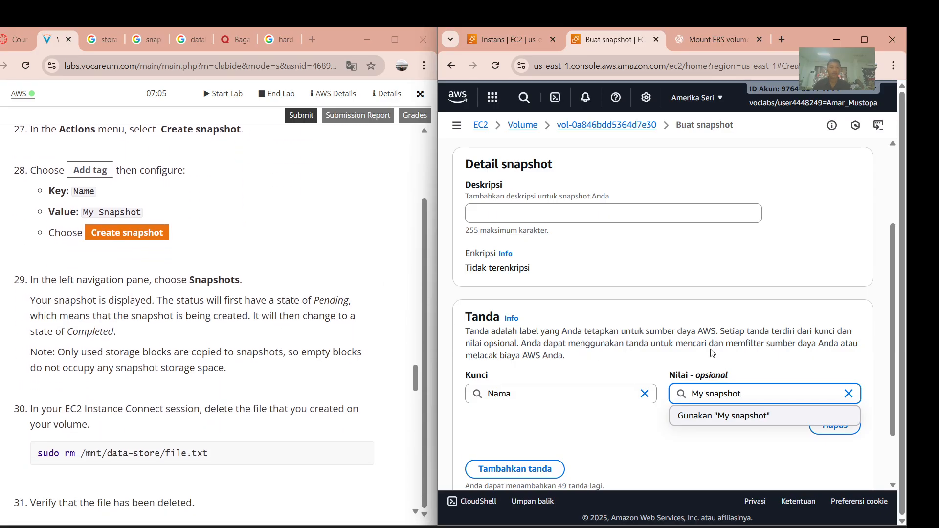
pyautogui.scroll(-2, 828, 386)
pyautogui.click(828, 386)
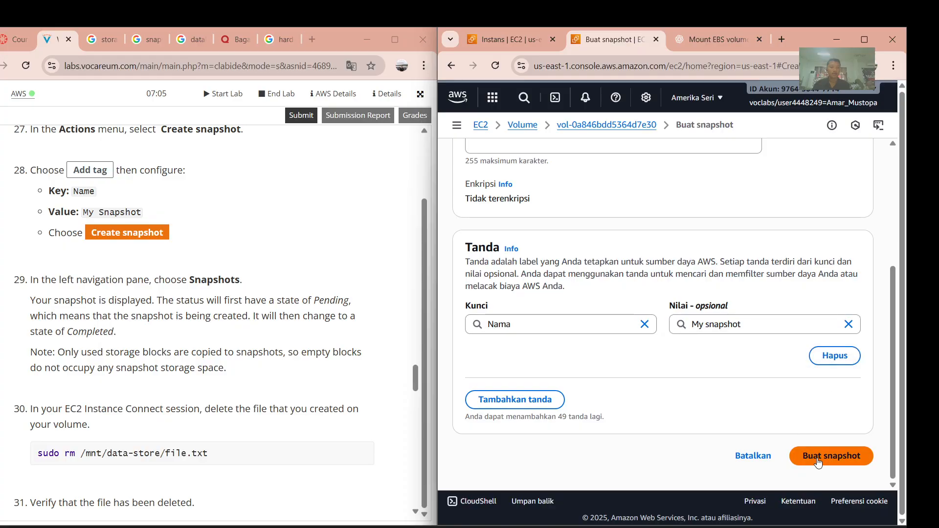
pyautogui.click(819, 455)
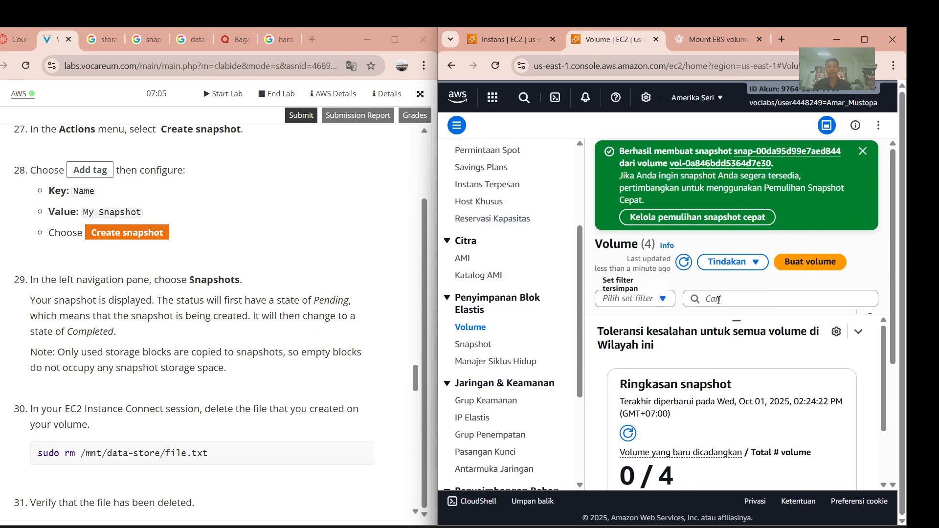
# Translate the lab instructions page to Indonesian and read step 29 on viewing the snapshots.
pyautogui.click(423, 66)
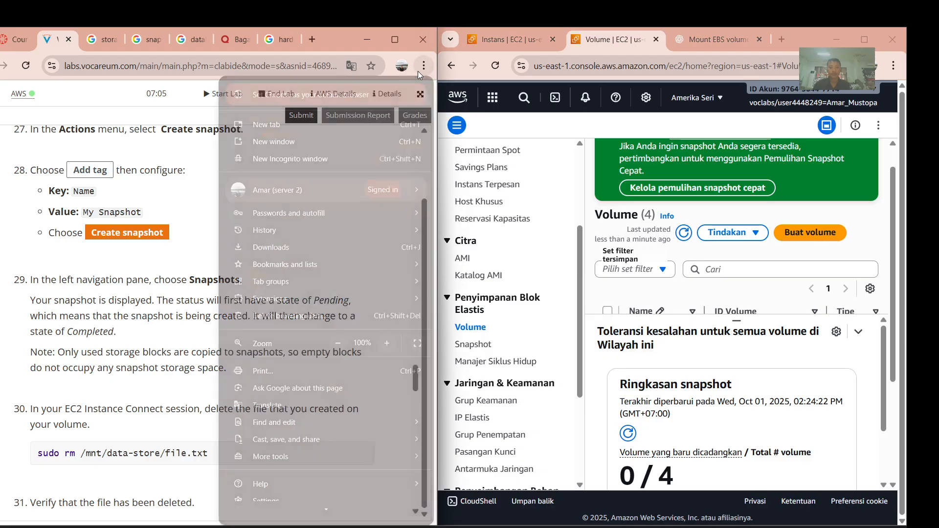
pyautogui.click(279, 405)
pyautogui.click(299, 93)
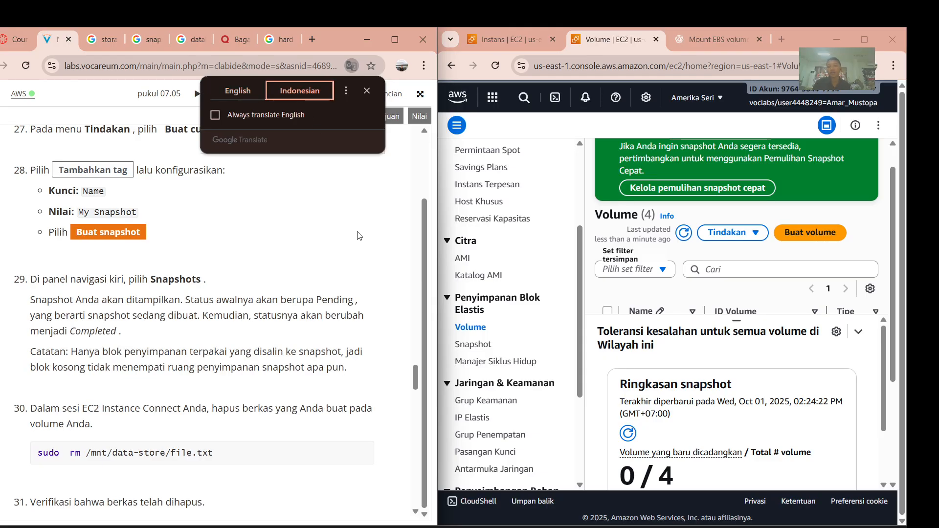
pyautogui.click(348, 245)
pyautogui.scroll(-1, 218, 291)
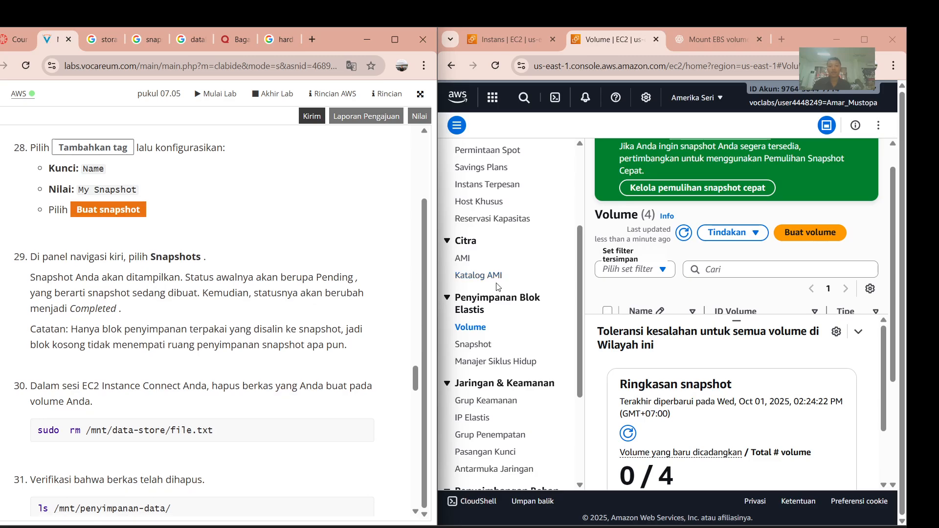
# Show the list of EBS snapshots in the EC2 console and check the new snapshot's status.
pyautogui.scroll(-1, 499, 288)
pyautogui.click(479, 308)
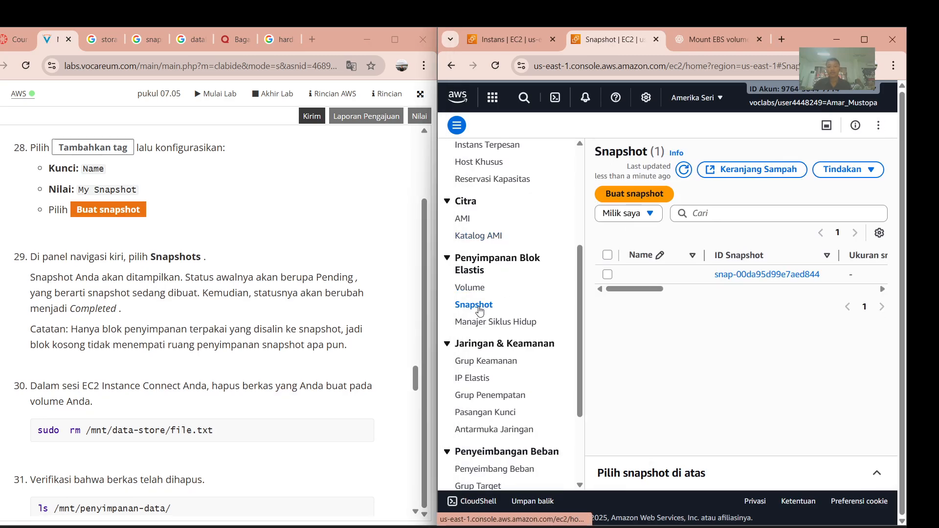
pyautogui.scroll(-1, 176, 292)
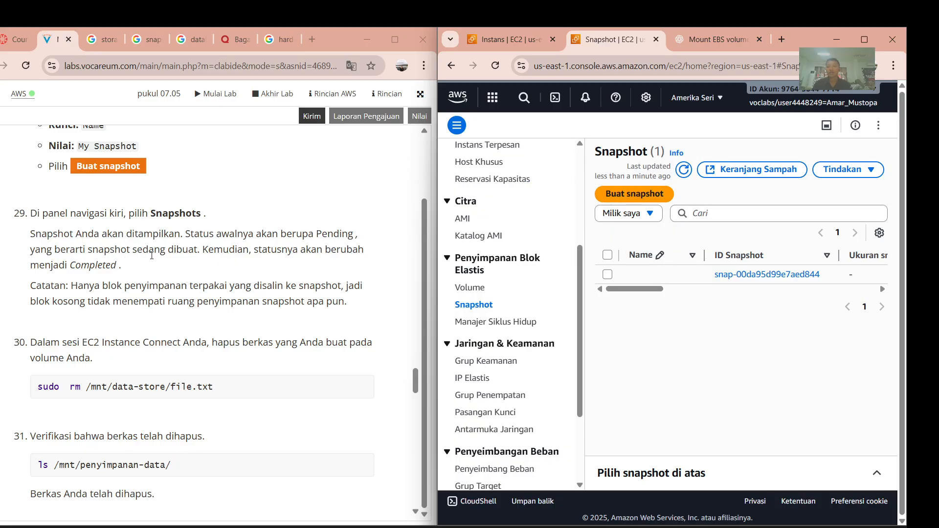
pyautogui.scroll(-1, 226, 253)
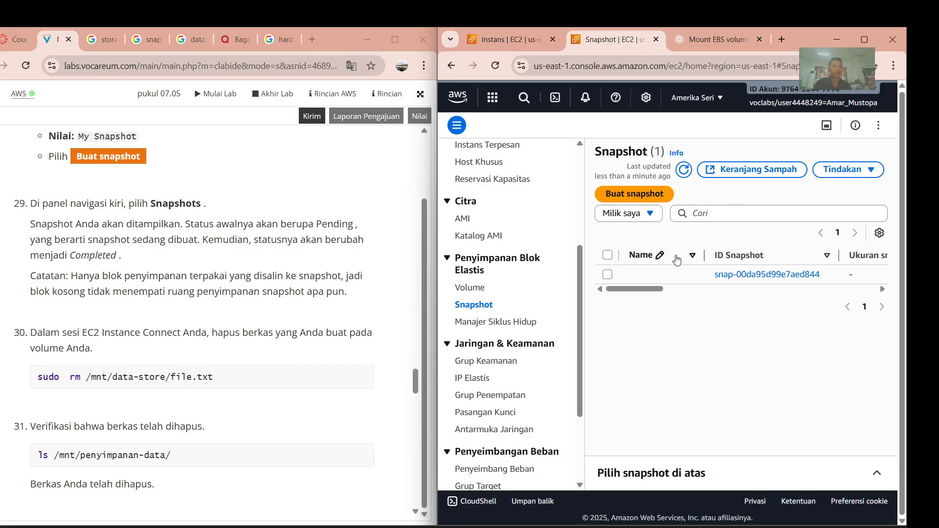
pyautogui.click(765, 289)
pyautogui.hscroll(6, 765, 290)
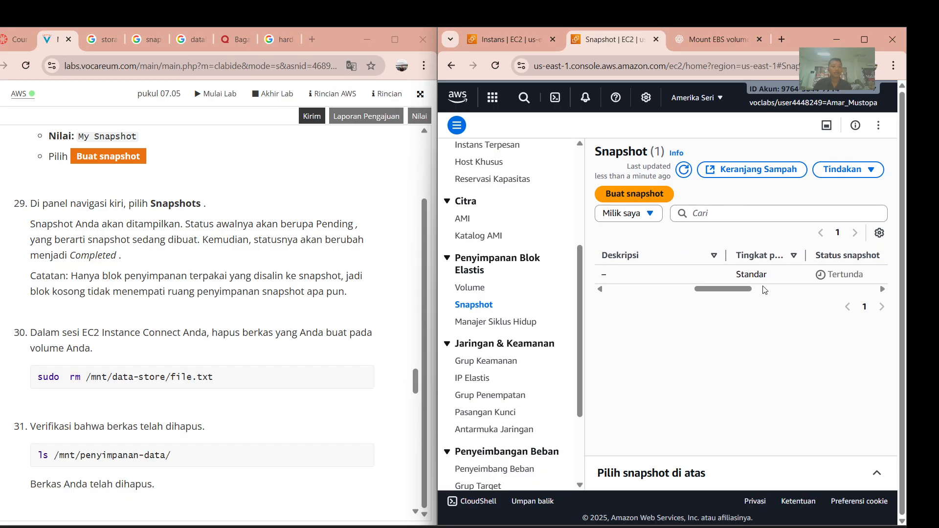
pyautogui.hscroll(-4, 765, 290)
pyautogui.hscroll(1, 765, 290)
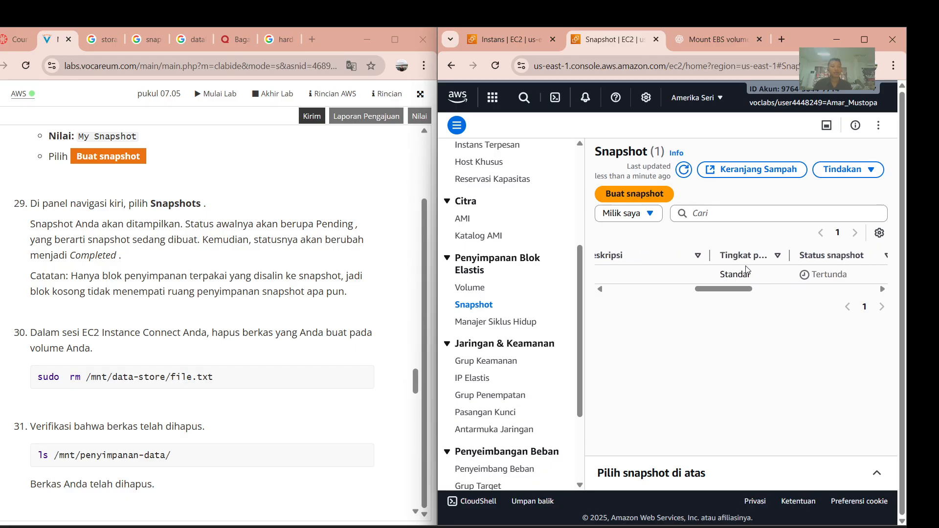
pyautogui.hscroll(2, 746, 270)
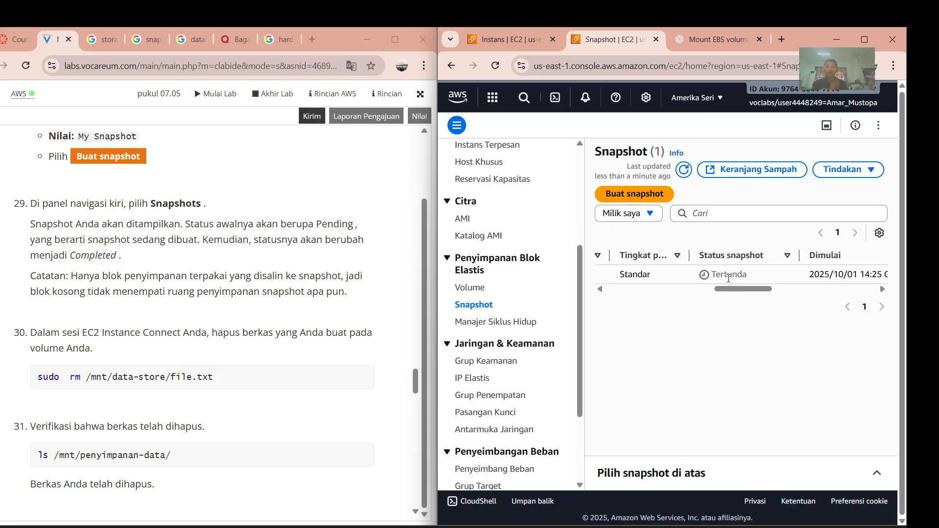
# Read lab steps 30 and 31, launch CloudShell and look over its form for creating a VPC environment.
pyautogui.scroll(-1, 318, 350)
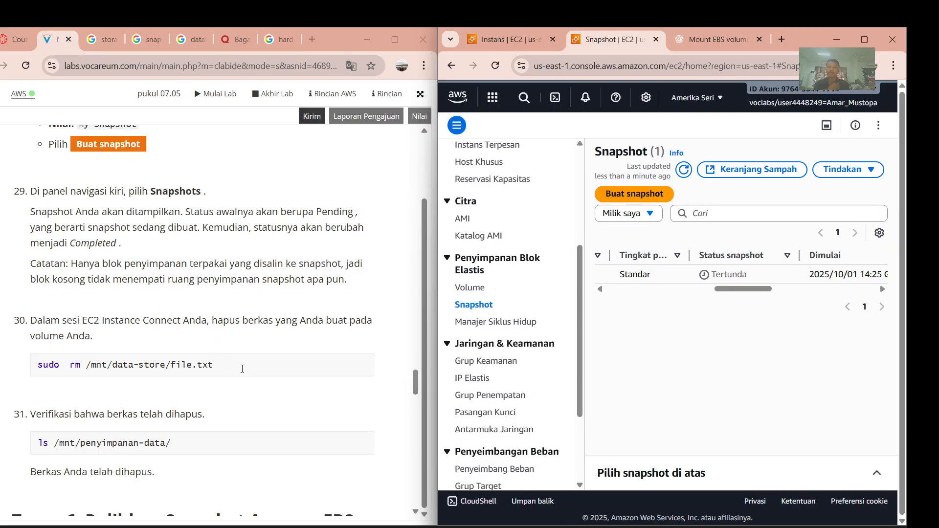
pyautogui.scroll(-2, 242, 368)
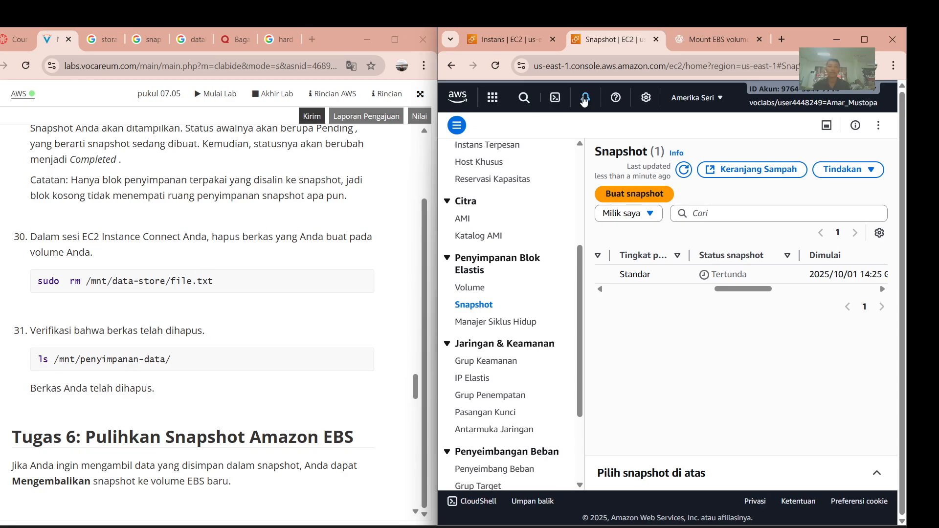
pyautogui.click(555, 98)
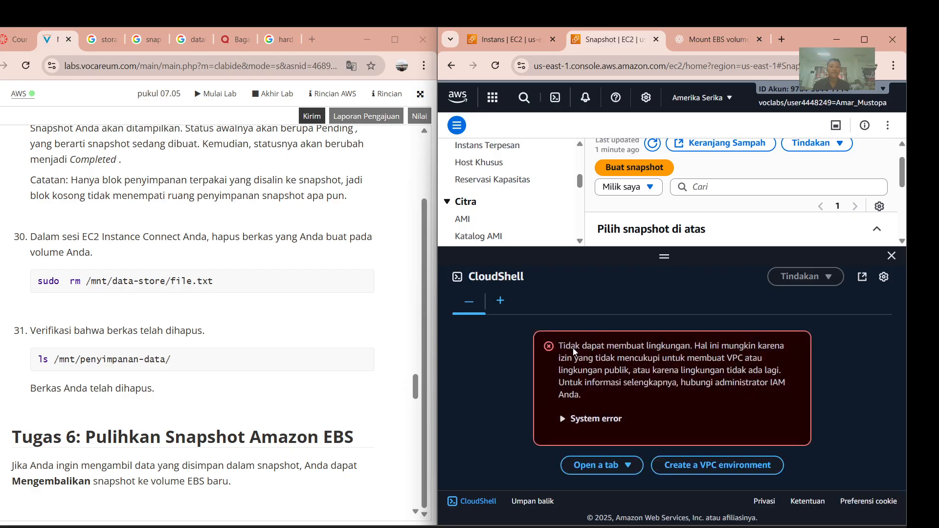
pyautogui.click(627, 466)
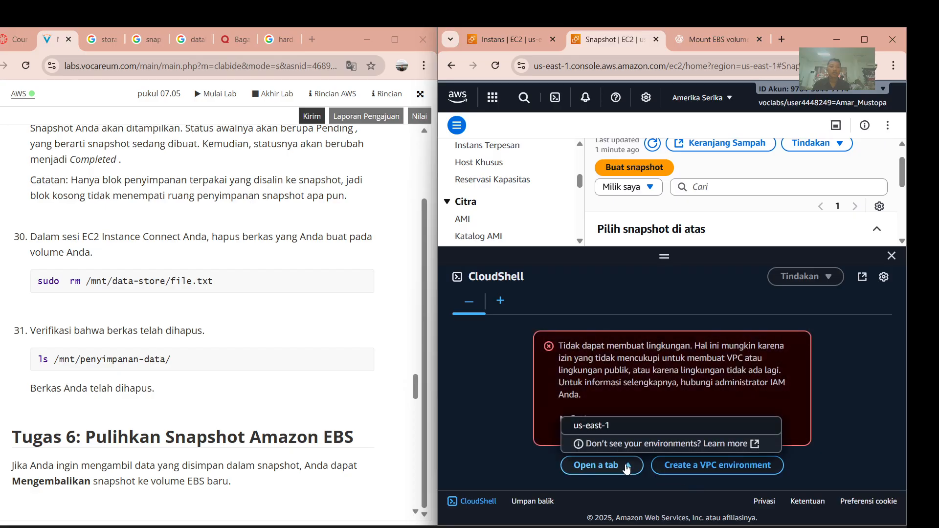
pyautogui.click(694, 466)
pyautogui.scroll(-5, 650, 426)
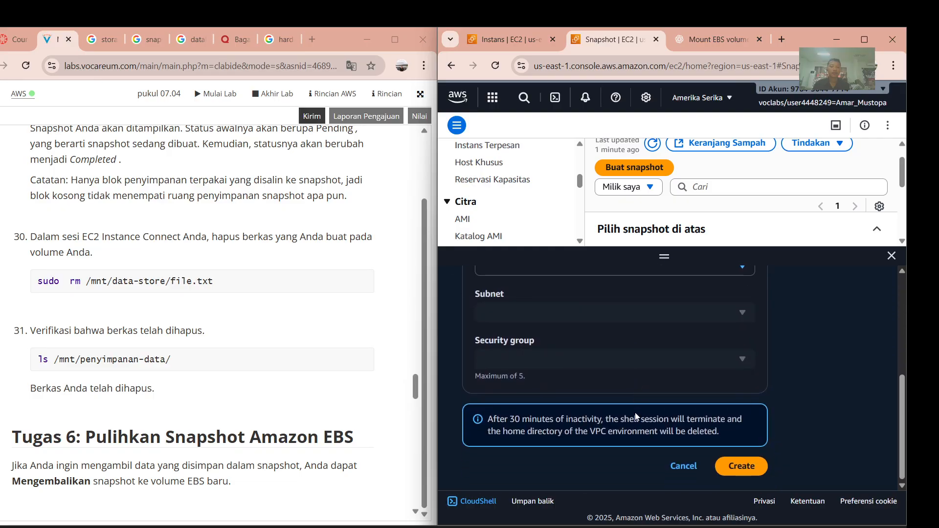
pyautogui.scroll(5, 635, 412)
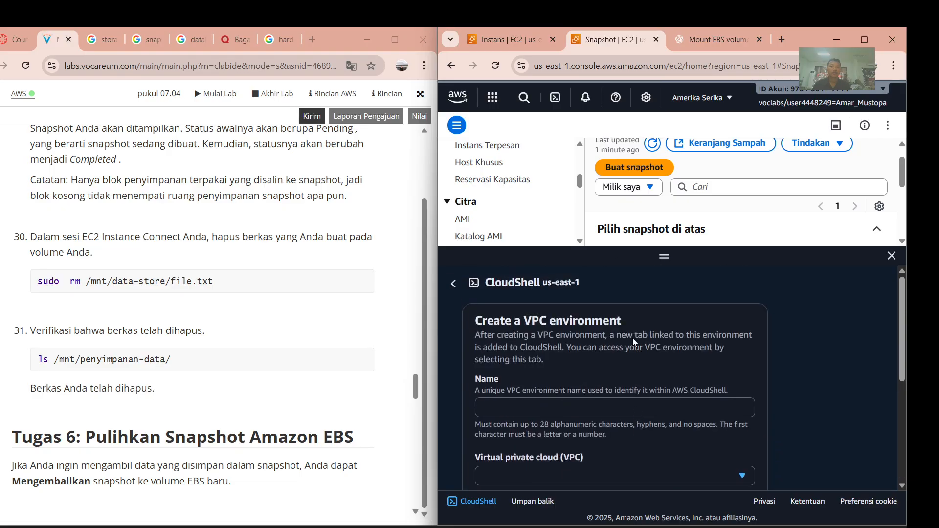
# Close the CloudShell panel and read lab steps 32 to 35 on creating a volume from the snapshot.
pyautogui.click(891, 256)
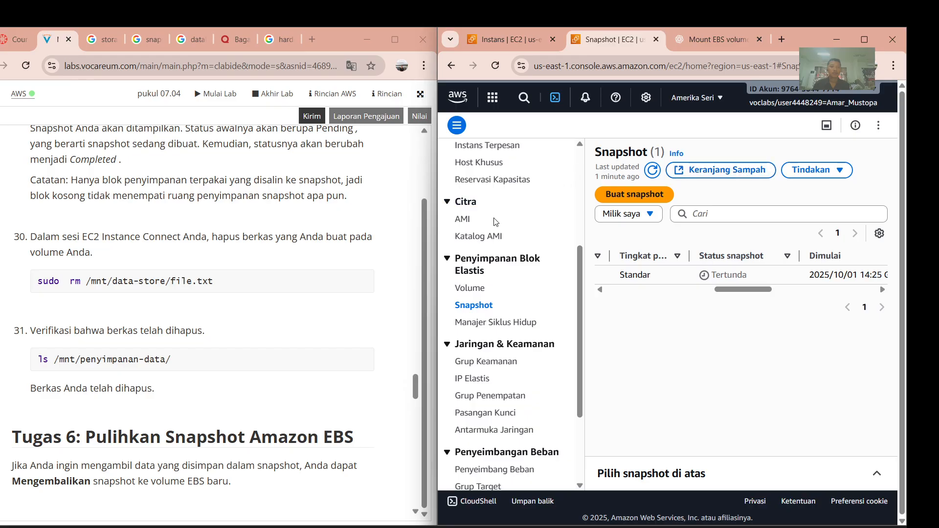
pyautogui.scroll(-5, 328, 313)
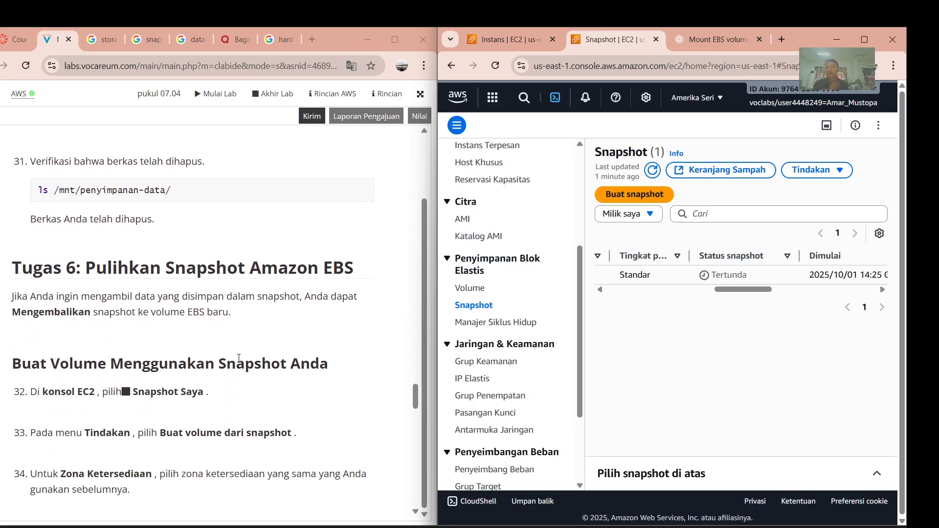
pyautogui.scroll(-1, 239, 357)
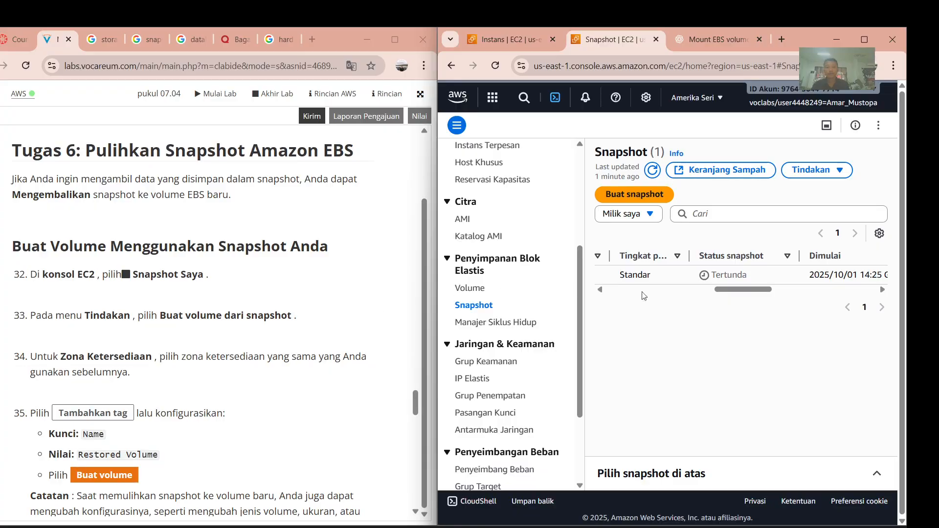
# Refresh the snapshot list and check the new snapshot's progress and status.
pyautogui.hscroll(3, 676, 292)
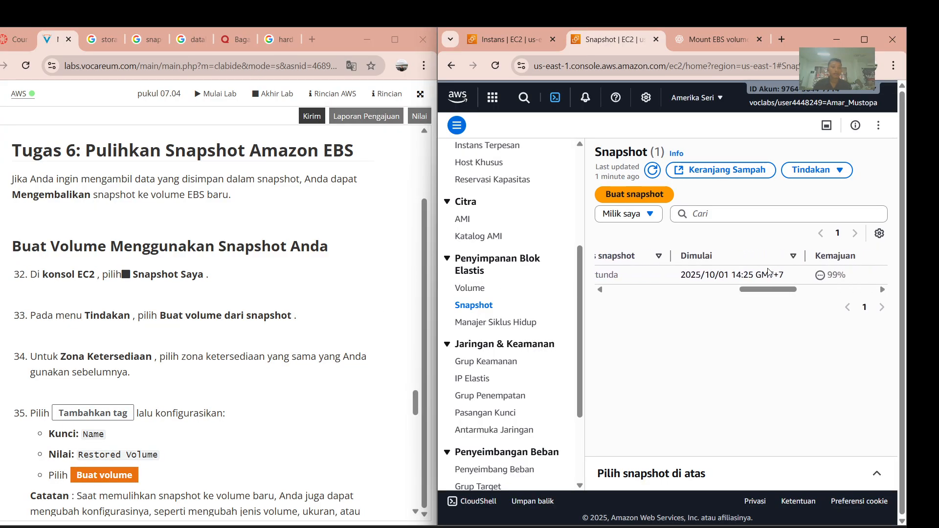
pyautogui.hscroll(3, 778, 250)
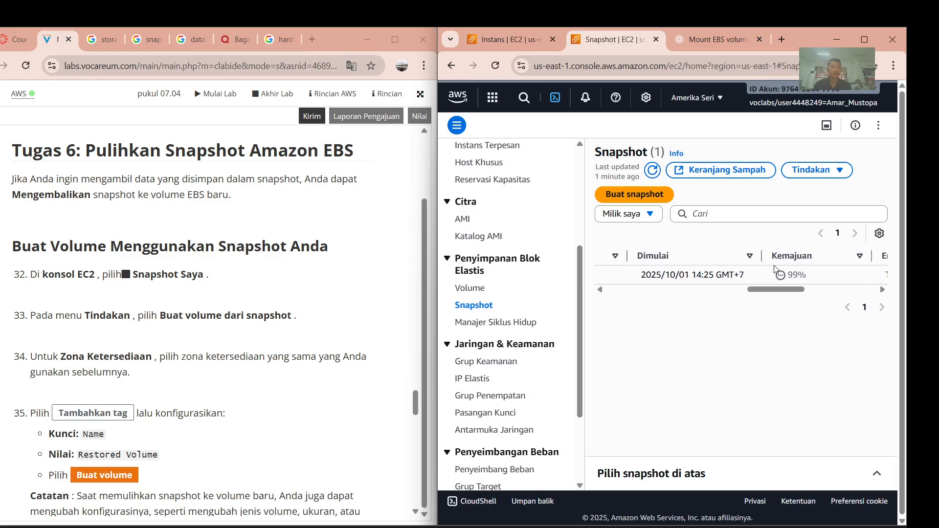
pyautogui.click(652, 170)
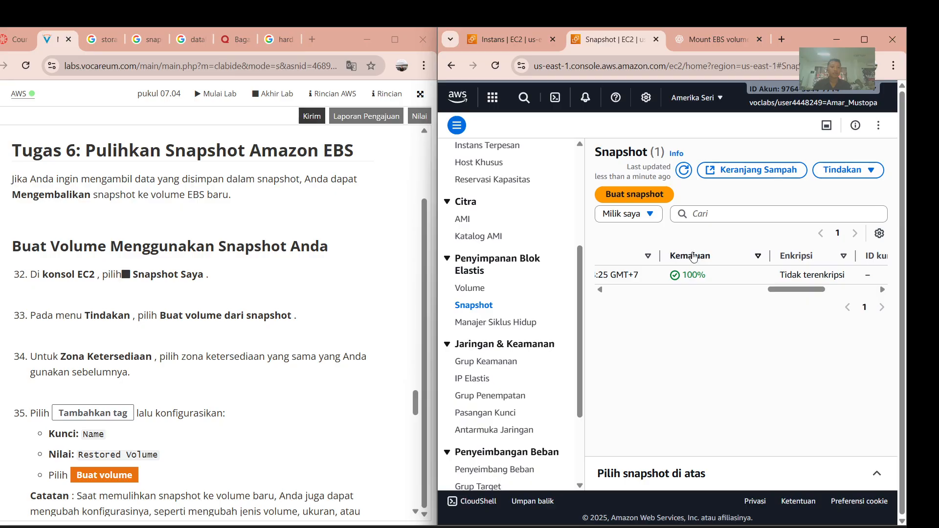
pyautogui.hscroll(-4, 701, 275)
pyautogui.hscroll(-2, 702, 274)
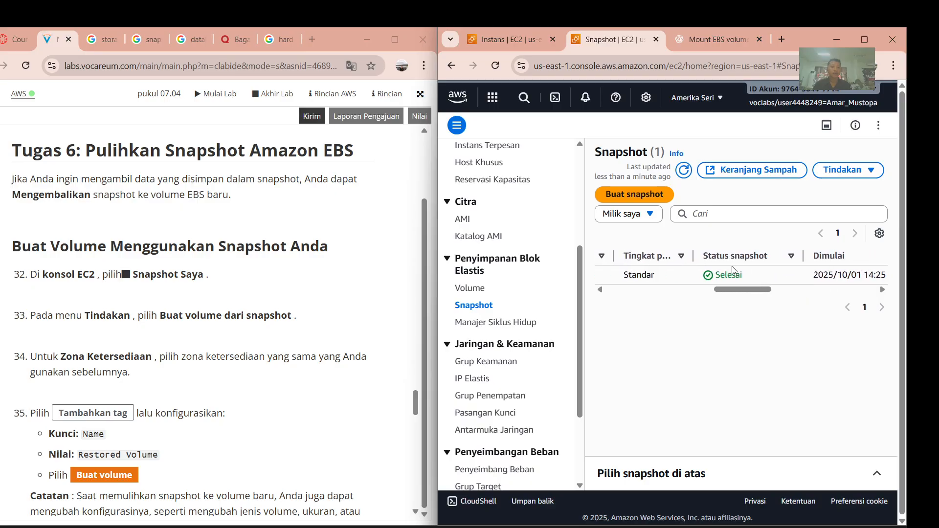
pyautogui.hscroll(-3, 715, 278)
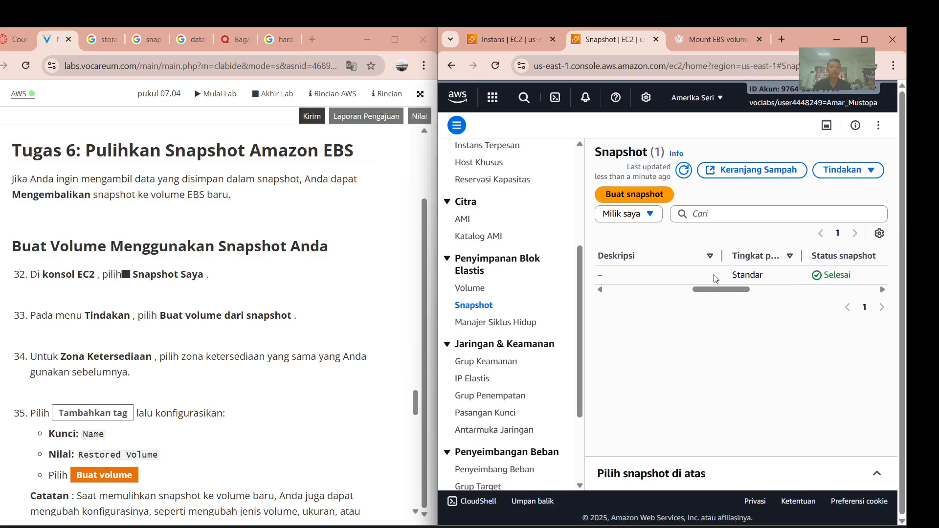
pyautogui.scroll(-1, 153, 367)
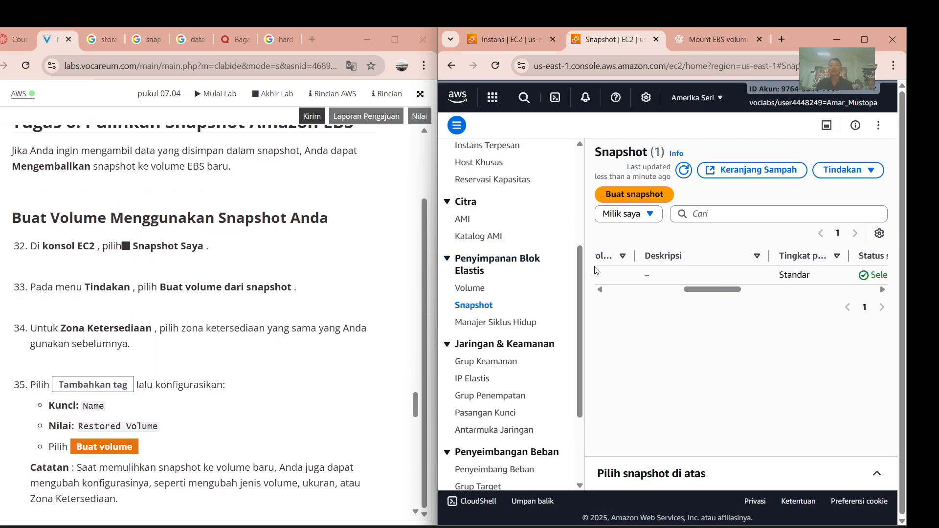
pyautogui.hscroll(-3, 679, 276)
# Reread lab step 32 and open the details page of the snapshot of My volume.
pyautogui.scroll(2, 166, 291)
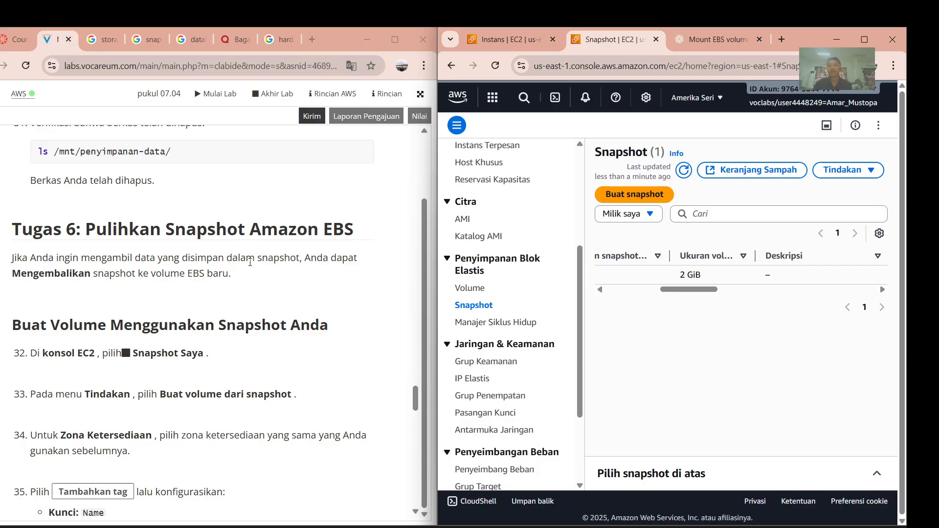
pyautogui.scroll(-1, 277, 263)
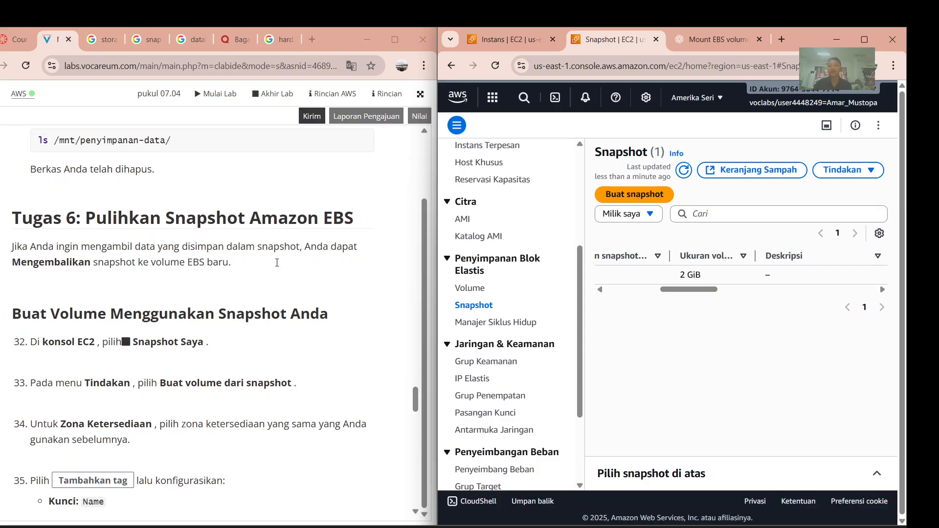
pyautogui.scroll(-2, 277, 263)
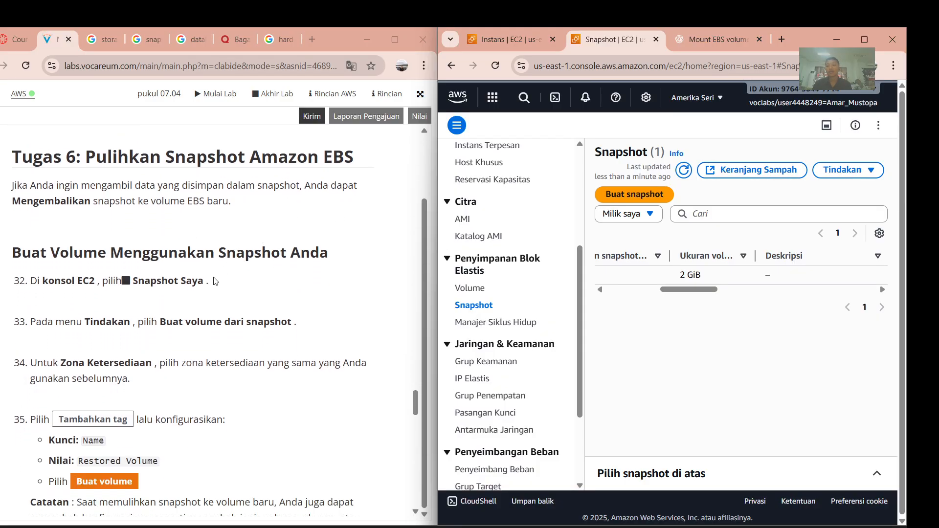
pyautogui.click(481, 306)
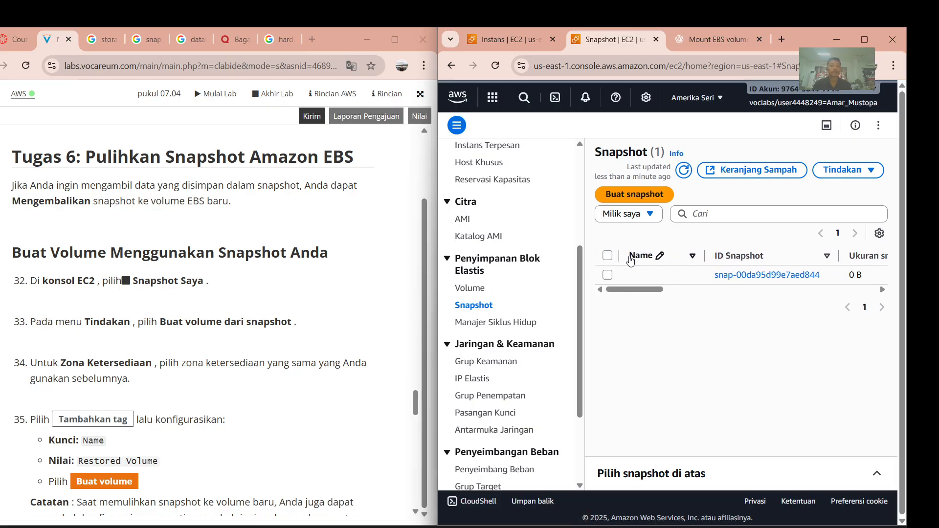
pyautogui.hscroll(5, 728, 257)
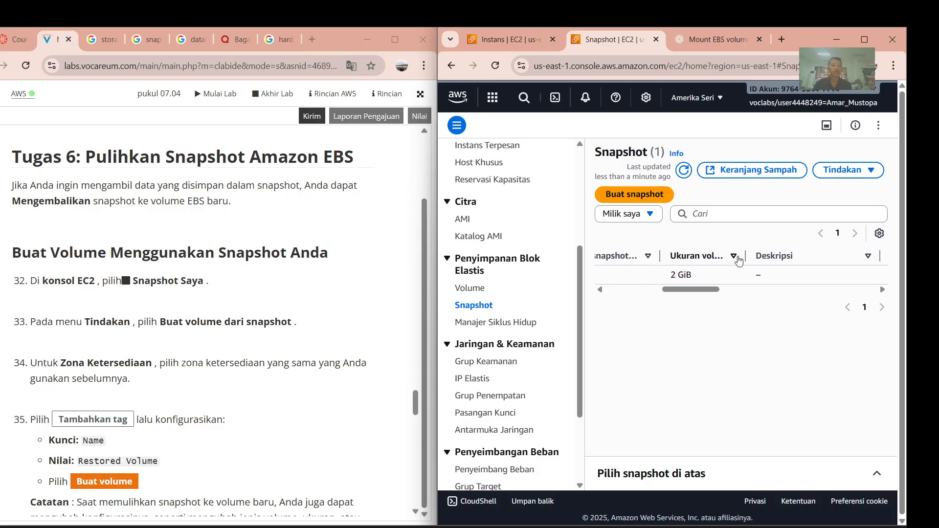
pyautogui.hscroll(-5, 739, 262)
pyautogui.click(765, 274)
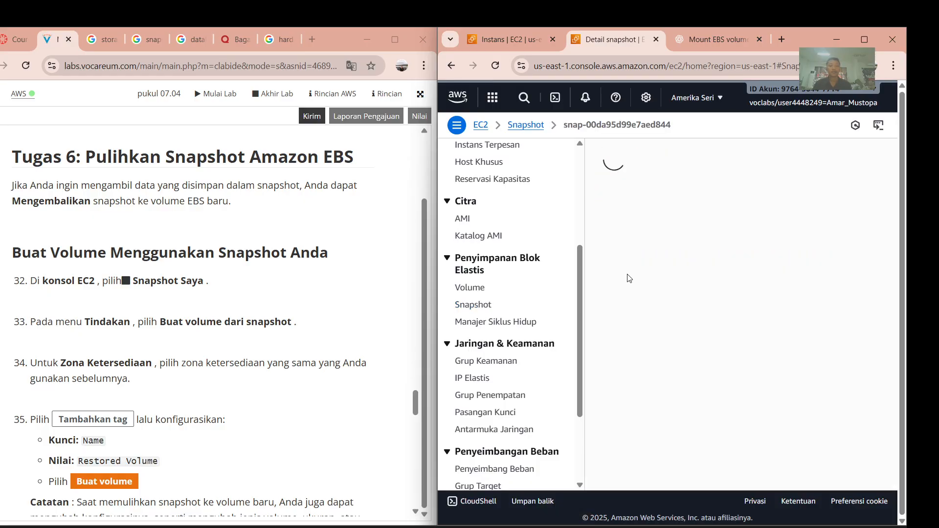
# Start creating a volume from this snapshot, as lab step 33 instructs.
pyautogui.scroll(-2, 289, 347)
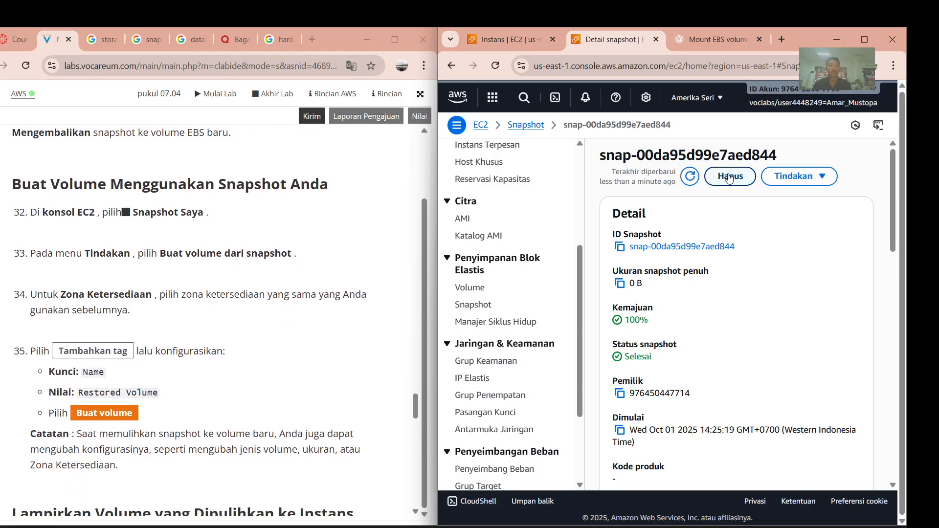
pyautogui.click(766, 180)
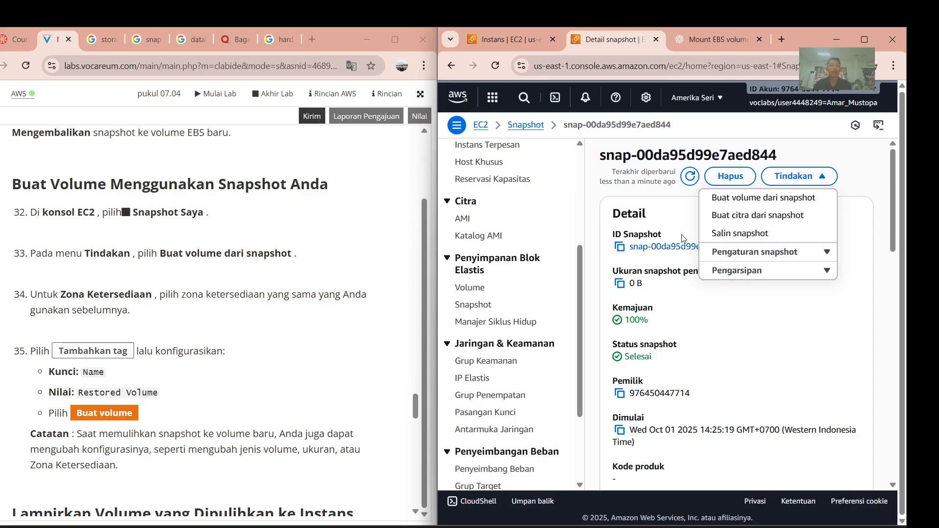
pyautogui.press('Down')
pyautogui.scroll(-1, 230, 279)
pyautogui.scroll(-1, 229, 279)
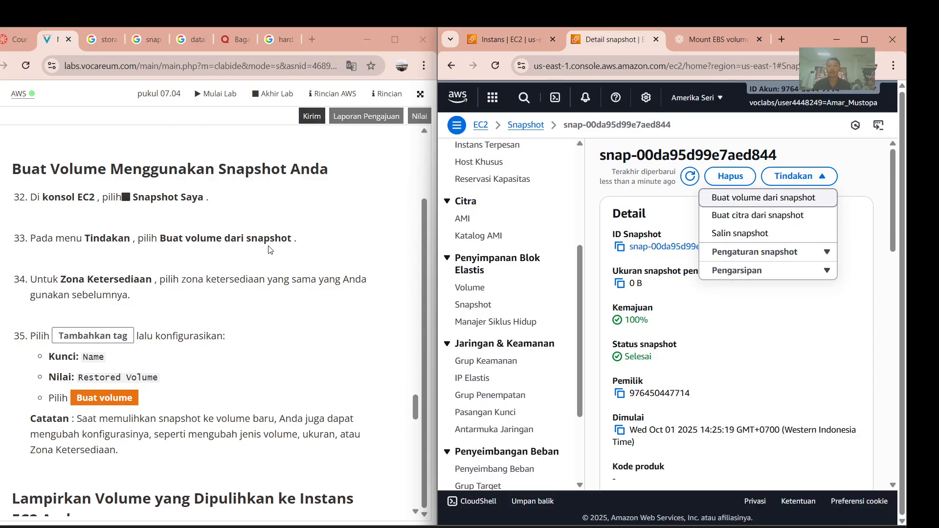
pyautogui.click(736, 201)
# Review the new volume's type, size, IOPS, throughput, Availability Zone and encryption settings against lab step 34.
pyautogui.scroll(-1, 264, 313)
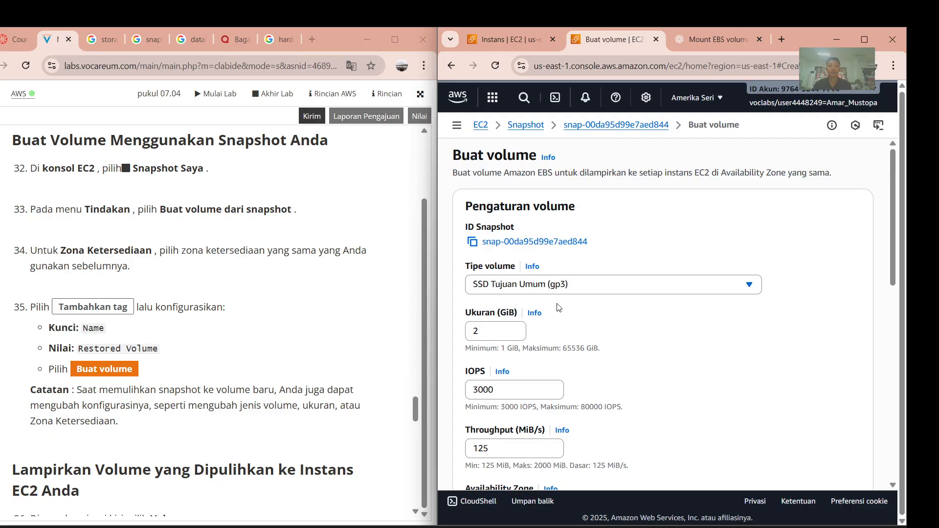
pyautogui.scroll(-3, 606, 284)
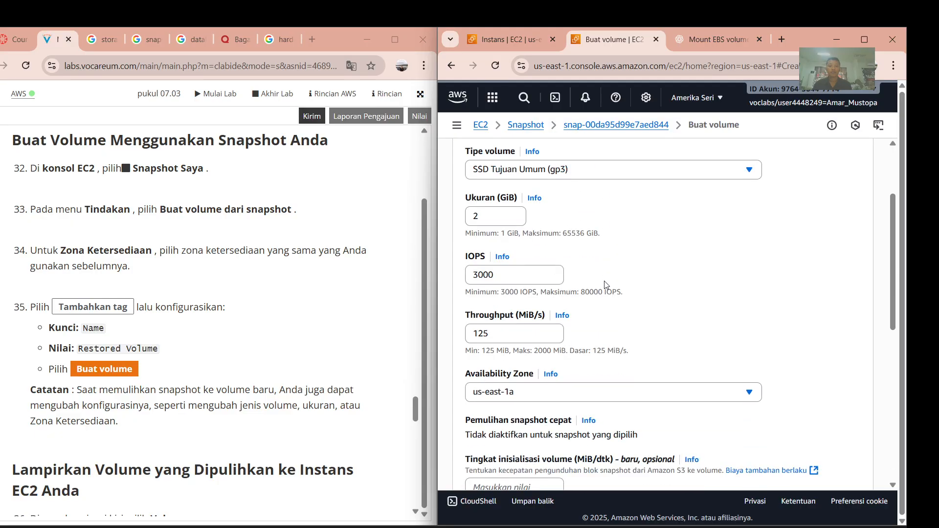
pyautogui.scroll(-1, 542, 322)
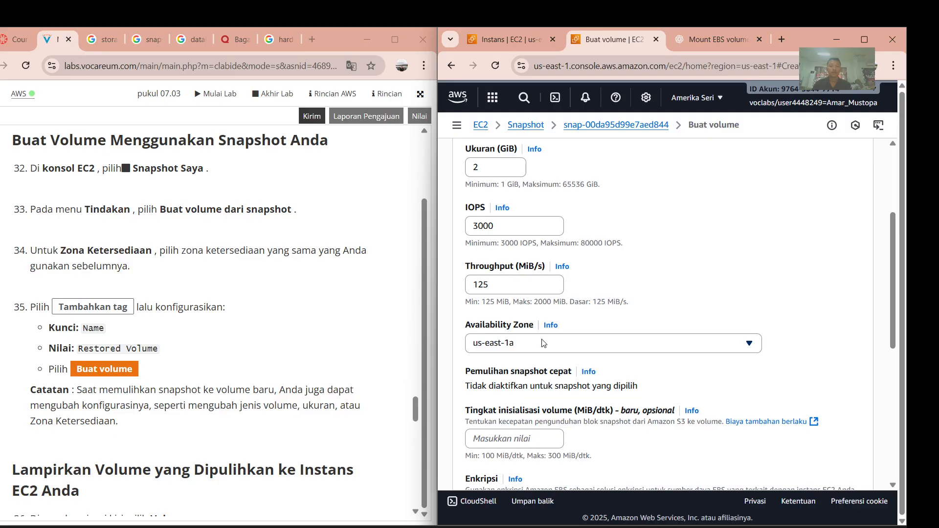
pyautogui.click(542, 343)
pyautogui.click(542, 343)
pyautogui.scroll(1, 528, 339)
pyautogui.scroll(1, 513, 293)
pyautogui.scroll(-3, 506, 230)
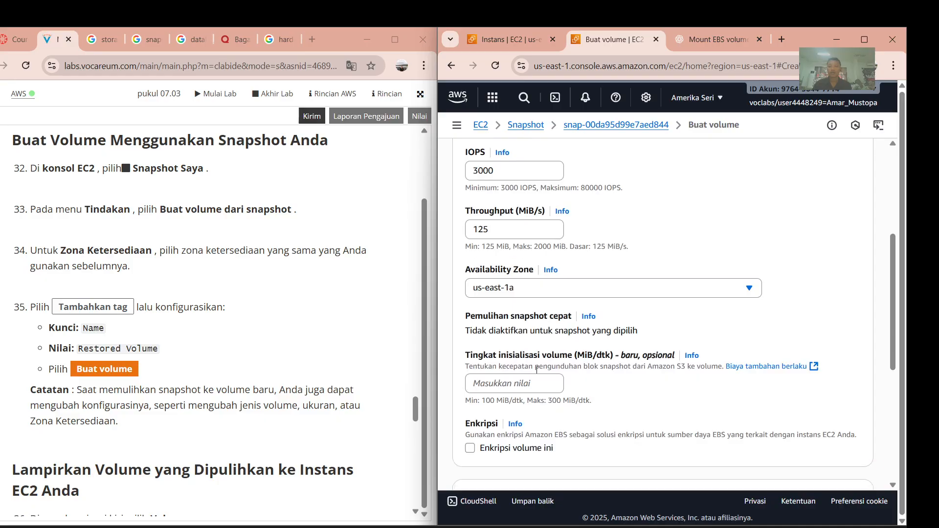
pyautogui.scroll(-1, 210, 318)
pyautogui.scroll(-4, 568, 375)
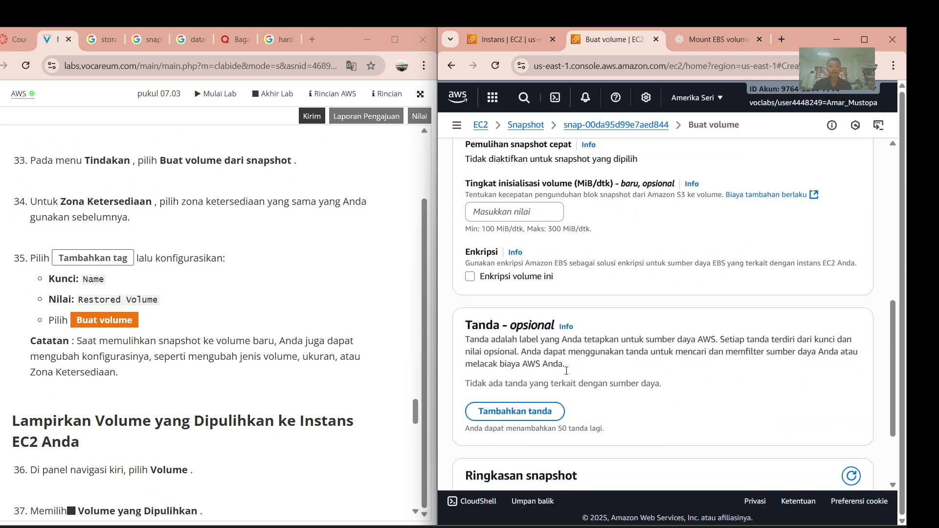
# Add a tag to the new volume with the key Name and the value Restored Volume.
pyautogui.click(521, 397)
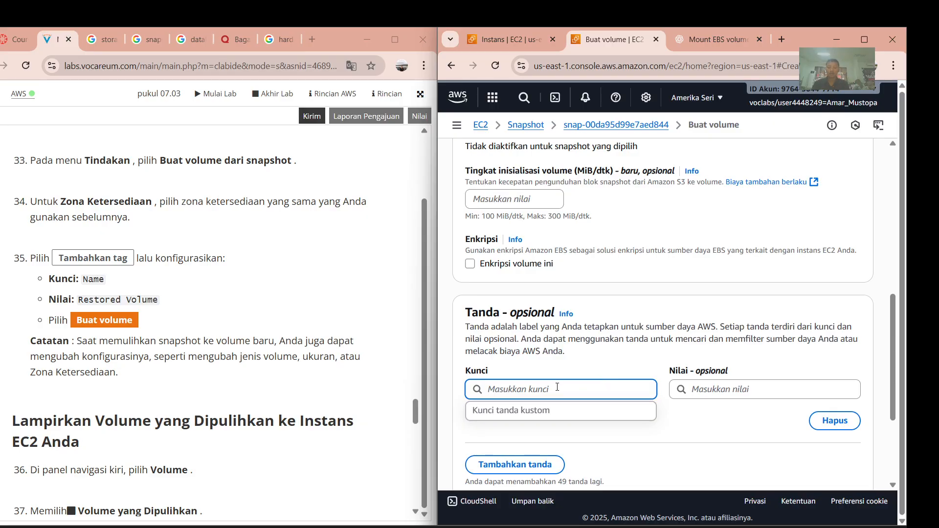
pyautogui.write('R')
pyautogui.press('BackSpace')
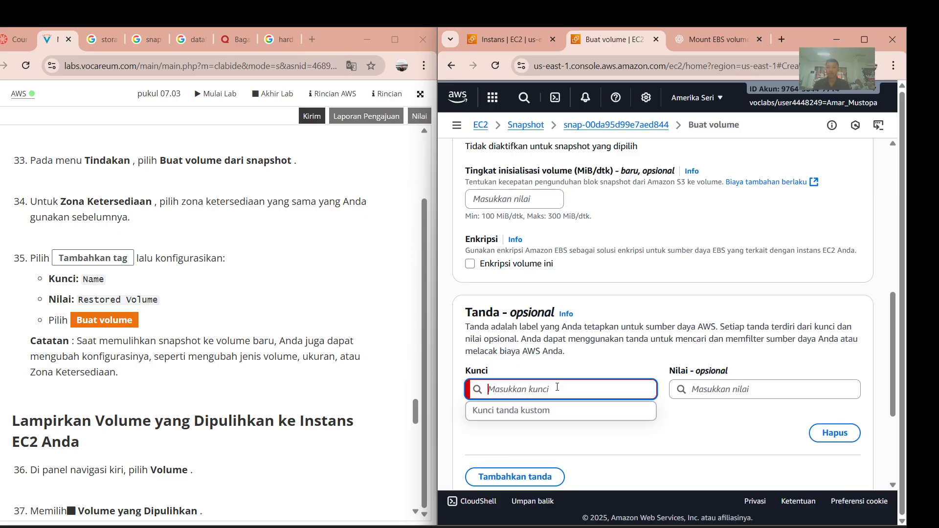
pyautogui.write('Name')
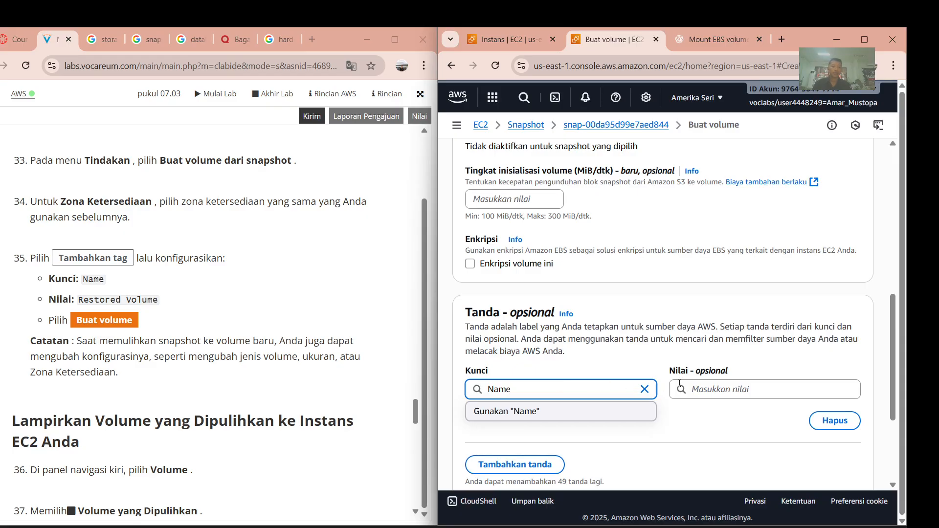
pyautogui.click(695, 390)
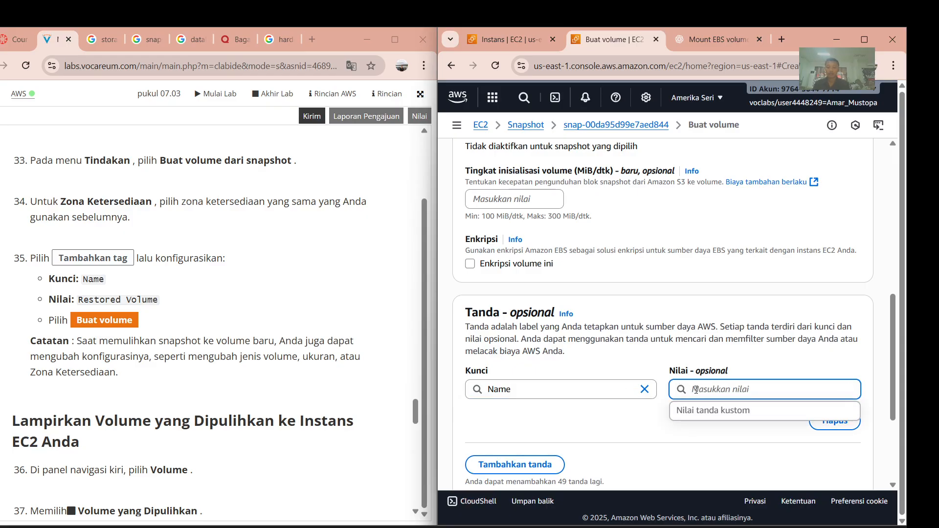
pyautogui.write('Restored')
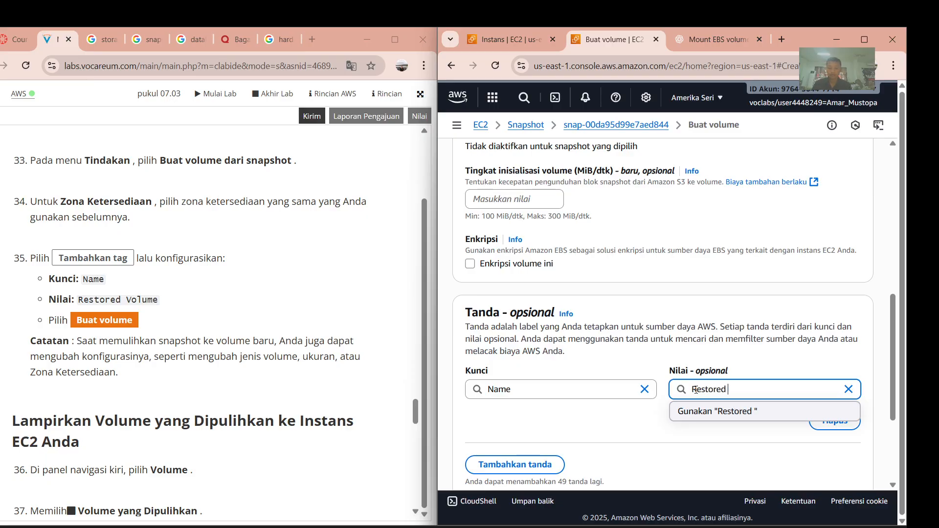
pyautogui.write(' Volume')
# Create the Restored Volume from the snapshot with the configured settings.
pyautogui.scroll(-2, 338, 352)
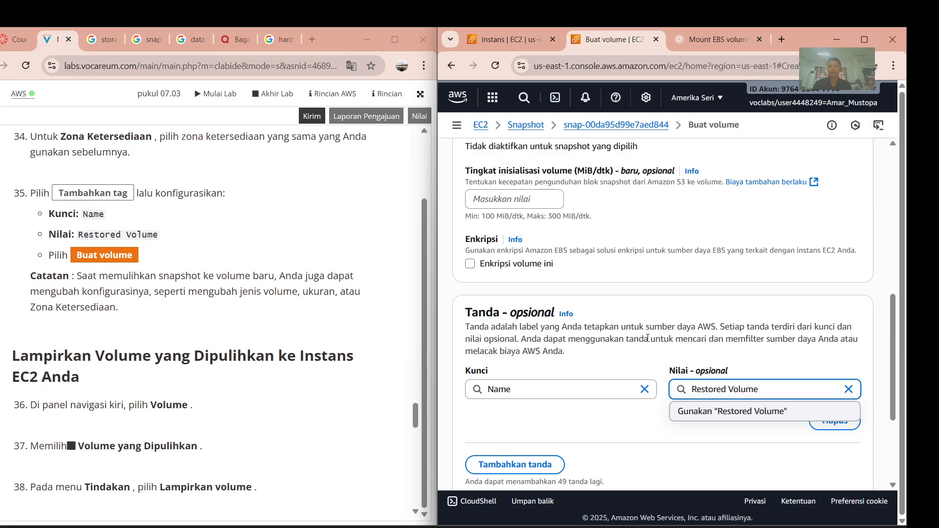
pyautogui.scroll(-3, 761, 335)
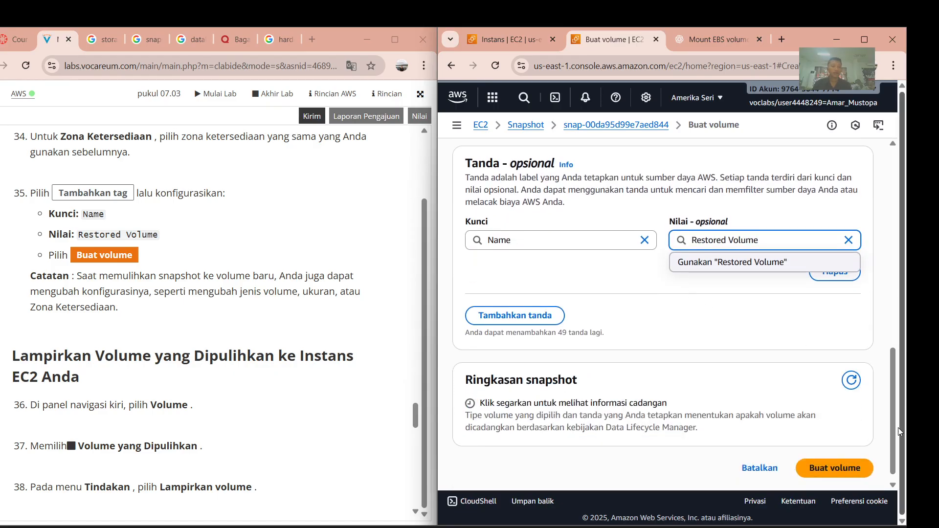
pyautogui.click(836, 468)
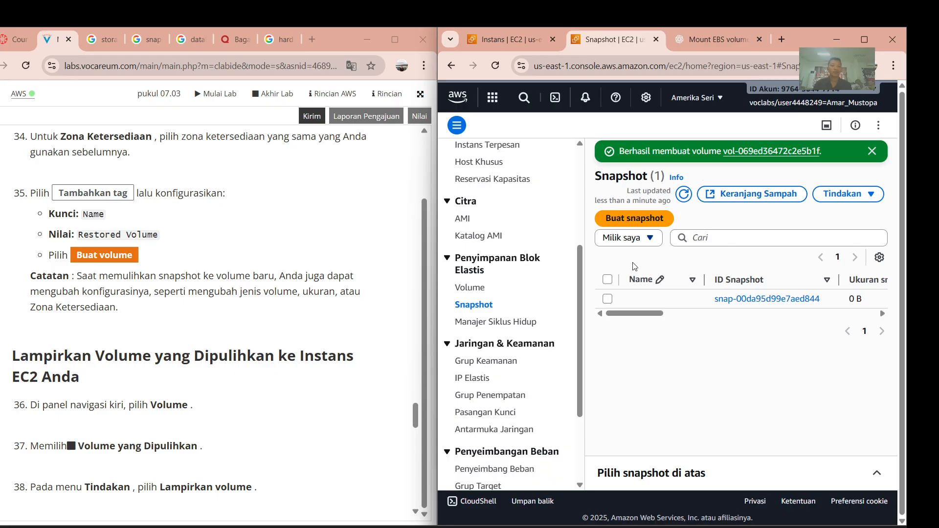
# Read lab steps 36 to 40 on attaching the restored volume and open the list of EBS volumes.
pyautogui.hscroll(10, 736, 319)
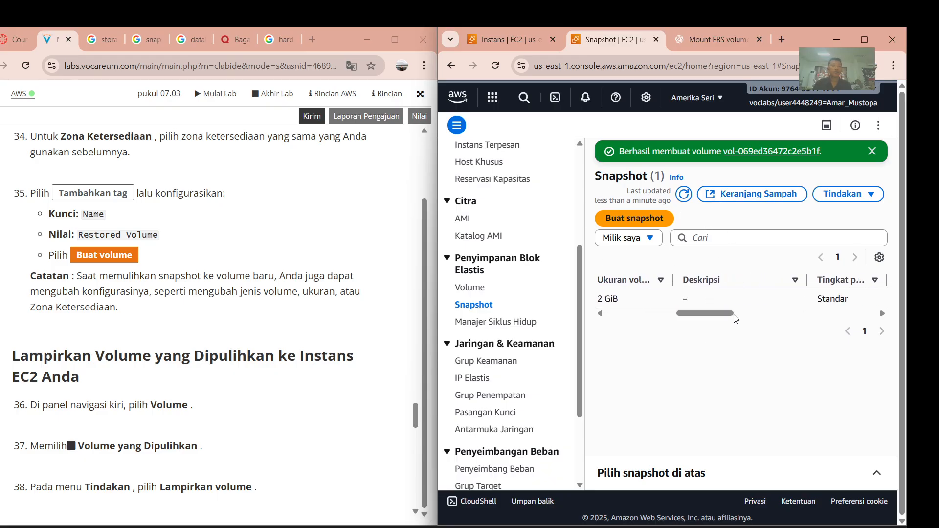
pyautogui.hscroll(3, 736, 318)
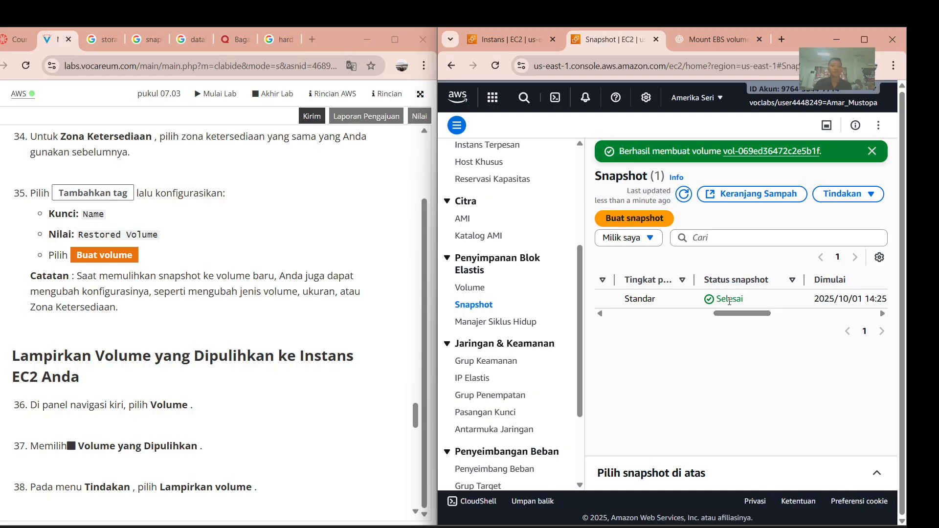
pyautogui.scroll(-3, 246, 331)
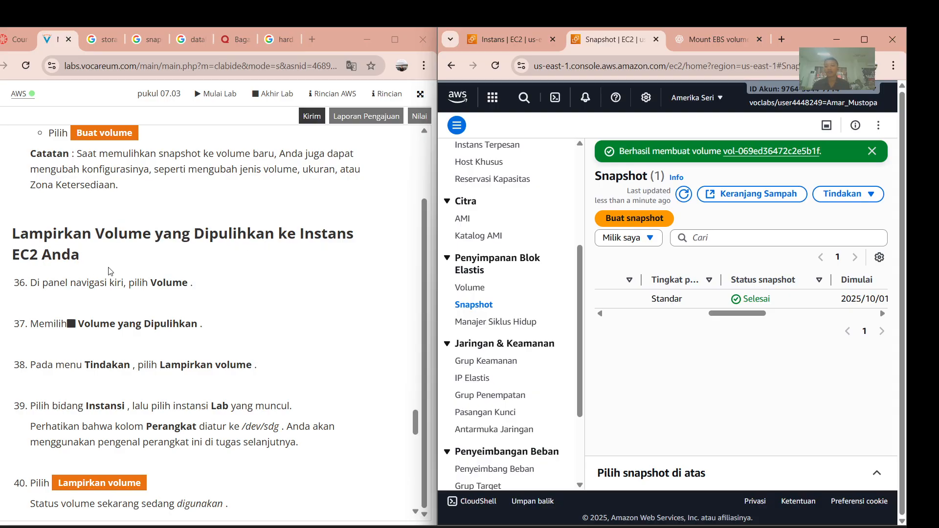
pyautogui.click(475, 292)
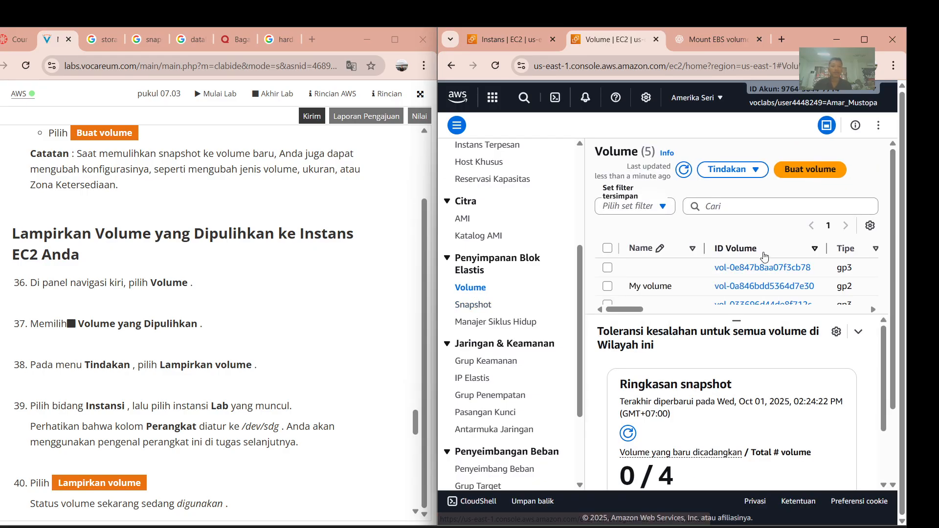
# Open the details page of the Restored Volume from the list of EBS volumes.
pyautogui.scroll(-2, 675, 276)
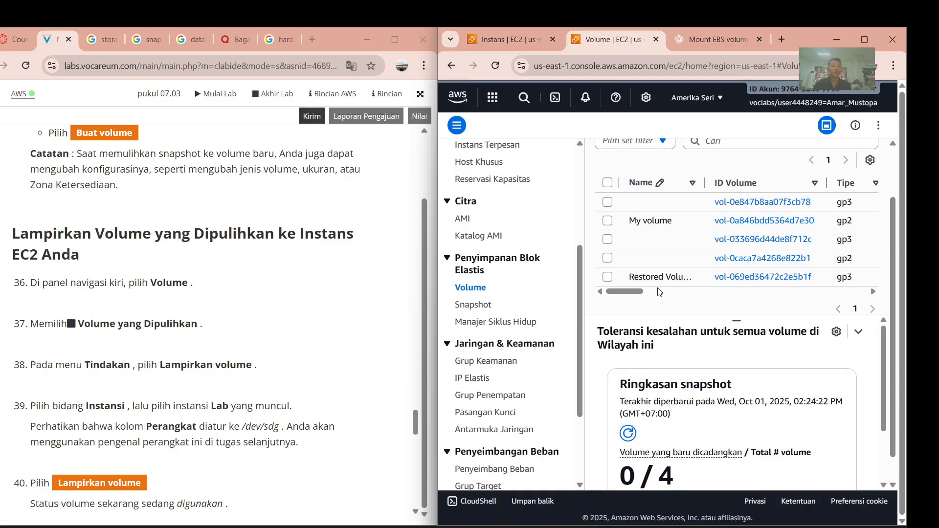
pyautogui.scroll(-1, 636, 271)
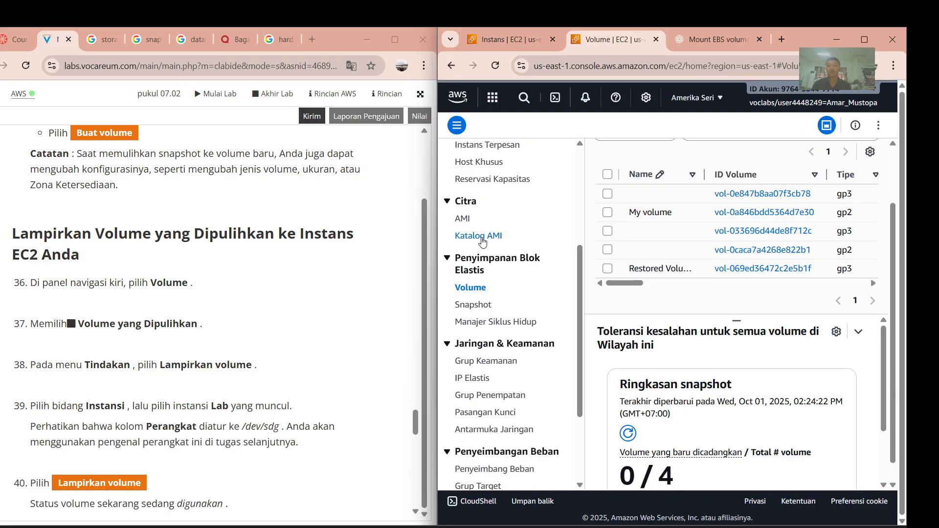
pyautogui.scroll(-1, 171, 348)
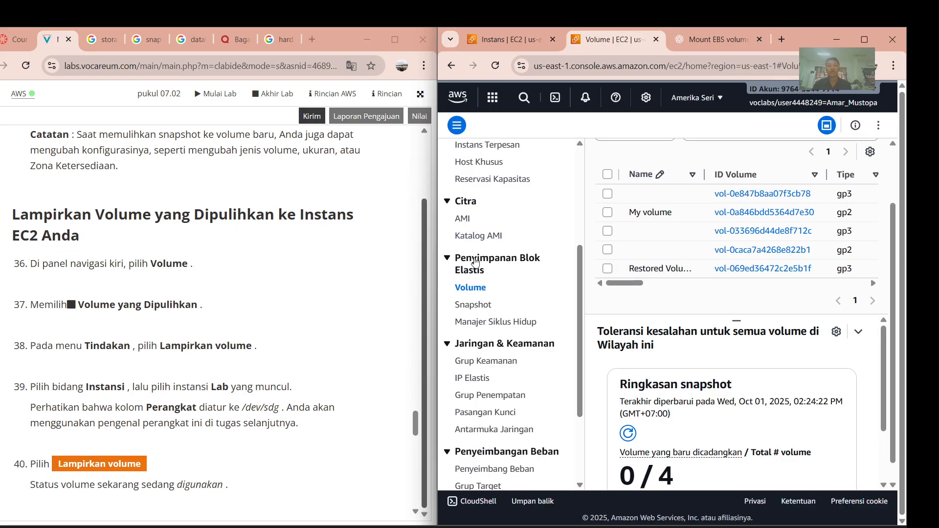
pyautogui.click(664, 269)
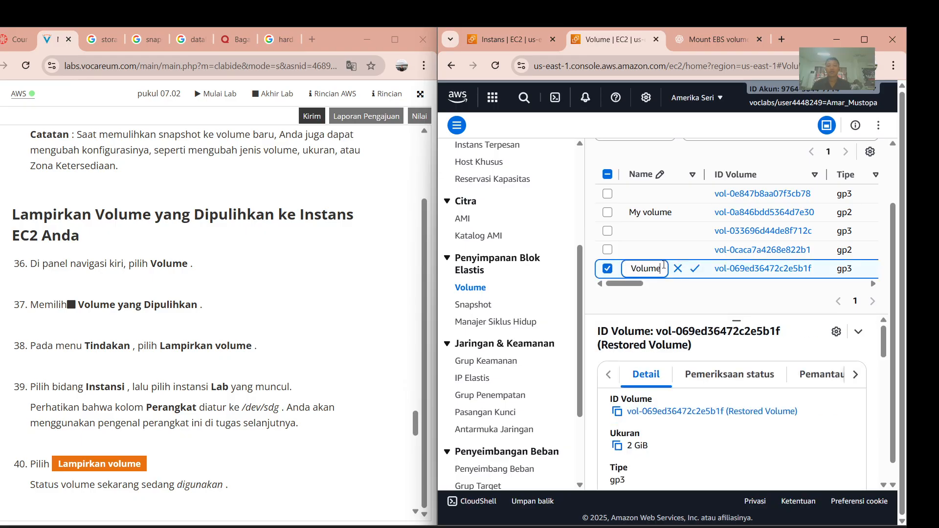
pyautogui.click(698, 300)
pyautogui.click(731, 273)
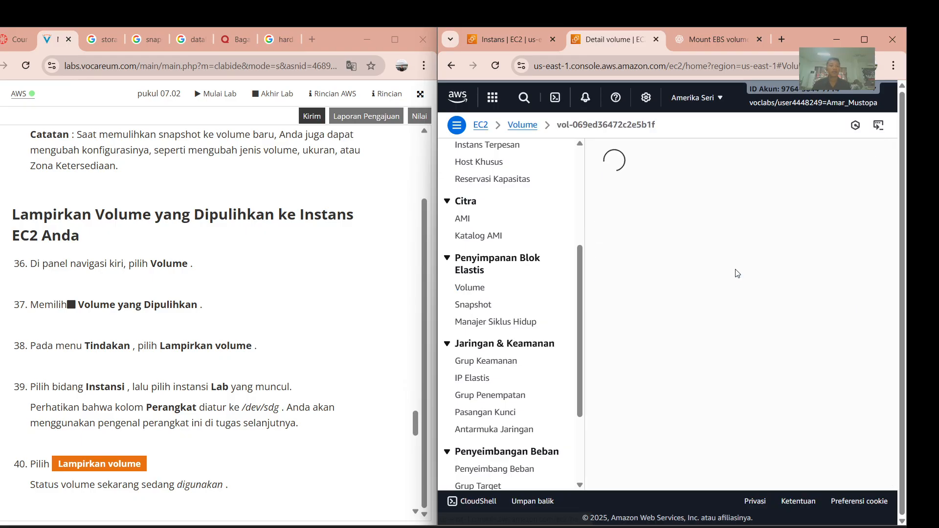
pyautogui.scroll(-2, 247, 333)
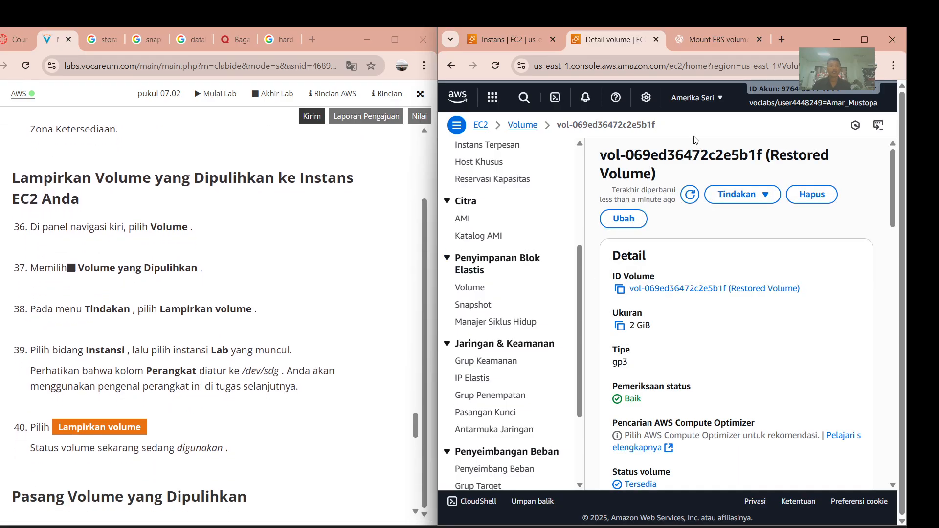
# Start attaching the Restored Volume and choose the Bastion Host as the target instance.
pyautogui.click(724, 195)
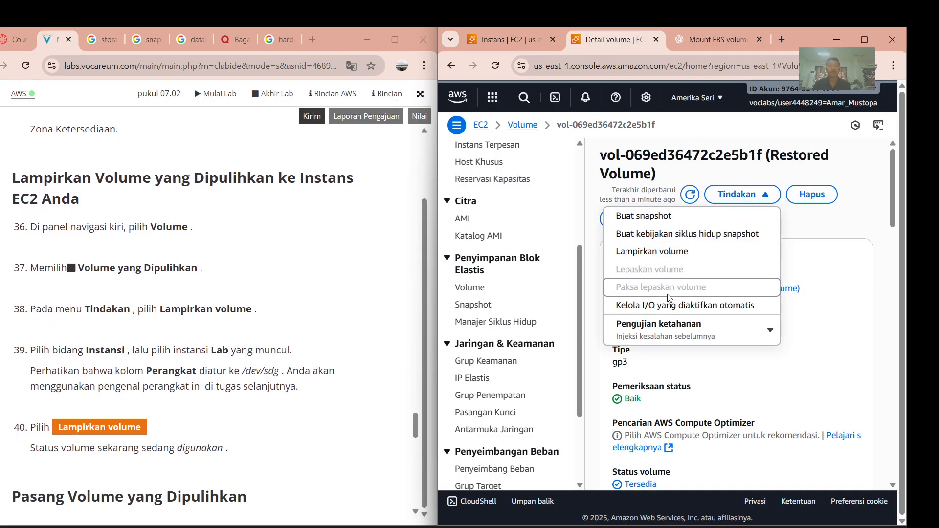
pyautogui.click(652, 250)
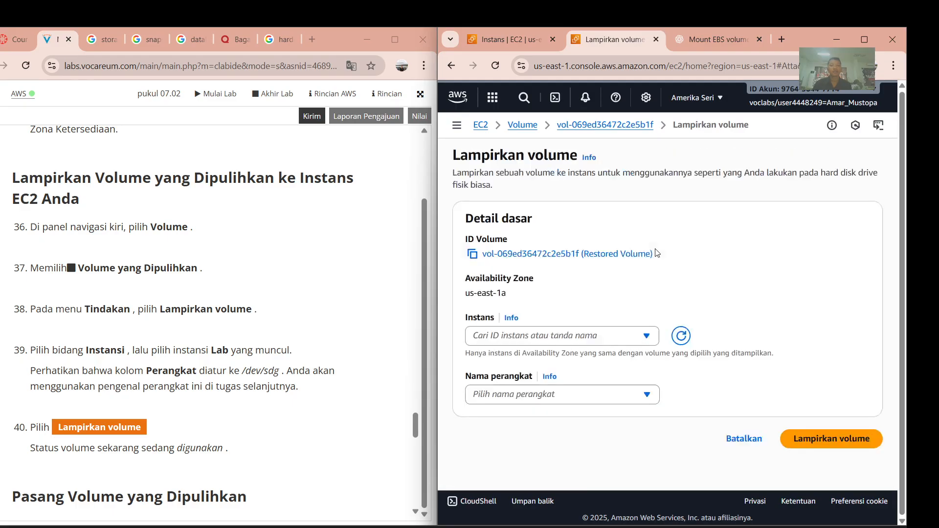
pyautogui.scroll(-2, 255, 285)
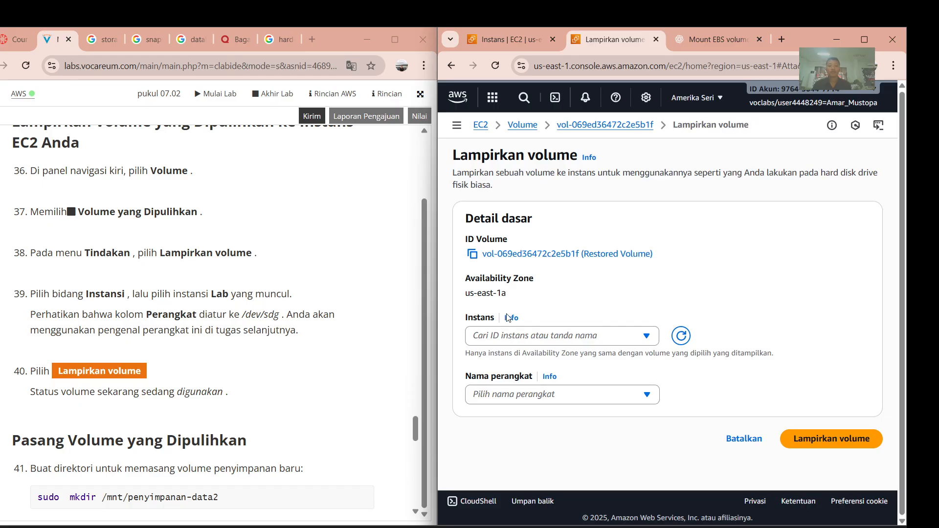
pyautogui.click(522, 336)
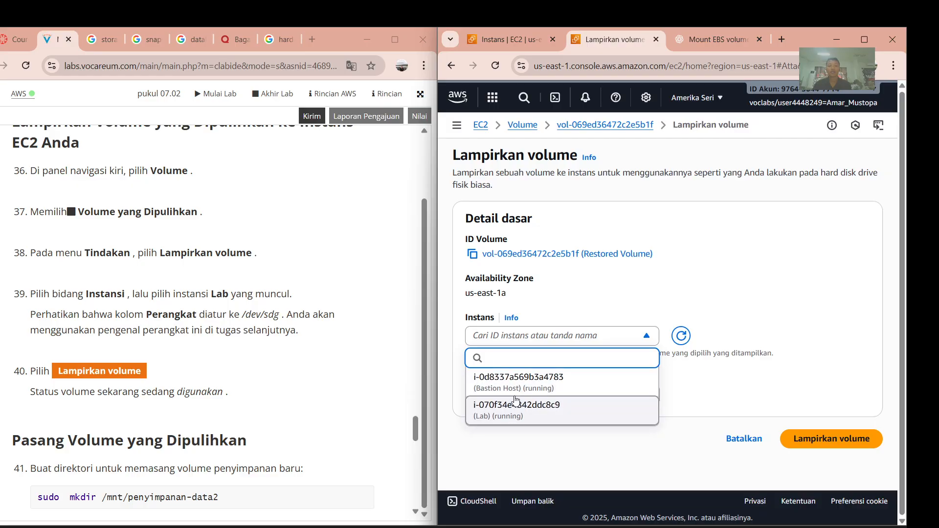
pyautogui.scroll(-1, 292, 363)
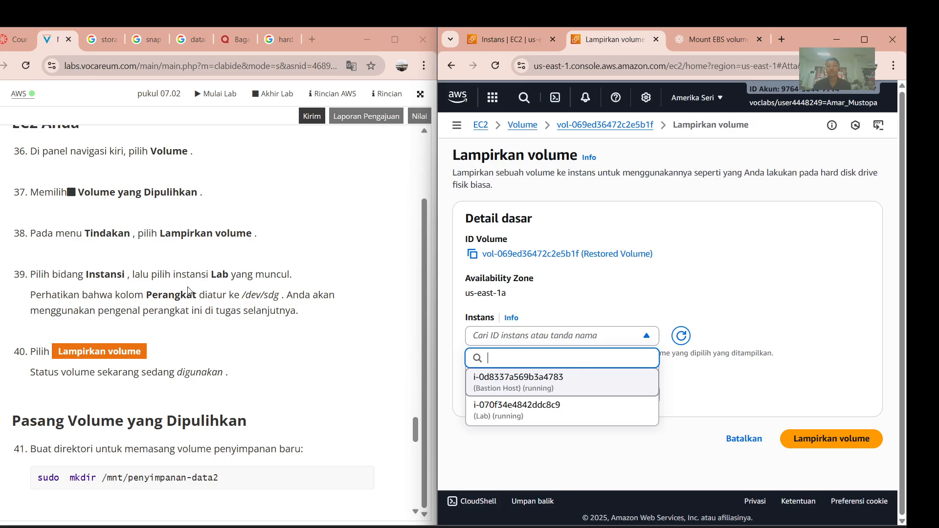
pyautogui.click(514, 386)
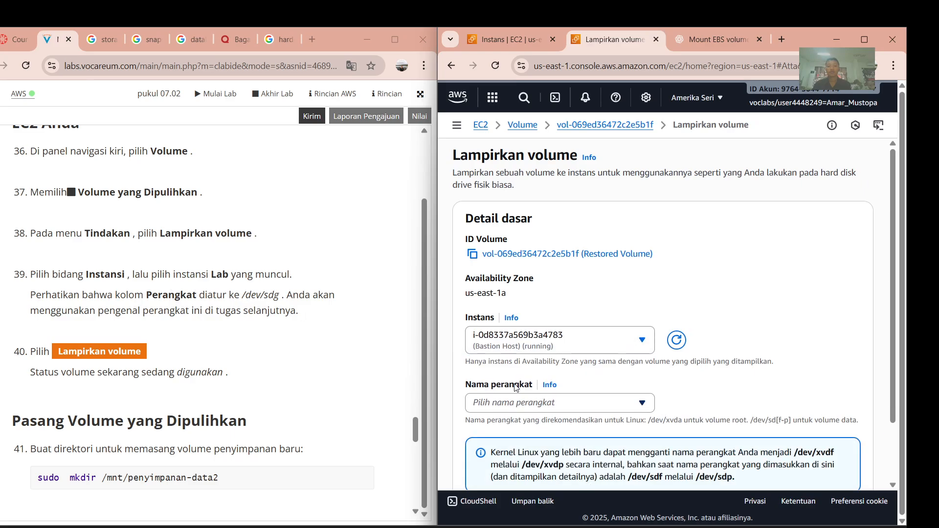
# Set the device name to /dev/sdg and attach the Restored Volume to the selected instance.
pyautogui.click(555, 403)
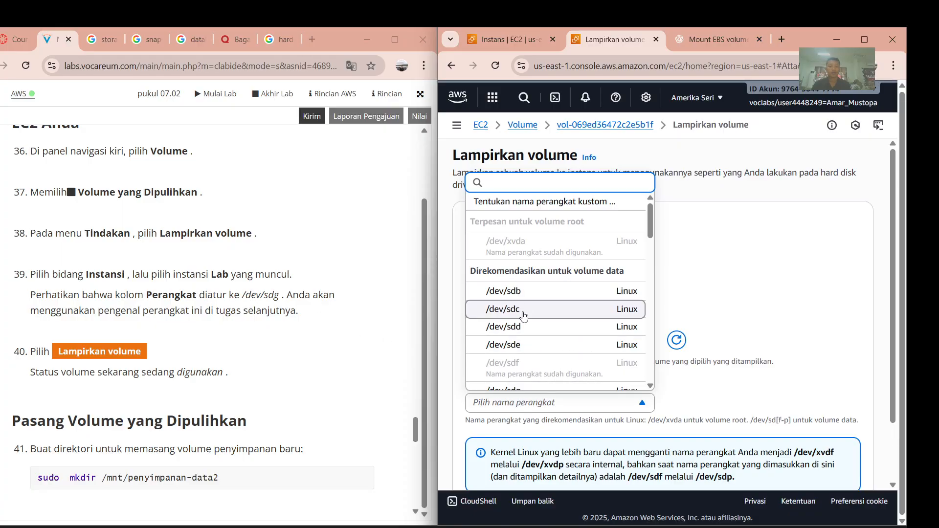
pyautogui.scroll(-1, 523, 316)
pyautogui.click(514, 374)
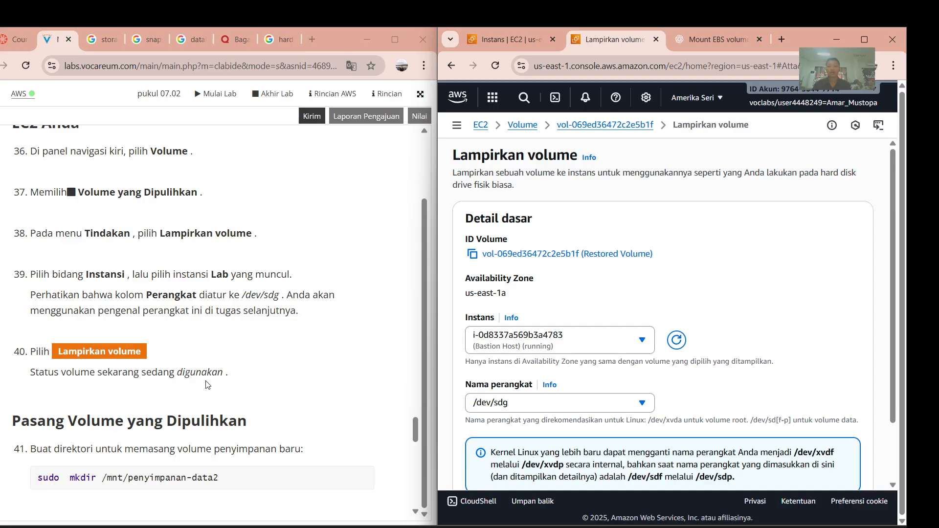
pyautogui.scroll(-1, 206, 385)
pyautogui.scroll(-2, 843, 322)
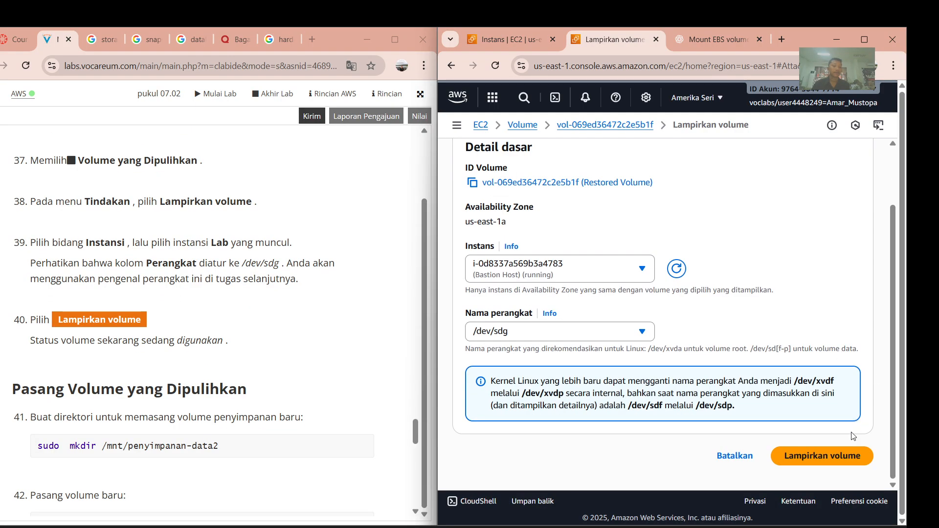
pyautogui.click(841, 451)
# Read the remaining lab instructions on mounting the restored volume, submitting the work and the conclusion.
pyautogui.scroll(-2, 288, 345)
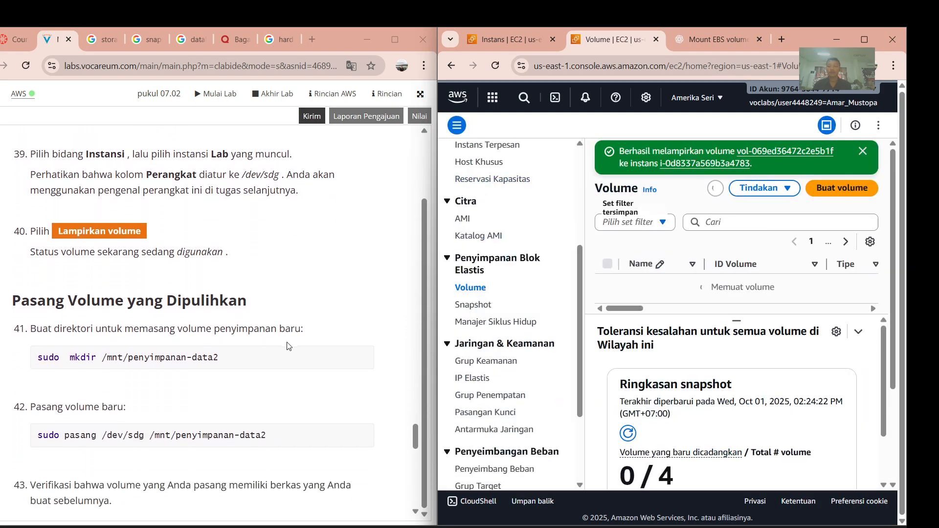
pyautogui.scroll(-3, 289, 346)
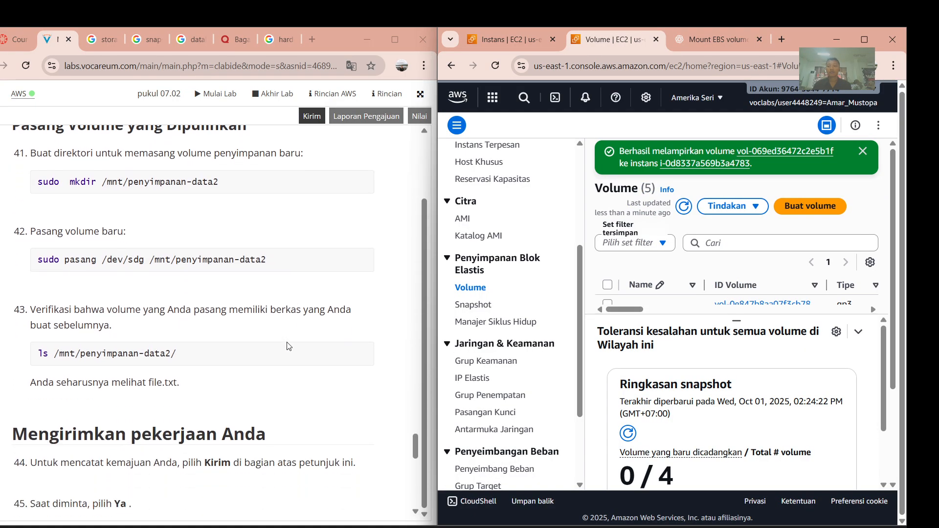
pyautogui.scroll(-5, 289, 345)
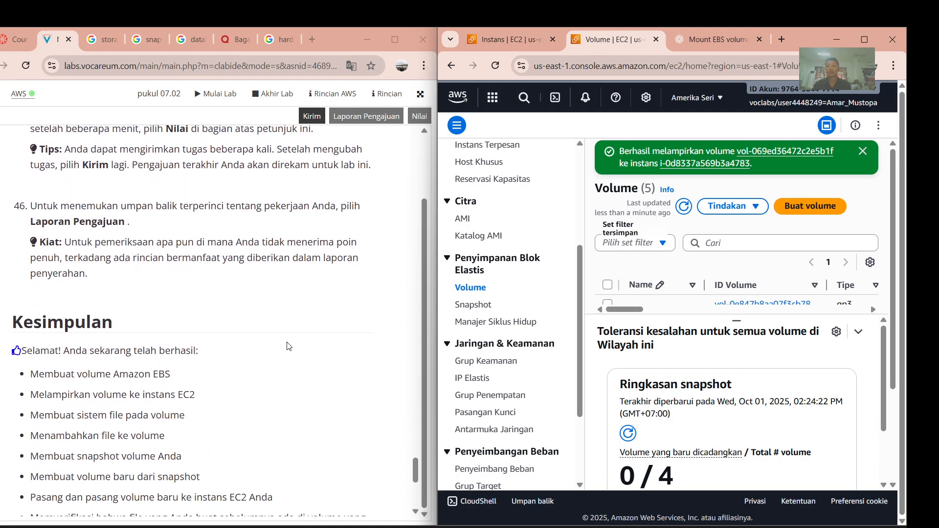
pyautogui.scroll(-2, 289, 346)
pyautogui.scroll(2, 288, 346)
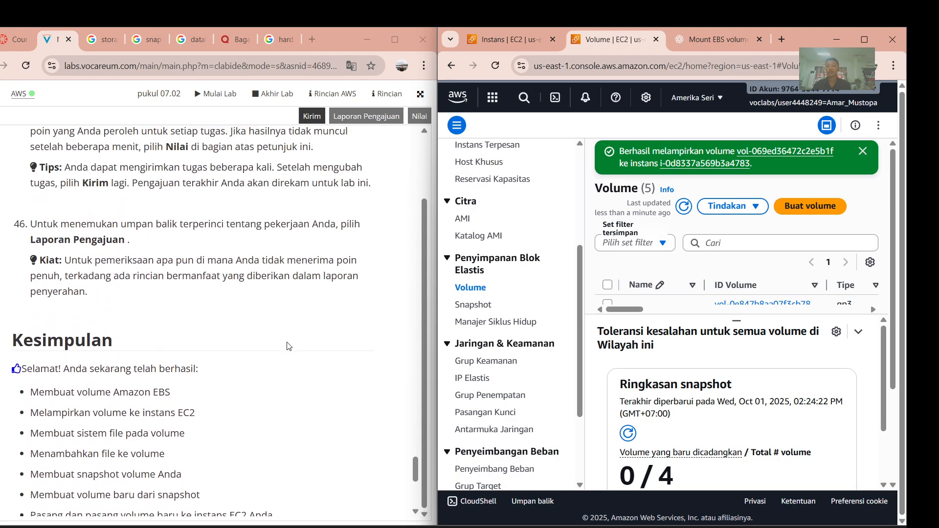
pyautogui.scroll(12, 289, 345)
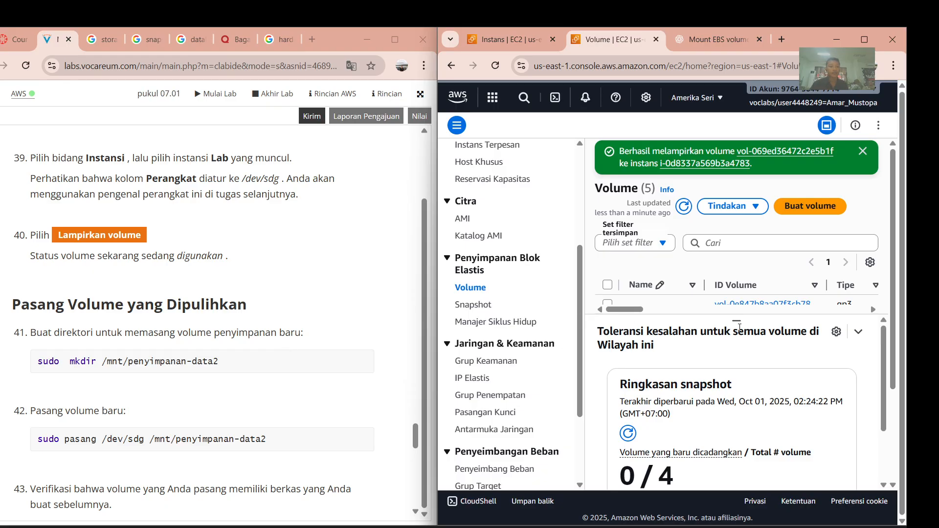
# Examine the list of EBS volumes for the Restored Volume and the attachment result.
pyautogui.scroll(-2, 739, 328)
pyautogui.scroll(-2, 738, 260)
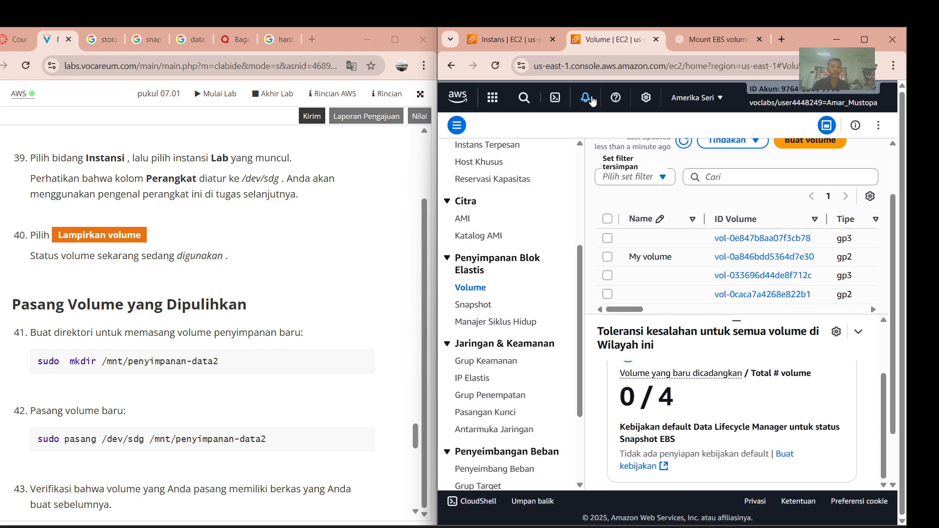
pyautogui.scroll(-2, 788, 198)
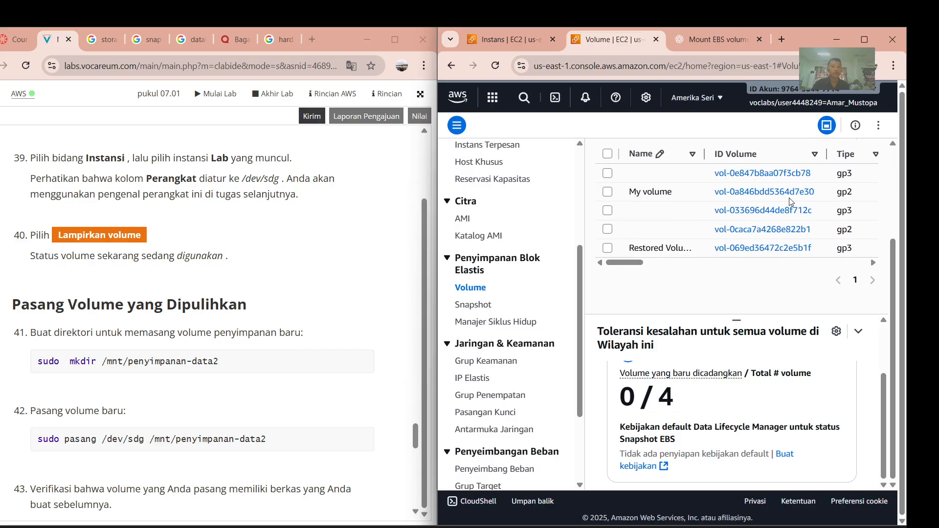
pyautogui.scroll(3, 524, 247)
pyautogui.scroll(-5, 518, 274)
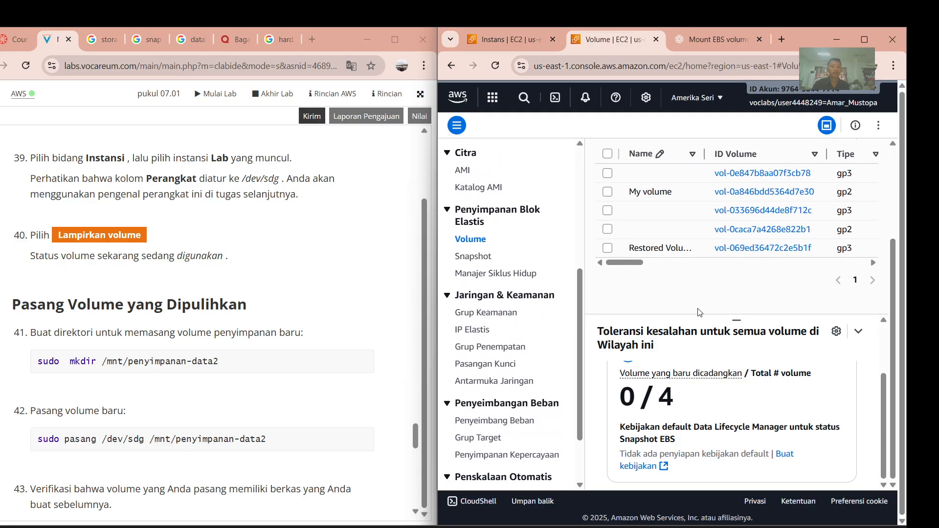
pyautogui.scroll(4, 699, 238)
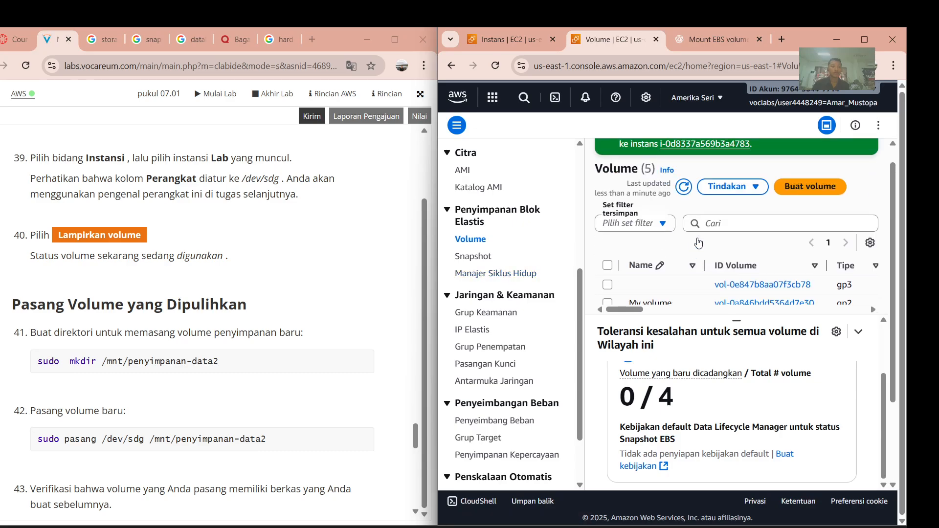
pyautogui.scroll(-2, 540, 319)
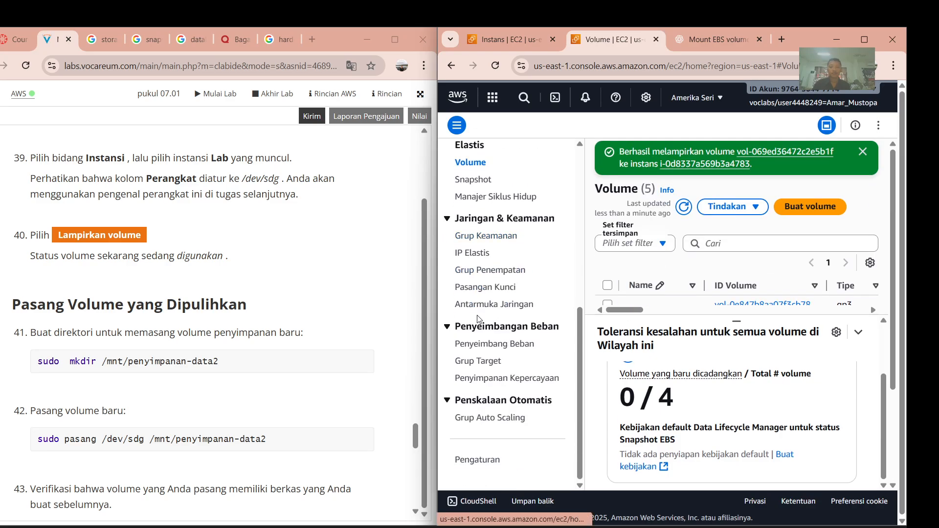
# Switch the lab instructions from Indonesian to the original English at steps 41 to 43 on mounting the restored volume.
pyautogui.scroll(1, 45, 338)
pyautogui.moveTo(16, 346); pyautogui.dragTo(246, 341)
pyautogui.moveTo(139, 377); pyautogui.dragTo(256, 380)
pyautogui.scroll(-1, 258, 389)
pyautogui.scroll(-1, 258, 389)
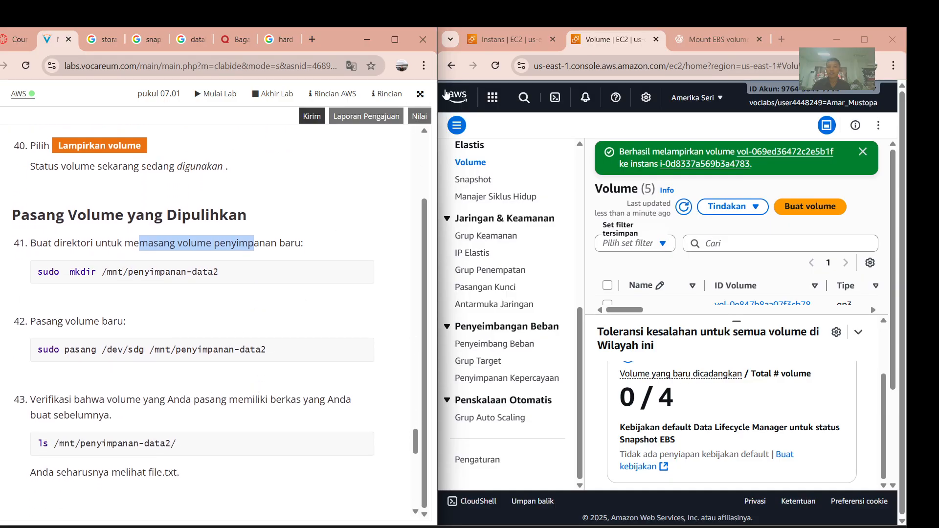
pyautogui.click(423, 65)
pyautogui.click(271, 401)
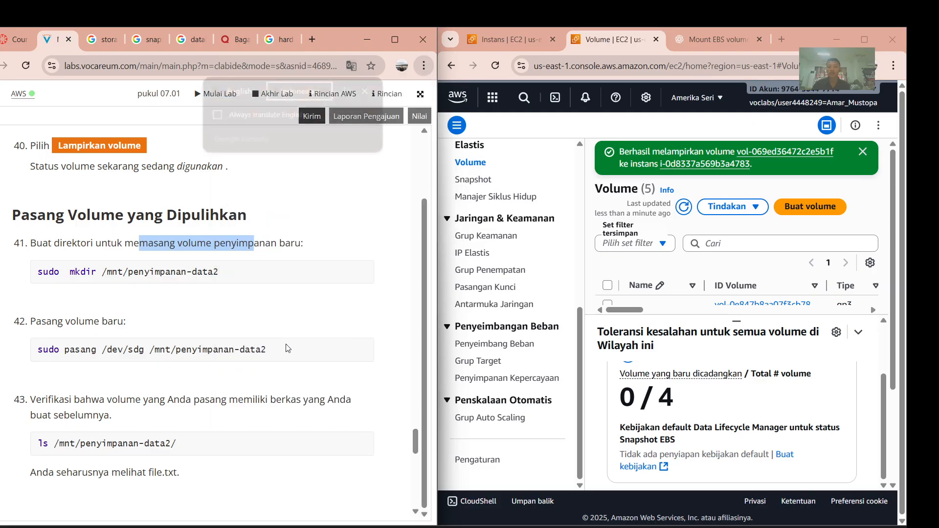
pyautogui.click(247, 94)
pyautogui.scroll(-1, 207, 244)
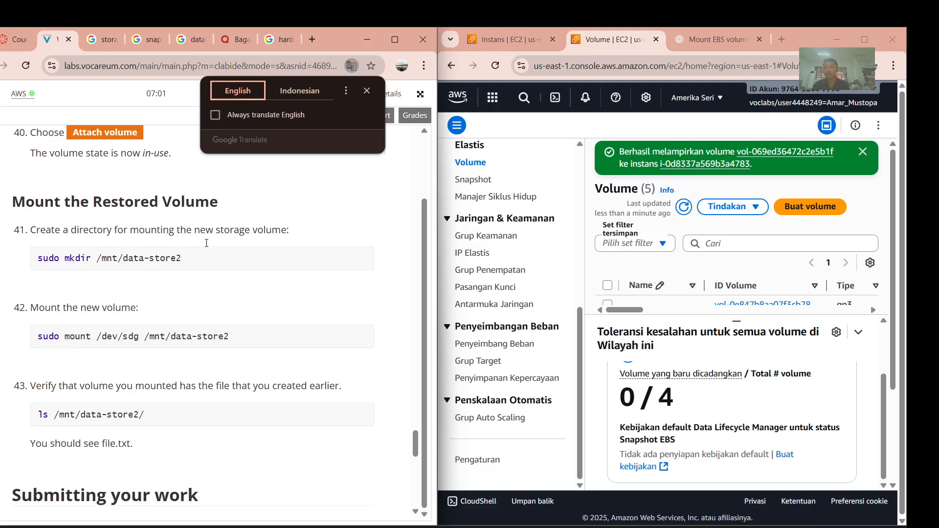
pyautogui.click(340, 201)
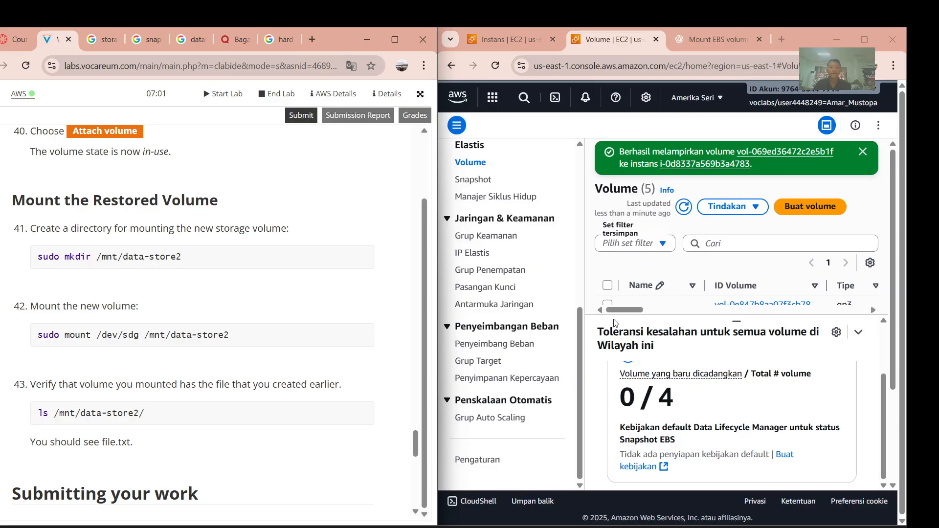
# Open the list of EC2 instances.
pyautogui.scroll(3, 527, 252)
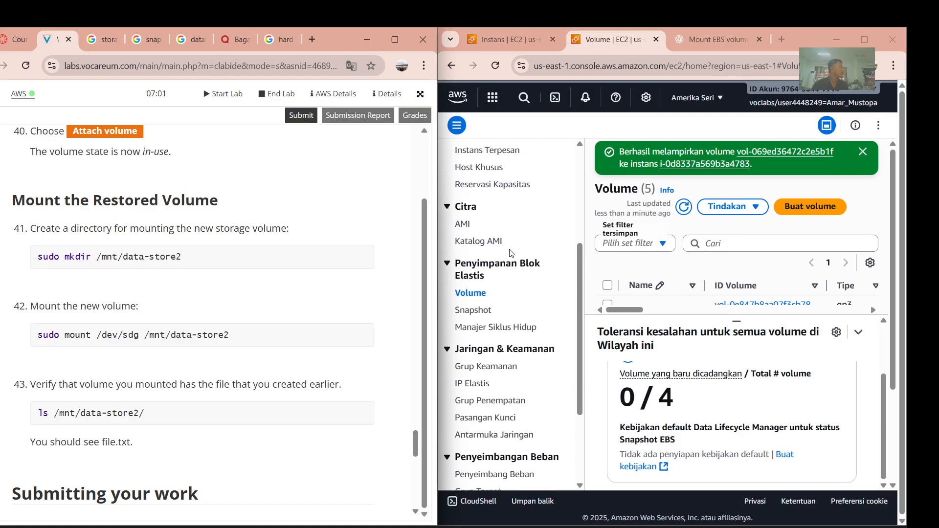
pyautogui.scroll(4, 510, 252)
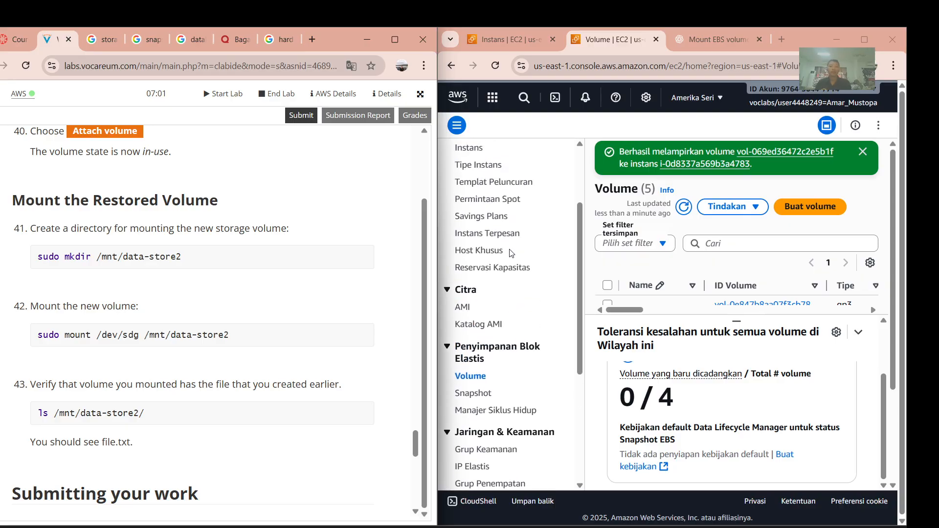
pyautogui.click(465, 257)
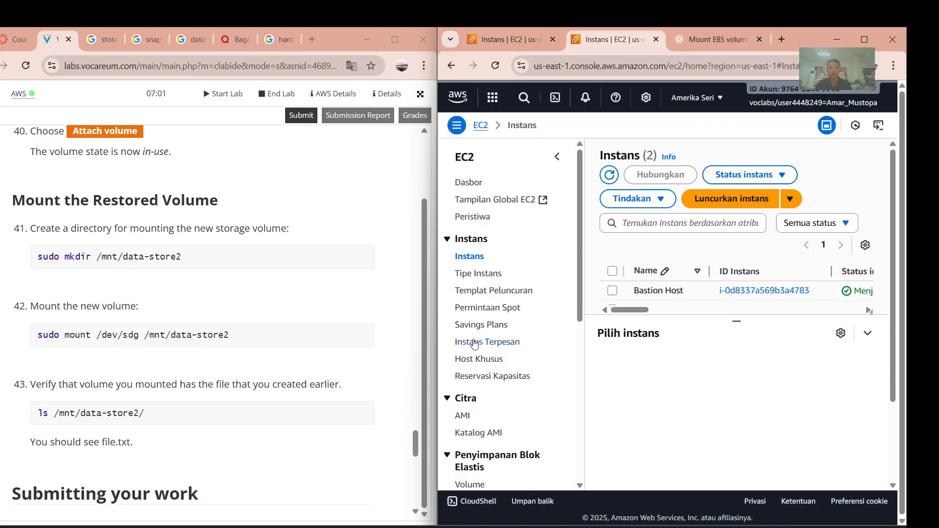
# Open the list of EBS volumes and inspect the details of the Restored Volume.
pyautogui.scroll(-1, 474, 345)
pyautogui.scroll(-2, 482, 328)
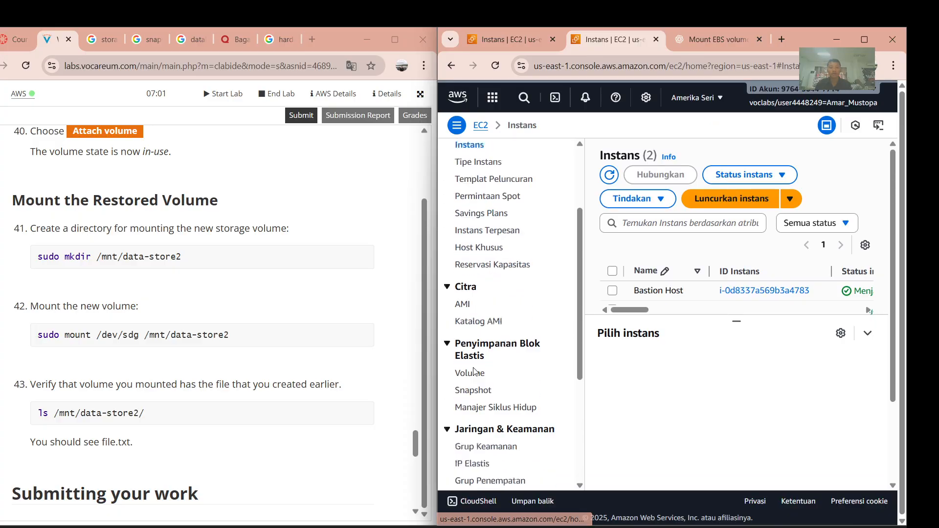
pyautogui.click(476, 322)
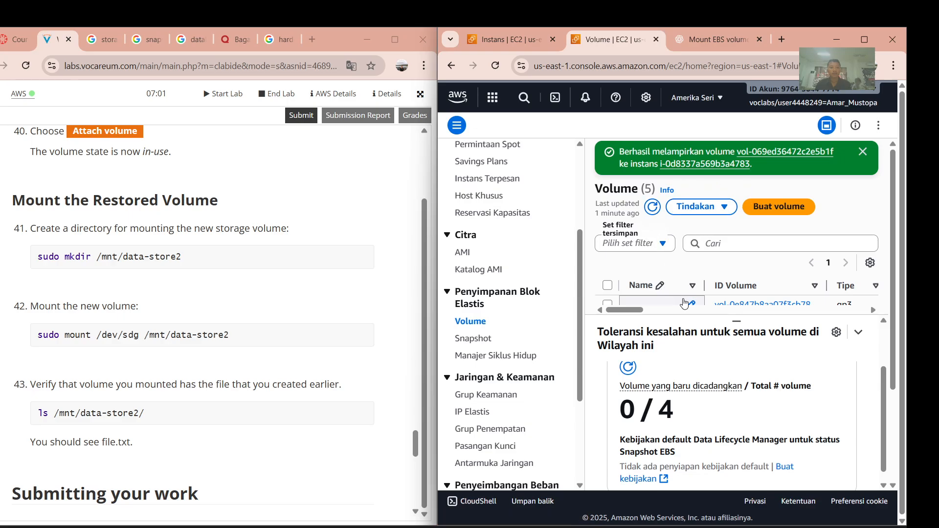
pyautogui.scroll(-3, 684, 300)
pyautogui.click(662, 252)
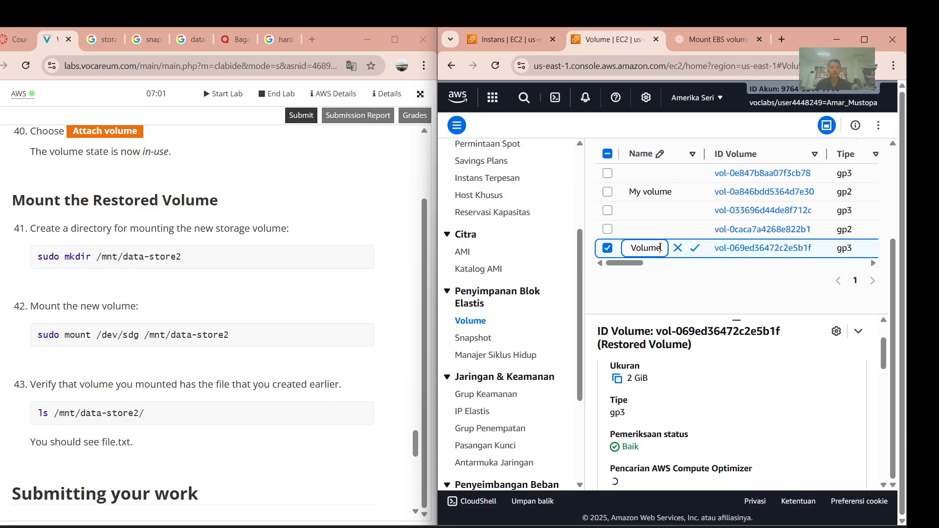
pyautogui.scroll(2, 533, 216)
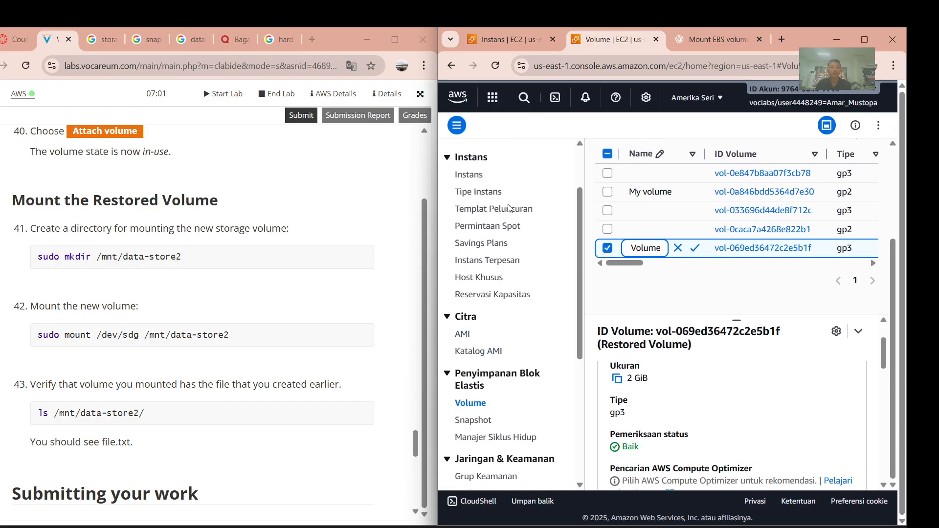
# Return to the EC2 instance list and check the state, type and status checks of the Bastion Host and Lab instances.
pyautogui.click(469, 182)
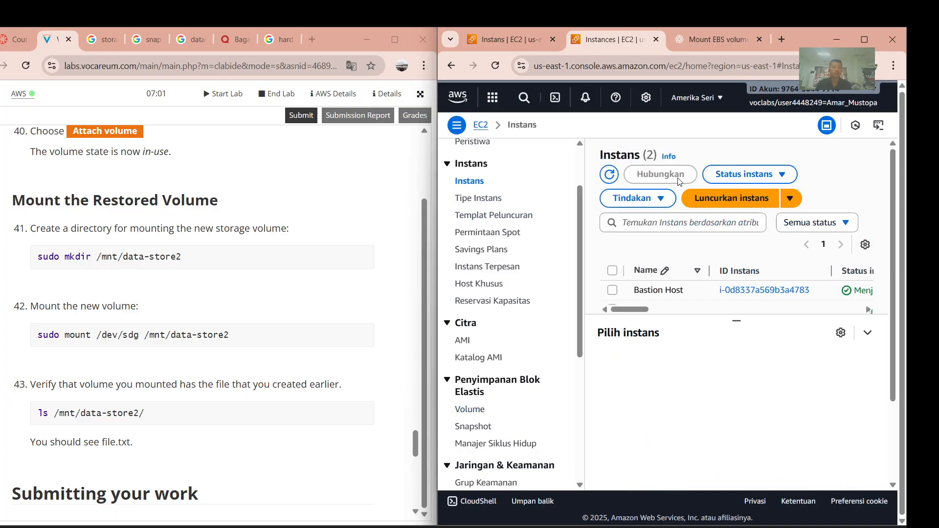
pyautogui.scroll(-1, 652, 259)
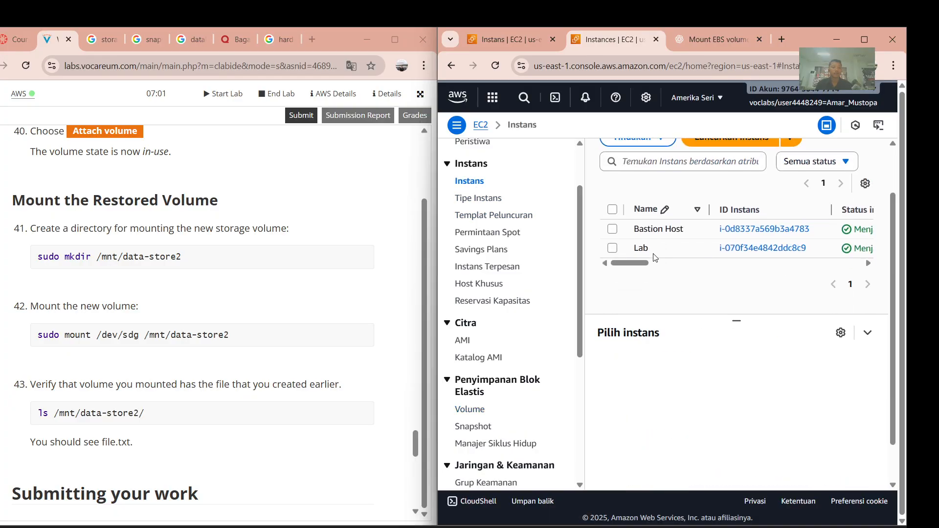
pyautogui.hscroll(3, 684, 232)
pyautogui.hscroll(-1, 716, 229)
pyautogui.hscroll(3, 716, 230)
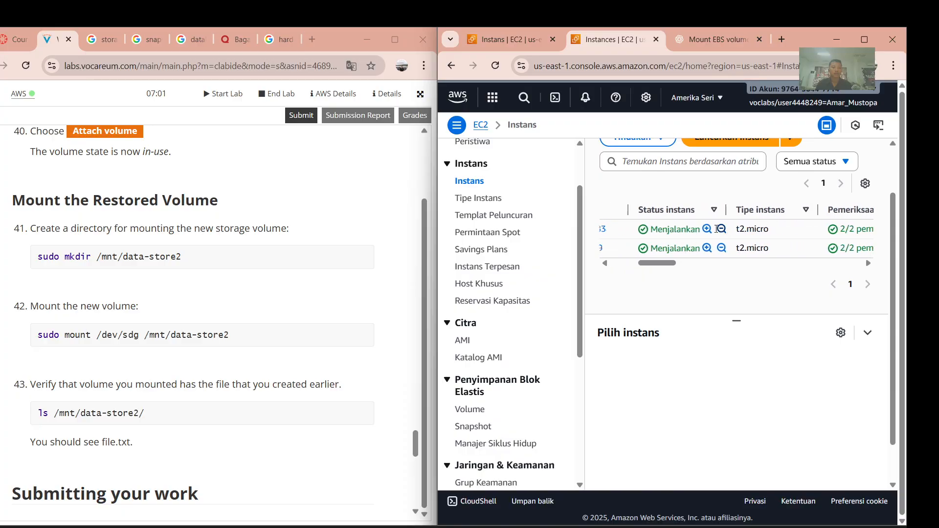
pyautogui.hscroll(-5, 716, 230)
pyautogui.scroll(1, 716, 232)
pyautogui.scroll(1, 717, 233)
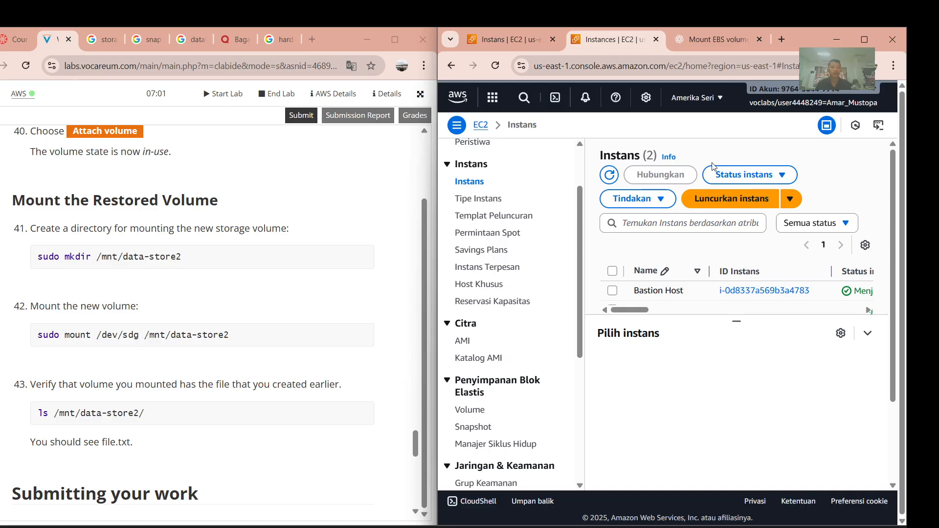
# Open the AWS Console Home from the recently visited services.
pyautogui.click(587, 100)
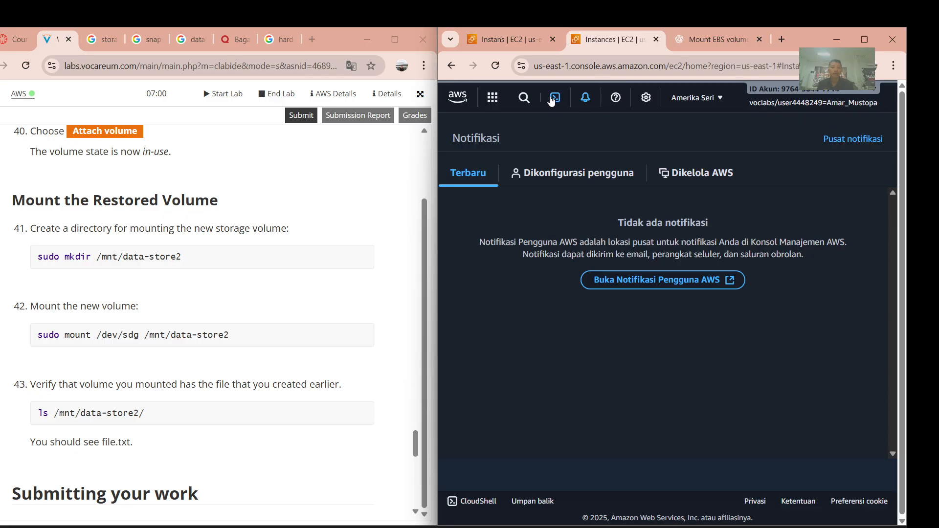
pyautogui.click(498, 103)
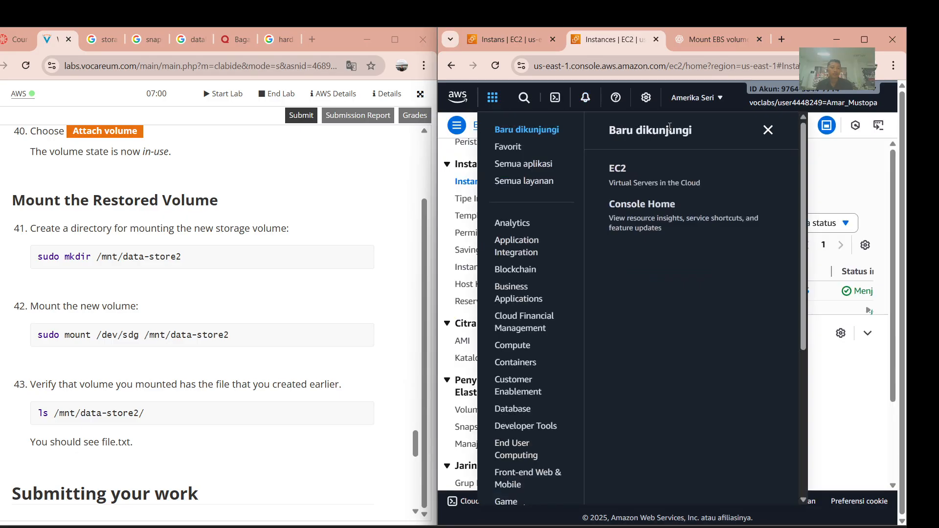
pyautogui.click(661, 210)
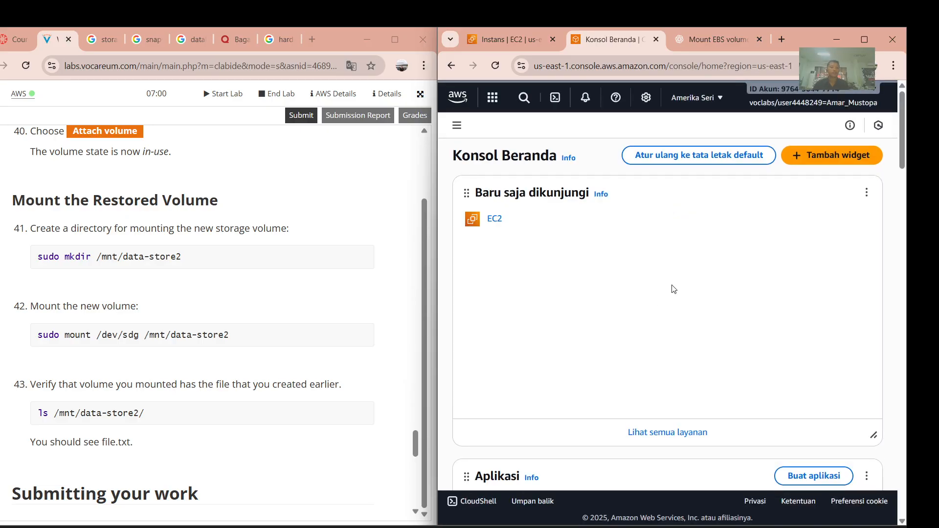
# Review the submission instructions, submit the lab work for grading with confirmation, and maximize the lab instructions window.
pyautogui.scroll(-5, 235, 317)
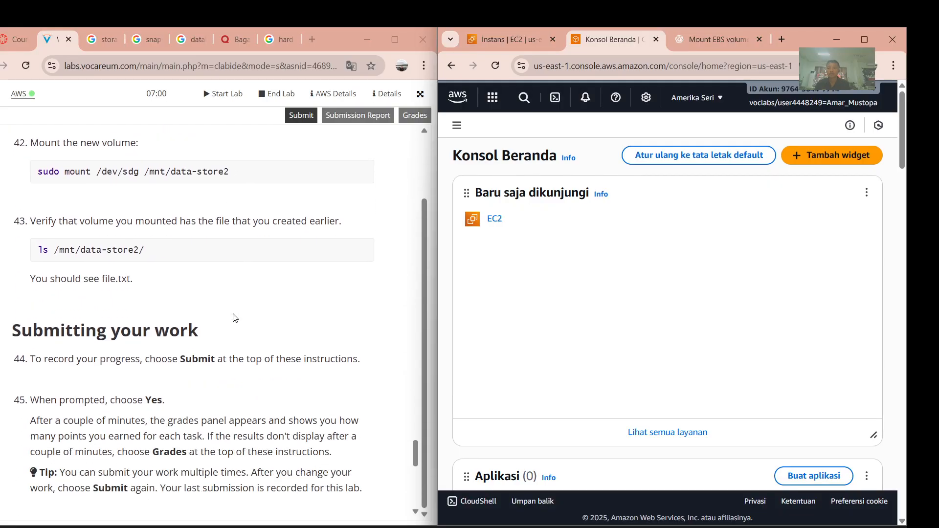
pyautogui.scroll(-4, 234, 317)
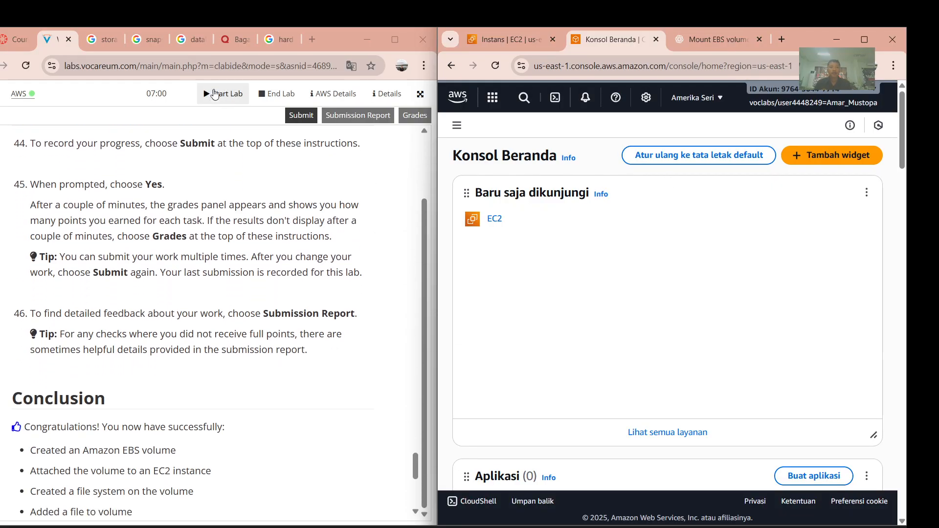
pyautogui.click(506, 34)
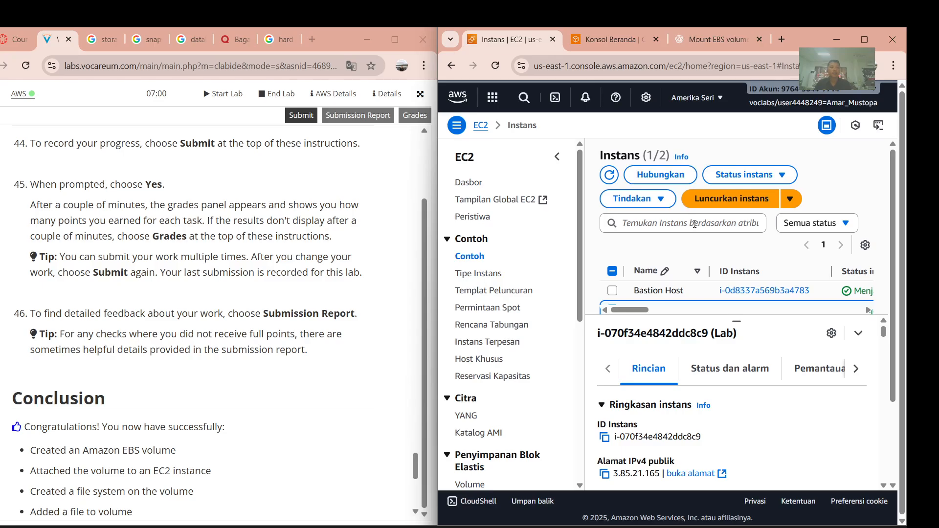
pyautogui.scroll(-2, 694, 224)
pyautogui.scroll(5, 266, 261)
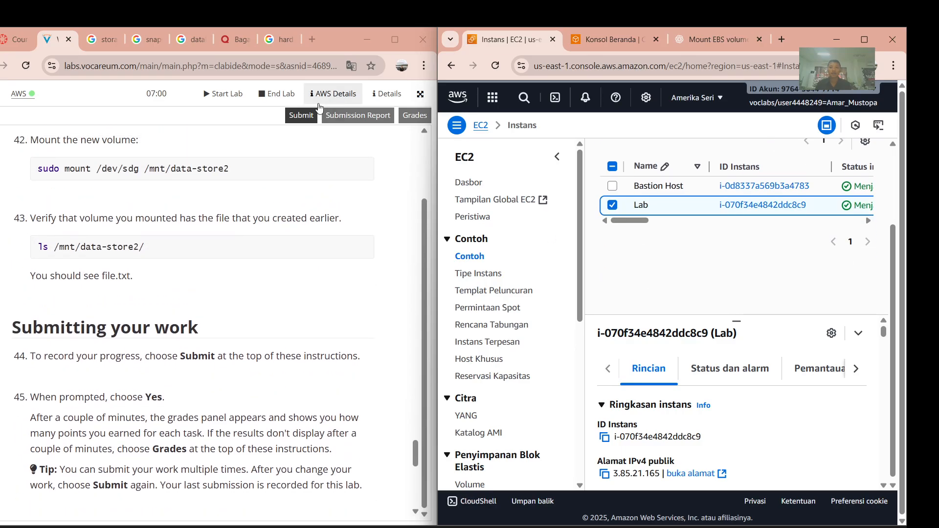
pyautogui.click(301, 116)
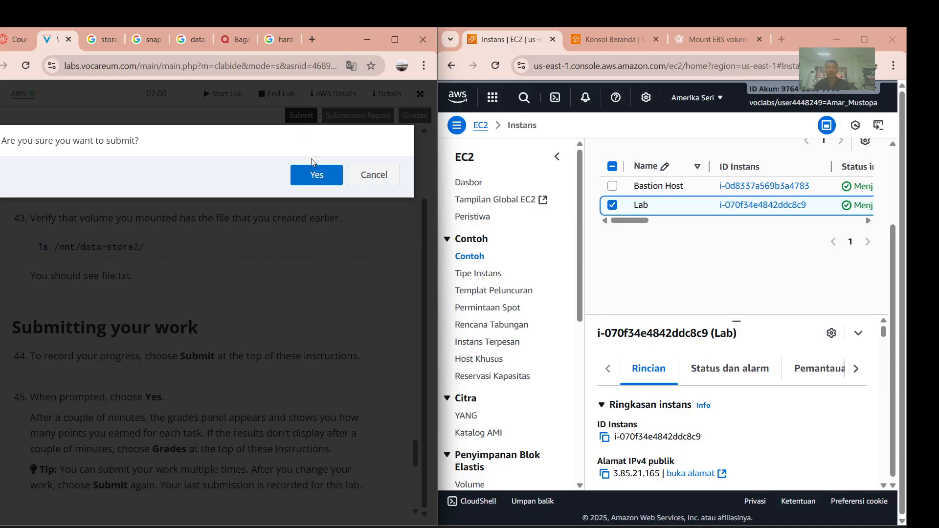
pyautogui.click(315, 175)
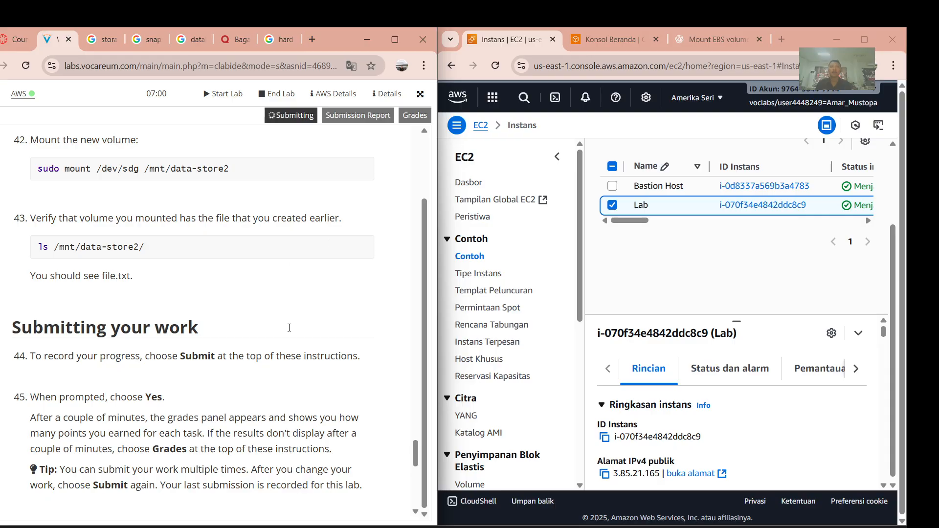
pyautogui.click(393, 39)
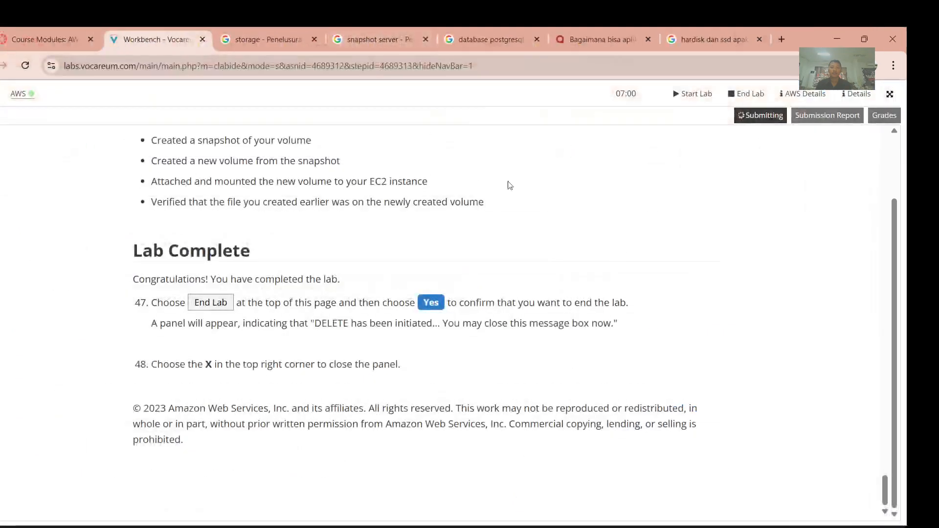
pyautogui.click(894, 72)
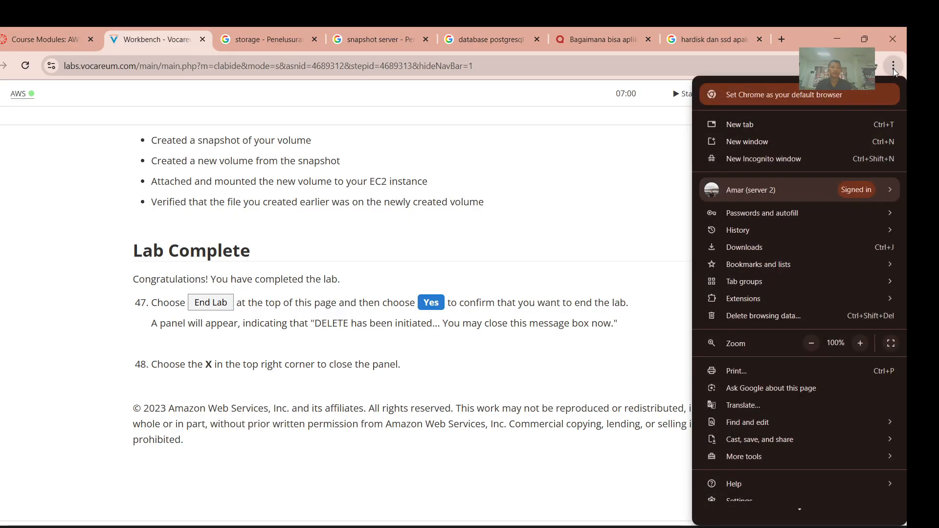
pyautogui.click(743, 404)
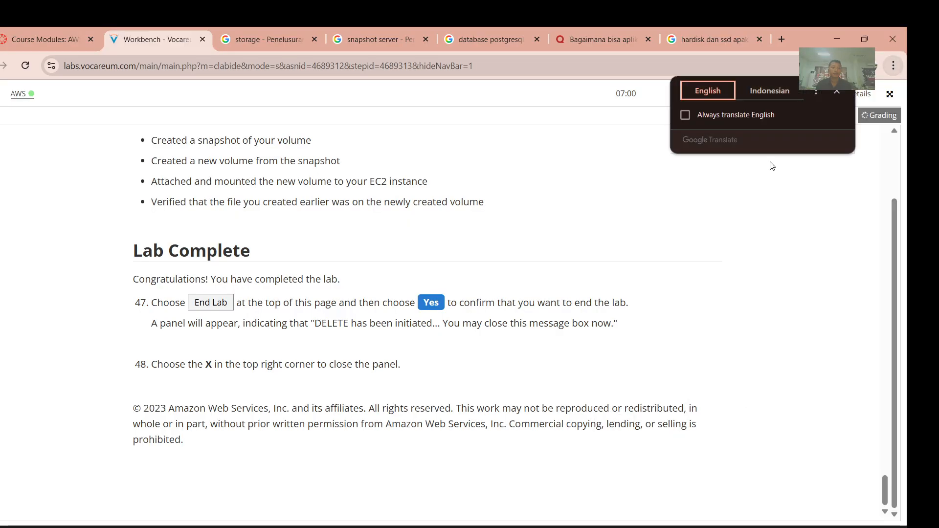
pyautogui.click(759, 93)
pyautogui.click(724, 90)
pyautogui.click(652, 167)
# Look back through the lab instructions from the conclusion to the Lab Overview, Task 1 and the Amazon Elastic Block Store description.
pyautogui.scroll(20, 652, 167)
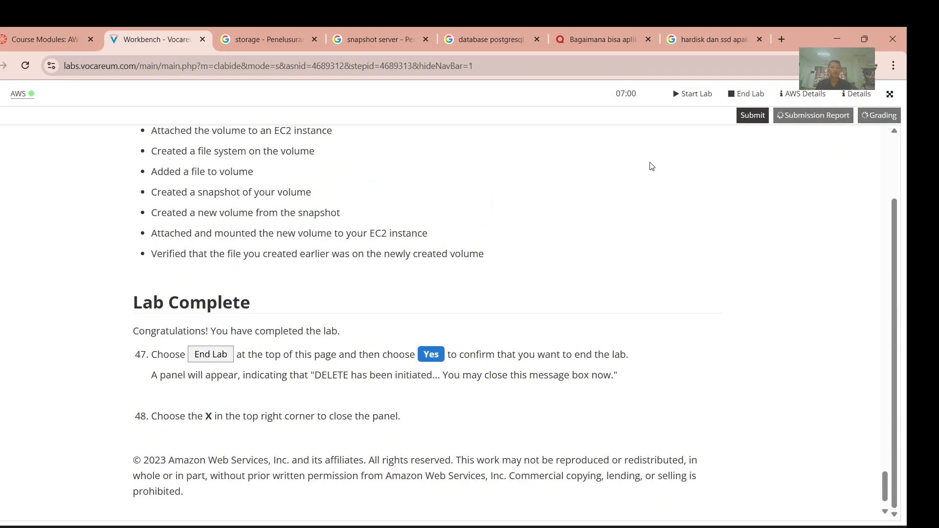
pyautogui.scroll(20, 652, 166)
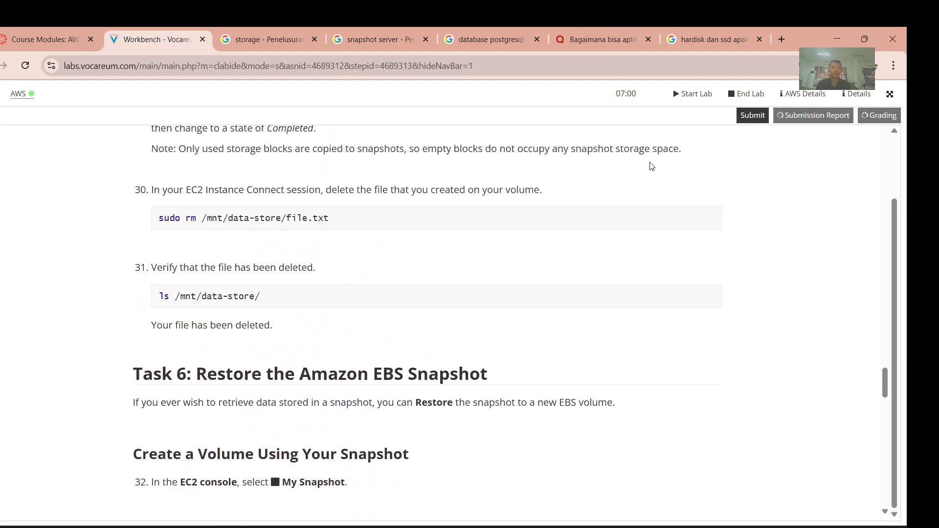
pyautogui.scroll(20, 652, 166)
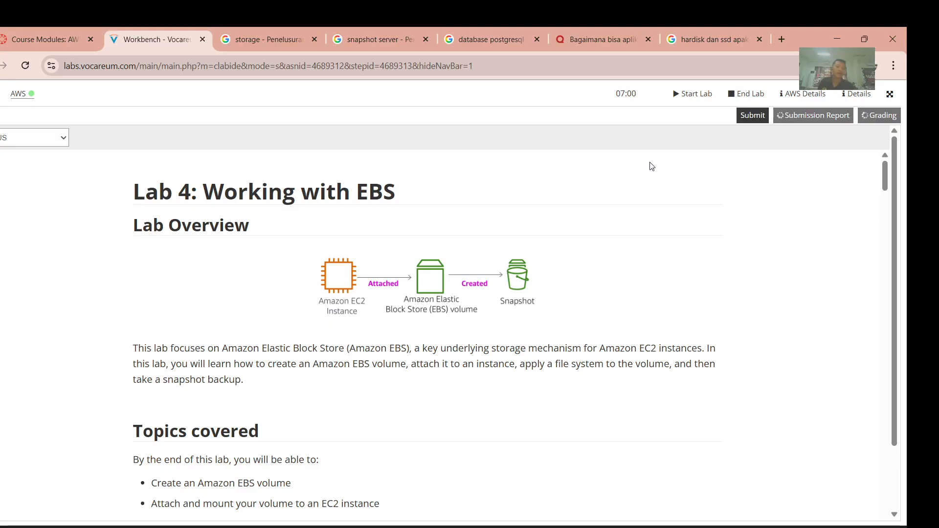
pyautogui.scroll(-10, 652, 167)
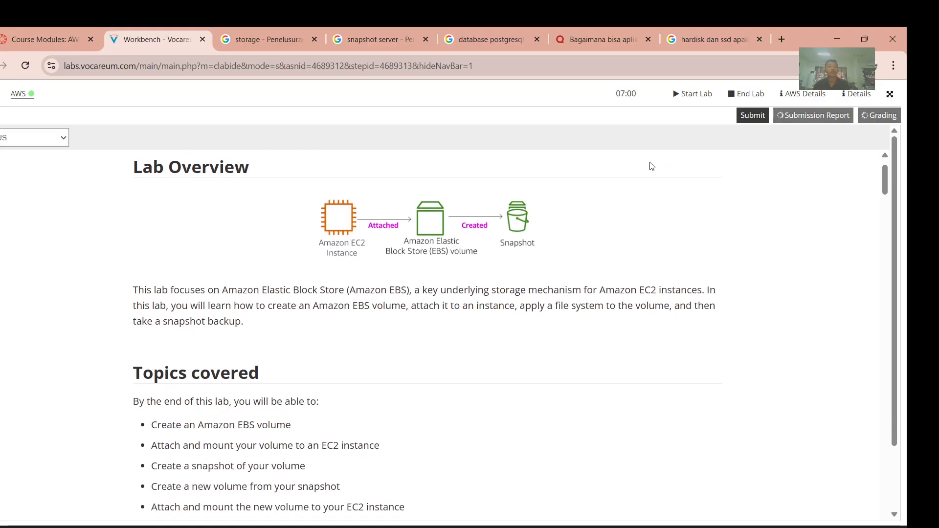
pyautogui.scroll(-15, 652, 166)
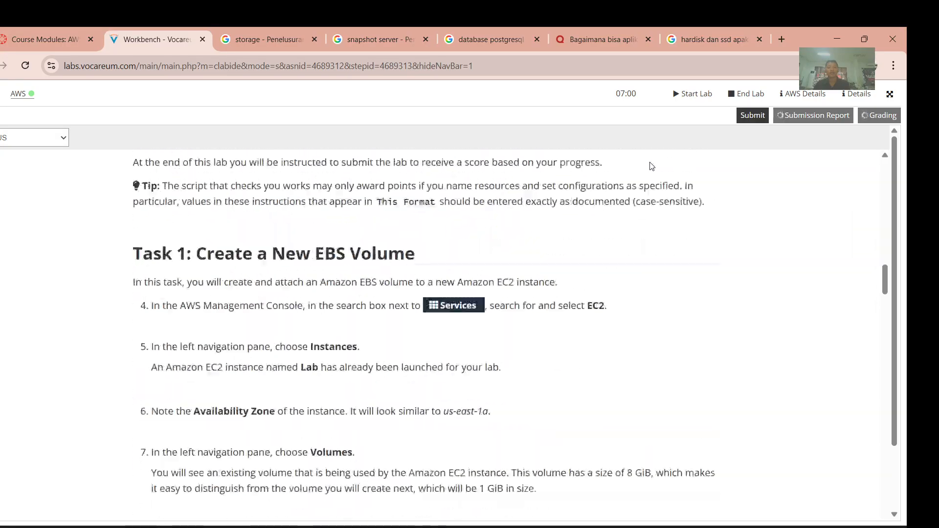
pyautogui.scroll(15, 652, 166)
pyautogui.scroll(5, 652, 166)
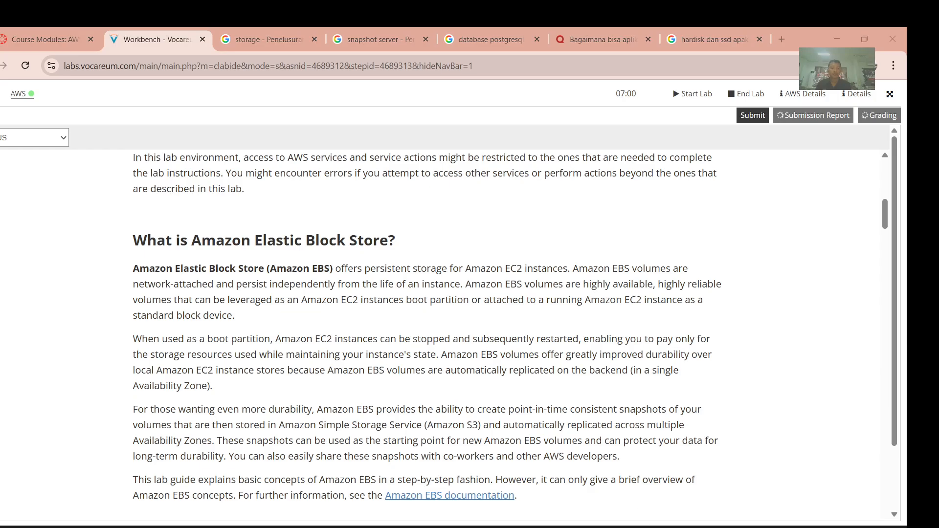
pyautogui.click(605, 486)
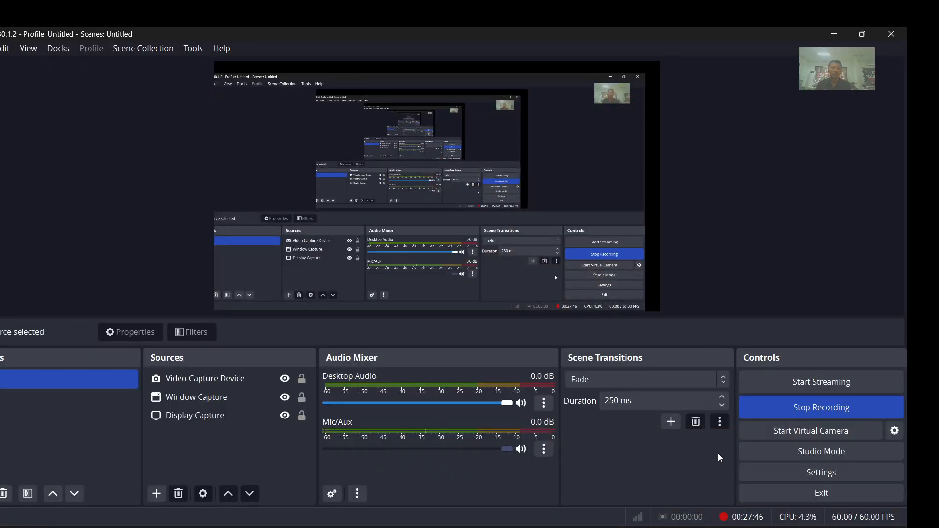
pyautogui.click(836, 35)
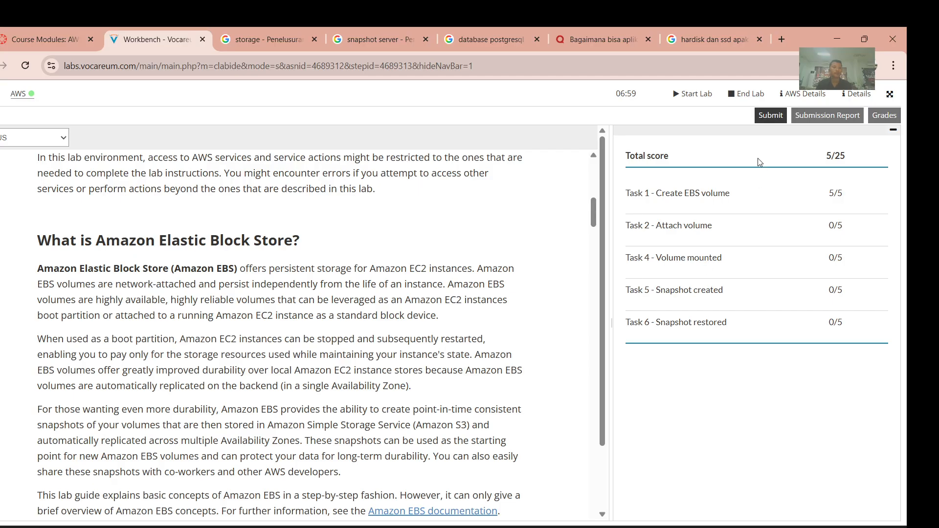
# Review the lab instructions from connecting to the AWS Management Console through Task 5 on creating an EBS snapshot.
pyautogui.scroll(-8, 537, 275)
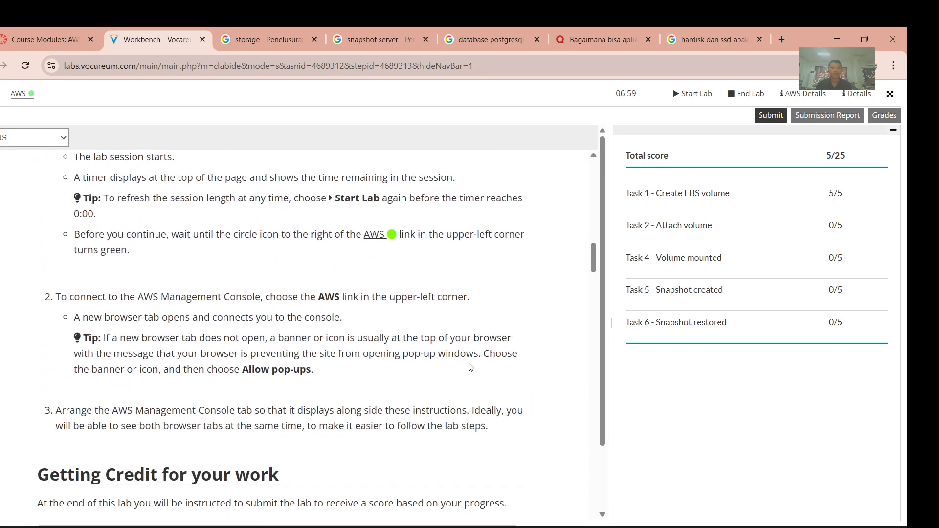
pyautogui.scroll(-10, 471, 367)
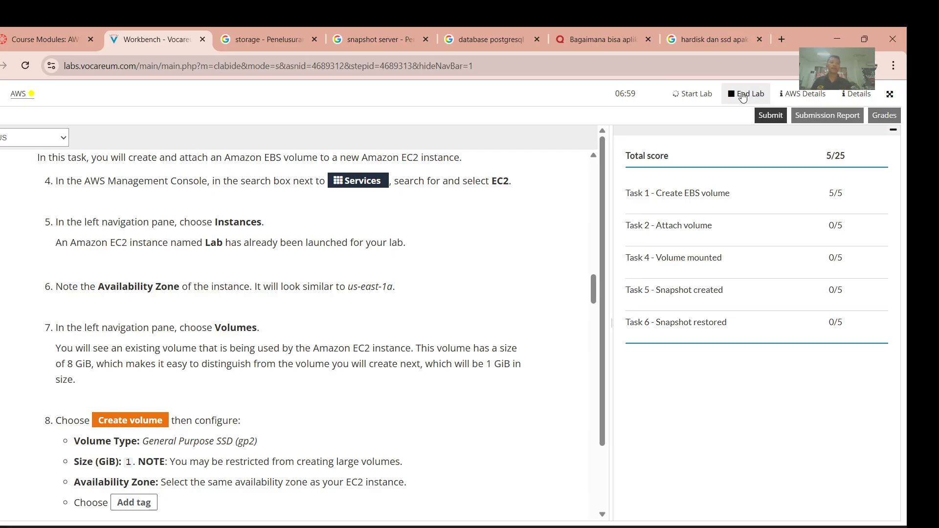
pyautogui.scroll(-20, 411, 321)
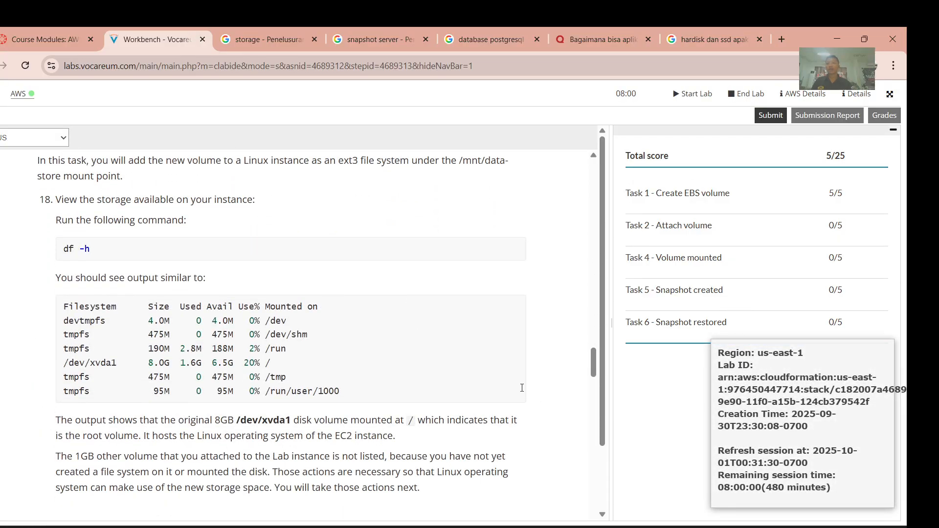
pyautogui.scroll(-6, 522, 392)
pyautogui.scroll(-6, 523, 391)
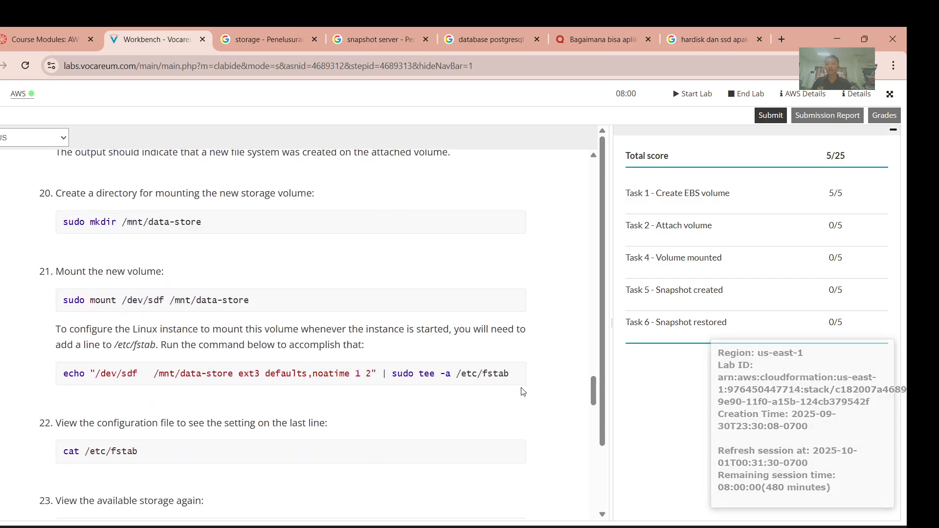
pyautogui.scroll(-10, 522, 391)
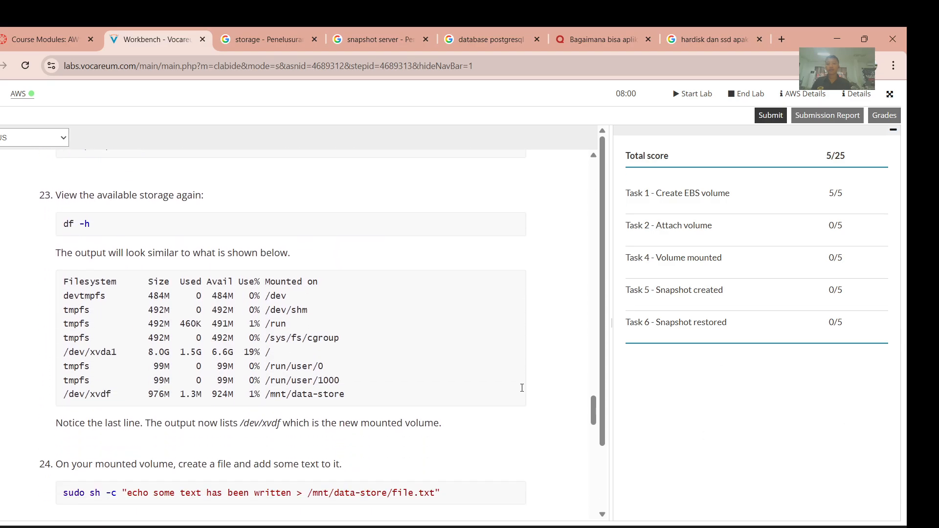
pyautogui.scroll(-3, 521, 388)
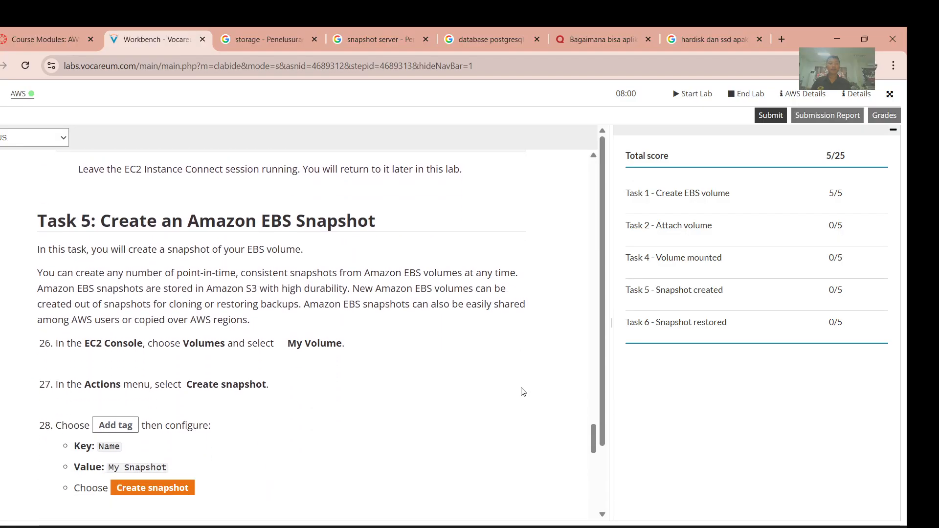